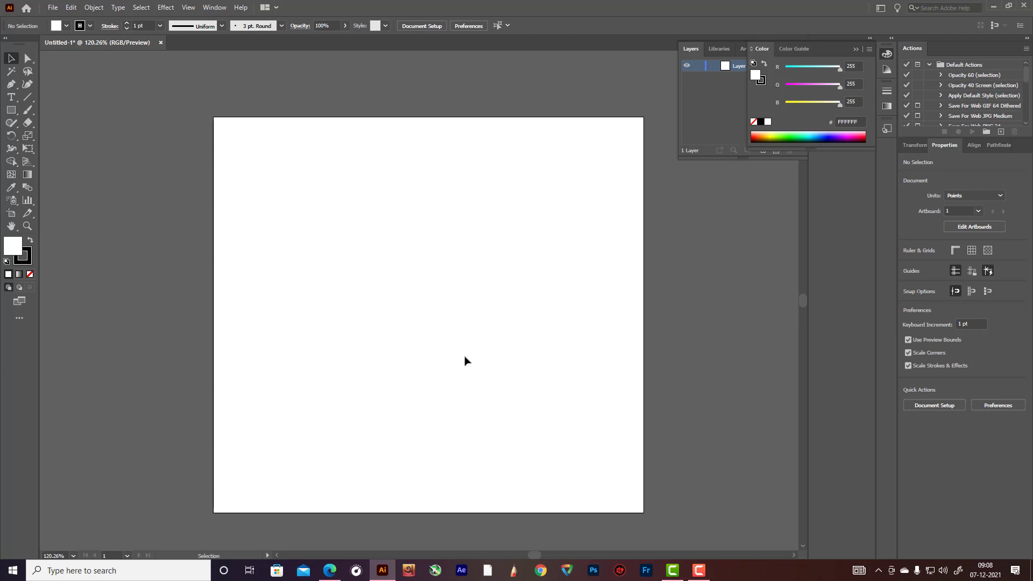
- Choose the Ellipse tool and set new shapes to no fill with a black stroke
{"action": "scroll", "coordinate": [413, 329], "scroll_direction": "down", "scroll_amount": 1}
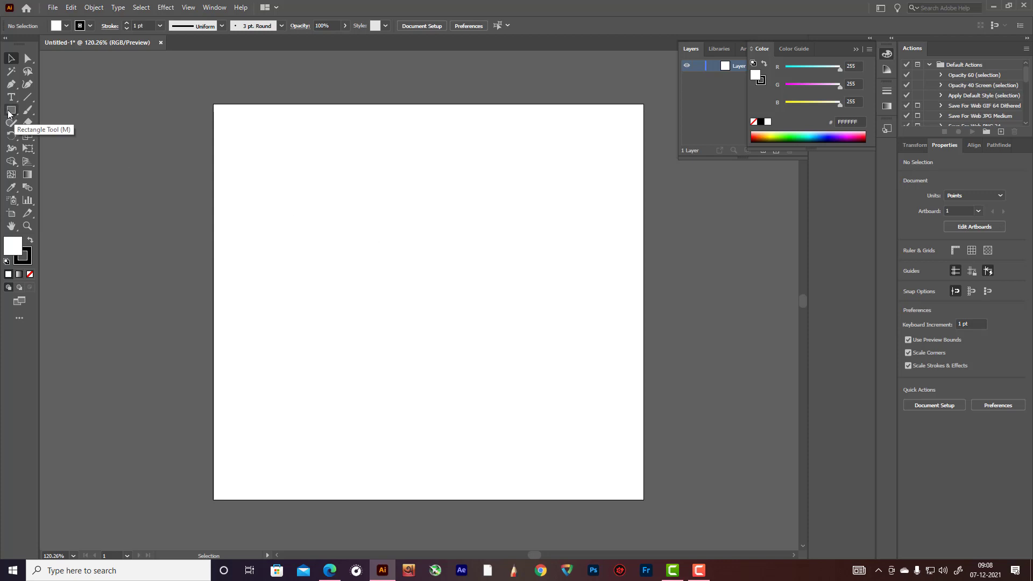
{"action": "left_click_drag", "start_coordinate": [10, 110], "coordinate": [48, 137]}
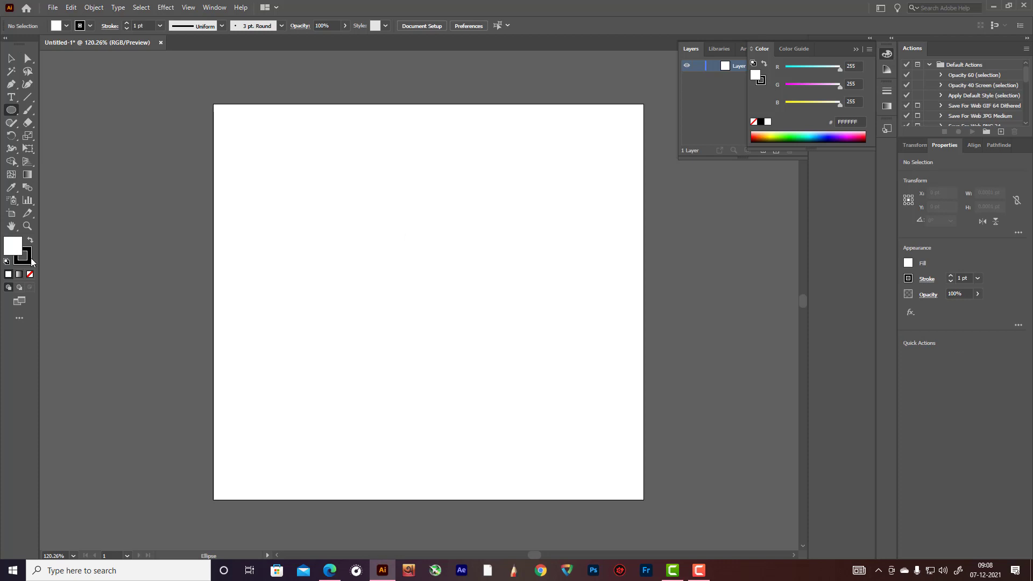
{"action": "left_click", "coordinate": [29, 275]}
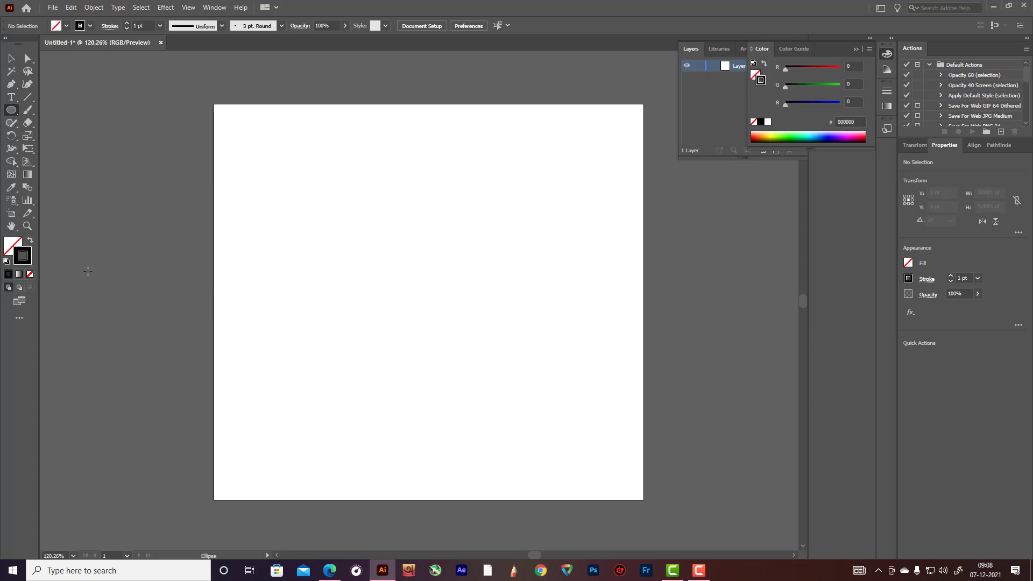
{"action": "left_click_drag", "start_coordinate": [388, 217], "coordinate": [495, 343]}
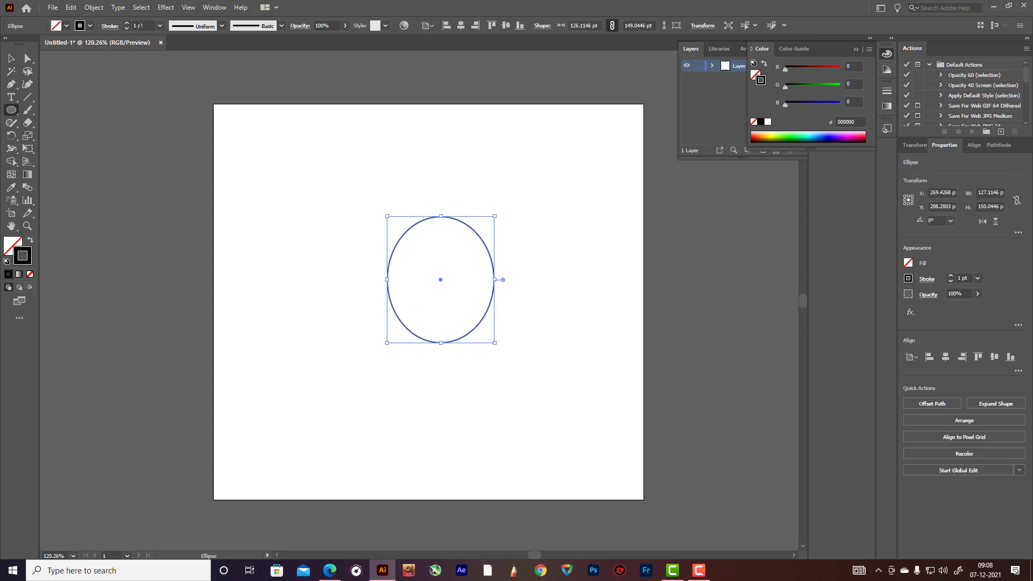
{"action": "scroll", "coordinate": [140, 26], "scroll_direction": "up", "scroll_amount": 3}
{"action": "left_click", "coordinate": [16, 60]}
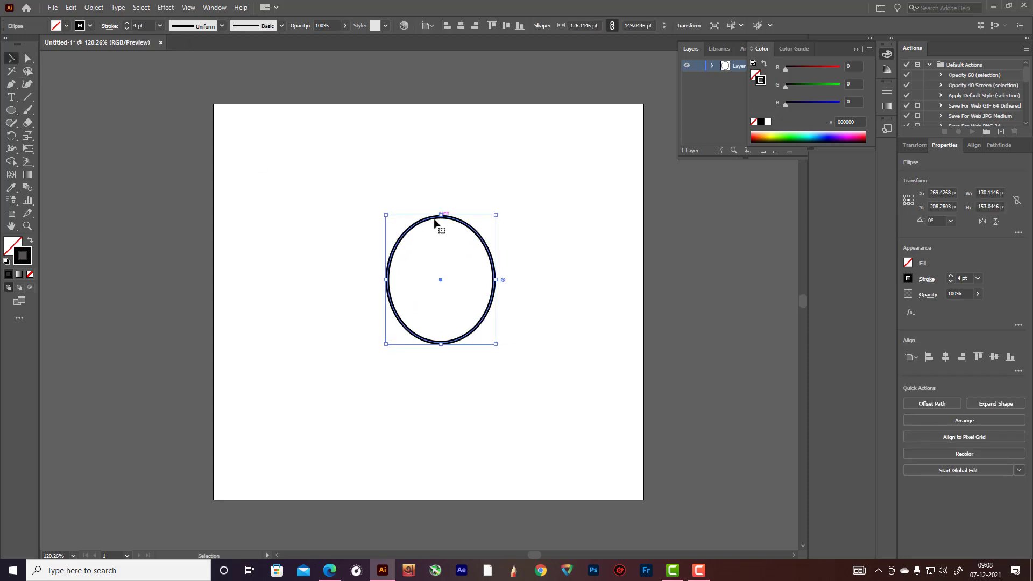
{"action": "left_click_drag", "start_coordinate": [434, 223], "coordinate": [418, 217]}
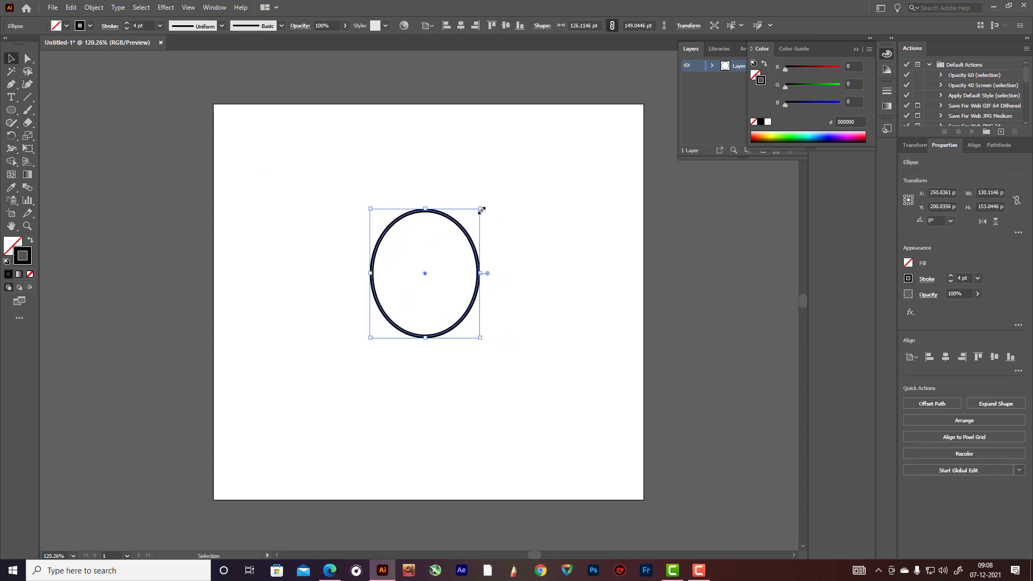
{"action": "left_click_drag", "start_coordinate": [481, 209], "coordinate": [489, 218]}
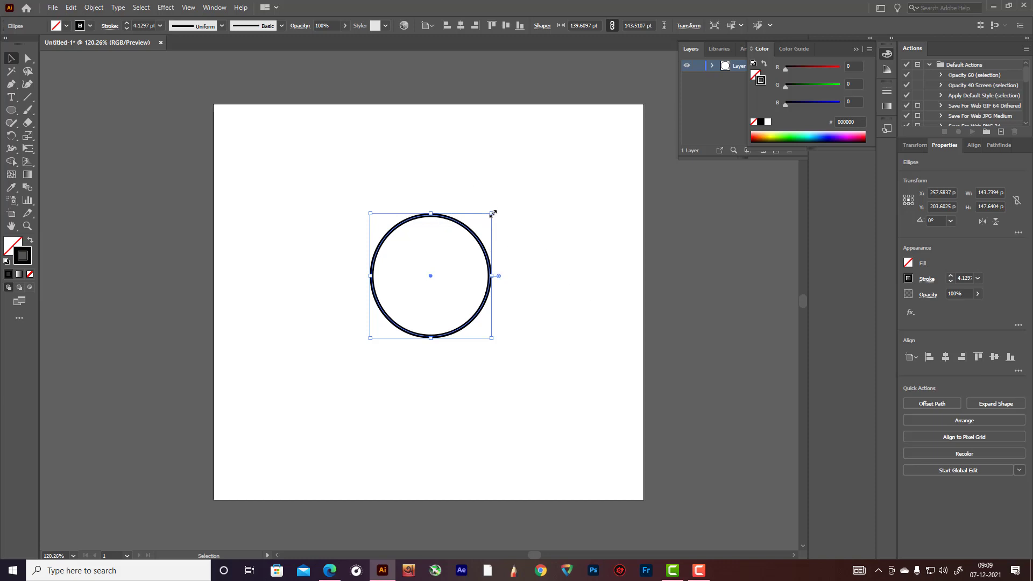
{"action": "left_click_drag", "start_coordinate": [493, 214], "coordinate": [478, 216]}
{"action": "left_click", "coordinate": [405, 152]}
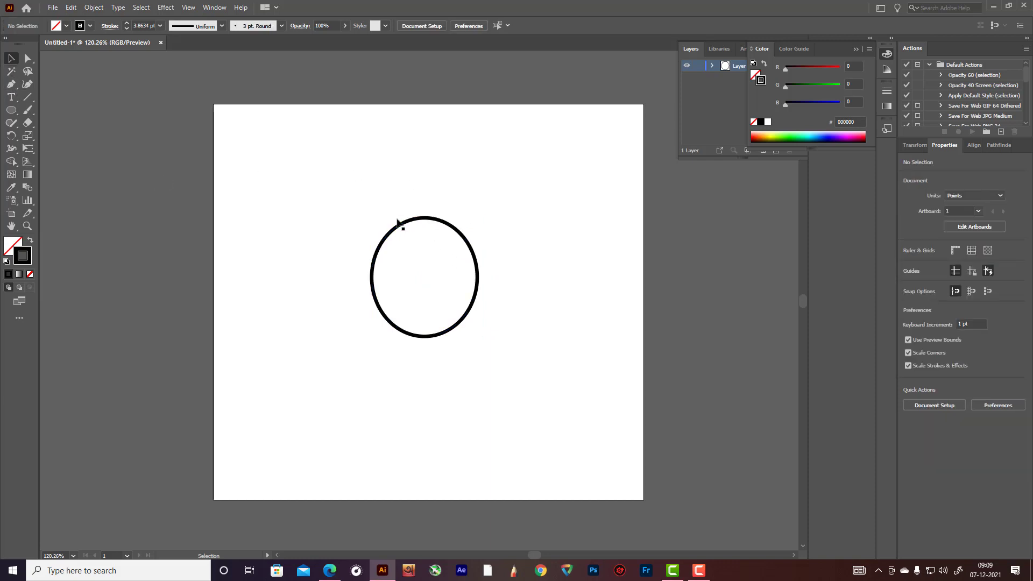
{"action": "left_click_drag", "start_coordinate": [378, 203], "coordinate": [515, 380]}
{"action": "key", "text": "Delete"}
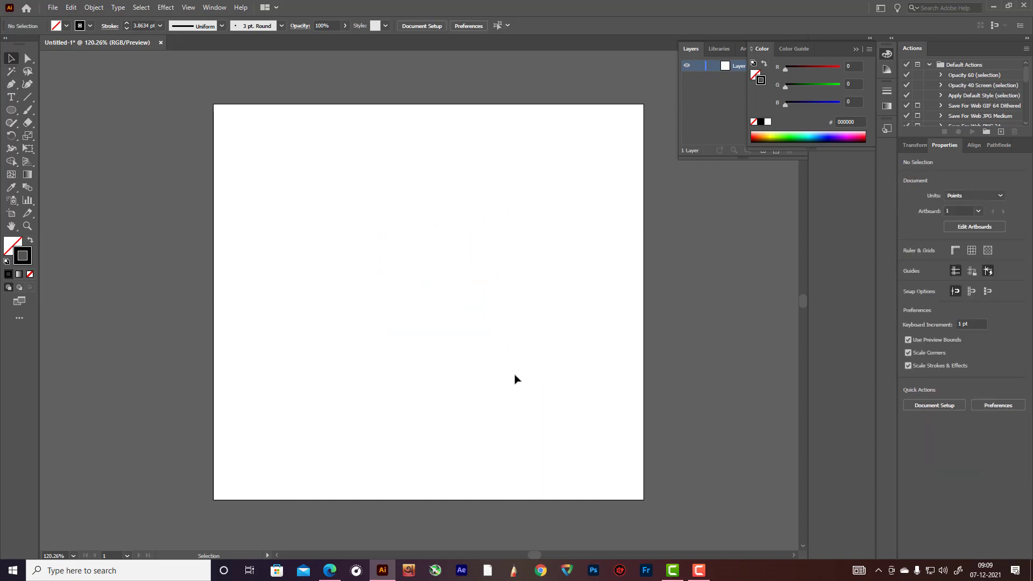
- Draw the left half of a face outline with the Pen tool, an open curve about 97 by 152 pt ending at the chin
{"action": "left_click", "coordinate": [11, 84]}
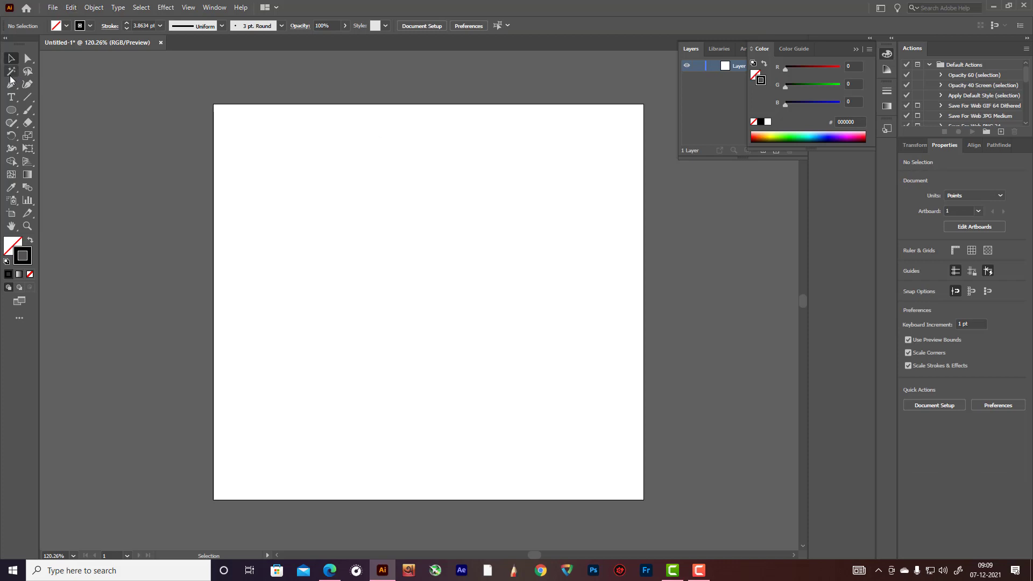
{"action": "left_click", "coordinate": [361, 232]}
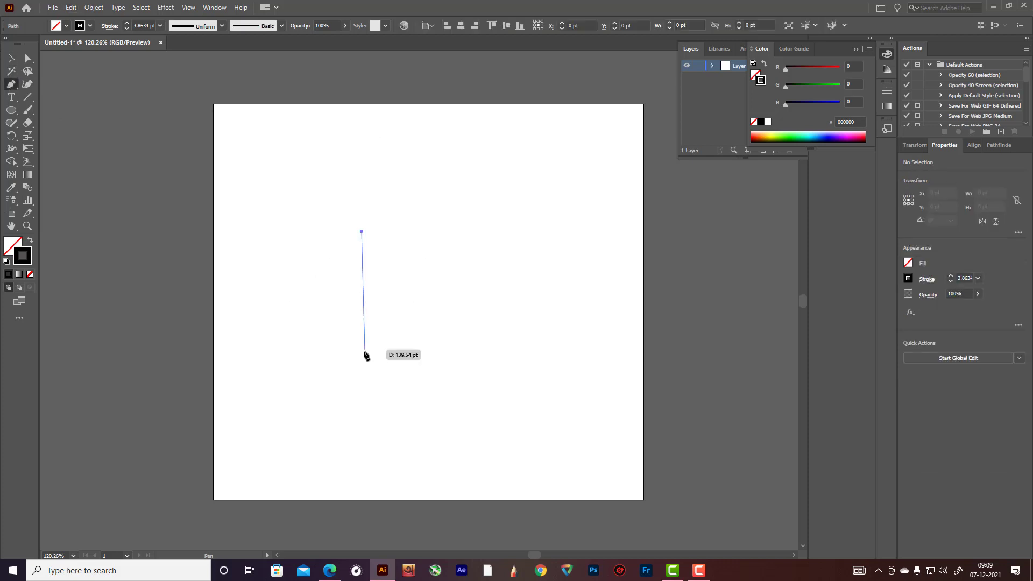
{"action": "left_click_drag", "start_coordinate": [379, 324], "coordinate": [429, 364]}
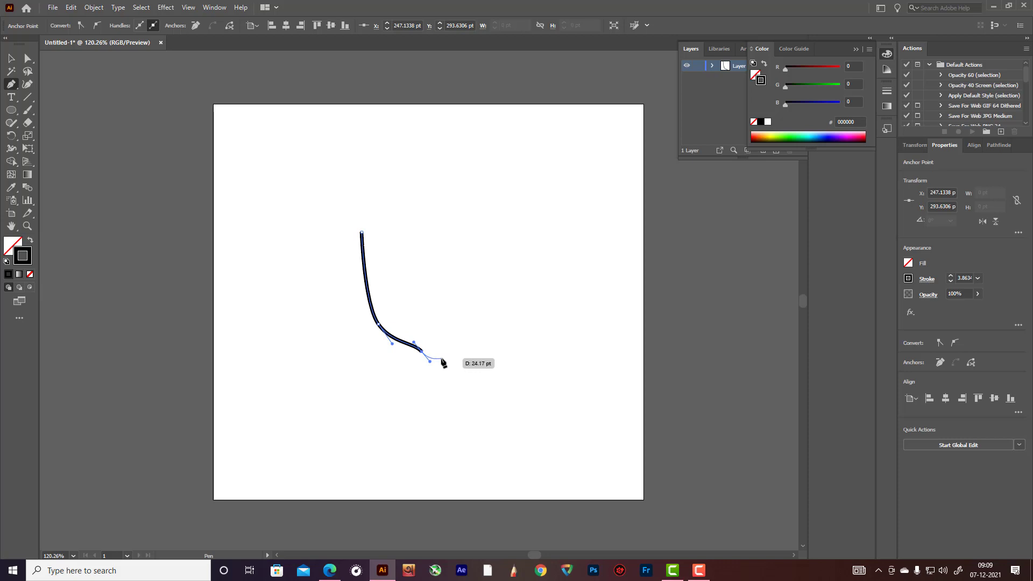
{"action": "left_click_drag", "start_coordinate": [442, 359], "coordinate": [340, 100]}
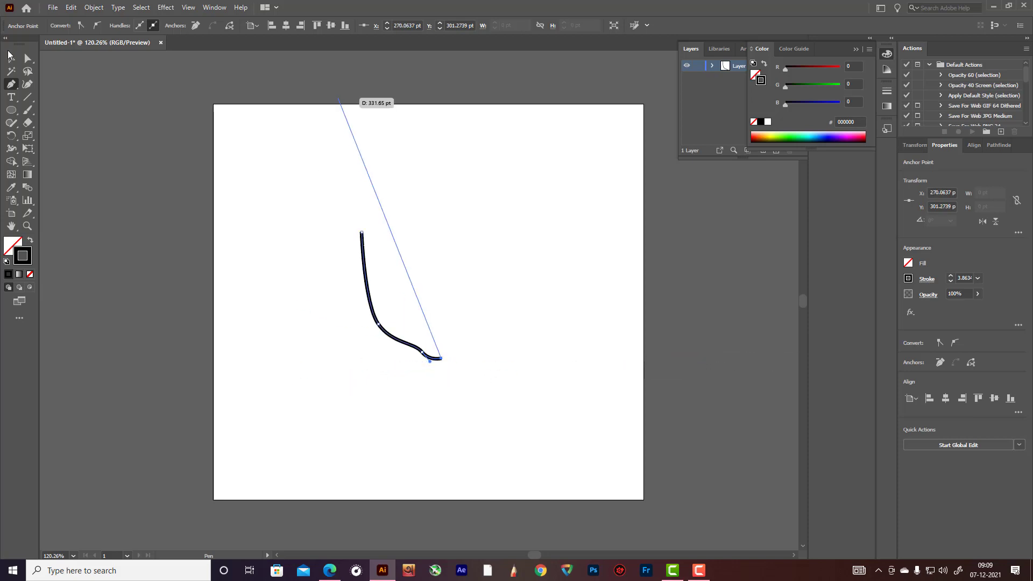
{"action": "left_click", "coordinate": [10, 57]}
{"action": "left_click", "coordinate": [239, 112]}
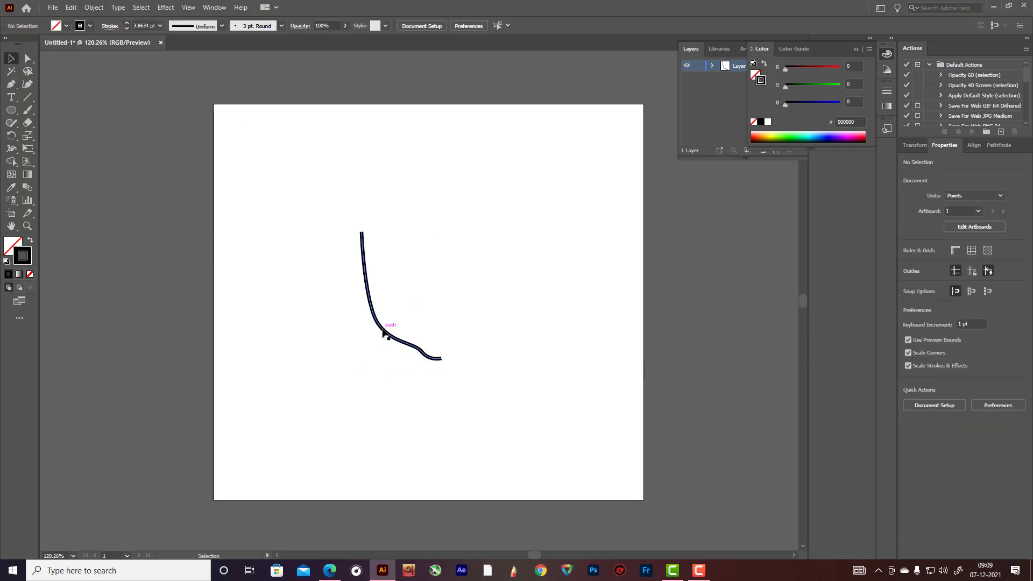
- Paste a copy of the half face outline in front and reflect it across the vertical axis
{"action": "left_click", "coordinate": [384, 334]}
{"action": "key", "text": "a"}
{"action": "key", "text": "v"}
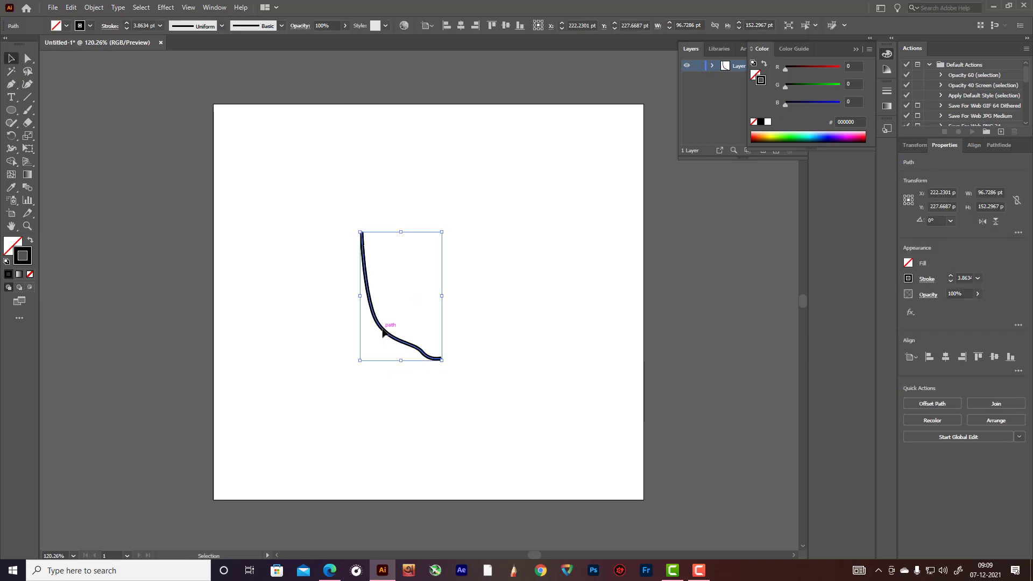
{"action": "right_click", "coordinate": [383, 329]}
{"action": "mouse_move", "coordinate": [421, 273]}
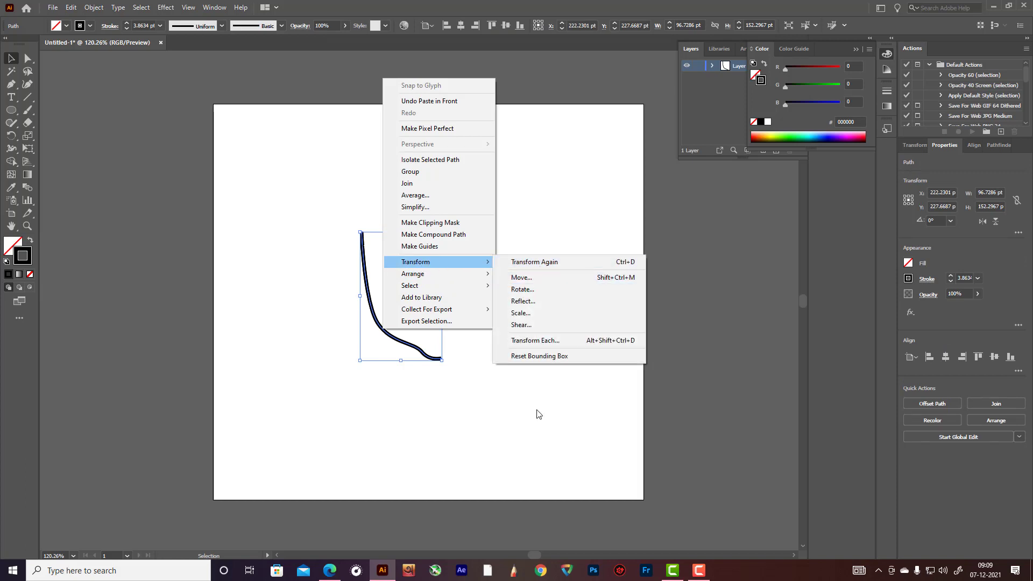
{"action": "left_click", "coordinate": [539, 302]}
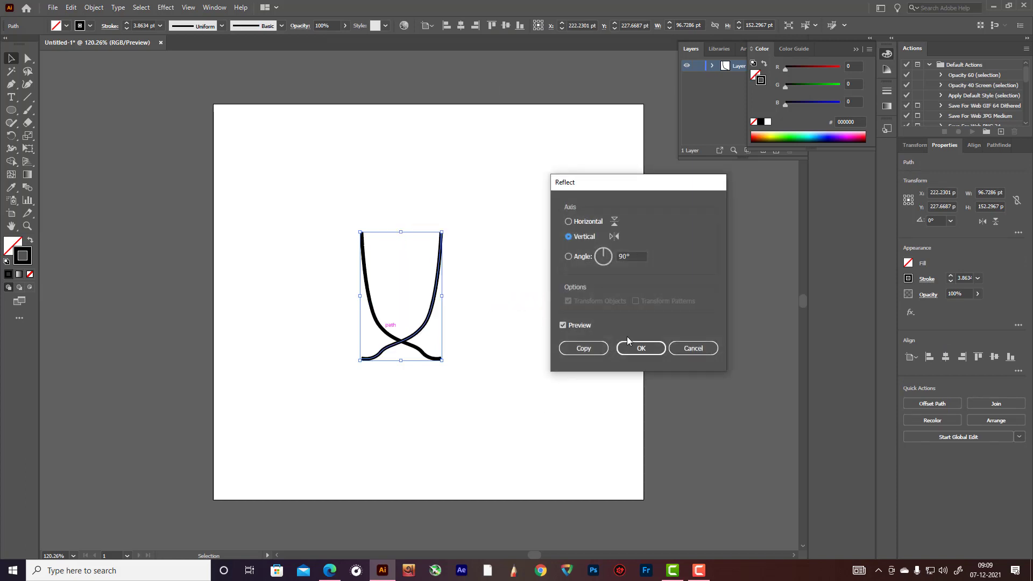
{"action": "left_click", "coordinate": [631, 350]}
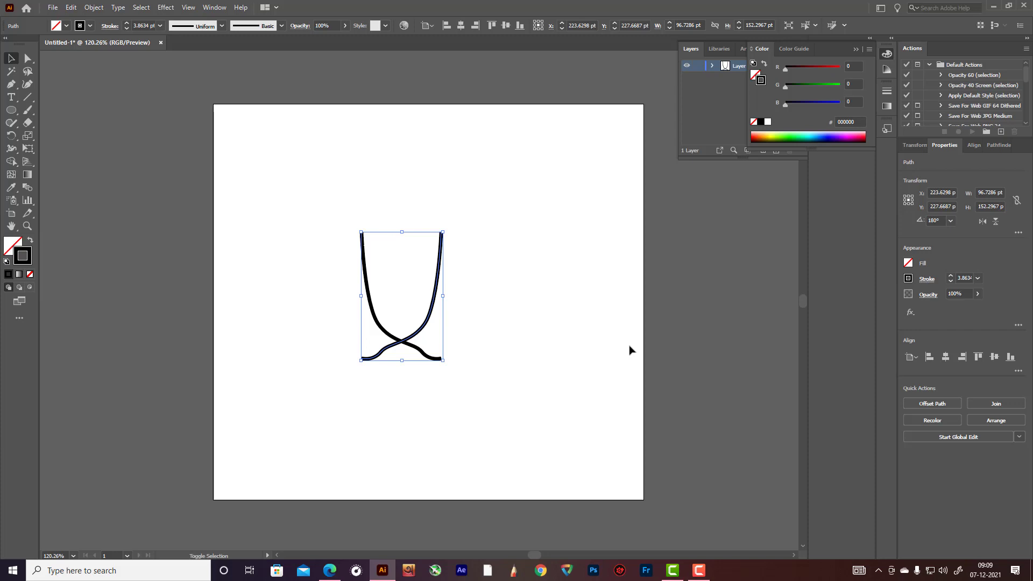
- Move the mirrored half 90 pt to the right so its lower end meets the original half at the chin
{"action": "key", "text": "shift+Right"}
{"action": "key", "text": "shift+Right"}
{"action": "key", "text": "shift+Right"}
{"action": "key", "text": "shift+Right"}
{"action": "key", "text": "shift+Right"}
{"action": "key", "text": "shift+Right"}
{"action": "key", "text": "shift+Right"}
{"action": "key", "text": "shift+Right"}
{"action": "key", "text": "shift+Right"}
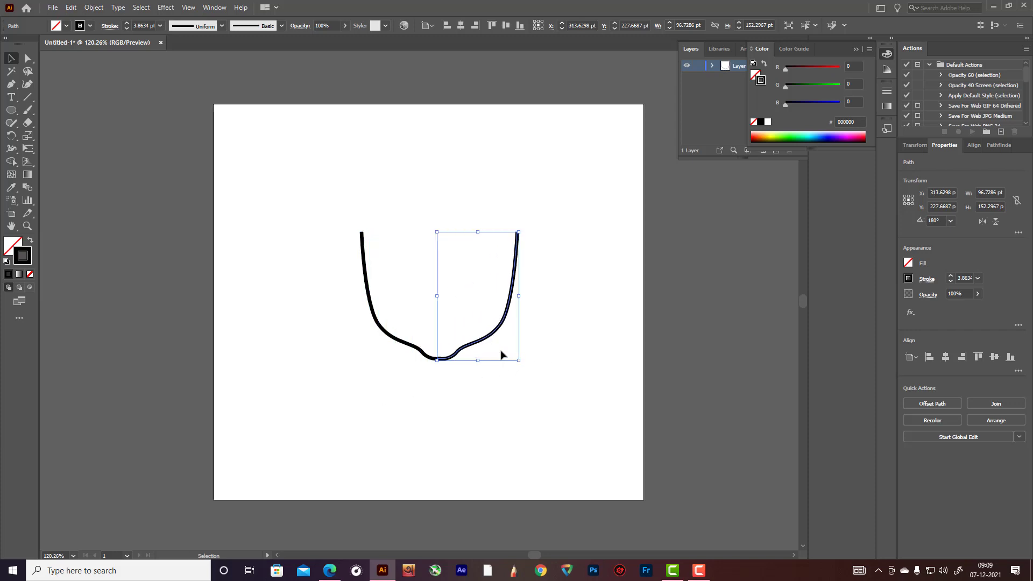
- Move both face halves slightly down and left toward the artboard's center, and join them into one path at the chin
{"action": "left_click_drag", "start_coordinate": [348, 213], "coordinate": [524, 372]}
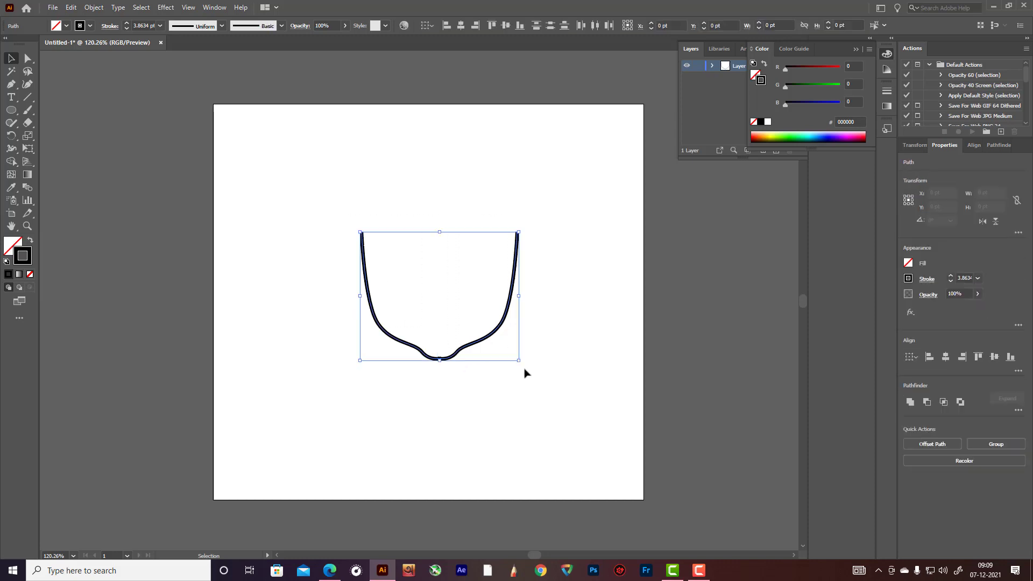
{"action": "left_click_drag", "start_coordinate": [506, 326], "coordinate": [495, 341]}
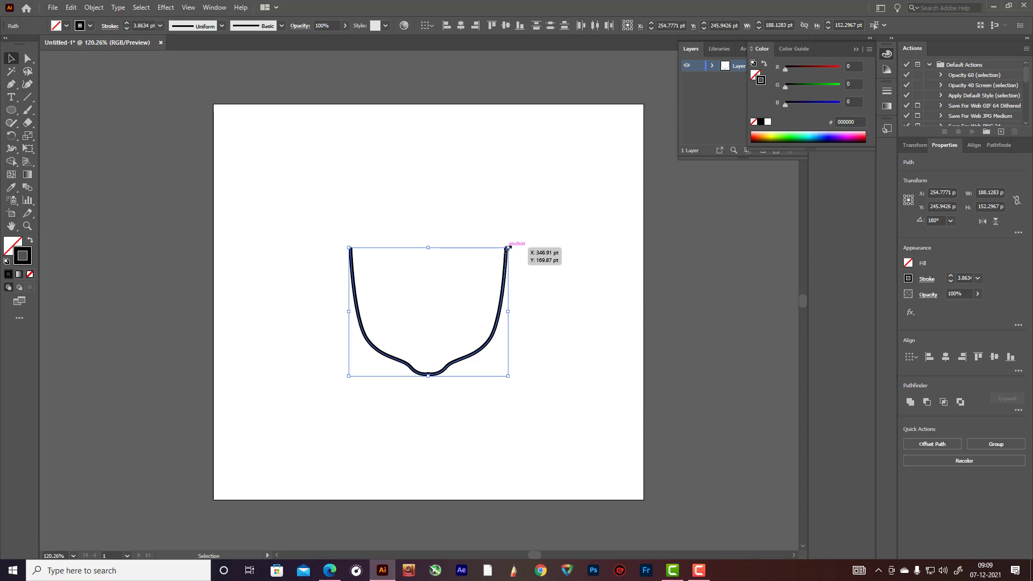
{"action": "right_click", "coordinate": [449, 284]}
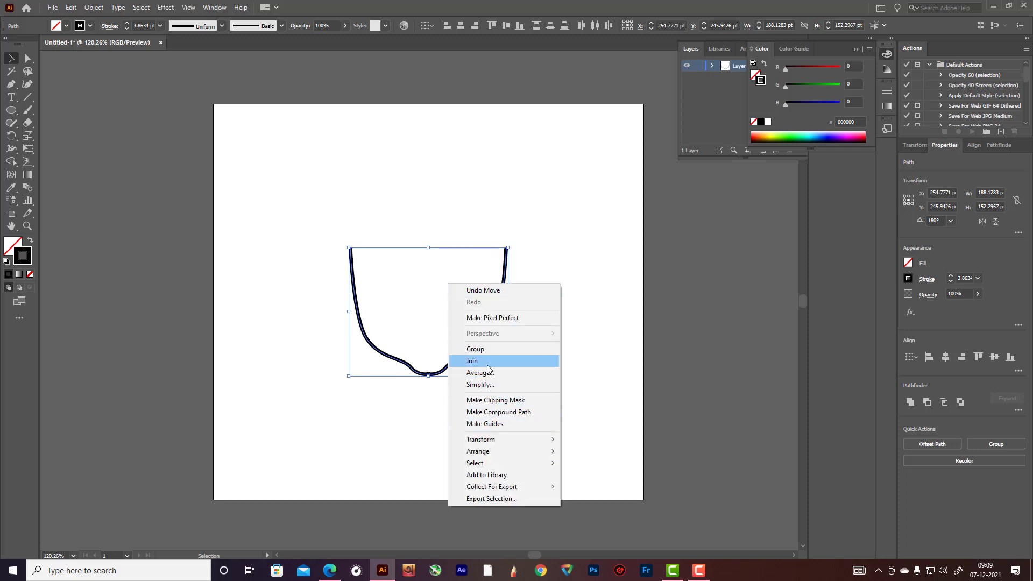
{"action": "left_click", "coordinate": [436, 426]}
{"action": "left_click", "coordinate": [429, 380]}
{"action": "right_click", "coordinate": [426, 380]}
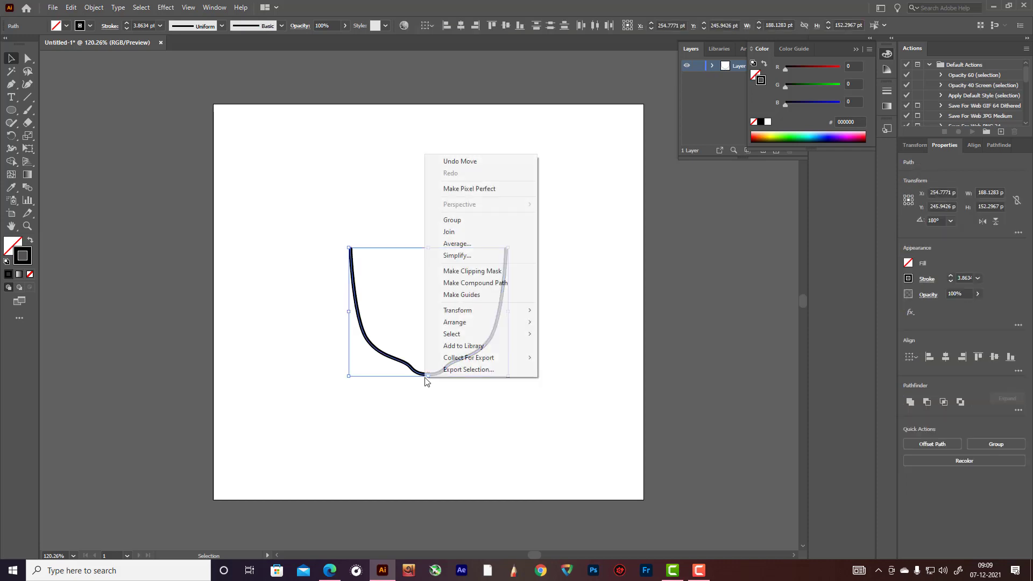
{"action": "left_click", "coordinate": [463, 231]}
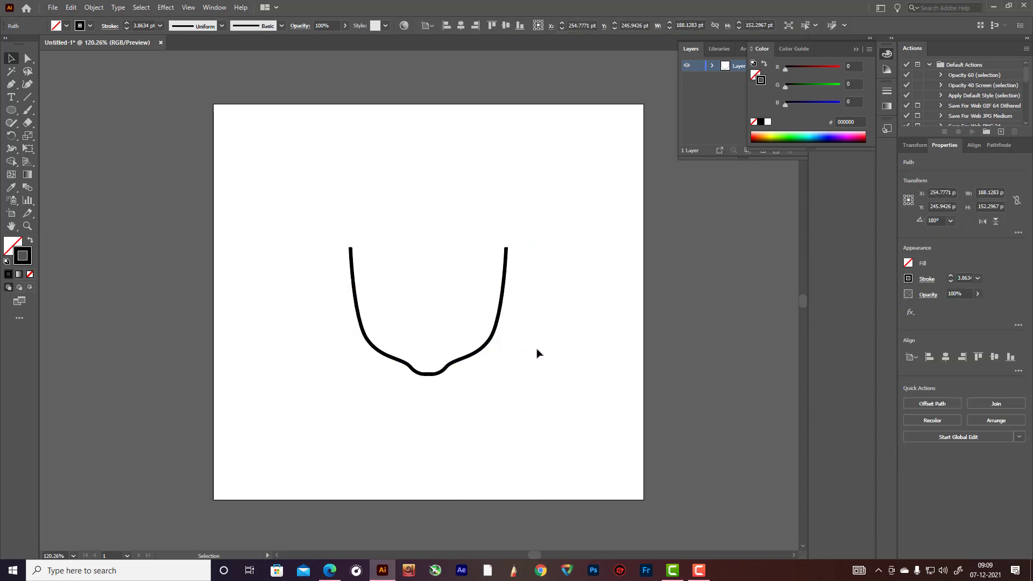
- Close the face outline with a straight line across its top and move the shape up to about X 249, Y 201 pt
{"action": "left_click_drag", "start_coordinate": [338, 238], "coordinate": [517, 401]}
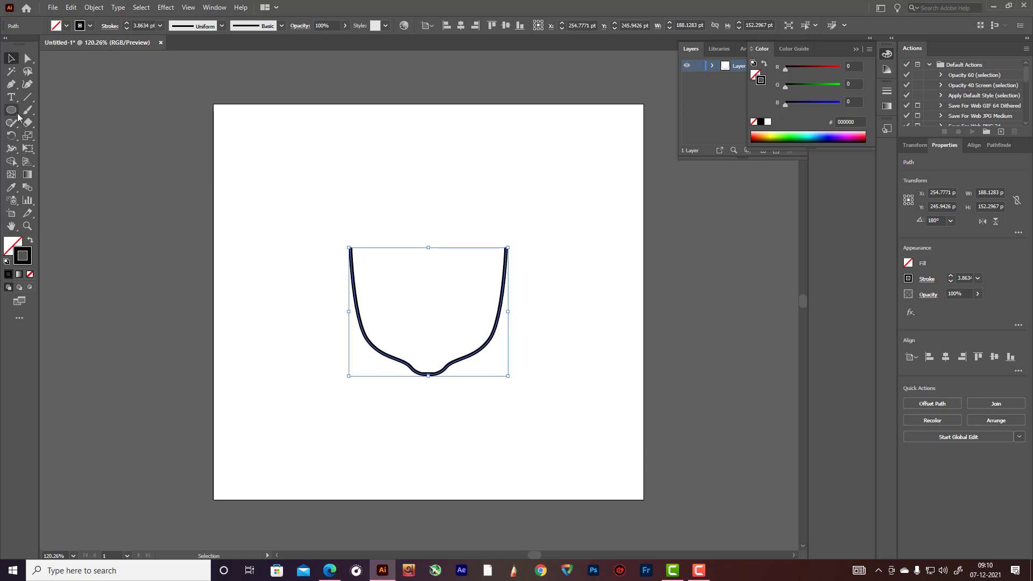
{"action": "left_click", "coordinate": [11, 85]}
{"action": "left_click", "coordinate": [351, 247]}
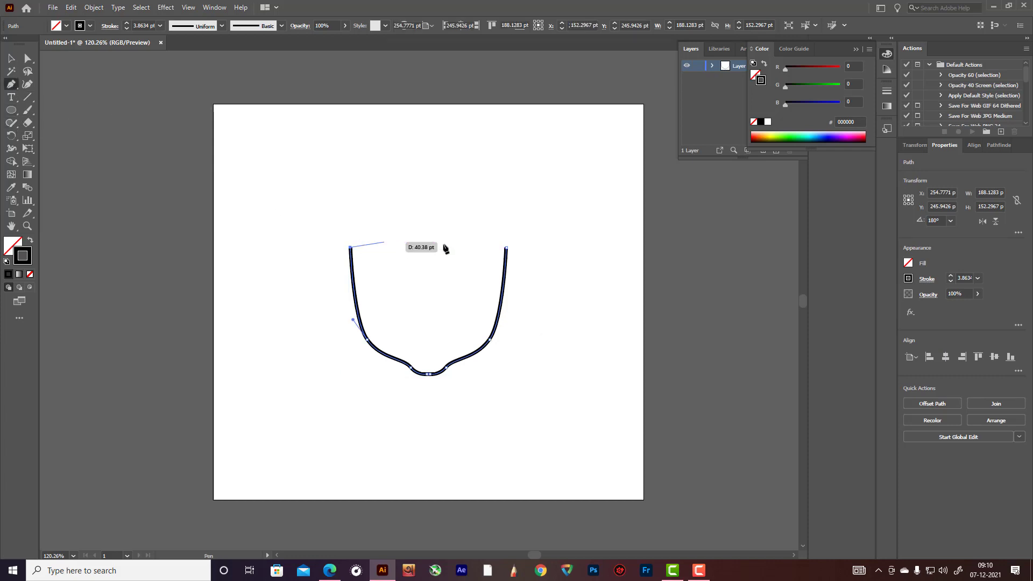
{"action": "left_click", "coordinate": [507, 248]}
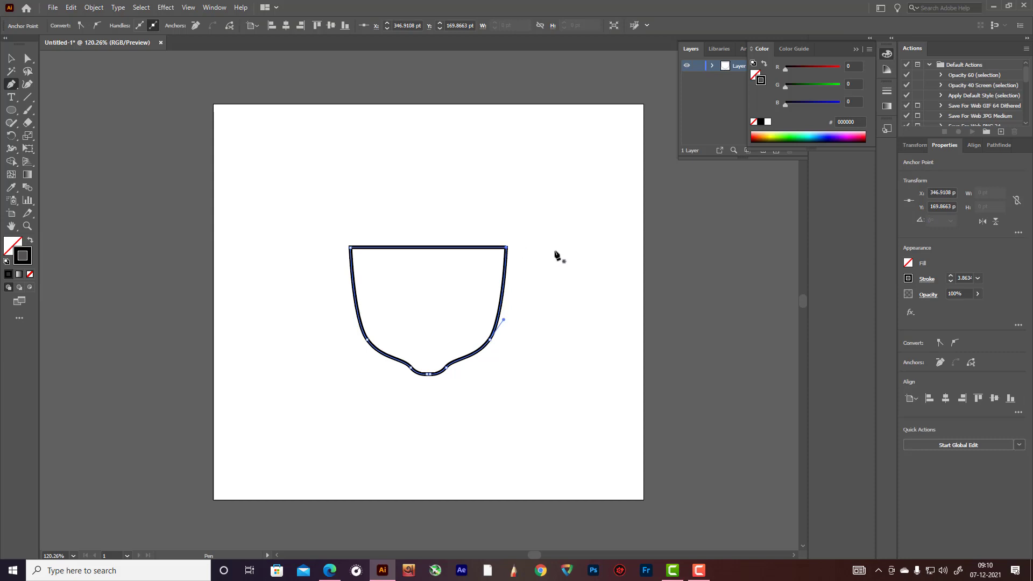
{"action": "left_click", "coordinate": [10, 58]}
{"action": "left_click", "coordinate": [444, 190]}
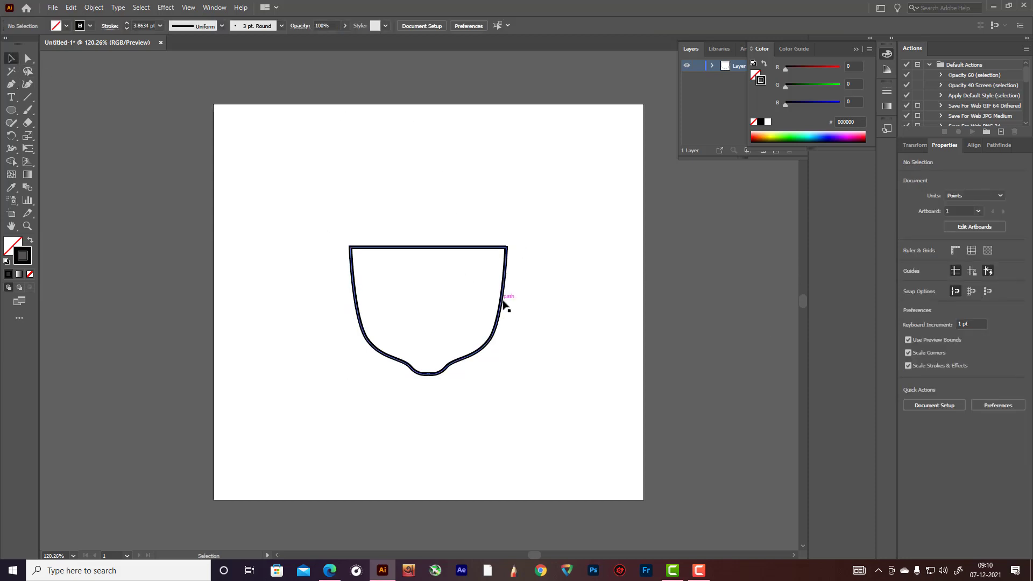
{"action": "left_click_drag", "start_coordinate": [503, 303], "coordinate": [497, 267]}
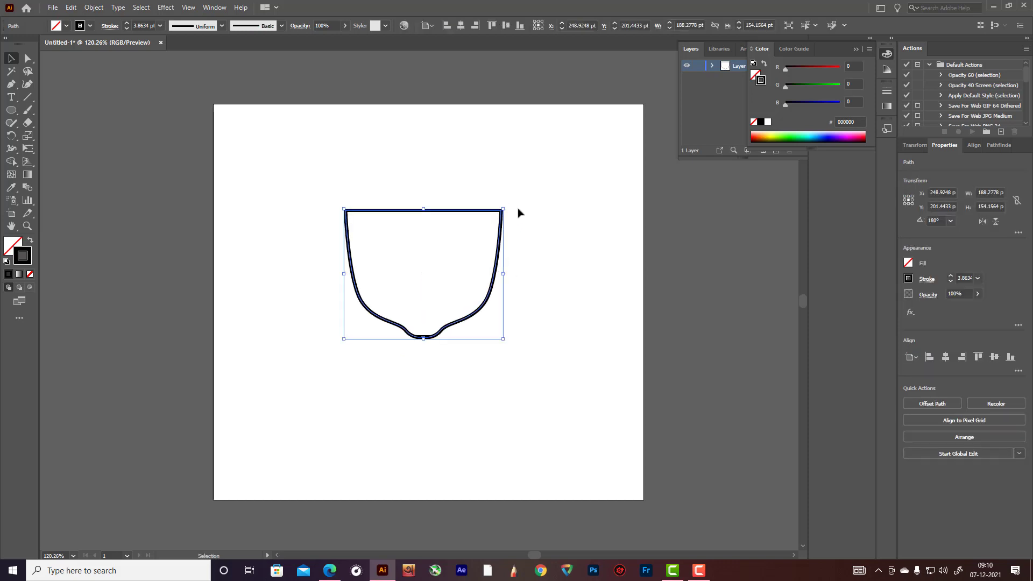
{"action": "left_click", "coordinate": [325, 92]}
- Draw the hairline with the Pen tool from above the face's upper left, curving across the forehead and down to the face's right edge
{"action": "left_click", "coordinate": [11, 84]}
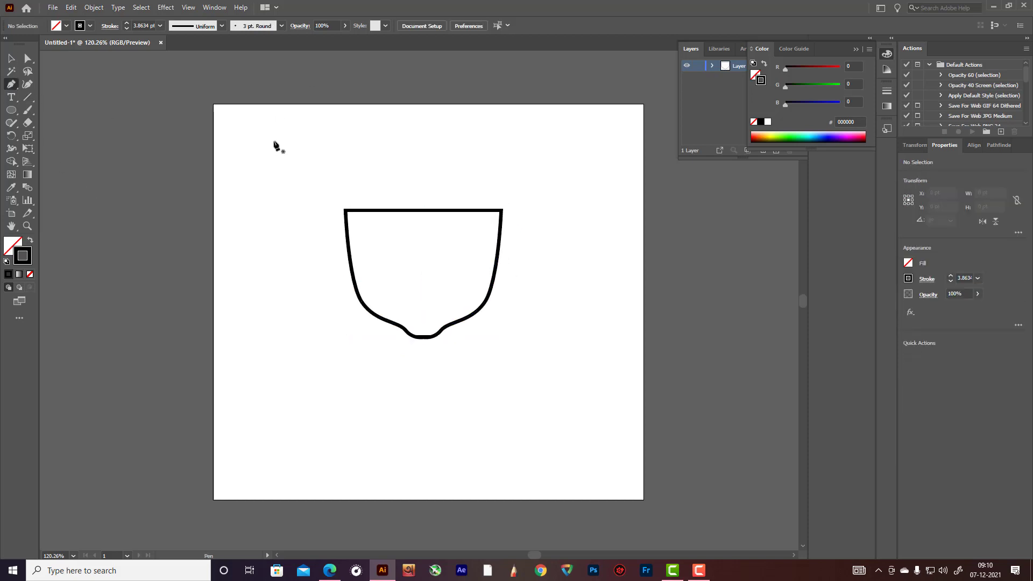
{"action": "left_click", "coordinate": [370, 198]}
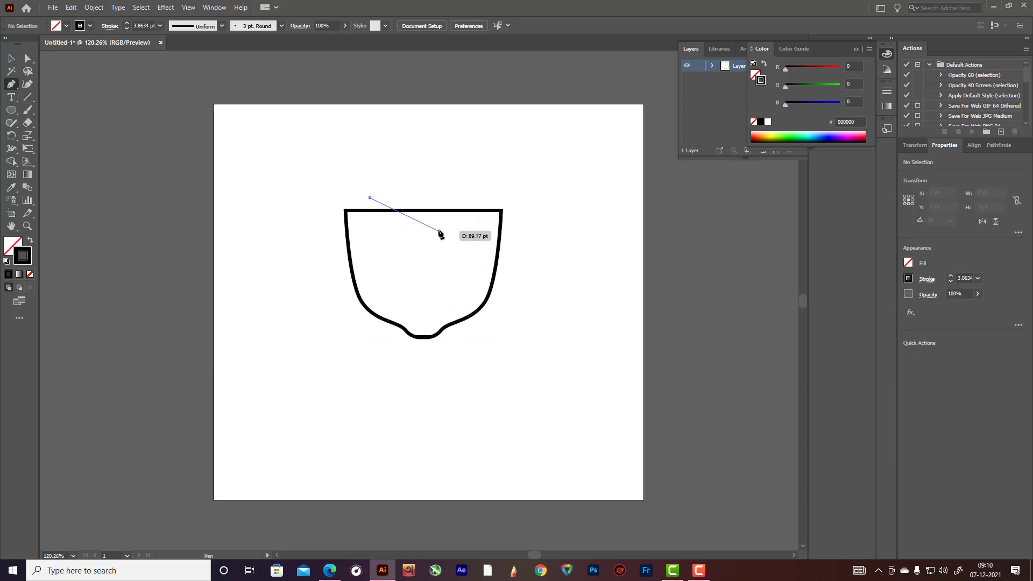
{"action": "left_click_drag", "start_coordinate": [455, 225], "coordinate": [490, 229]}
{"action": "left_click", "coordinate": [489, 226]}
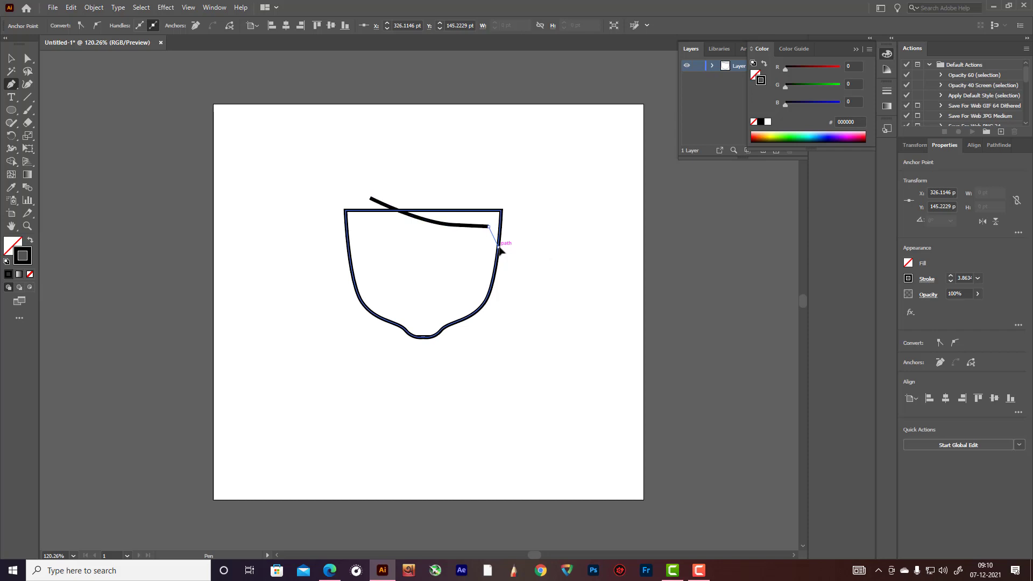
{"action": "left_click_drag", "start_coordinate": [497, 246], "coordinate": [514, 255]}
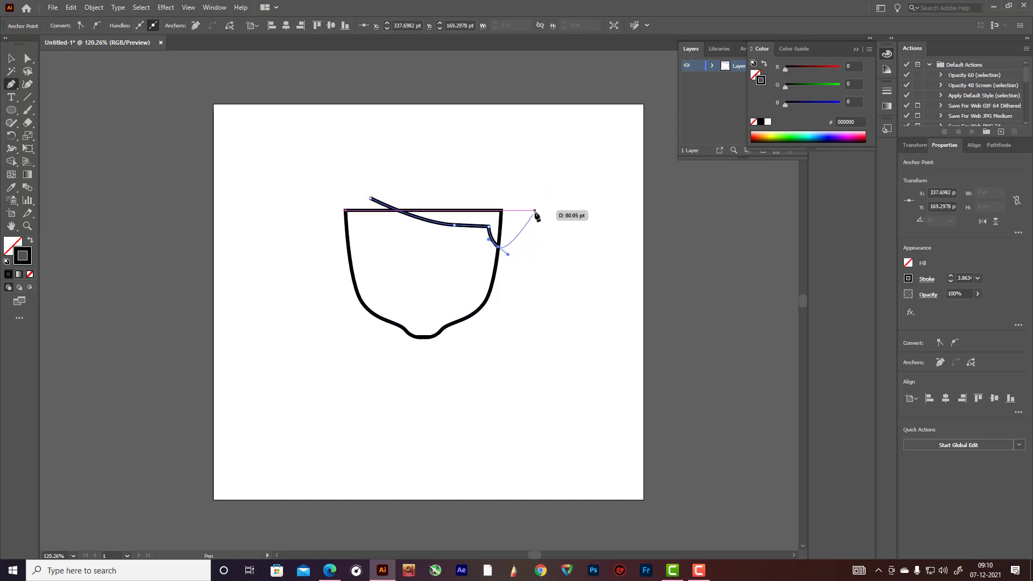
- Continue the hair outline over the head and down to the face's left edge, closing it into a shape about 252 × 138 pt
{"action": "left_click_drag", "start_coordinate": [509, 189], "coordinate": [501, 158]}
{"action": "left_click_drag", "start_coordinate": [425, 138], "coordinate": [383, 144]}
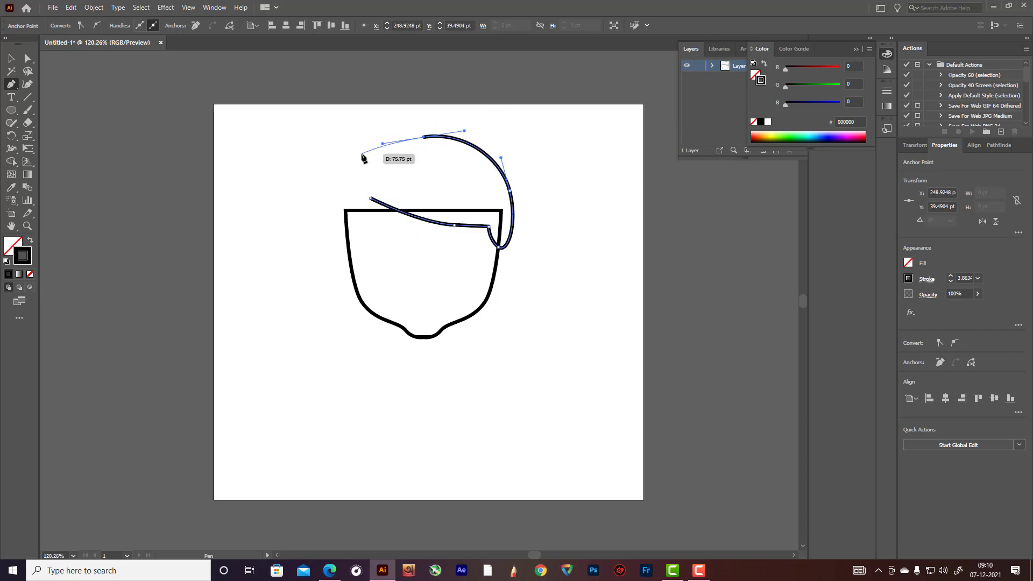
{"action": "left_click_drag", "start_coordinate": [312, 142], "coordinate": [301, 157]}
{"action": "left_click_drag", "start_coordinate": [320, 248], "coordinate": [345, 253]}
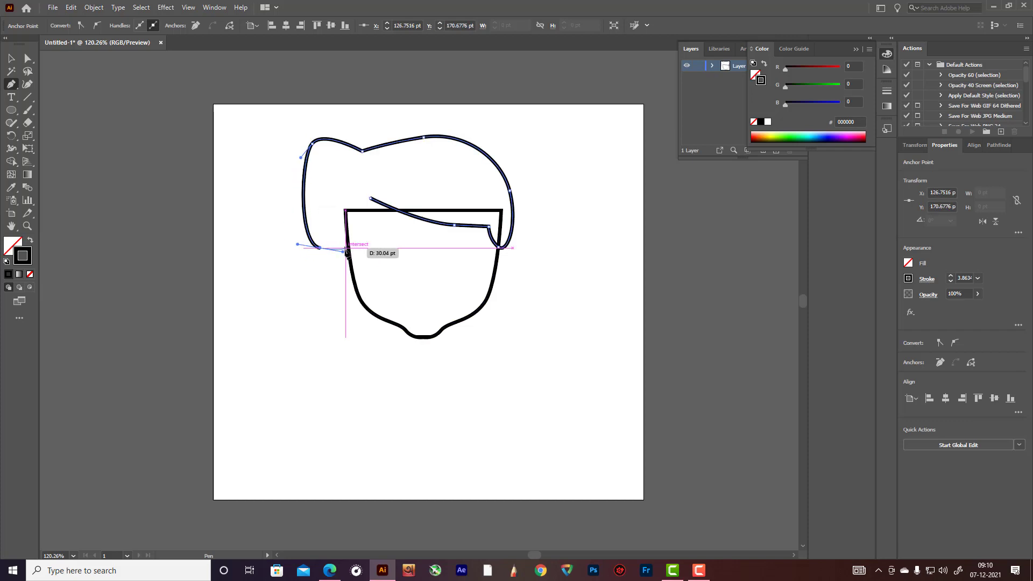
{"action": "left_click", "coordinate": [346, 249]}
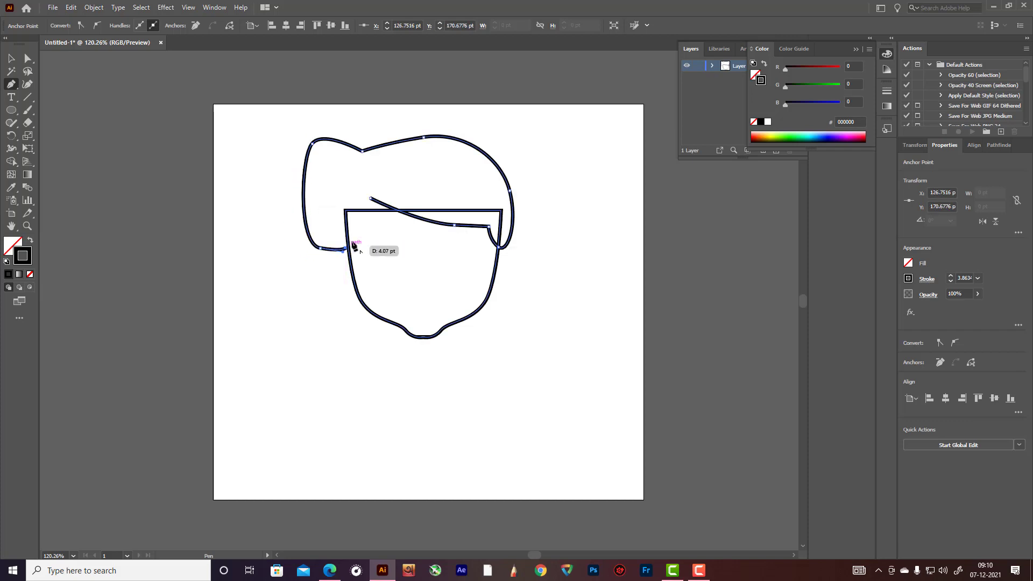
{"action": "left_click", "coordinate": [370, 198]}
- Reshape the hair with the Curvature tool, pulling both sides inward and rounding the left lobe and crown, to about 220 pt wide
{"action": "left_click", "coordinate": [28, 84]}
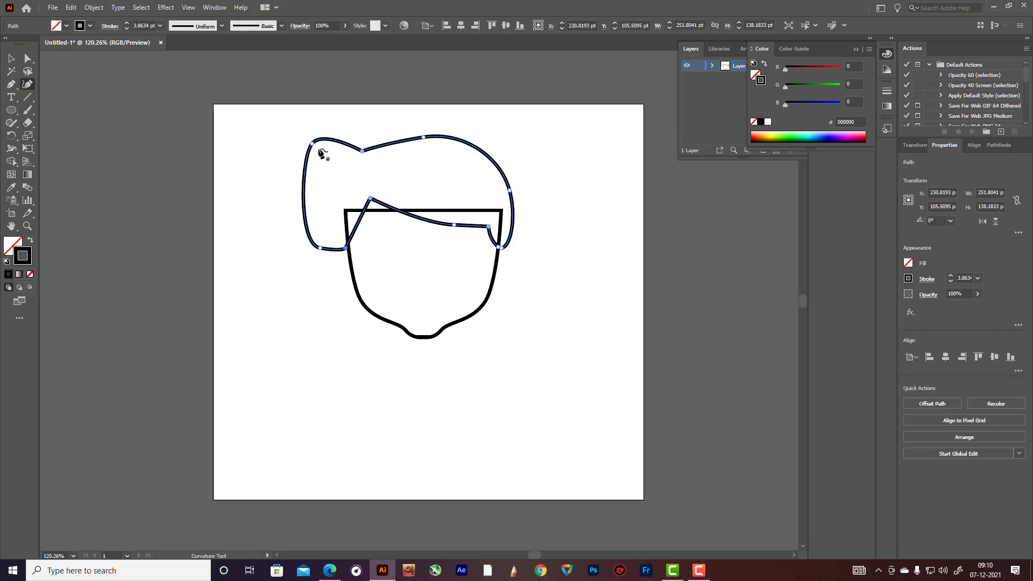
{"action": "left_click_drag", "start_coordinate": [313, 144], "coordinate": [335, 159]}
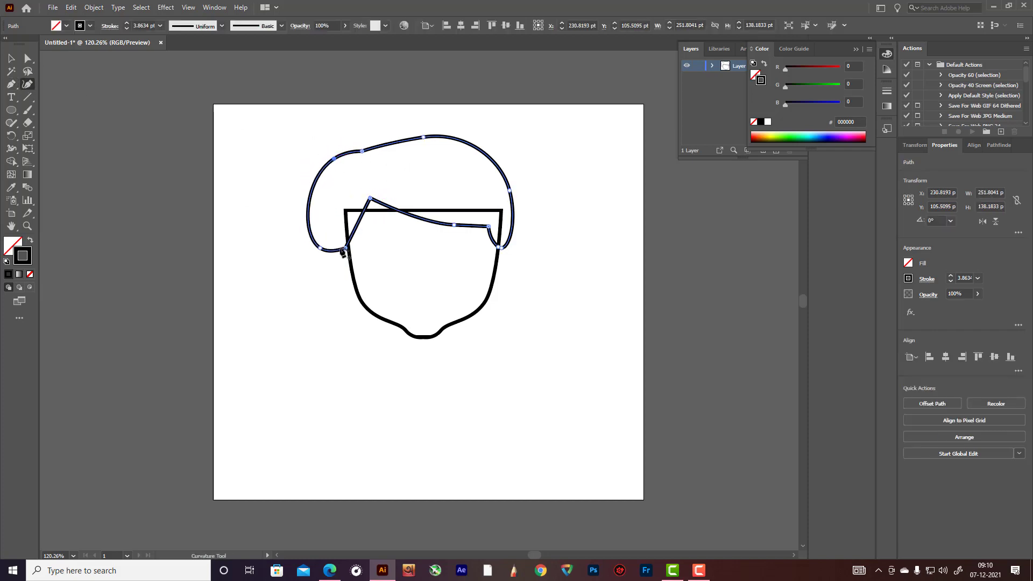
{"action": "mouse_move", "coordinate": [322, 247]}
{"action": "left_mouse_down"}
{"action": "mouse_move", "coordinate": [337, 246]}
{"action": "mouse_move", "coordinate": [328, 232]}
{"action": "left_mouse_up"}
{"action": "left_click_drag", "start_coordinate": [335, 160], "coordinate": [360, 170]}
{"action": "left_click_drag", "start_coordinate": [424, 138], "coordinate": [428, 137]}
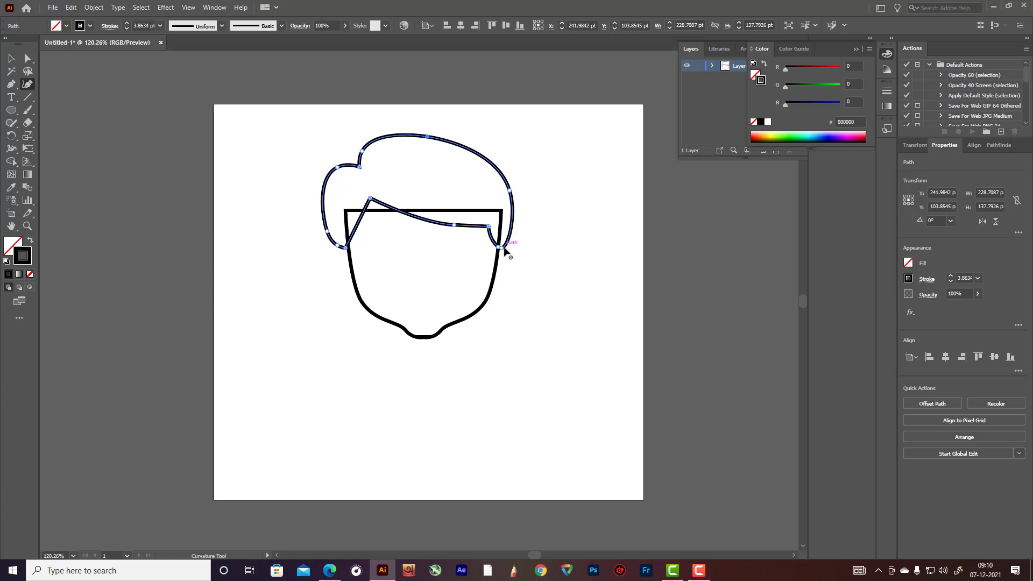
{"action": "left_click_drag", "start_coordinate": [500, 246], "coordinate": [505, 235]}
{"action": "left_click_drag", "start_coordinate": [510, 191], "coordinate": [502, 191]}
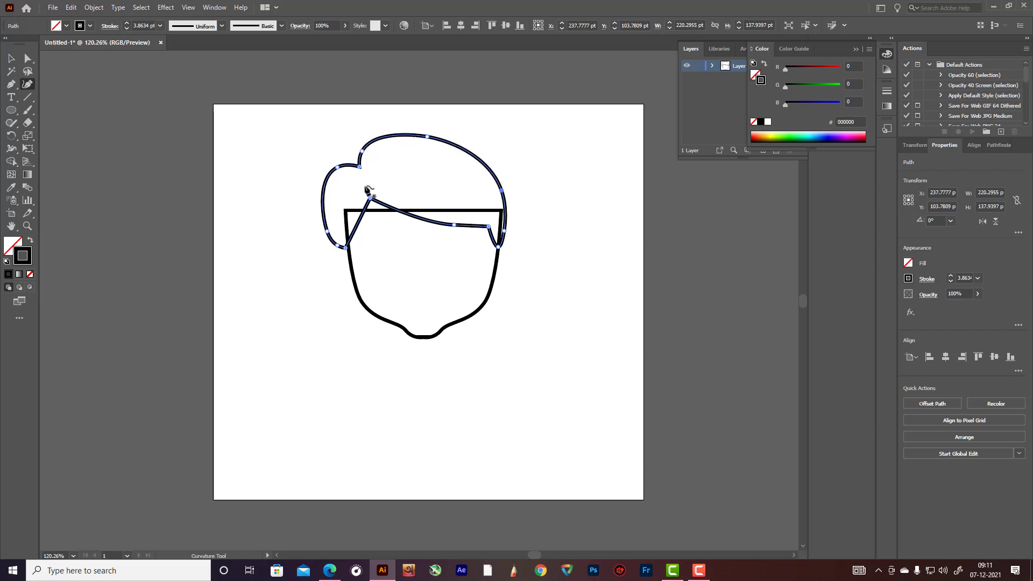
- Smooth the hair's outer right edge with the Smooth tool and adjust the curve just above its lower right tip
{"action": "left_click", "coordinate": [11, 123]}
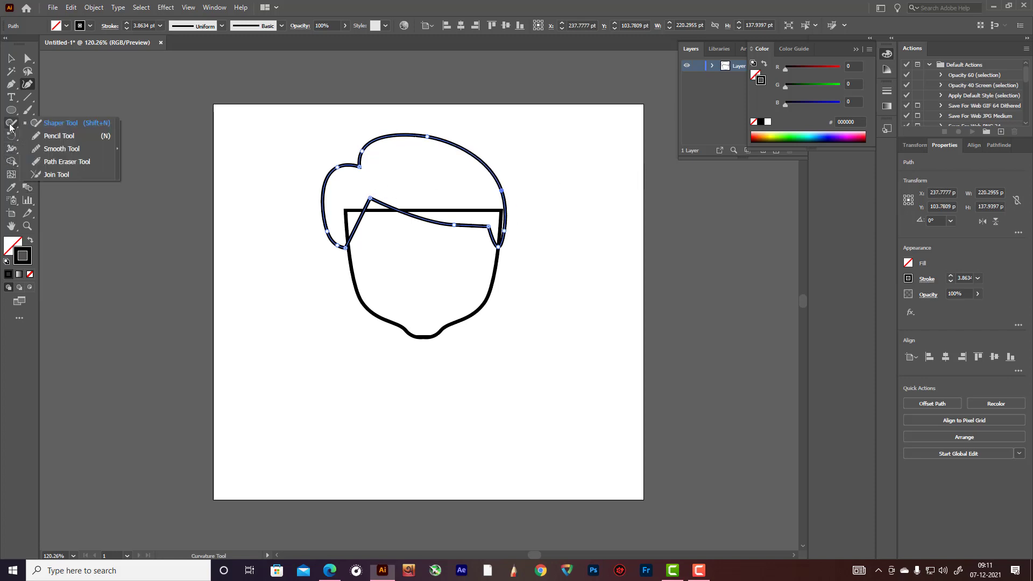
{"action": "left_click", "coordinate": [34, 152]}
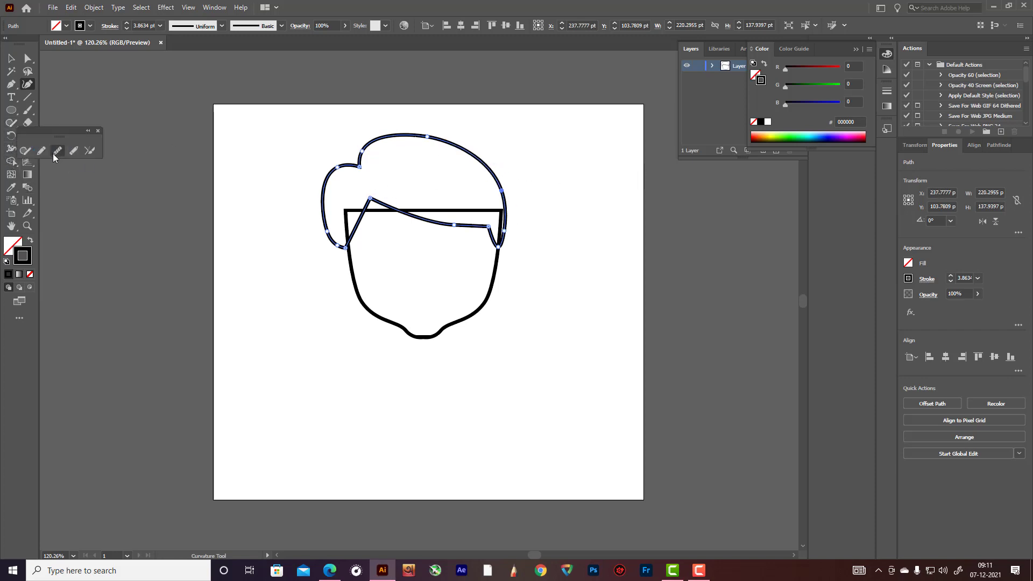
{"action": "mouse_move", "coordinate": [490, 177]}
{"action": "left_mouse_down"}
{"action": "mouse_move", "coordinate": [514, 243]}
{"action": "mouse_move", "coordinate": [499, 195]}
{"action": "mouse_move", "coordinate": [491, 258]}
{"action": "mouse_move", "coordinate": [401, 156]}
{"action": "mouse_move", "coordinate": [518, 240]}
{"action": "mouse_move", "coordinate": [506, 235]}
{"action": "mouse_move", "coordinate": [488, 265]}
{"action": "mouse_move", "coordinate": [525, 244]}
{"action": "mouse_move", "coordinate": [510, 236]}
{"action": "mouse_move", "coordinate": [480, 252]}
{"action": "mouse_move", "coordinate": [502, 247]}
{"action": "mouse_move", "coordinate": [486, 258]}
{"action": "mouse_move", "coordinate": [497, 202]}
{"action": "left_mouse_up"}
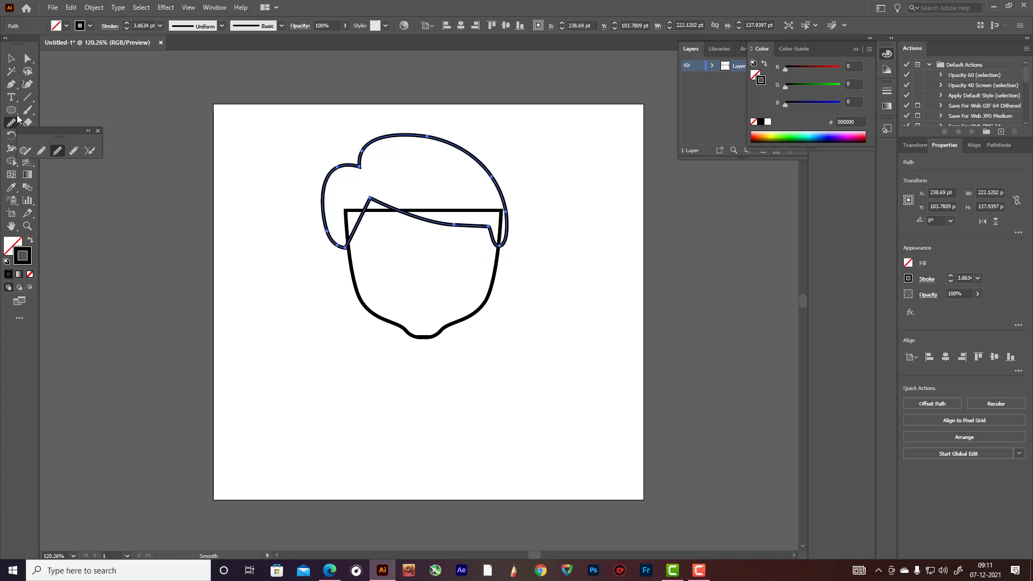
{"action": "left_click", "coordinate": [27, 84]}
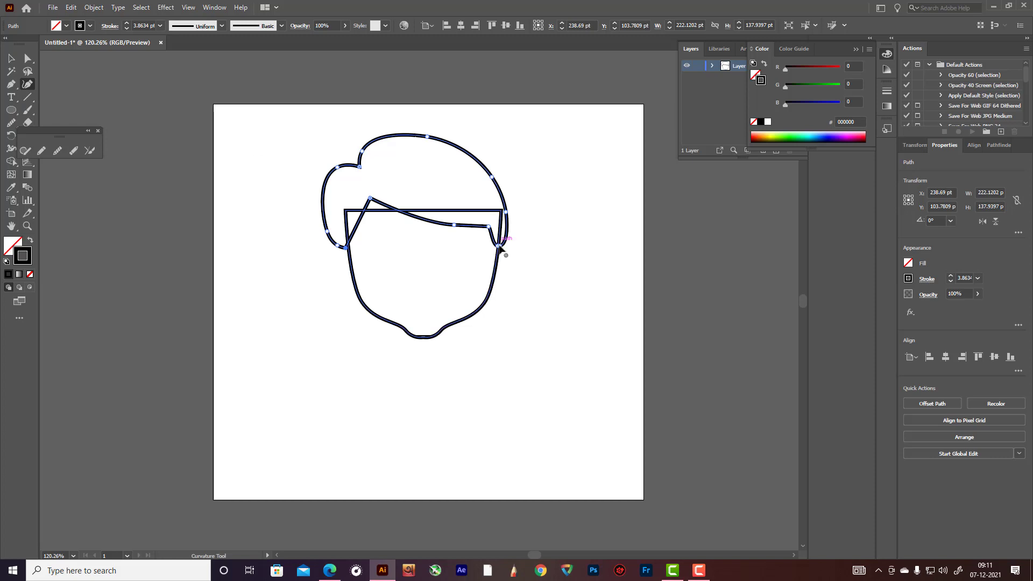
{"action": "left_click_drag", "start_coordinate": [502, 237], "coordinate": [503, 230]}
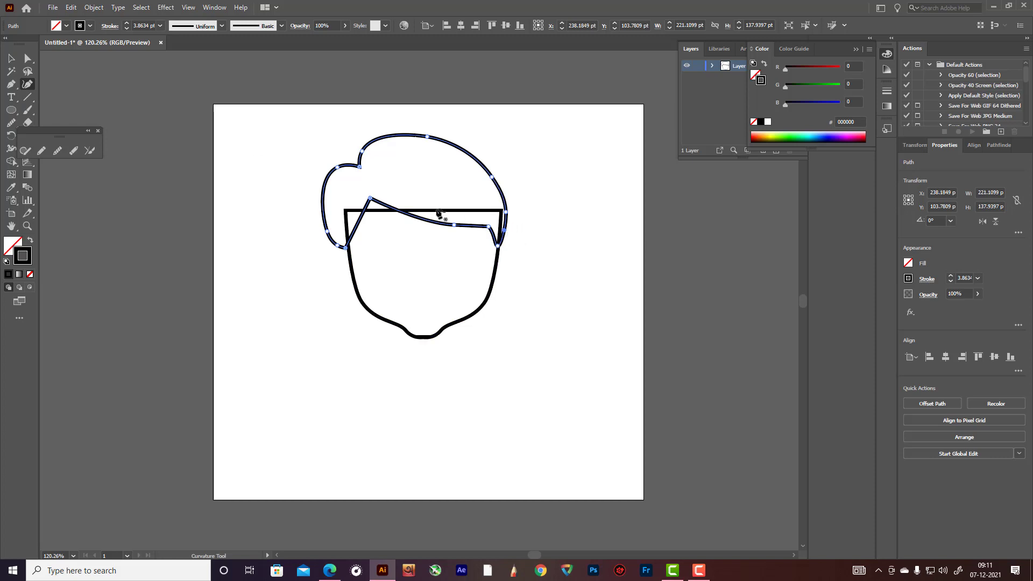
- Smooth the hair's lower left edge and pull the left lobe inward with the Curvature tool, narrowing the hair to about 211 pt
{"action": "left_click", "coordinate": [10, 123]}
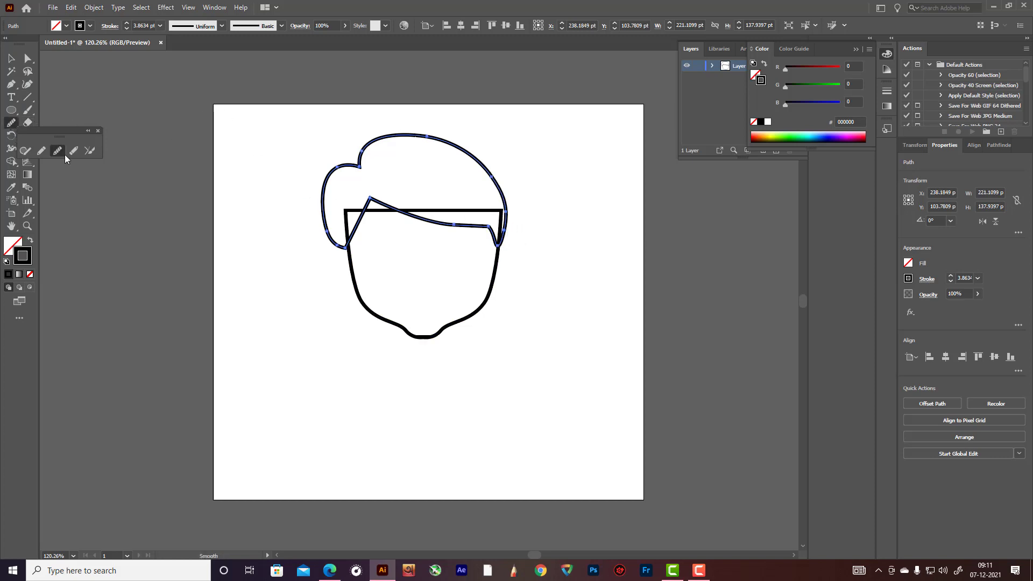
{"action": "mouse_move", "coordinate": [322, 223]}
{"action": "left_mouse_down"}
{"action": "mouse_move", "coordinate": [367, 254]}
{"action": "mouse_move", "coordinate": [323, 230]}
{"action": "left_mouse_up"}
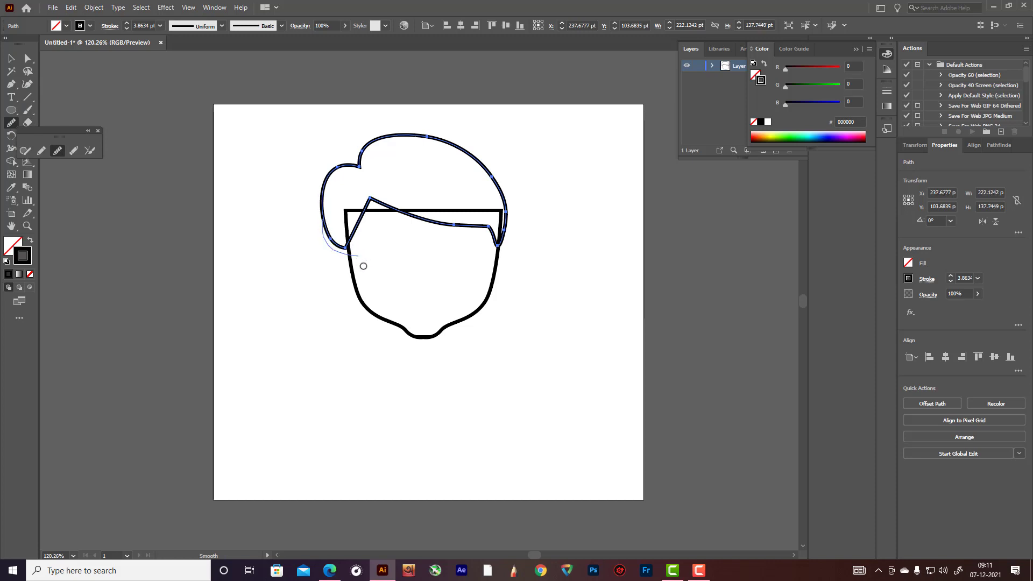
{"action": "left_click", "coordinate": [29, 86]}
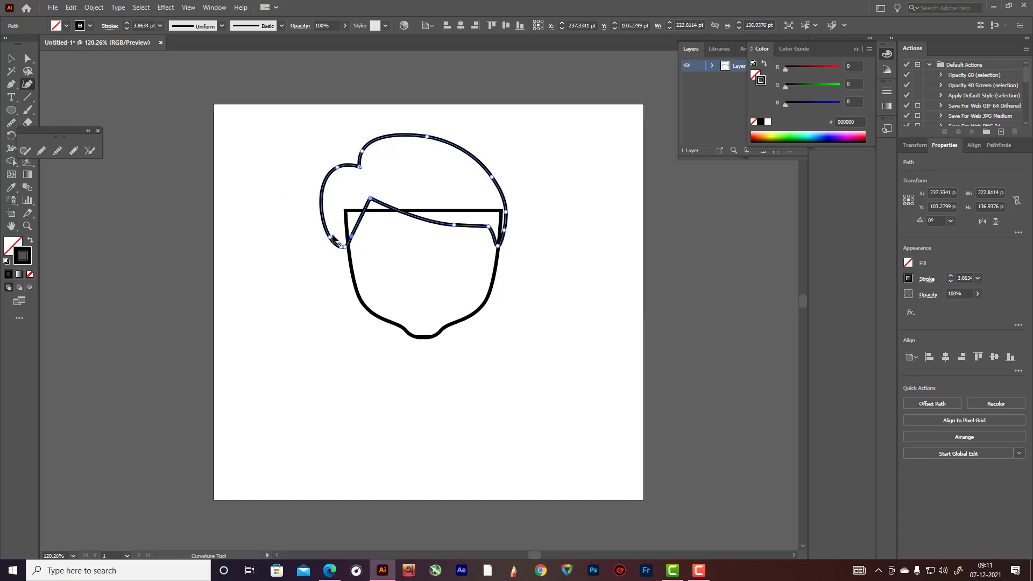
{"action": "left_click_drag", "start_coordinate": [333, 239], "coordinate": [335, 230]}
{"action": "left_click_drag", "start_coordinate": [337, 168], "coordinate": [342, 179]}
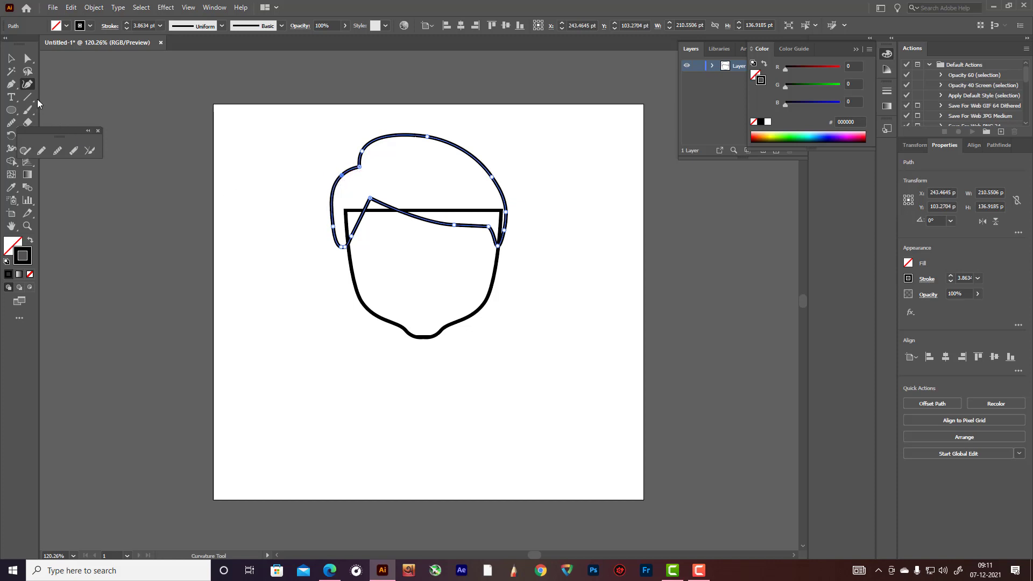
- Smooth the hair's lower left tip, bring it onto the face's left edge, and curve the adjoining inner hairline
{"action": "left_click", "coordinate": [59, 152]}
{"action": "left_click_drag", "start_coordinate": [337, 248], "coordinate": [334, 231]}
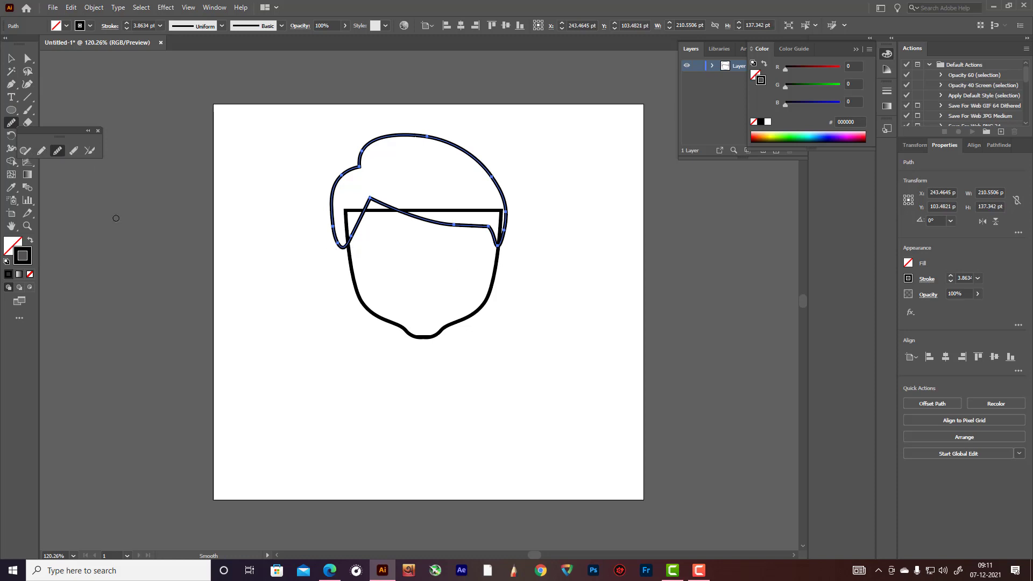
{"action": "left_click", "coordinate": [28, 84]}
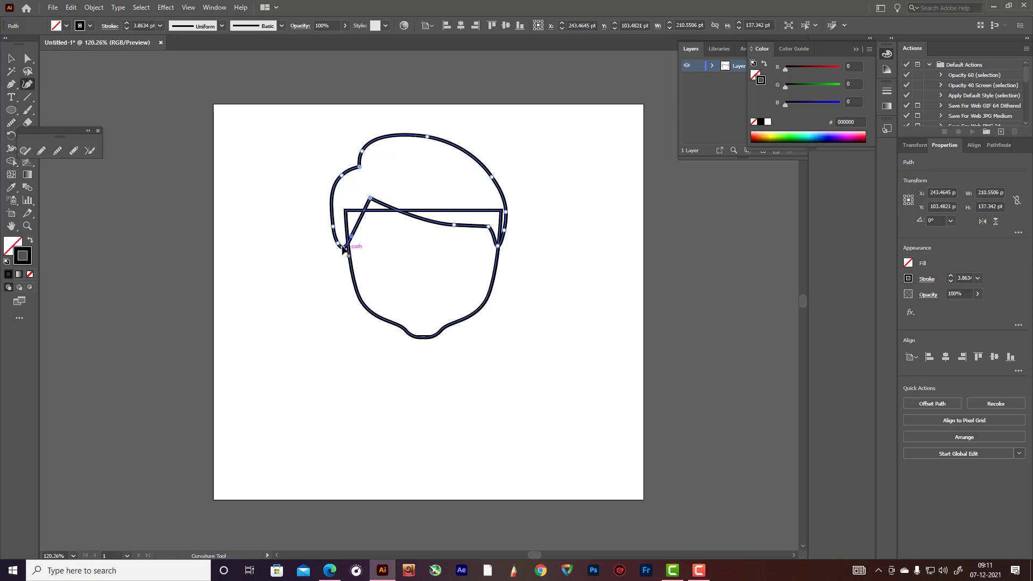
{"action": "mouse_move", "coordinate": [350, 247]}
{"action": "left_mouse_down"}
{"action": "mouse_move", "coordinate": [359, 223]}
{"action": "mouse_move", "coordinate": [339, 240]}
{"action": "left_mouse_up"}
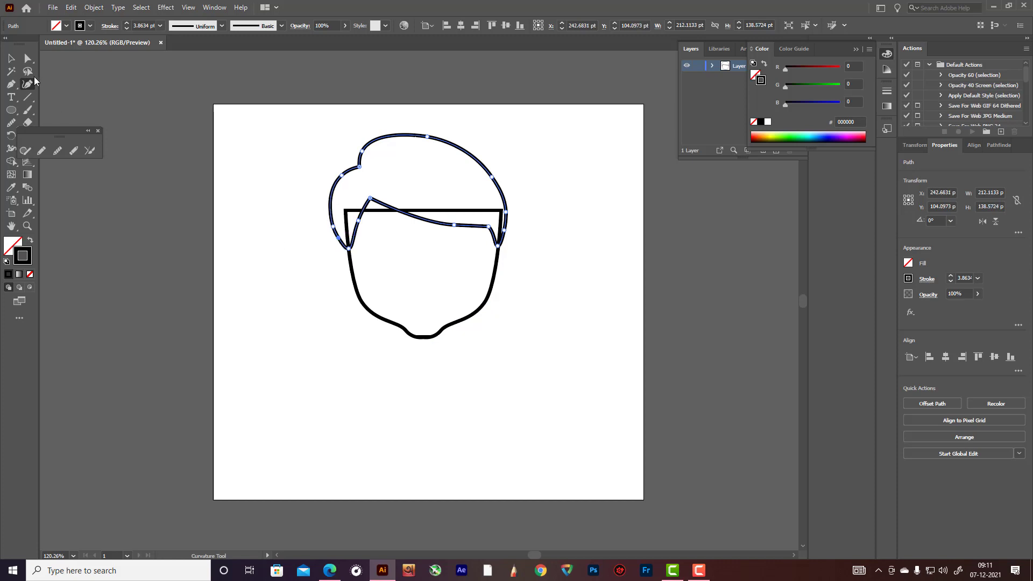
{"action": "key", "text": "v"}
{"action": "left_click", "coordinate": [306, 149]}
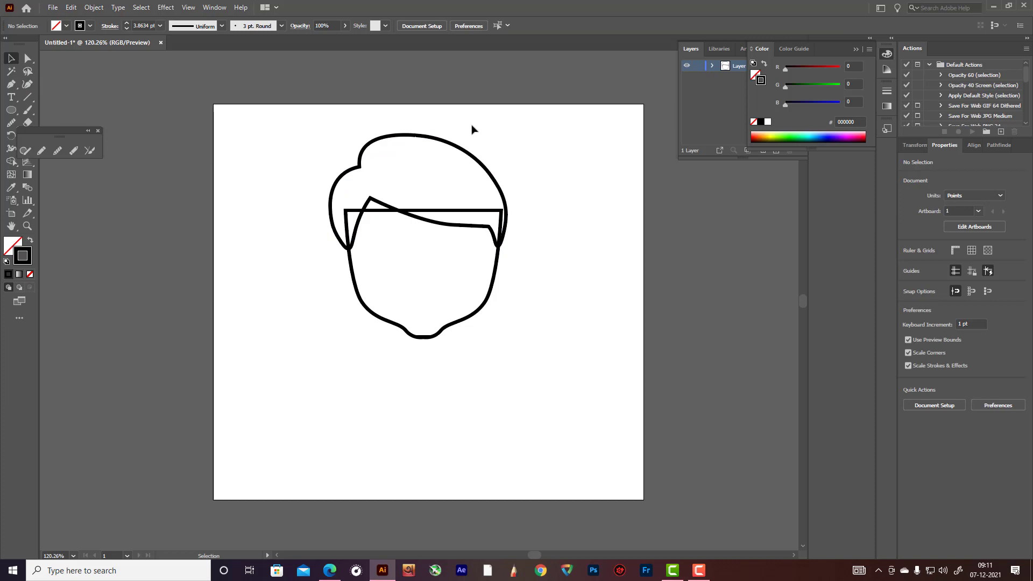
- Bend the face outline's straight top edge upward with the Curvature tool into an arch behind the hair, making the face about 191 pt high
{"action": "left_click", "coordinate": [383, 211]}
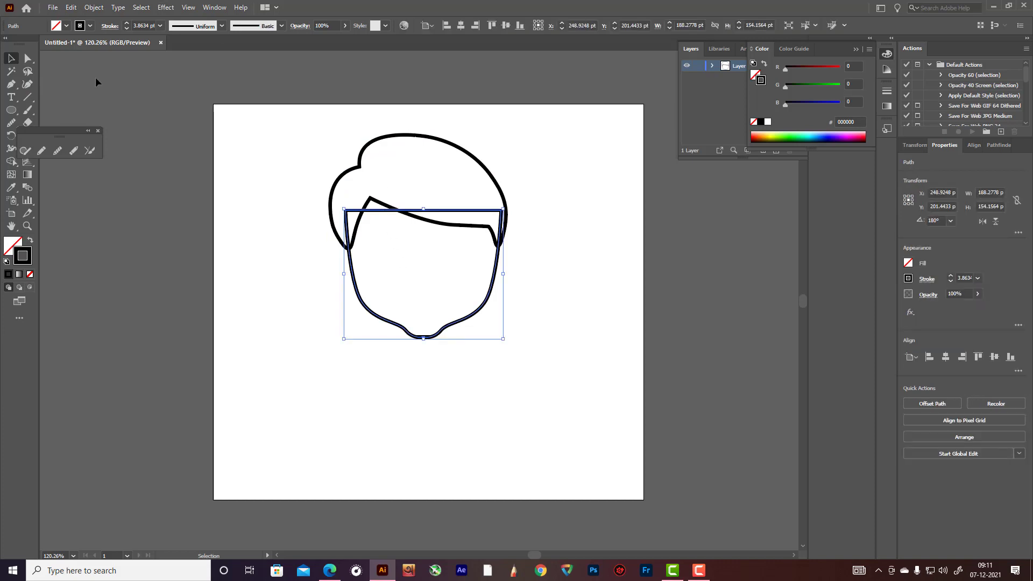
{"action": "left_click", "coordinate": [27, 84]}
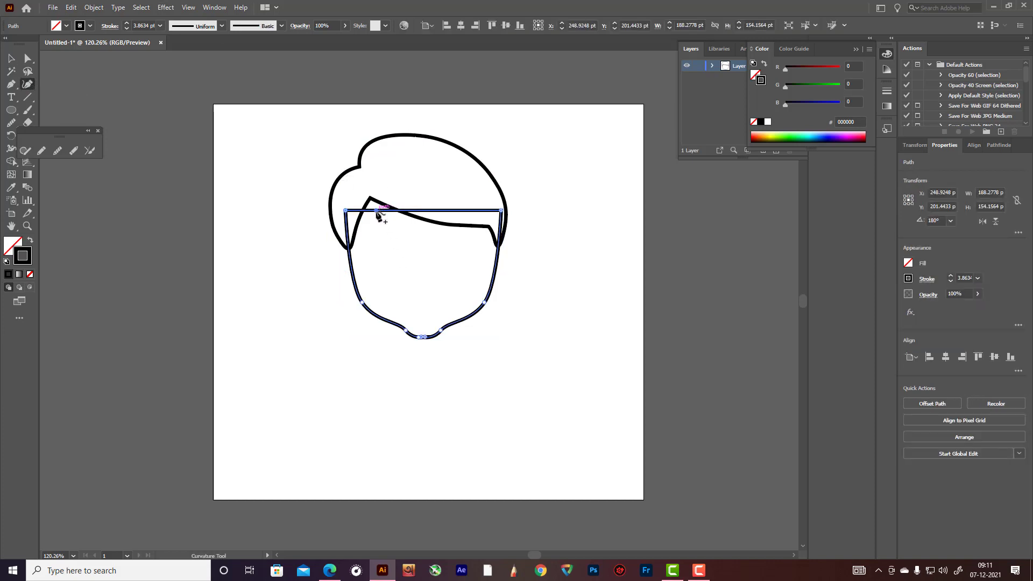
{"action": "left_click_drag", "start_coordinate": [379, 212], "coordinate": [378, 184]}
{"action": "key", "text": "v"}
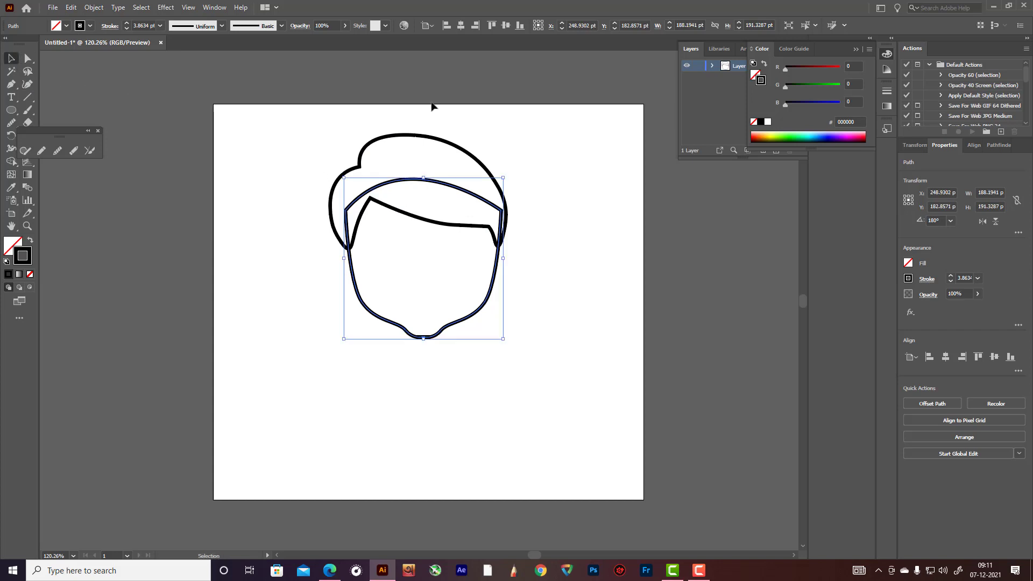
{"action": "left_click", "coordinate": [431, 107]}
- Fill the hair shape with brown, hex 665740, and deselect it
{"action": "scroll", "coordinate": [471, 112], "scroll_direction": "down", "scroll_amount": 1}
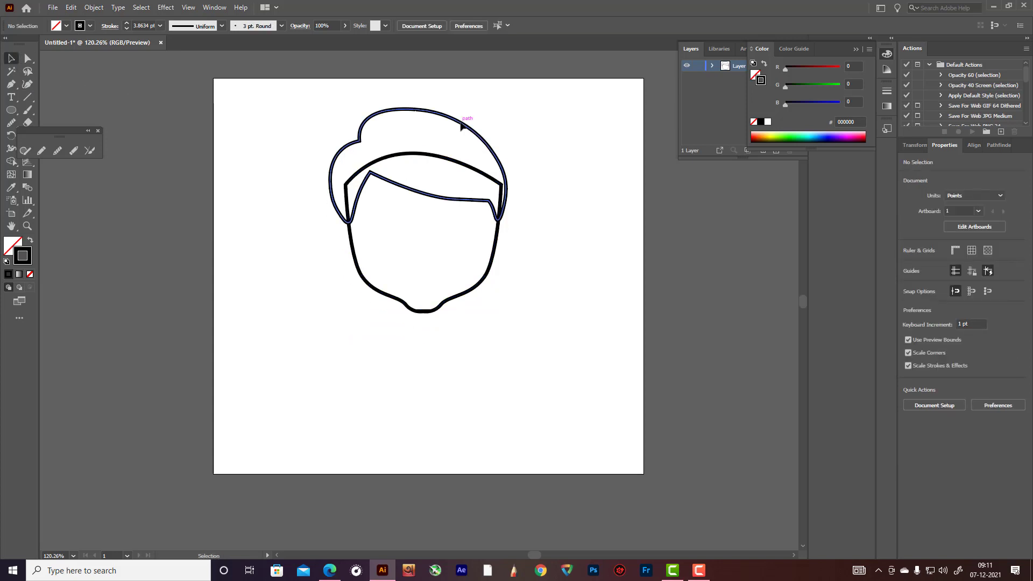
{"action": "left_click", "coordinate": [460, 125]}
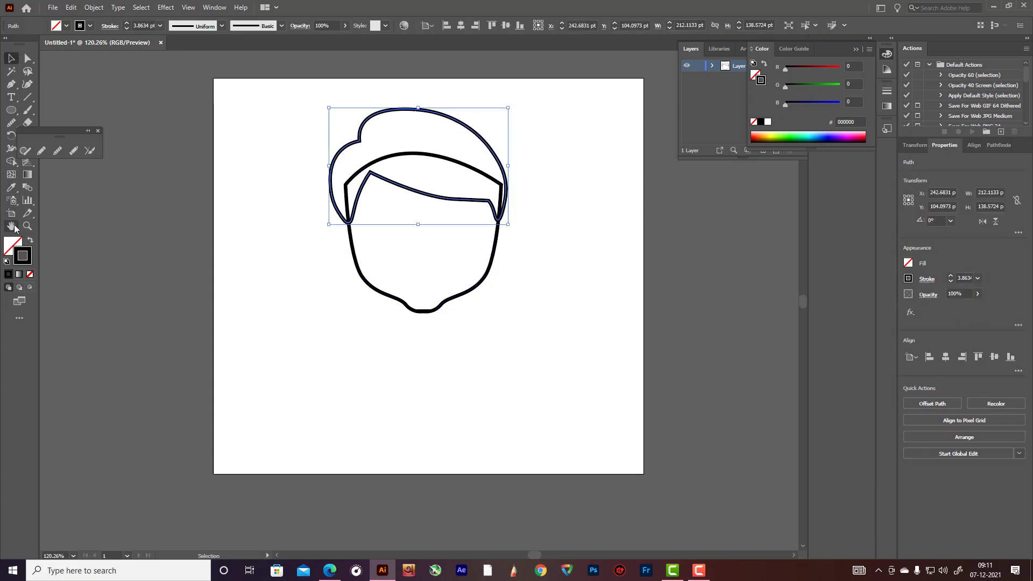
{"action": "double_click", "coordinate": [12, 246]}
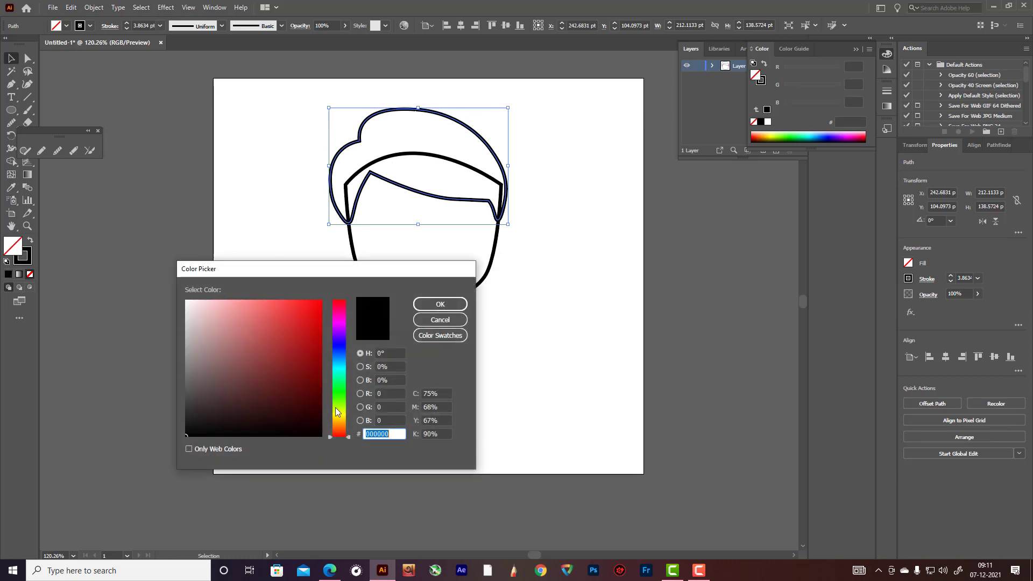
{"action": "left_click_drag", "start_coordinate": [347, 437], "coordinate": [347, 423]}
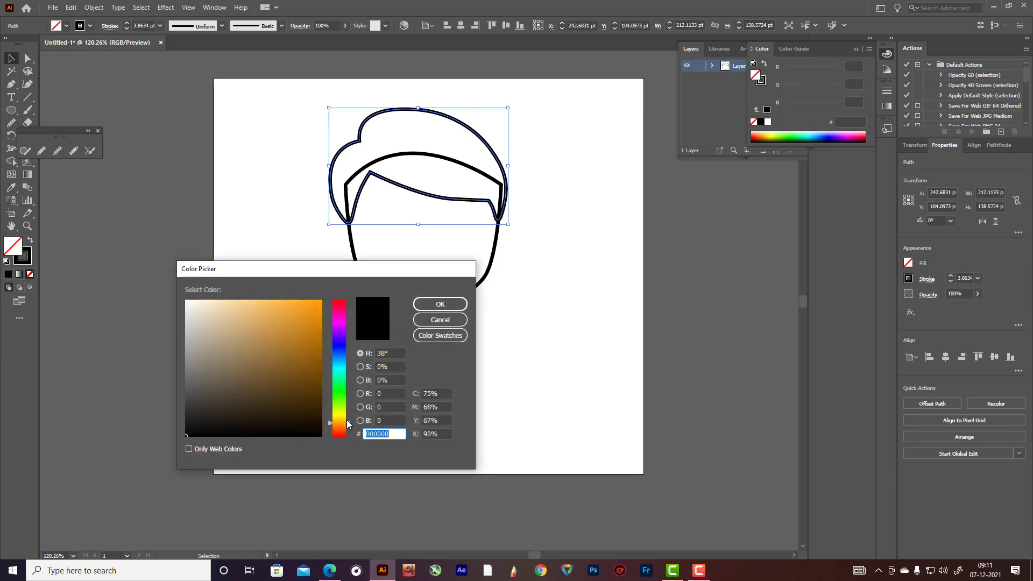
{"action": "left_click", "coordinate": [270, 401]}
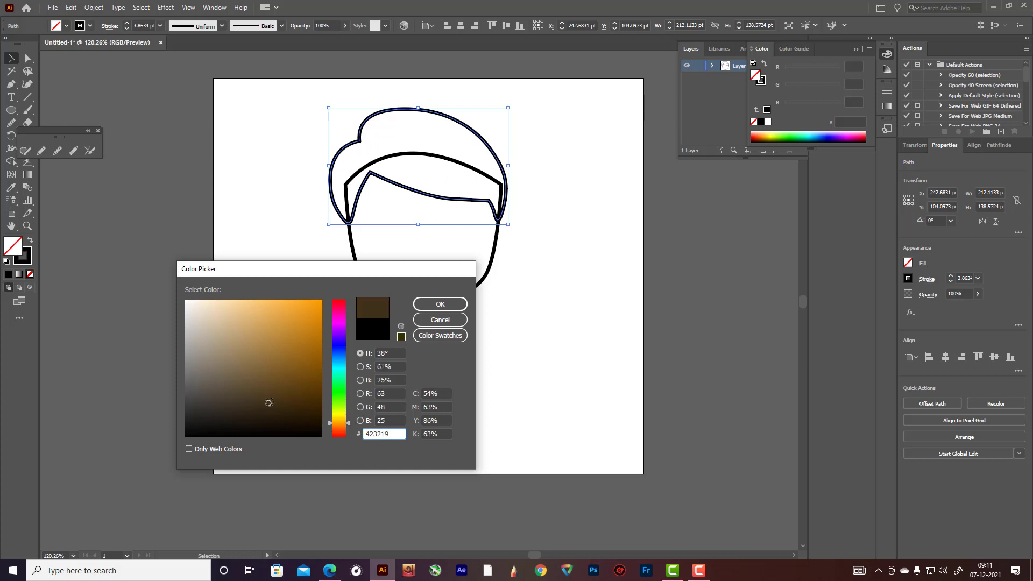
{"action": "left_click_drag", "start_coordinate": [268, 403], "coordinate": [239, 382]}
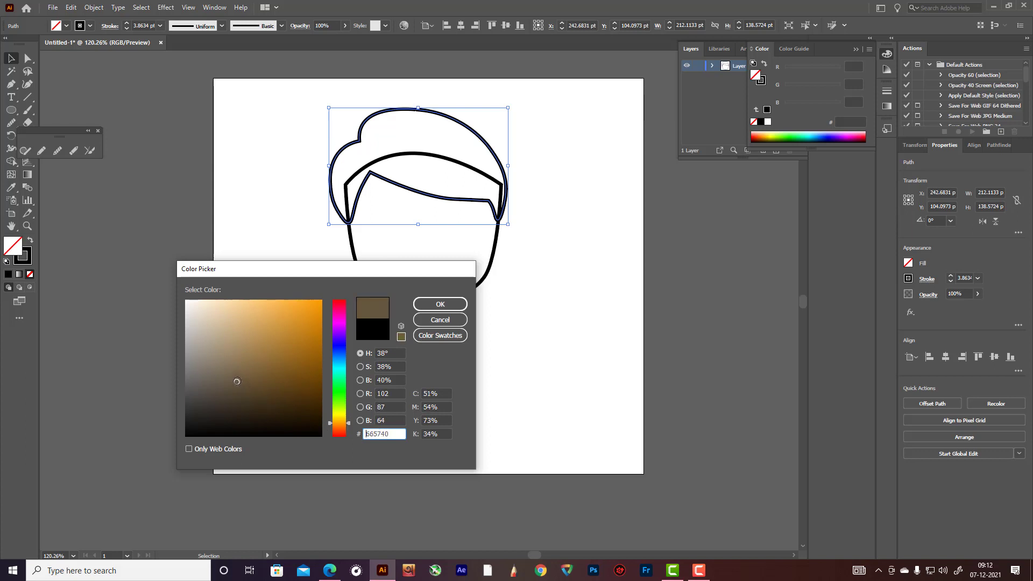
{"action": "left_click", "coordinate": [442, 306]}
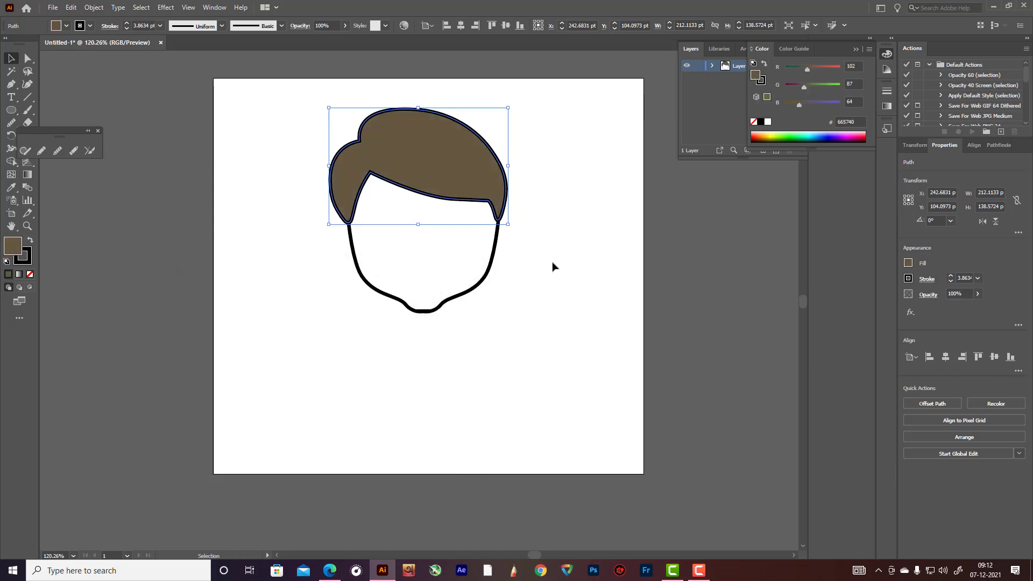
{"action": "left_click", "coordinate": [554, 266]}
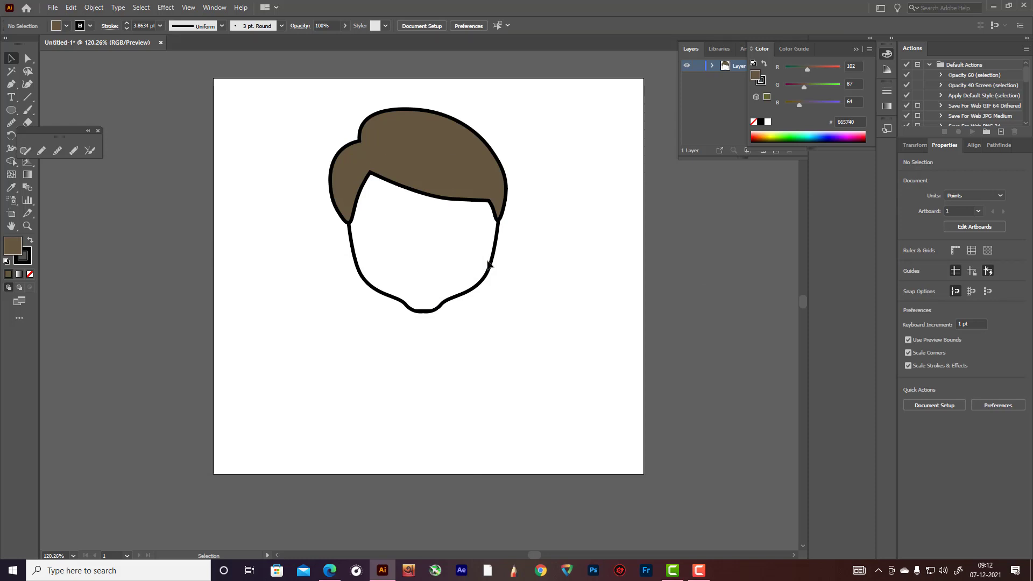
- Fill the face shape with light orange, hex F7B86D, and deselect it
{"action": "left_click", "coordinate": [491, 260]}
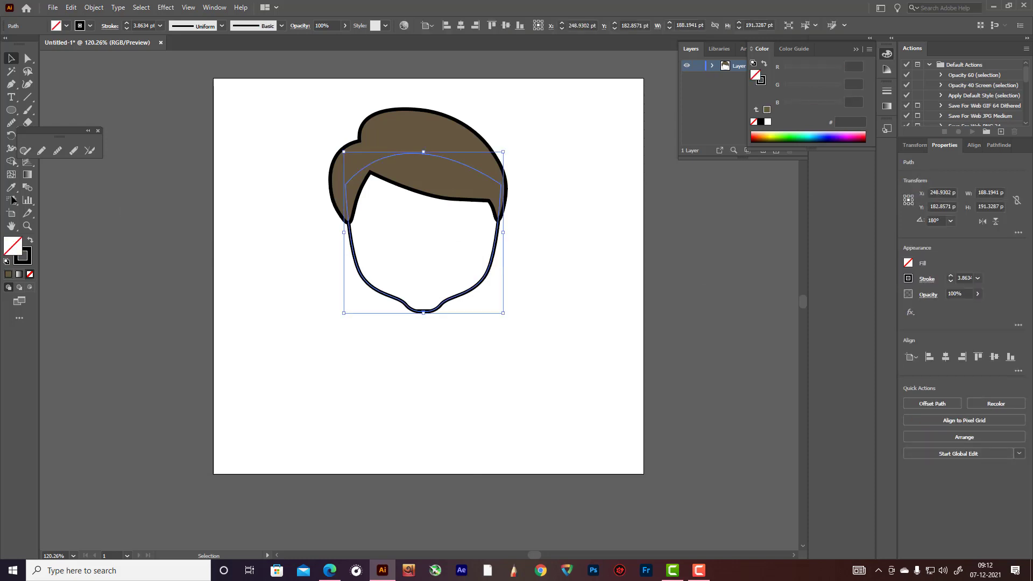
{"action": "double_click", "coordinate": [10, 246]}
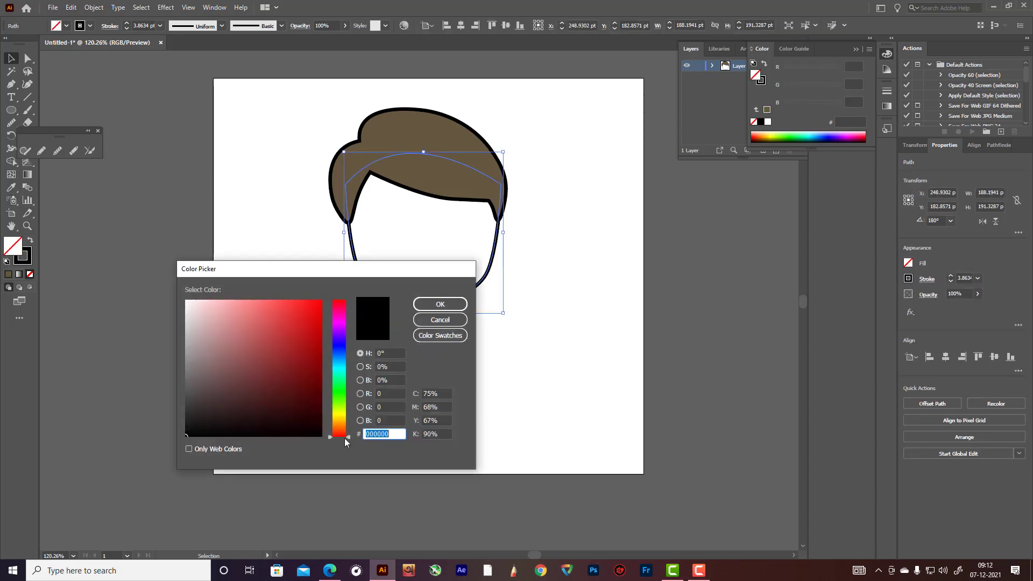
{"action": "left_click_drag", "start_coordinate": [350, 442], "coordinate": [347, 425]}
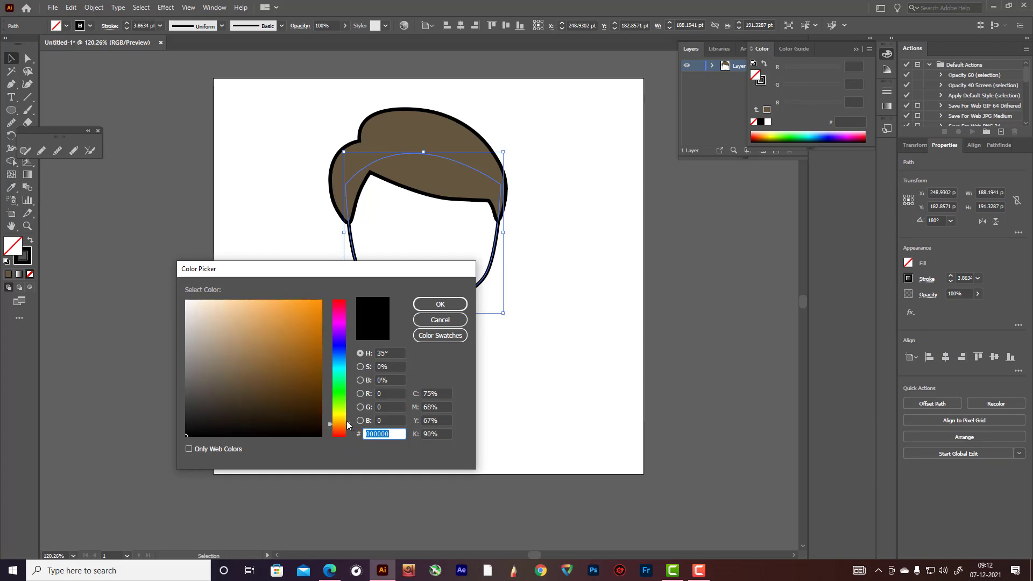
{"action": "left_click", "coordinate": [262, 305]}
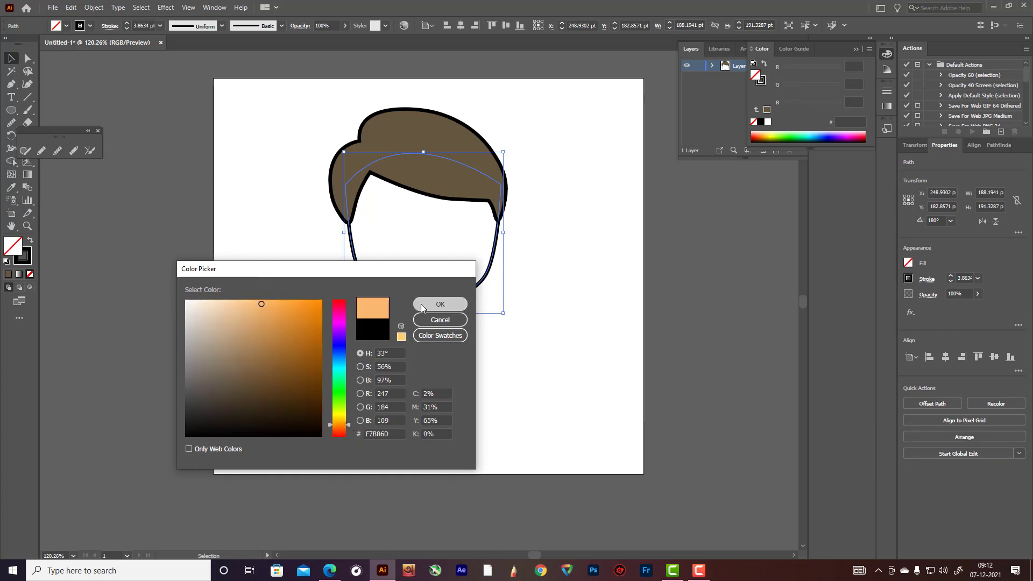
{"action": "left_click", "coordinate": [440, 304]}
{"action": "left_click", "coordinate": [571, 312]}
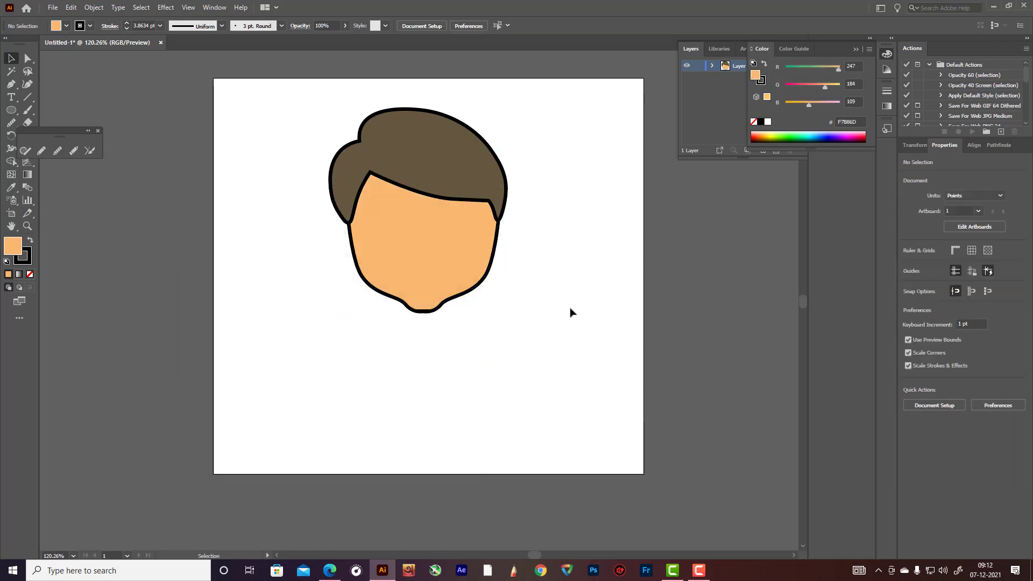
- Recolour the face fill to a redder orange, hex F49262, and deselect it
{"action": "left_click", "coordinate": [469, 267]}
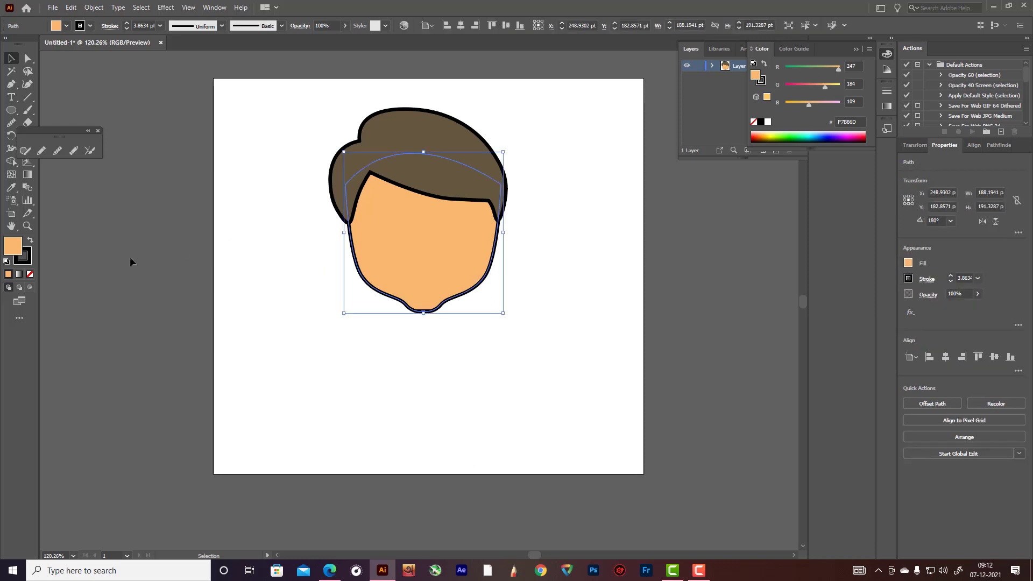
{"action": "double_click", "coordinate": [8, 246]}
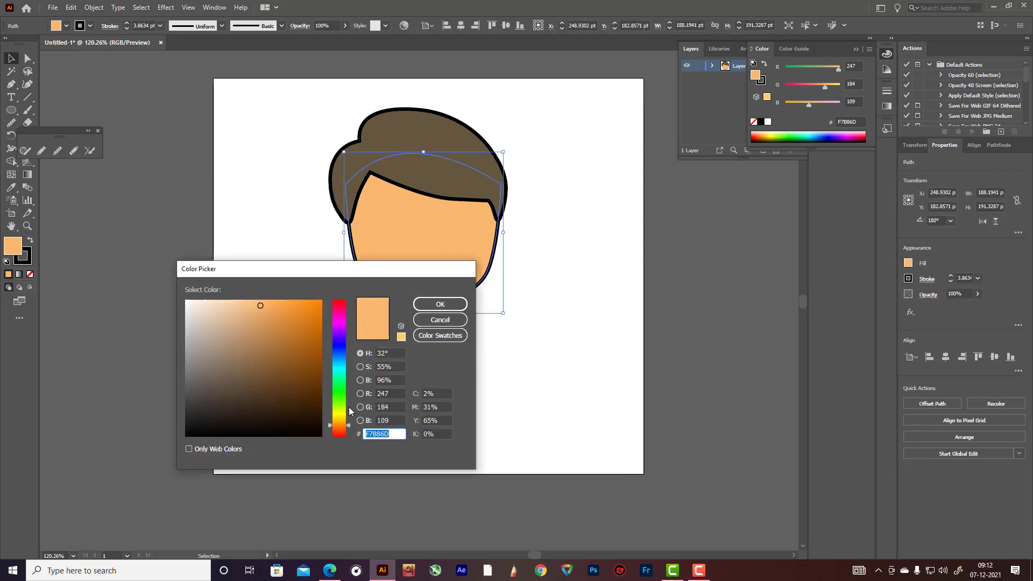
{"action": "left_click_drag", "start_coordinate": [350, 428], "coordinate": [349, 431]}
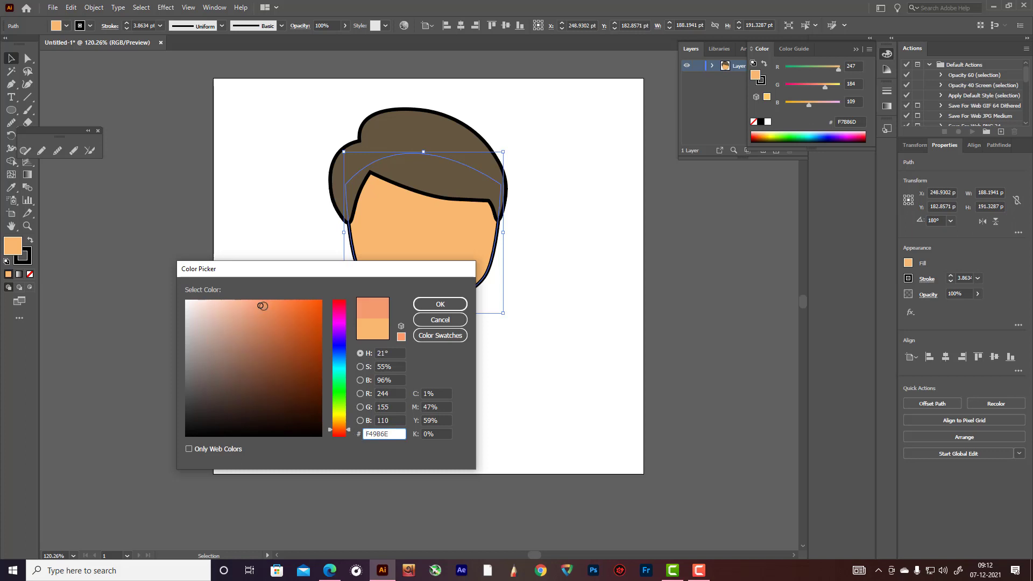
{"action": "left_click_drag", "start_coordinate": [262, 306], "coordinate": [267, 306]}
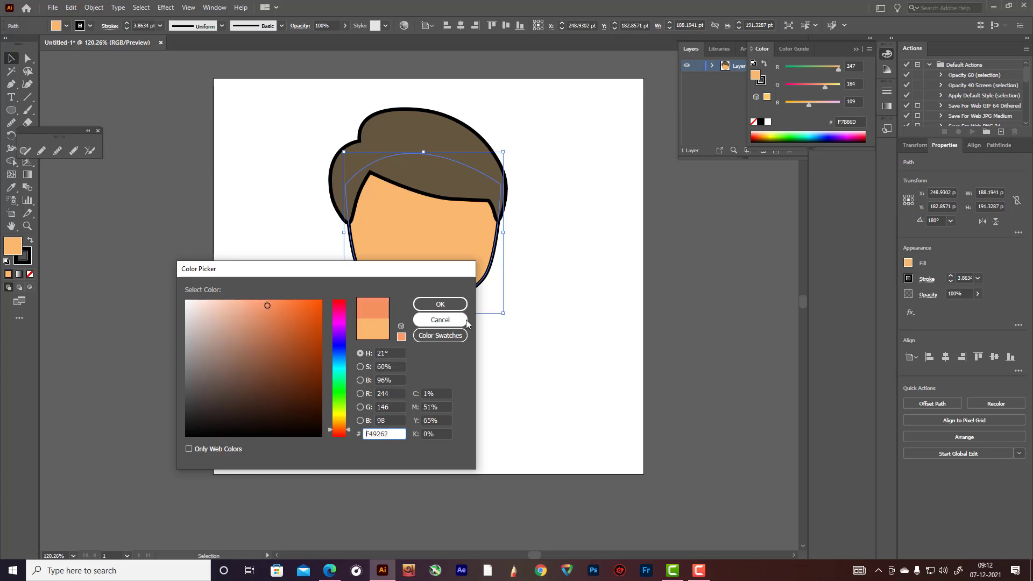
{"action": "left_click", "coordinate": [444, 305]}
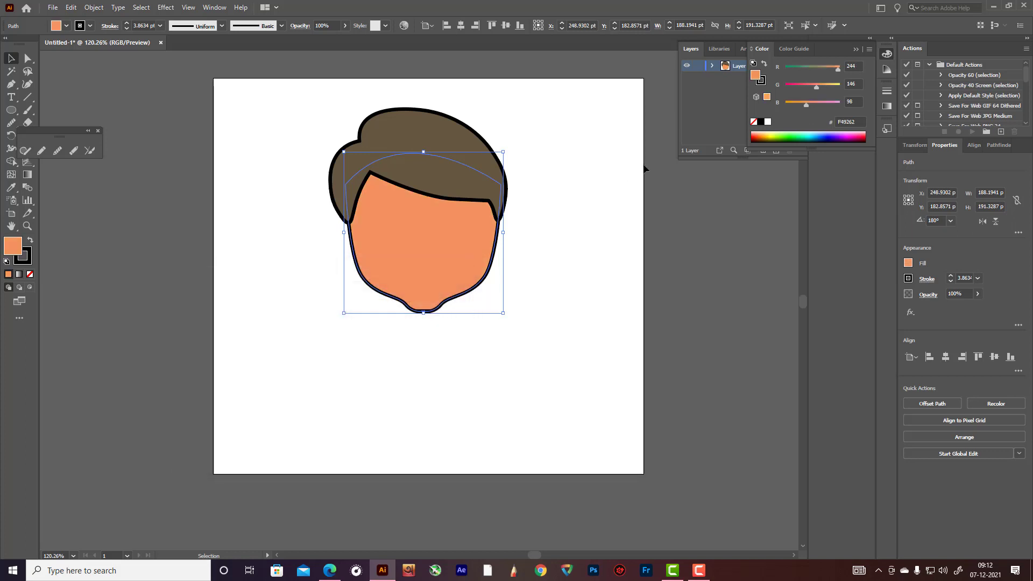
{"action": "left_click", "coordinate": [652, 197]}
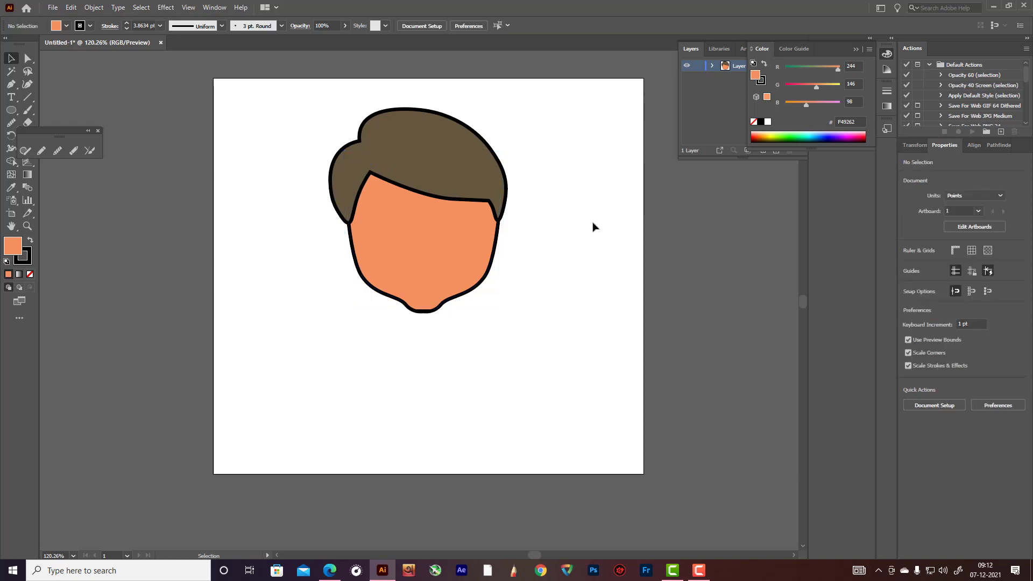
- With the Pen tool, start a half-body outline: a 38 pt neck edge from the chin's left side, a curved shoulder and a straight side
{"action": "scroll", "coordinate": [580, 266], "scroll_direction": "down", "scroll_amount": 2}
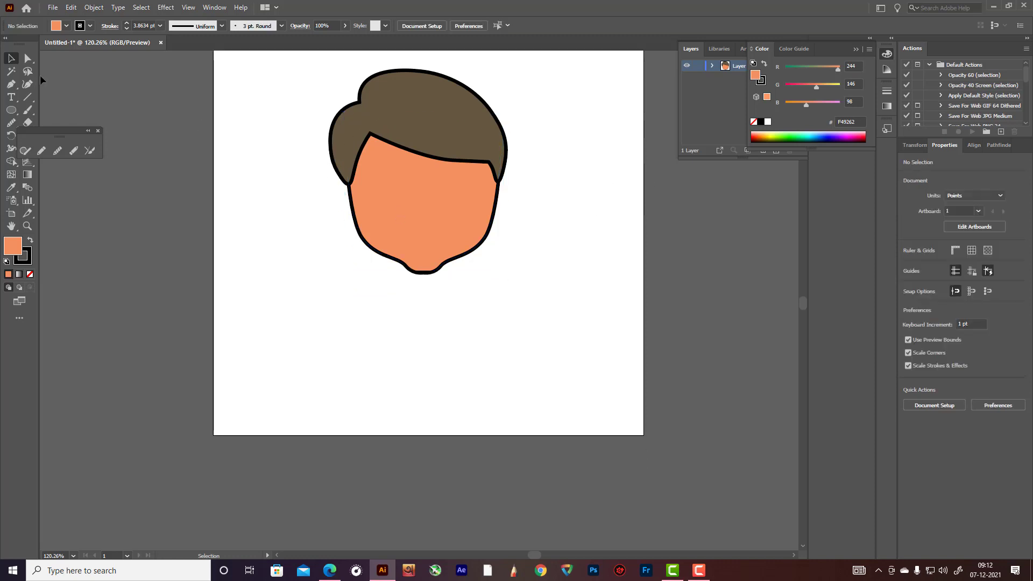
{"action": "key", "text": "p"}
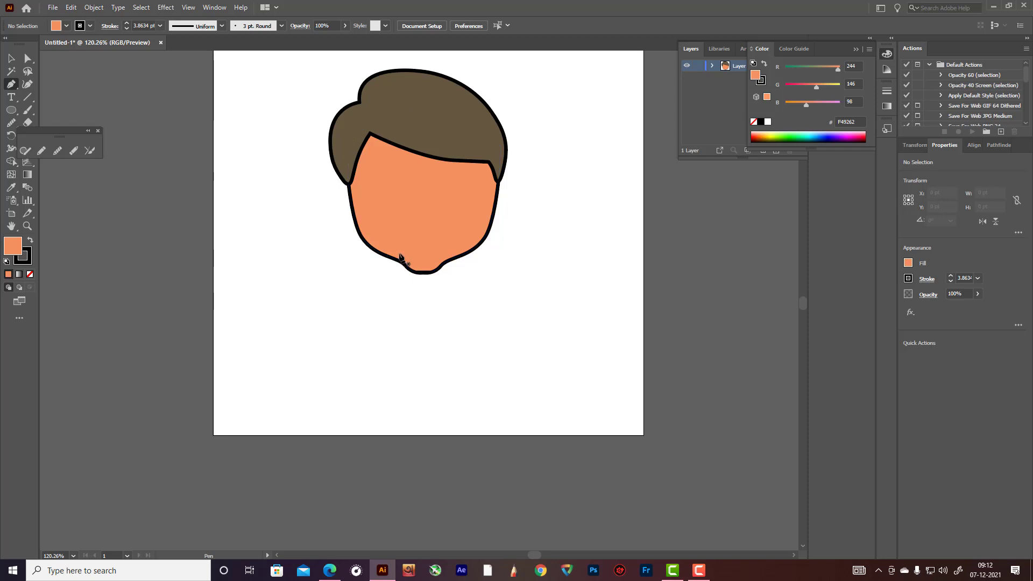
{"action": "left_click", "coordinate": [400, 256]}
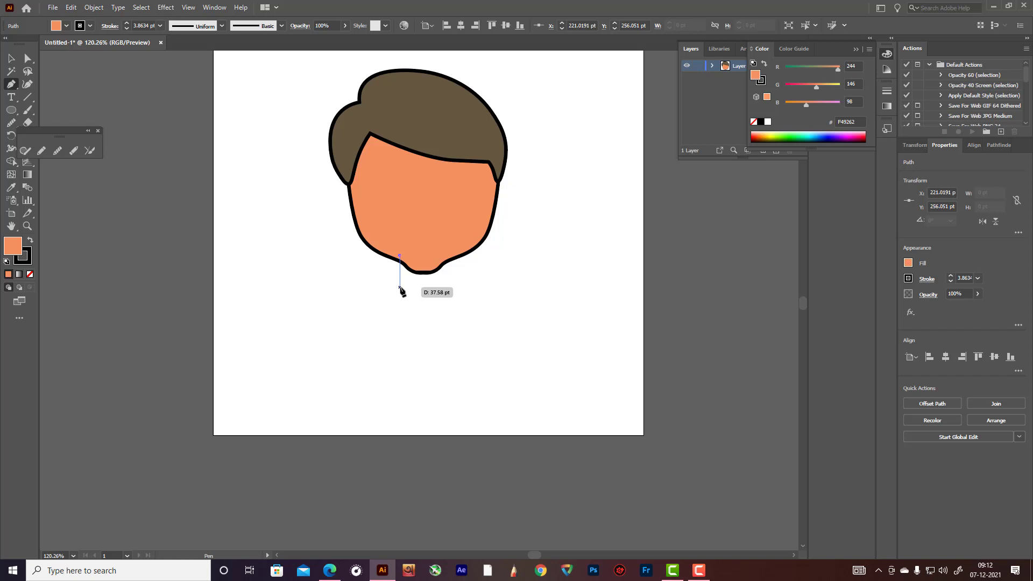
{"action": "left_click", "coordinate": [400, 287]}
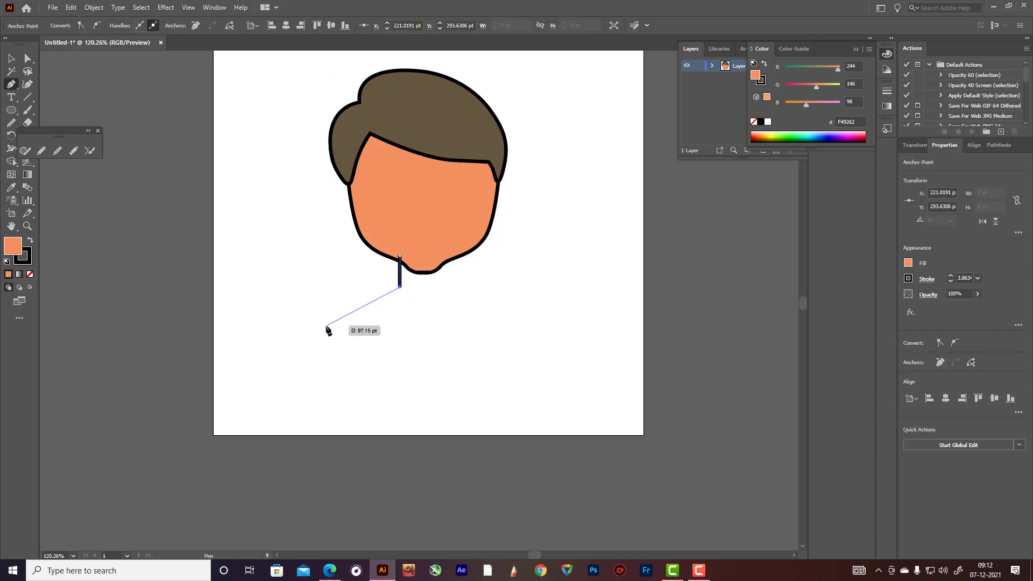
{"action": "left_click_drag", "start_coordinate": [325, 328], "coordinate": [324, 351]}
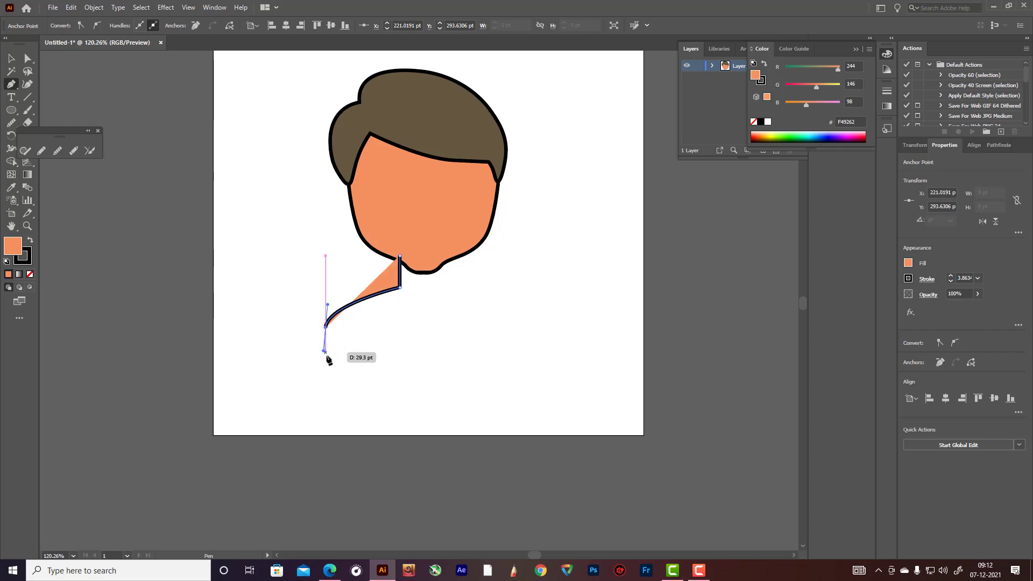
{"action": "left_click", "coordinate": [325, 387]}
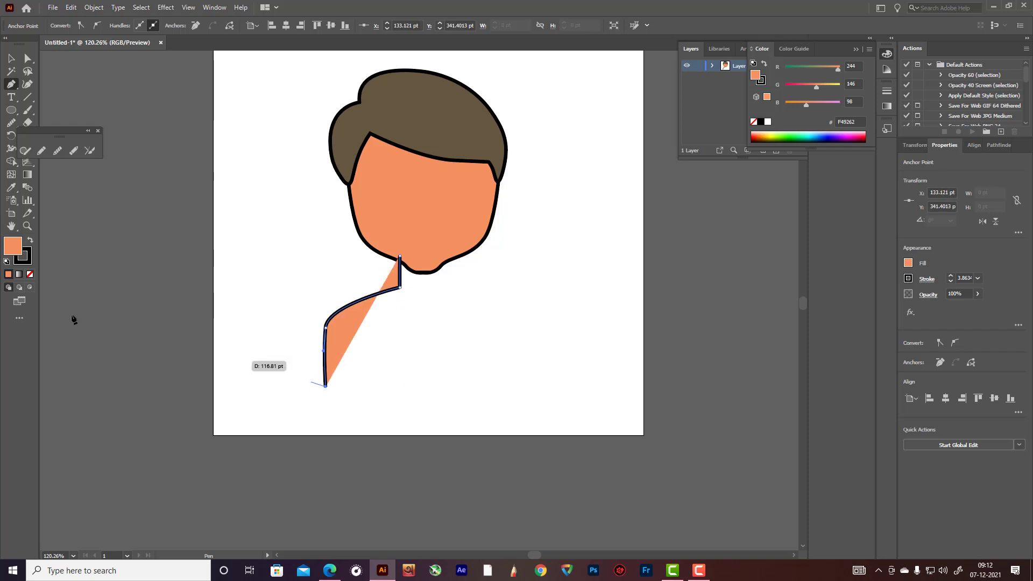
- Remove the body path's fill and close it with a 116 pt bottom edge and a 155 pt vertical centre edge up to the neck
{"action": "left_click", "coordinate": [30, 275]}
{"action": "left_click_drag", "start_coordinate": [325, 387], "coordinate": [425, 390]}
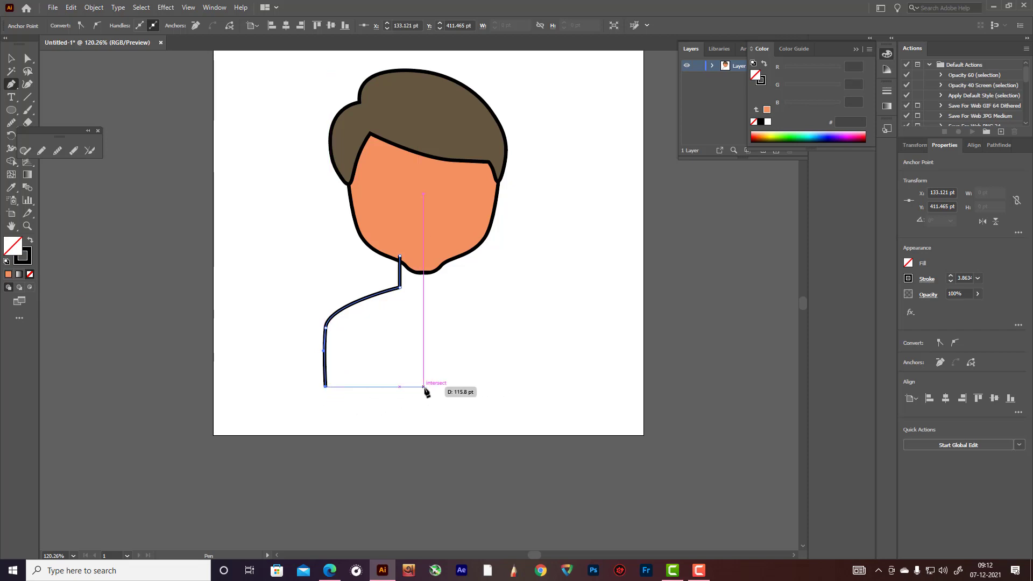
{"action": "left_click", "coordinate": [424, 387]}
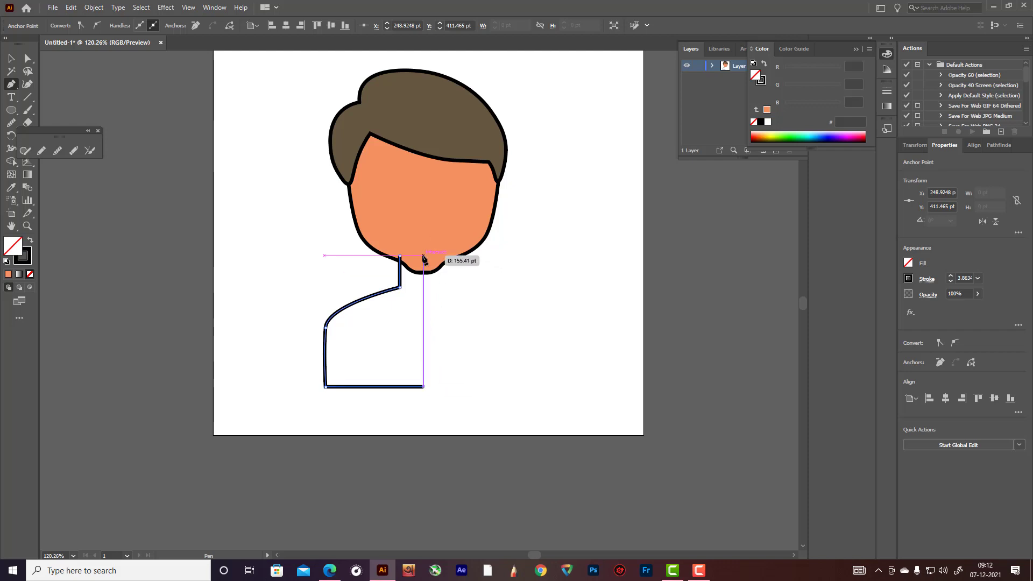
{"action": "left_click", "coordinate": [424, 255]}
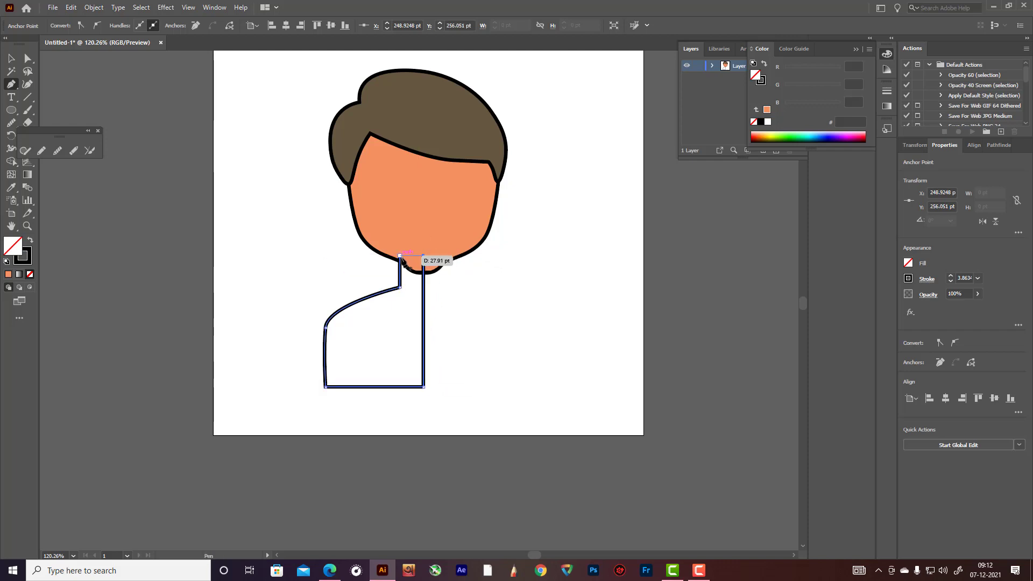
{"action": "left_click", "coordinate": [400, 255]}
{"action": "left_click", "coordinate": [11, 58]}
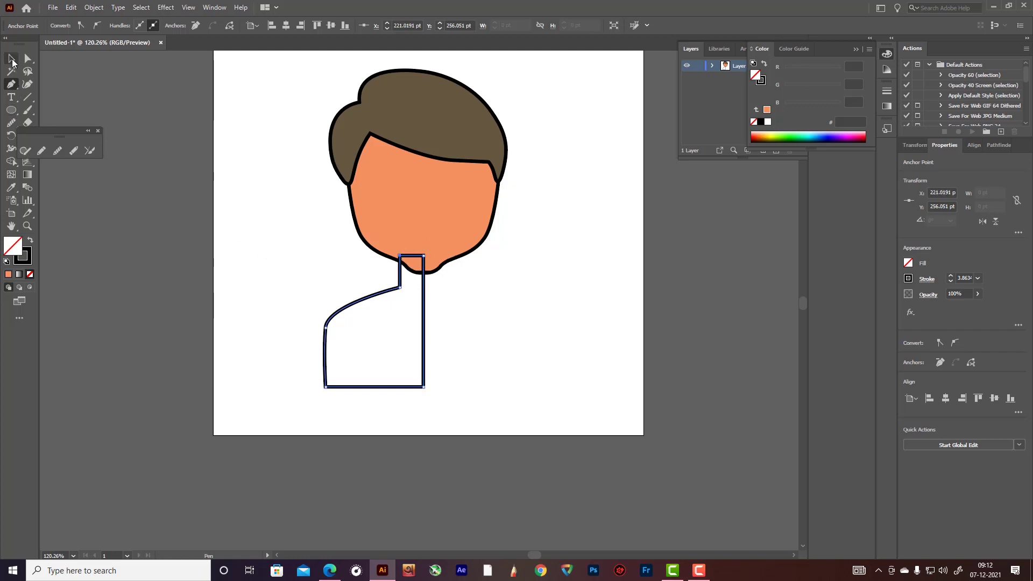
{"action": "left_click", "coordinate": [215, 178]}
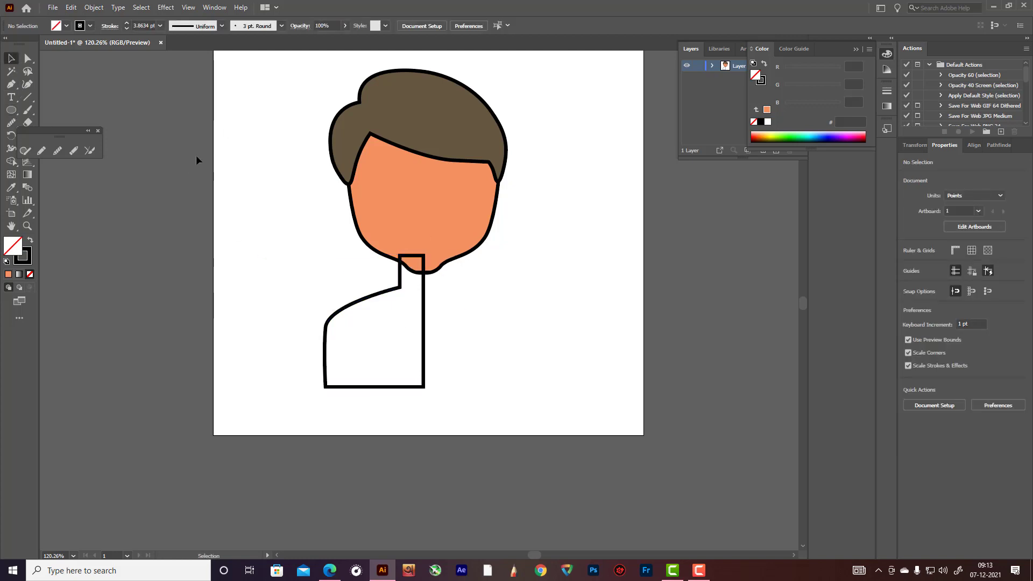
- Draw a closed, slanted forearm-and-hand shape about 102 by 88 pt over the body's lower edge with the Pen tool
{"action": "left_click", "coordinate": [11, 84]}
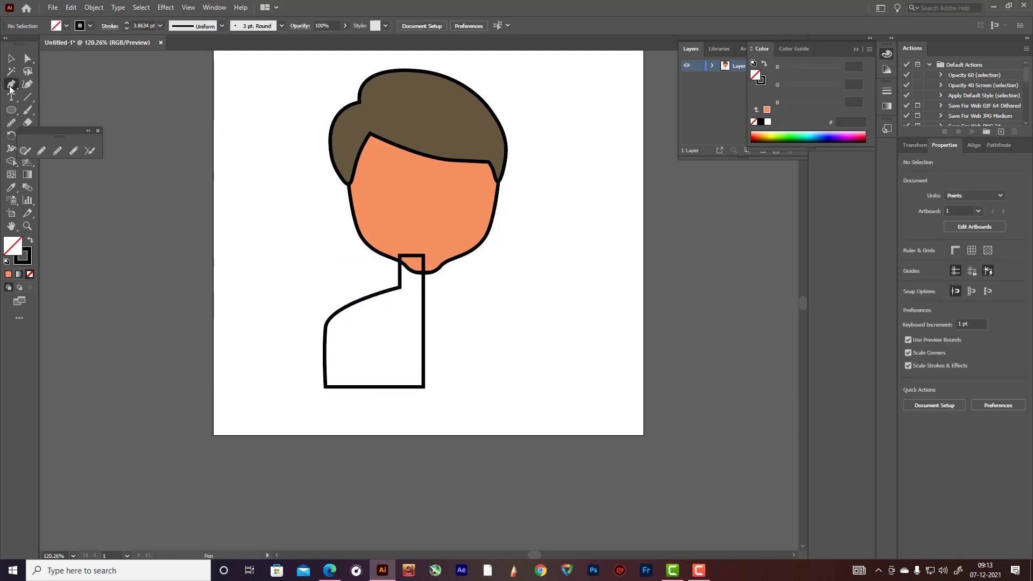
{"action": "left_click", "coordinate": [333, 400]}
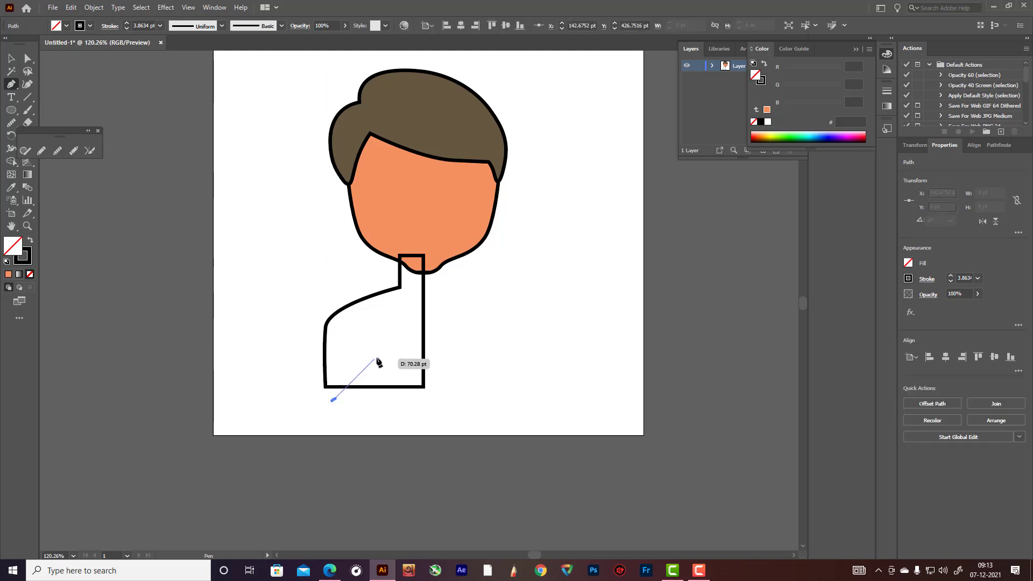
{"action": "left_click", "coordinate": [388, 353]}
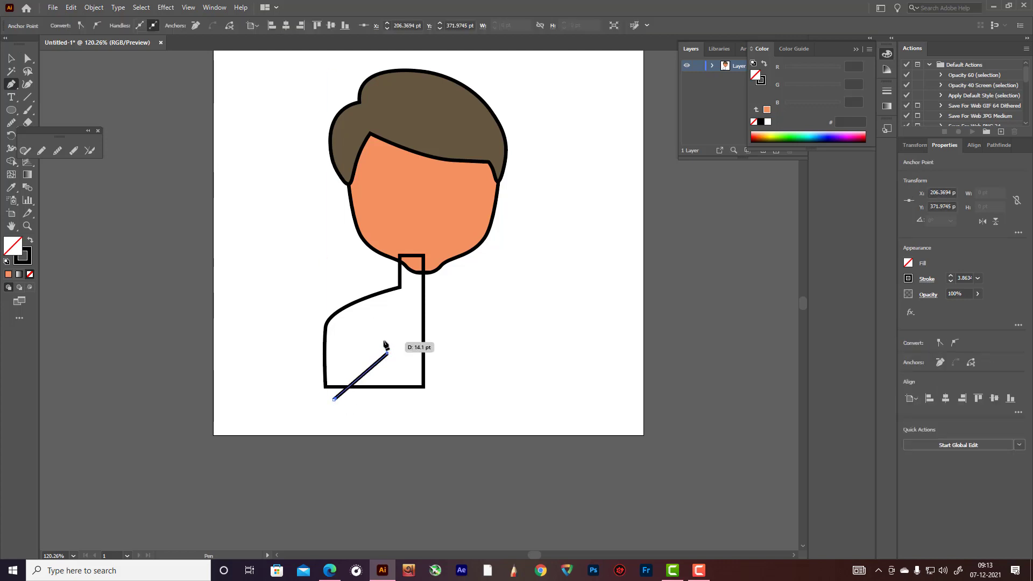
{"action": "left_click_drag", "start_coordinate": [385, 344], "coordinate": [416, 343]}
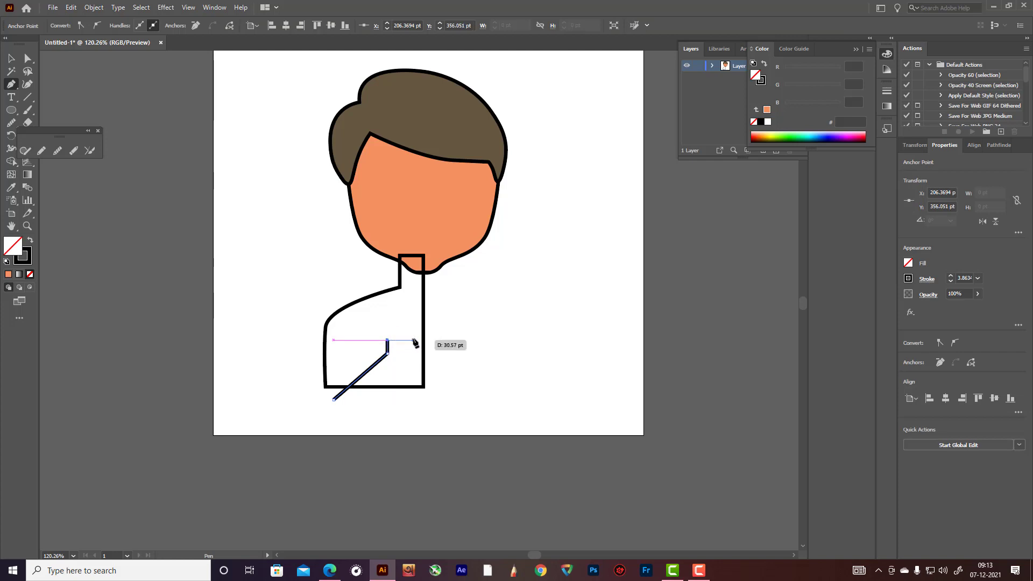
{"action": "left_click", "coordinate": [414, 341]}
{"action": "left_click_drag", "start_coordinate": [416, 352], "coordinate": [364, 415]}
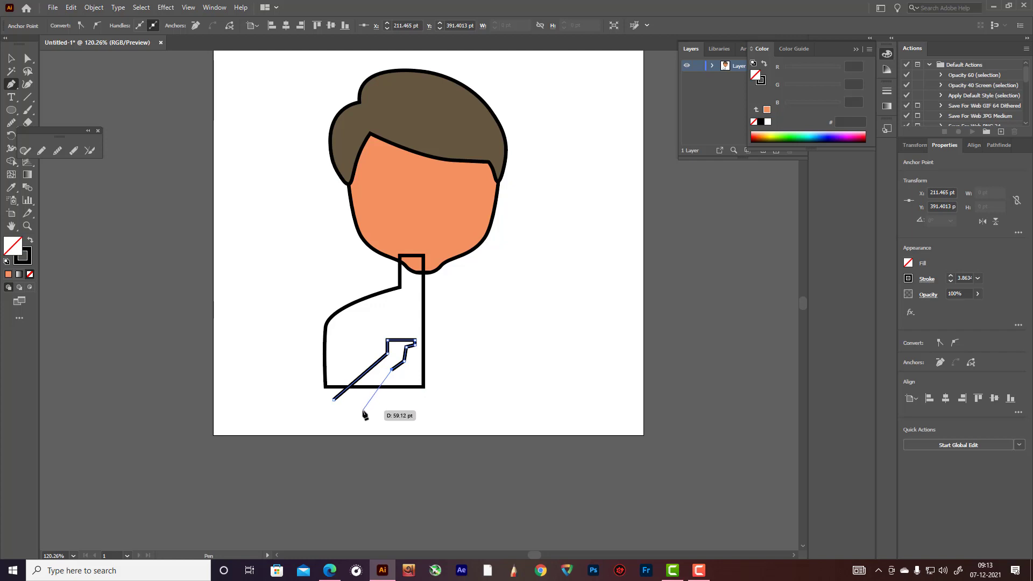
{"action": "left_click", "coordinate": [363, 411]}
{"action": "left_click", "coordinate": [334, 400]}
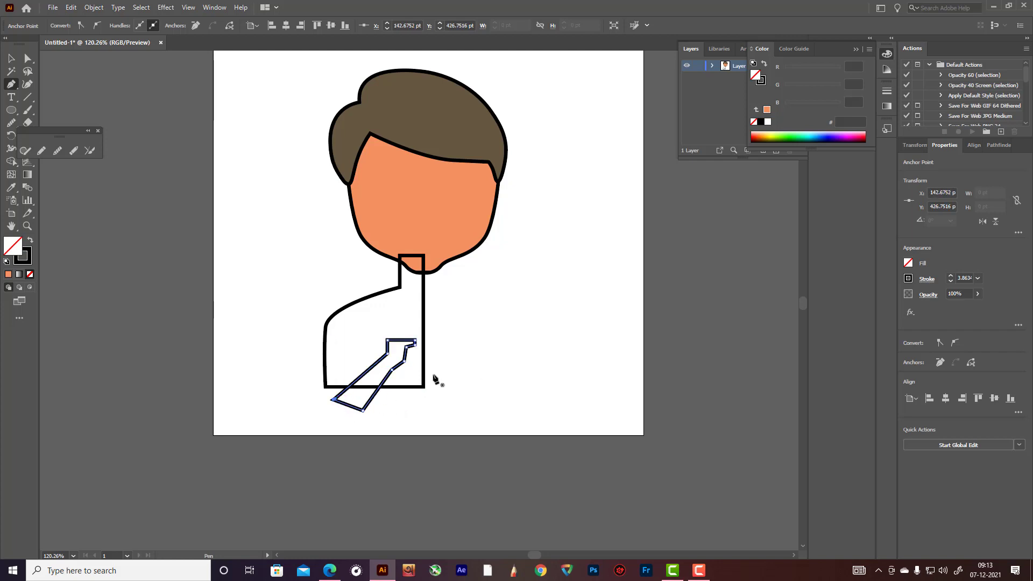
- Adjust the wrist and the hand's upper left corner with the Curvature tool, and move the arm slightly up and right
{"action": "left_click", "coordinate": [27, 84]}
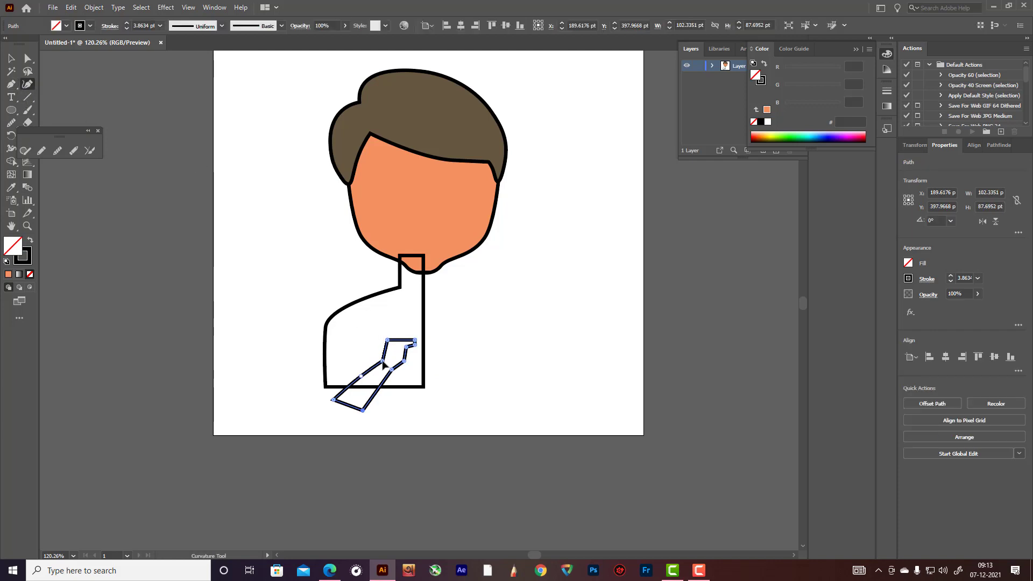
{"action": "mouse_move", "coordinate": [387, 354]}
{"action": "left_mouse_down"}
{"action": "mouse_move", "coordinate": [387, 344]}
{"action": "mouse_move", "coordinate": [403, 364]}
{"action": "left_mouse_up"}
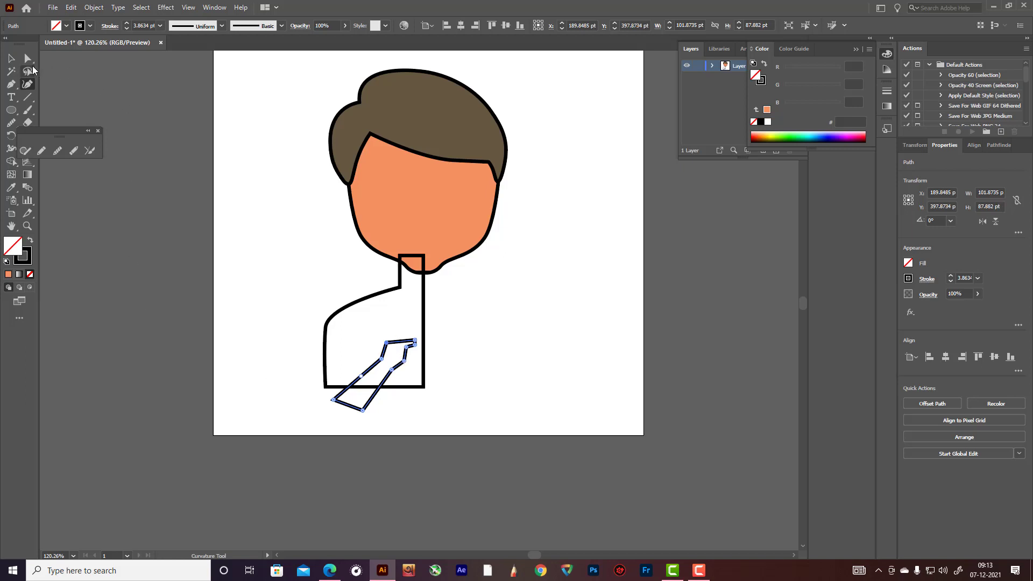
{"action": "left_click", "coordinate": [11, 58]}
{"action": "left_click", "coordinate": [301, 235]}
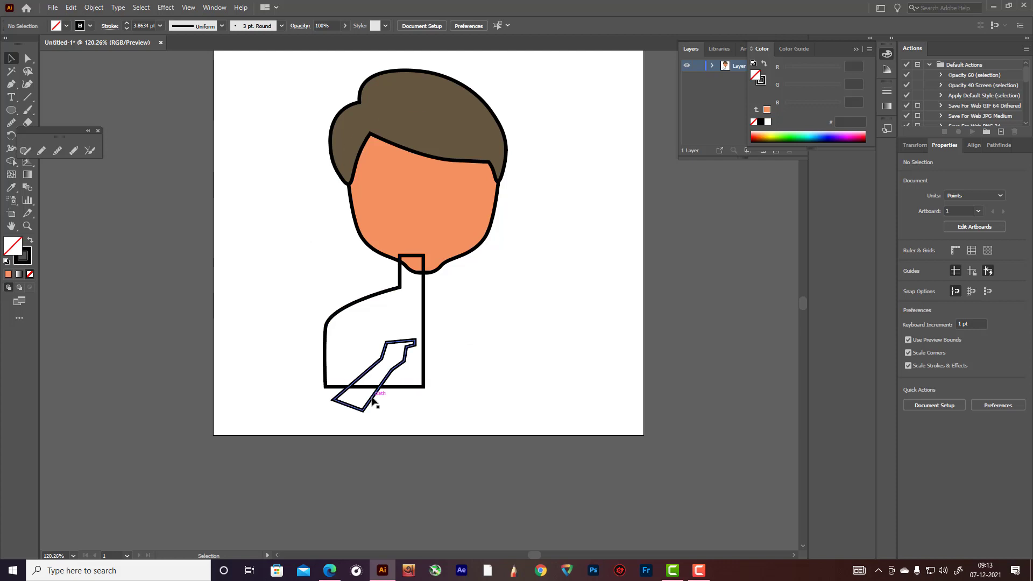
{"action": "left_click_drag", "start_coordinate": [372, 396], "coordinate": [377, 388]}
{"action": "left_click", "coordinate": [473, 361]}
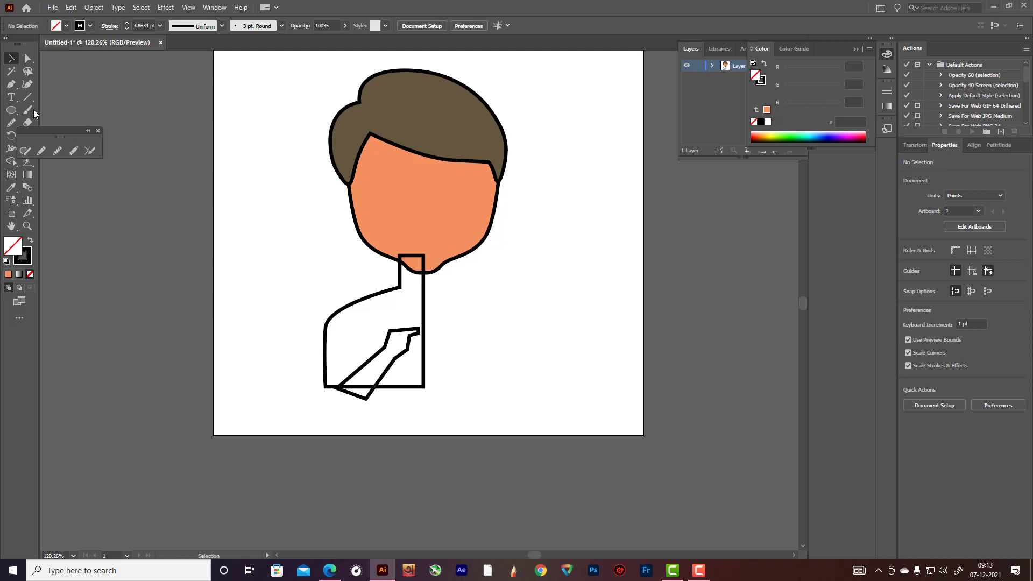
- Draw a small unfilled circle outside the artboard, left of the character, with the Ellipse tool, deselect it and switch to the Pen tool
{"action": "left_click_drag", "start_coordinate": [11, 110], "coordinate": [46, 134]}
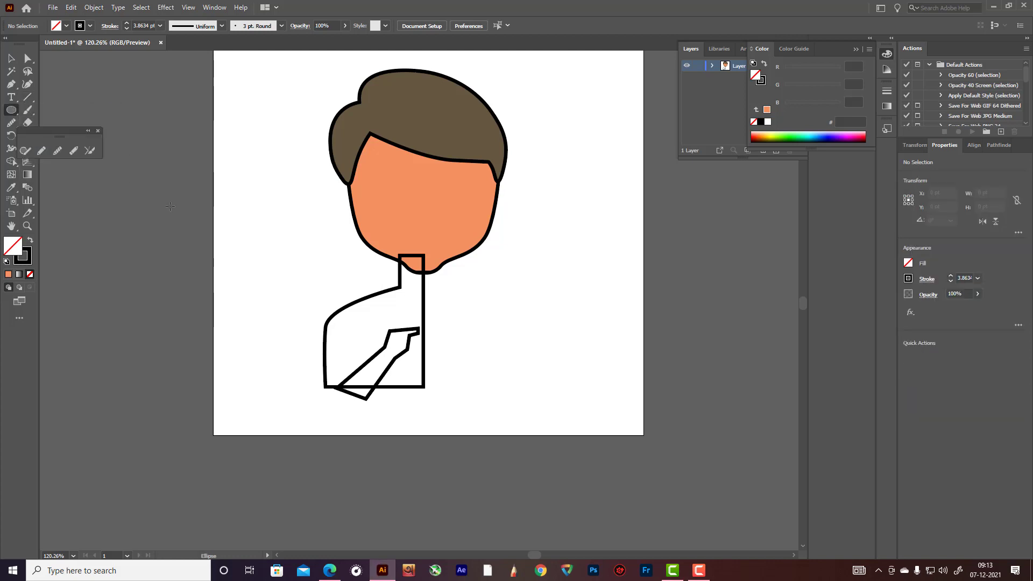
{"action": "left_click_drag", "start_coordinate": [150, 226], "coordinate": [143, 226]}
{"action": "key", "text": "v"}
{"action": "left_click", "coordinate": [178, 120]}
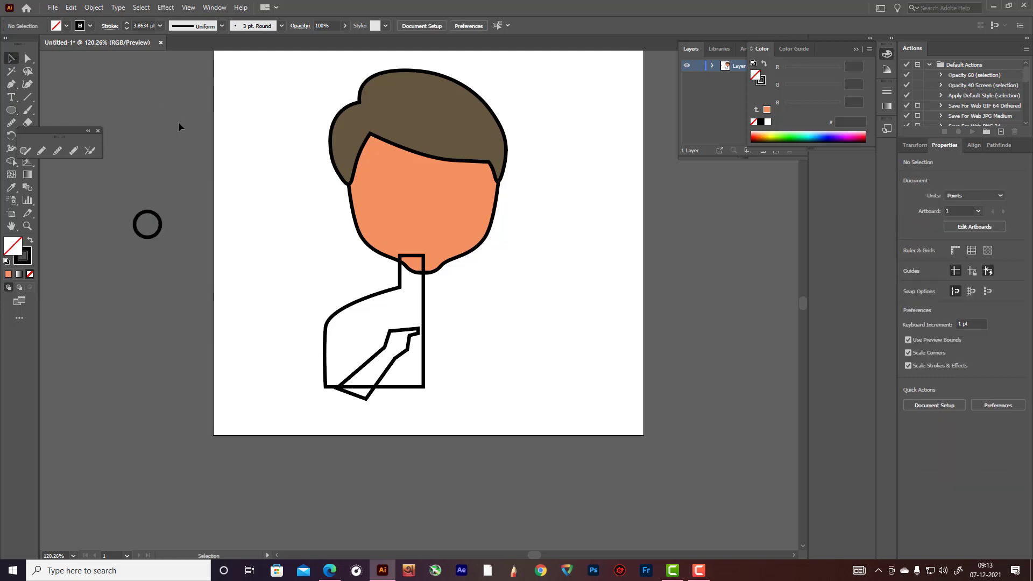
{"action": "key", "text": "p"}
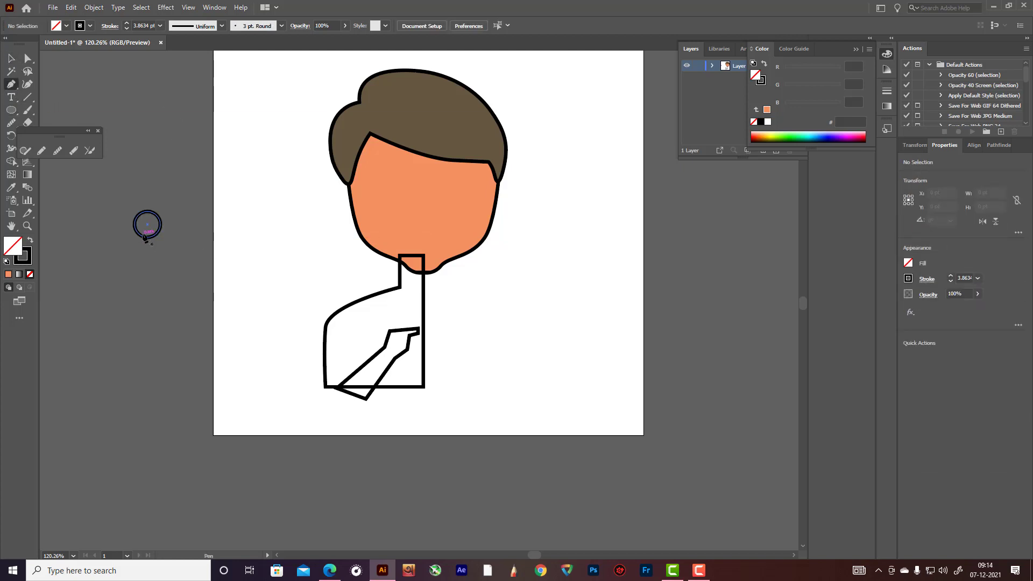
- Draw a closed, downward-tapering handle about 24 by 69 pt below the small circle outside the artboard with the Pen tool
{"action": "left_click", "coordinate": [142, 236]}
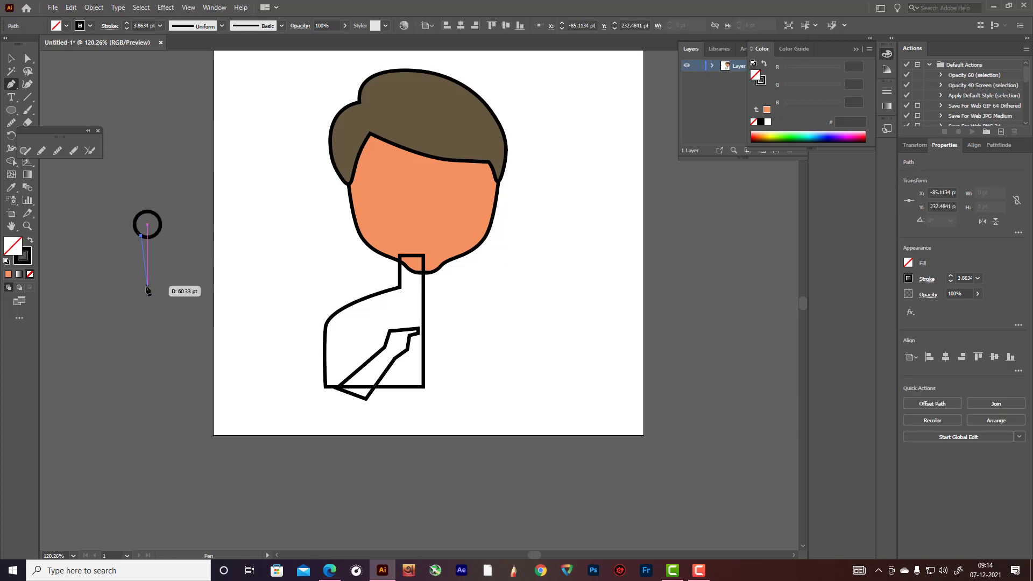
{"action": "left_click", "coordinate": [147, 287]}
{"action": "left_click", "coordinate": [155, 286]}
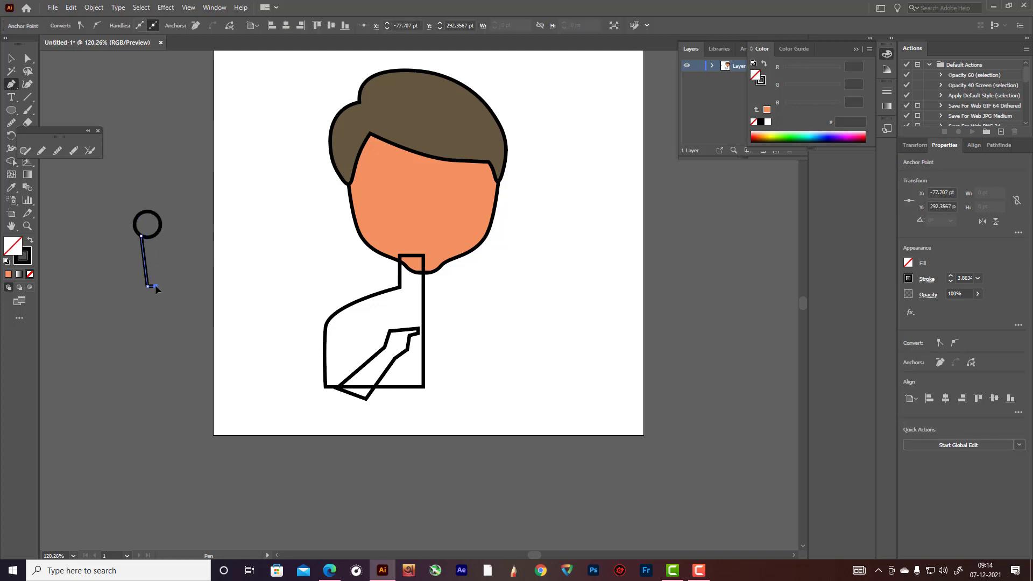
{"action": "left_click", "coordinate": [158, 232]}
{"action": "left_click", "coordinate": [141, 235]}
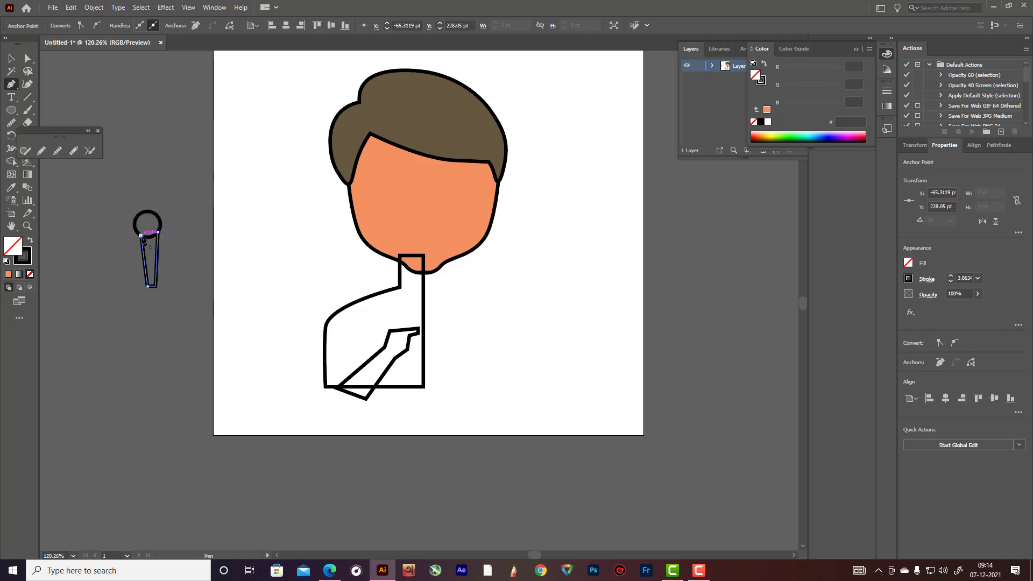
- Slim the handle to about 20 by 65 pt by adjusting its bottom and upper right corners with the Curvature tool, and deselect it
{"action": "left_click", "coordinate": [28, 84]}
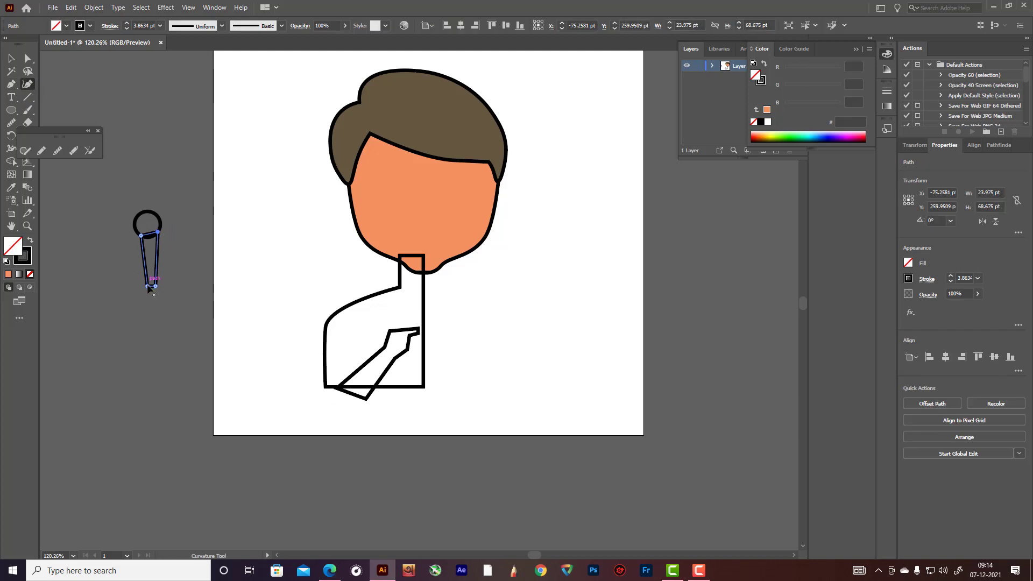
{"action": "left_click_drag", "start_coordinate": [148, 286], "coordinate": [152, 286]}
{"action": "left_click_drag", "start_coordinate": [157, 232], "coordinate": [155, 235]}
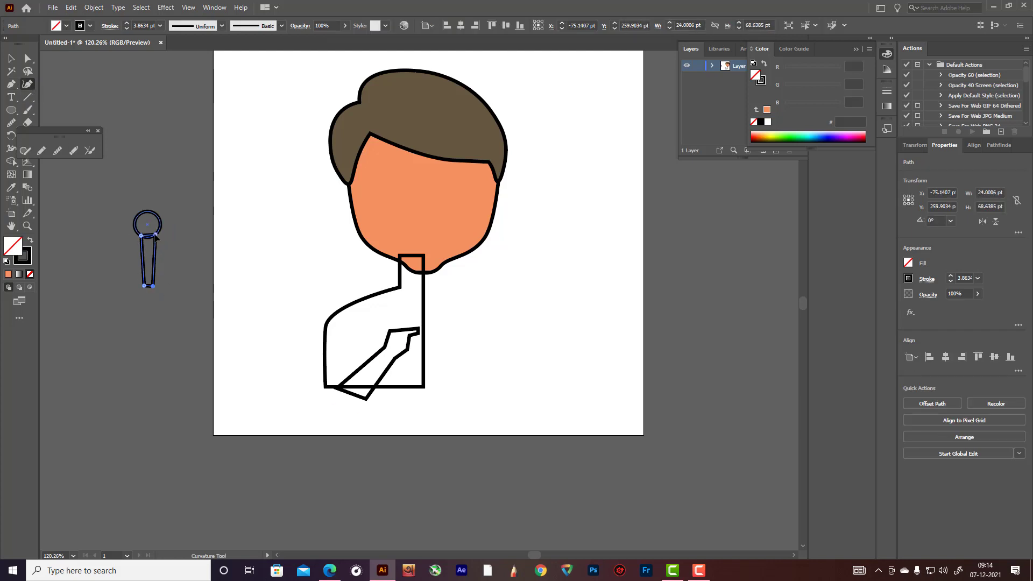
{"action": "left_click", "coordinate": [11, 58]}
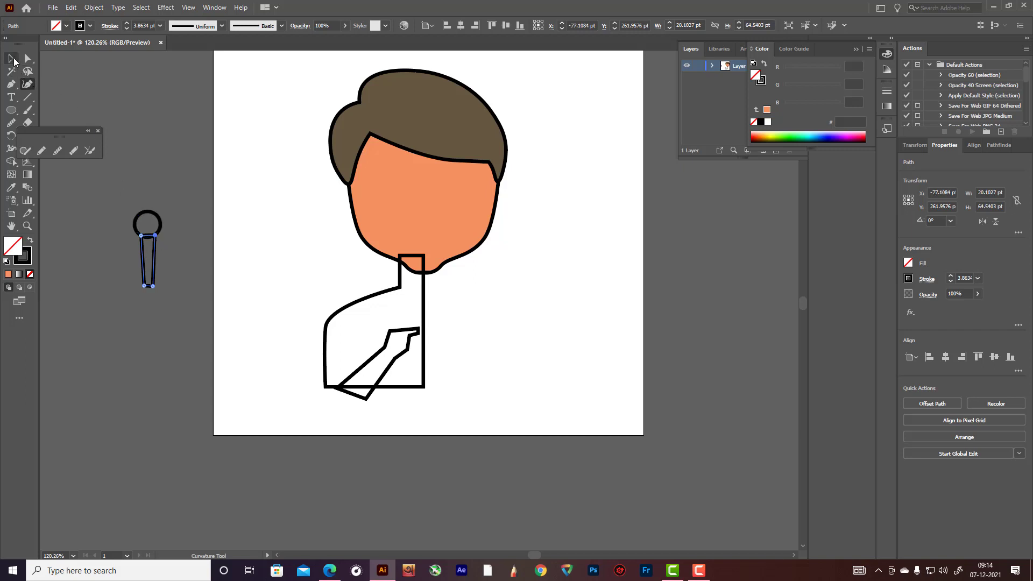
{"action": "left_click", "coordinate": [182, 207]}
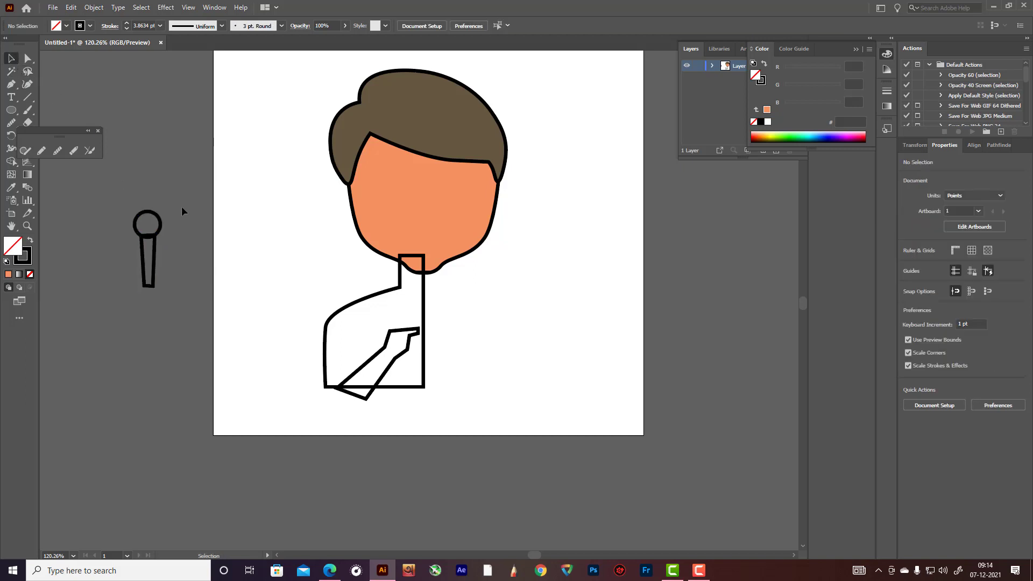
- Move the handle 1 pt left and about 3.6 pt up so its top overlaps the circle
{"action": "left_click", "coordinate": [154, 258]}
{"action": "key", "text": "Left"}
{"action": "key", "text": "Left"}
{"action": "key", "text": "Left"}
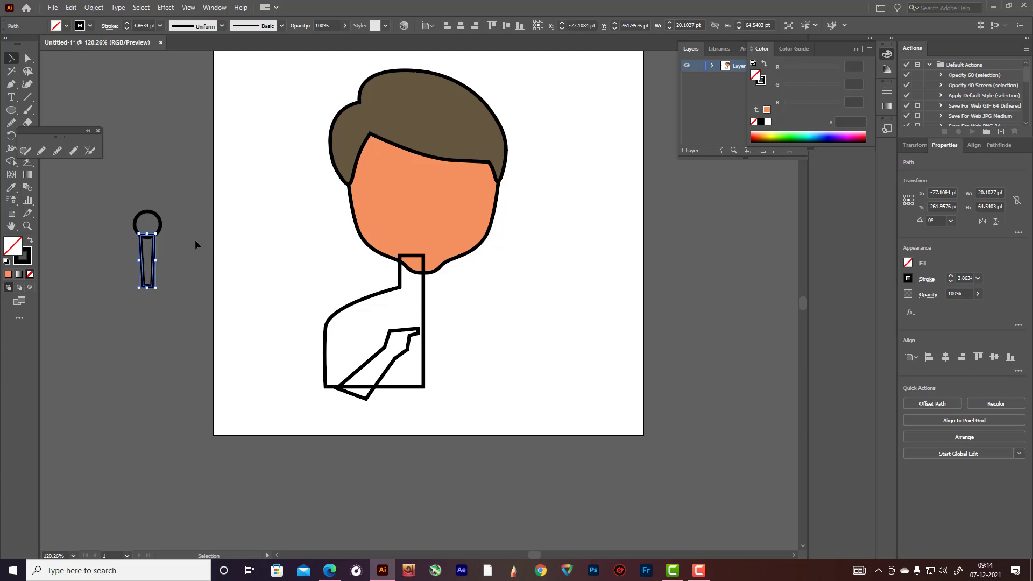
{"action": "key", "text": "Right"}
{"action": "key", "text": "Right"}
{"action": "left_click", "coordinate": [167, 260]}
{"action": "scroll", "coordinate": [151, 237], "scroll_direction": "up", "scroll_amount": 5}
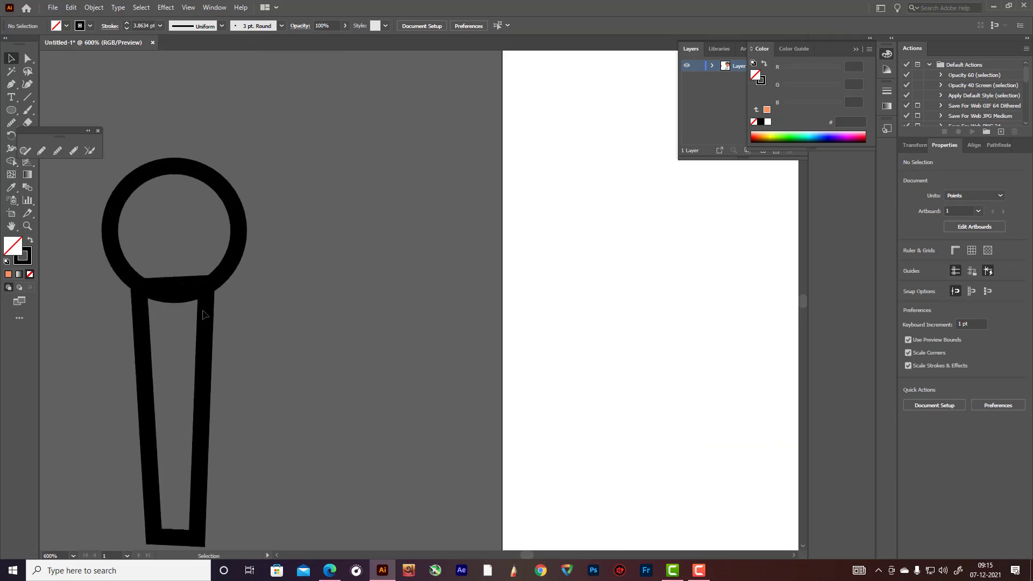
{"action": "left_click_drag", "start_coordinate": [209, 314], "coordinate": [206, 308]}
- Level the handle's top and bottom edges by adjusting both right-hand corners with the Curvature tool, and deselect it
{"action": "left_click", "coordinate": [27, 84]}
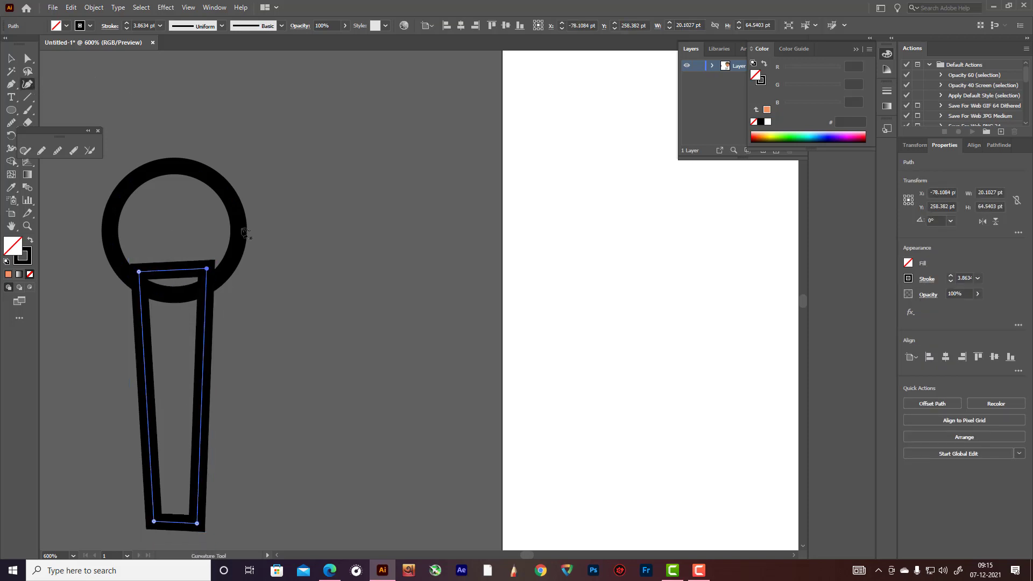
{"action": "left_click_drag", "start_coordinate": [206, 274], "coordinate": [208, 274]}
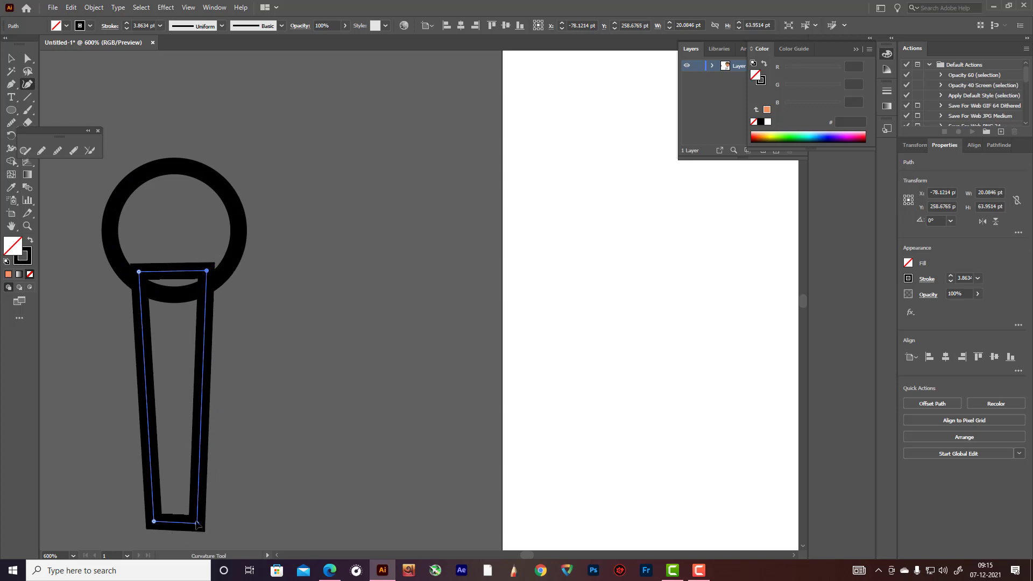
{"action": "left_click_drag", "start_coordinate": [197, 524], "coordinate": [195, 523]}
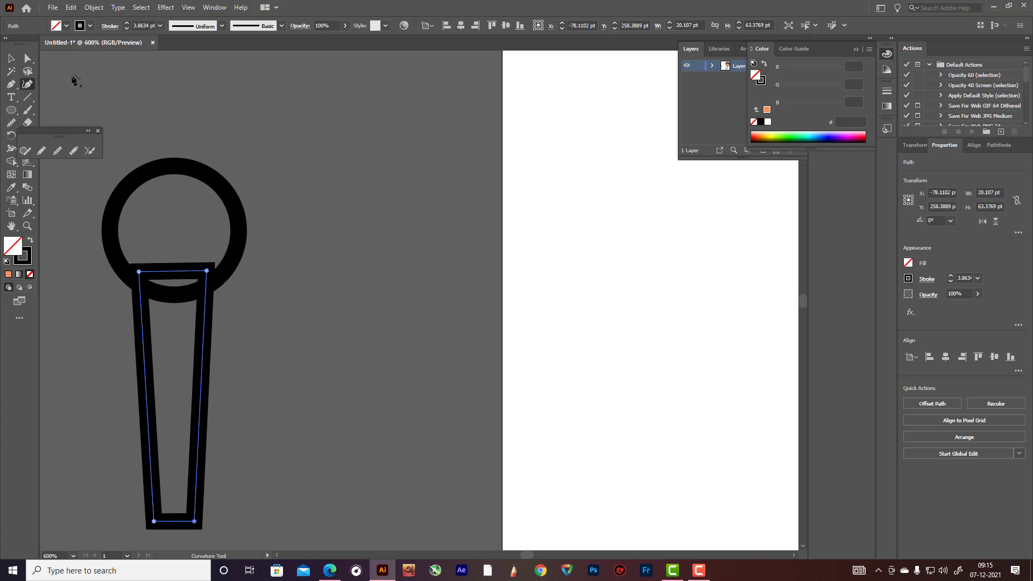
{"action": "left_click", "coordinate": [15, 58]}
{"action": "key", "text": "ctrl+shift+a"}
- Draw an unfilled rectangle about 51 by 14 pt to the upper right of the circle with the Rectangle tool, and deselect it
{"action": "left_click_drag", "start_coordinate": [11, 110], "coordinate": [39, 111]}
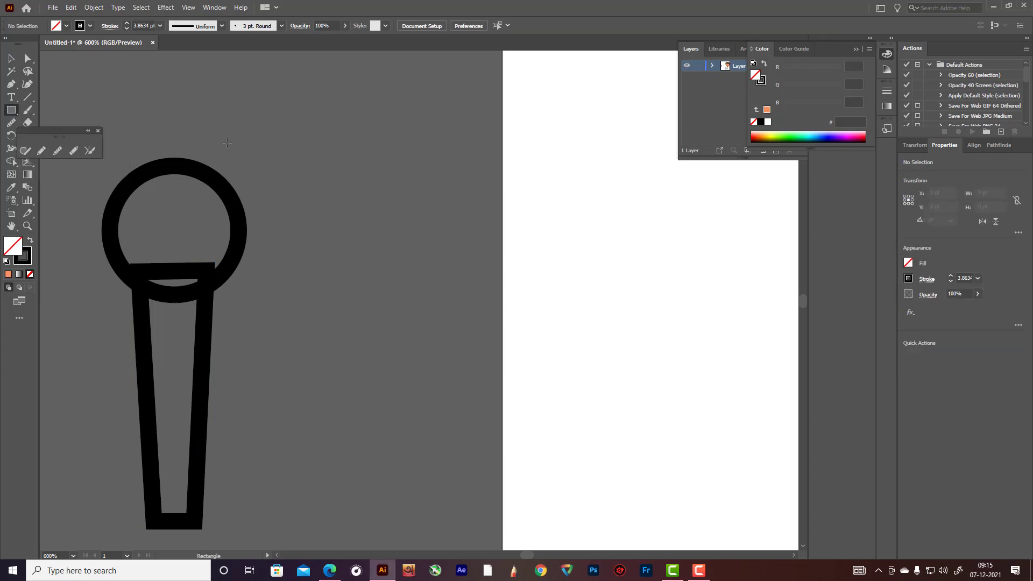
{"action": "left_click_drag", "start_coordinate": [250, 128], "coordinate": [464, 187]}
{"action": "left_click", "coordinate": [11, 58]}
{"action": "key", "text": "ctrl+shift+a"}
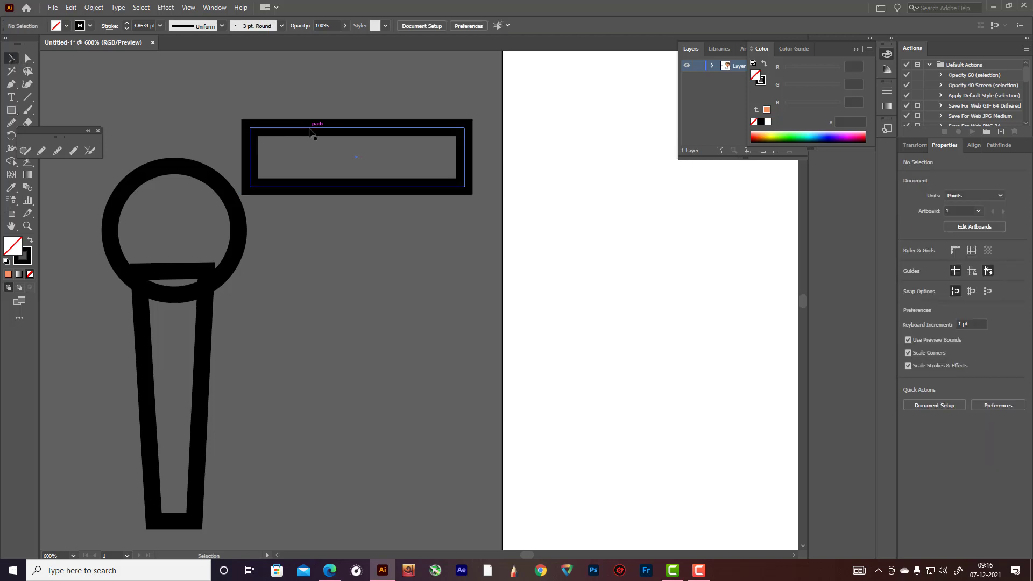
- Place a narrower copy directly below the rectangle and reduce the upper rectangle's height to about 9.9 pt
{"action": "left_click_drag", "start_coordinate": [310, 131], "coordinate": [401, 226]}
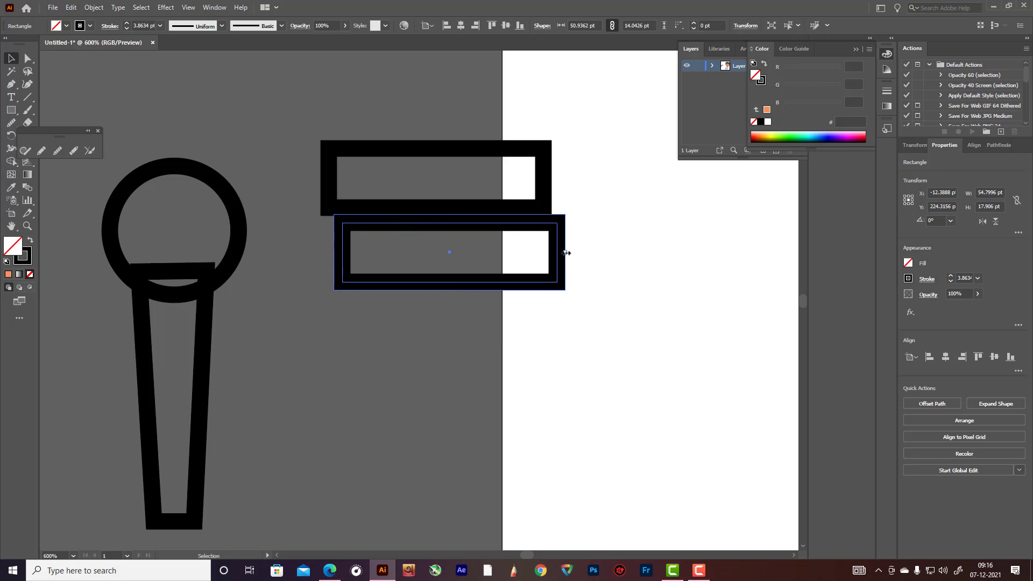
{"action": "left_click_drag", "start_coordinate": [566, 252], "coordinate": [546, 251]}
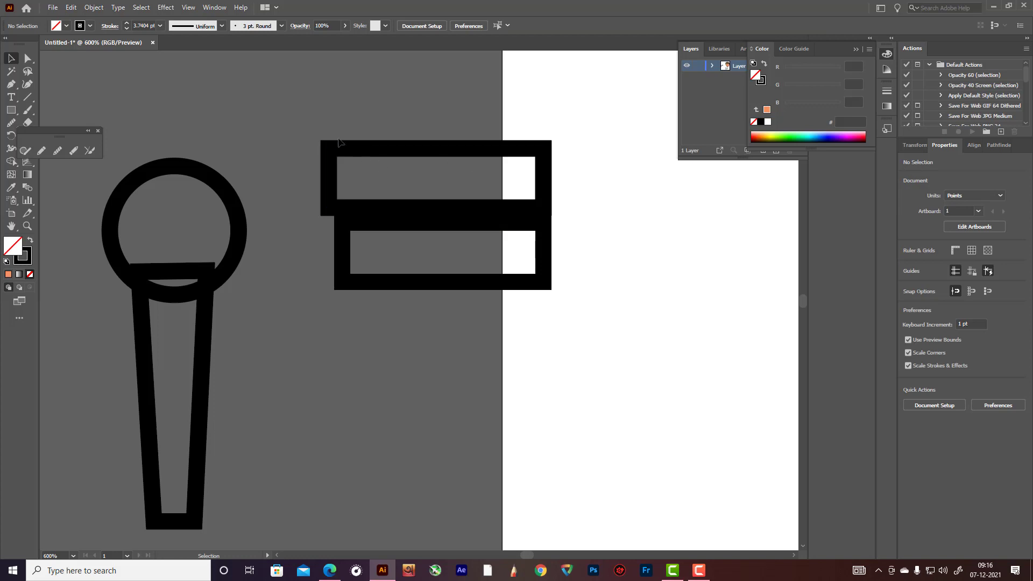
{"action": "left_click", "coordinate": [439, 155]}
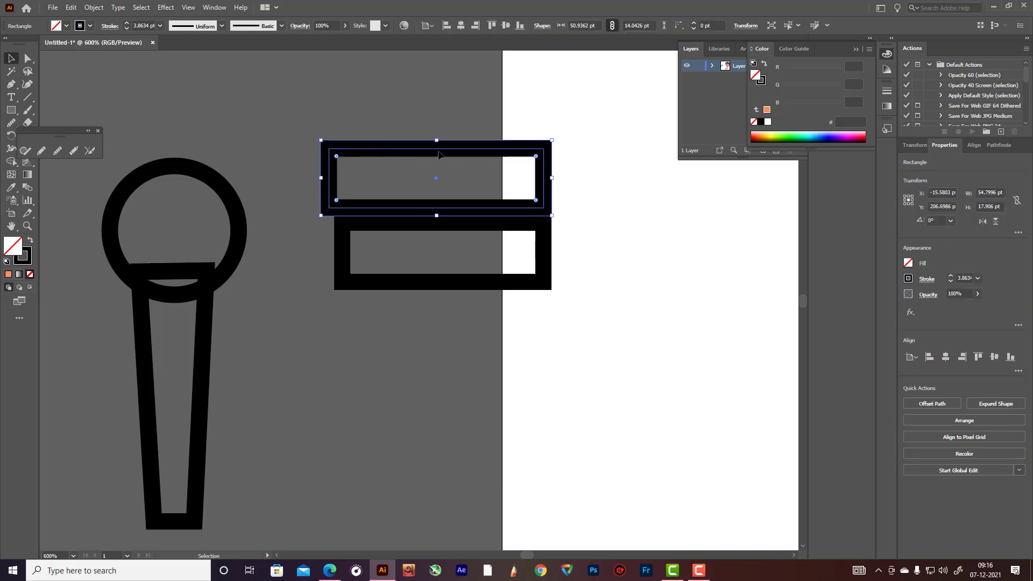
{"action": "left_click_drag", "start_coordinate": [436, 141], "coordinate": [436, 159]}
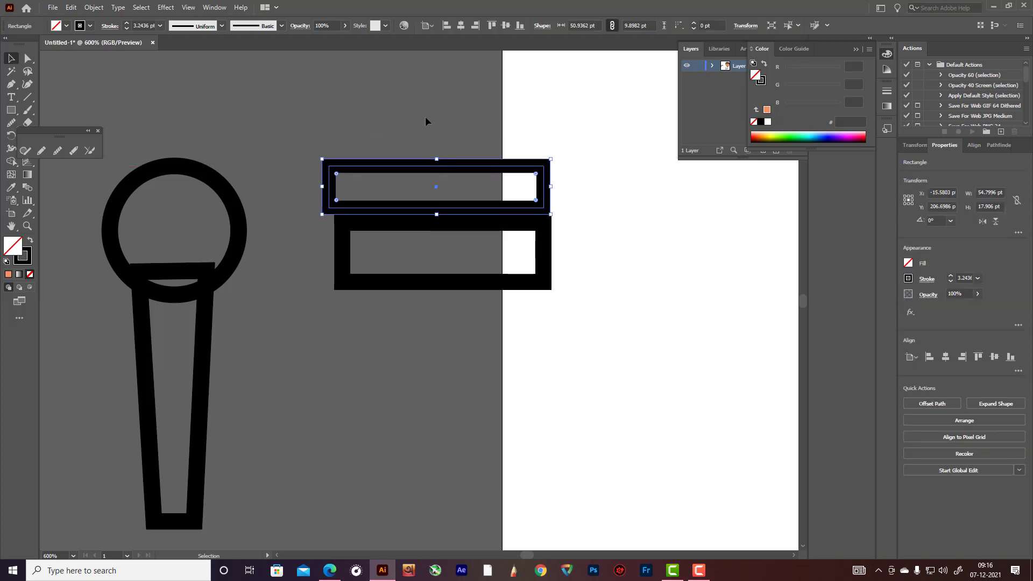
{"action": "left_click", "coordinate": [326, 116]}
{"action": "left_click_drag", "start_coordinate": [326, 117], "coordinate": [567, 378]}
{"action": "left_click", "coordinate": [609, 266]}
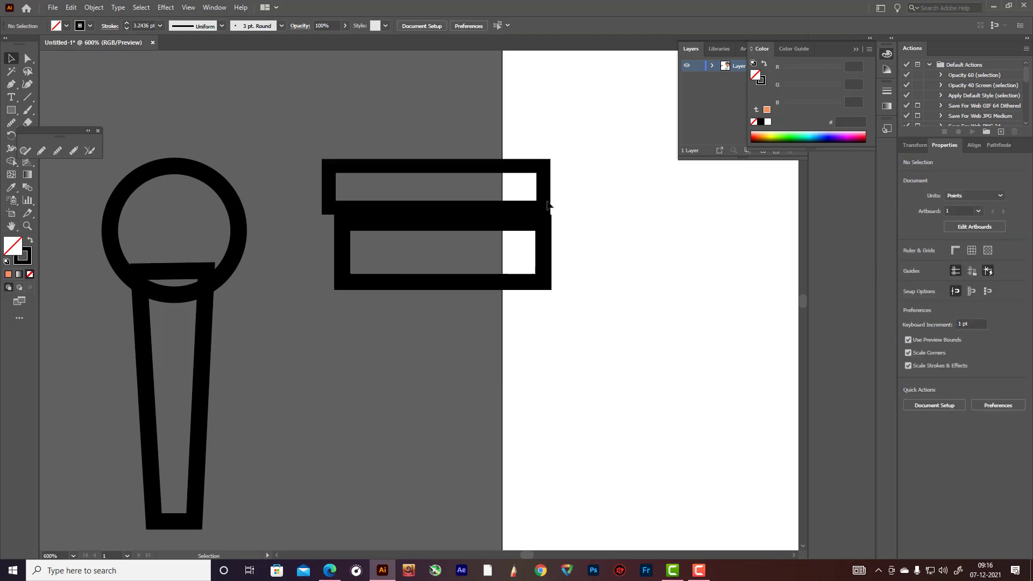
- Try to bring in the upper rectangle's right side to match the lower one, checking the edges in outline view
{"action": "left_click", "coordinate": [547, 191]}
{"action": "left_click_drag", "start_coordinate": [551, 187], "coordinate": [547, 192]}
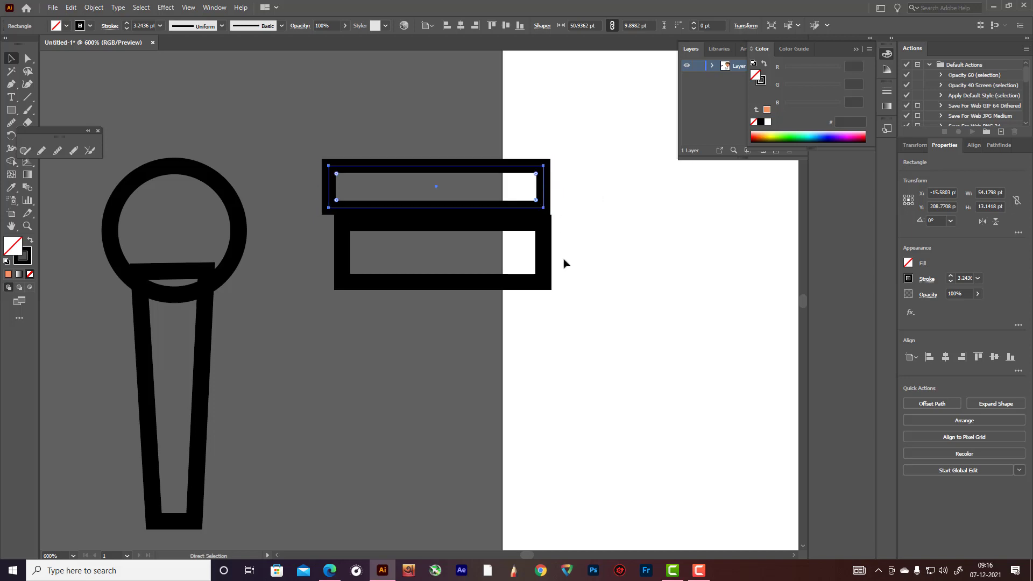
{"action": "key", "text": "ctrl+y"}
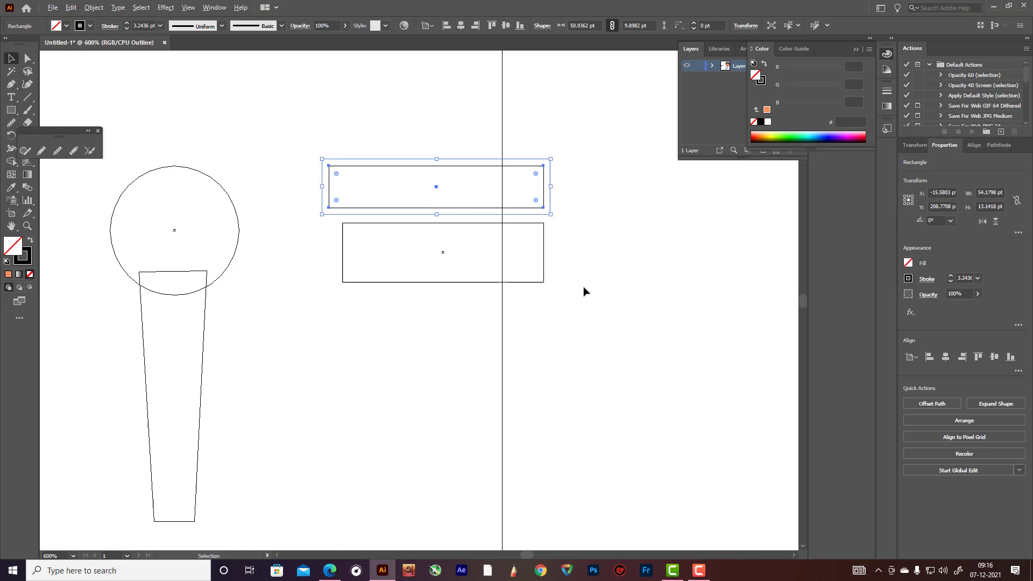
{"action": "scroll", "coordinate": [583, 291], "scroll_direction": "up", "scroll_amount": 3}
{"action": "scroll", "coordinate": [538, 168], "scroll_direction": "up", "scroll_amount": 3}
{"action": "scroll", "coordinate": [513, 148], "scroll_direction": "up", "scroll_amount": 2}
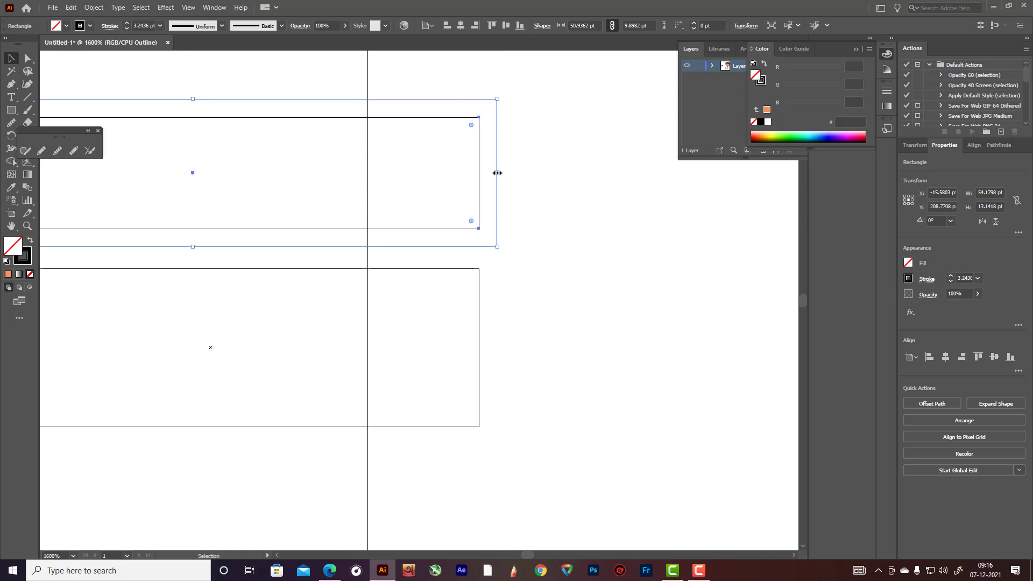
{"action": "left_click_drag", "start_coordinate": [498, 173], "coordinate": [482, 171]}
{"action": "left_click", "coordinate": [528, 177]}
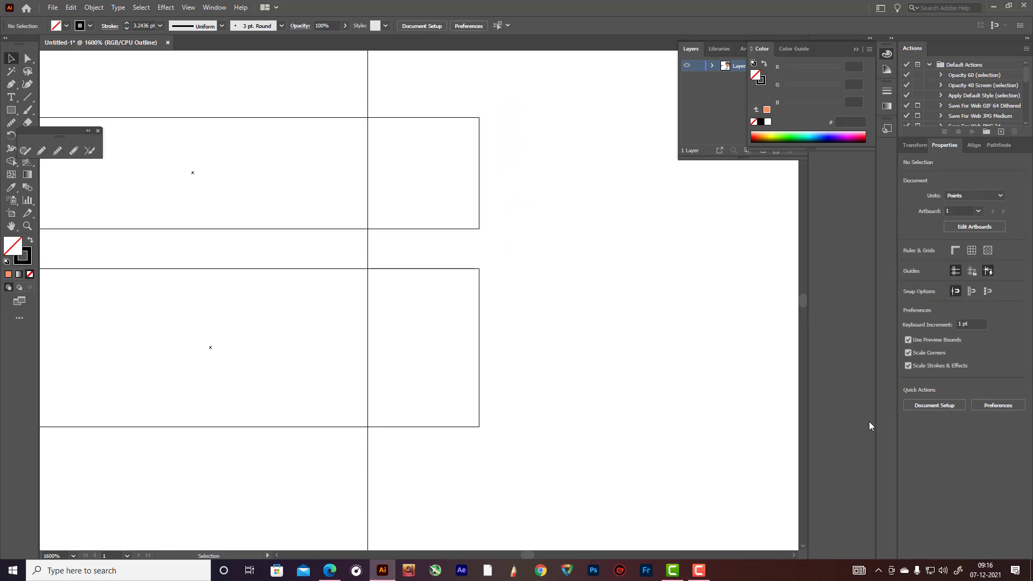
{"action": "key", "text": "ctrl+y"}
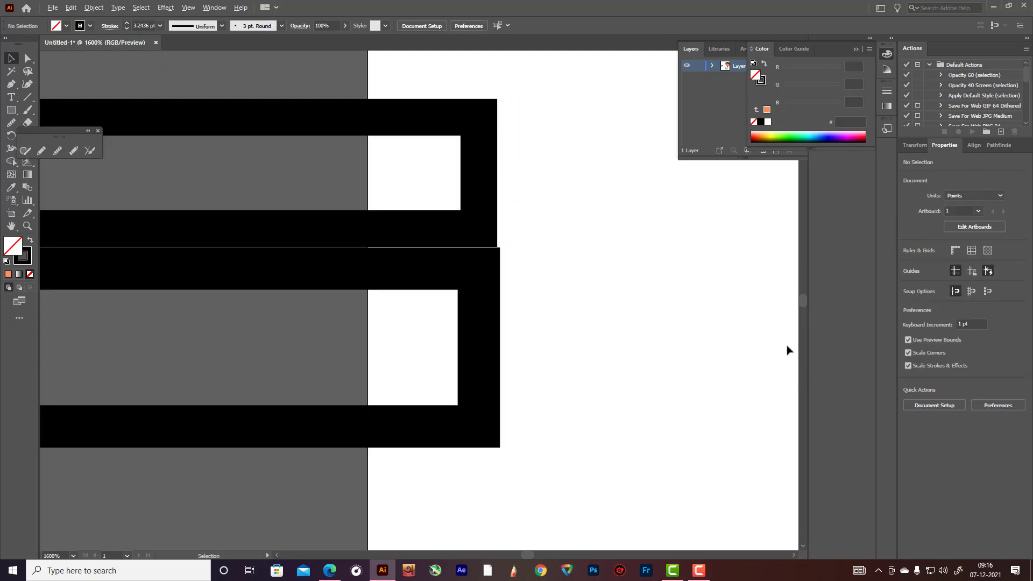
{"action": "scroll", "coordinate": [786, 349], "scroll_direction": "down", "scroll_amount": 3, "text": "alt"}
{"action": "scroll", "coordinate": [778, 370], "scroll_direction": "up", "scroll_amount": 1, "text": "alt"}
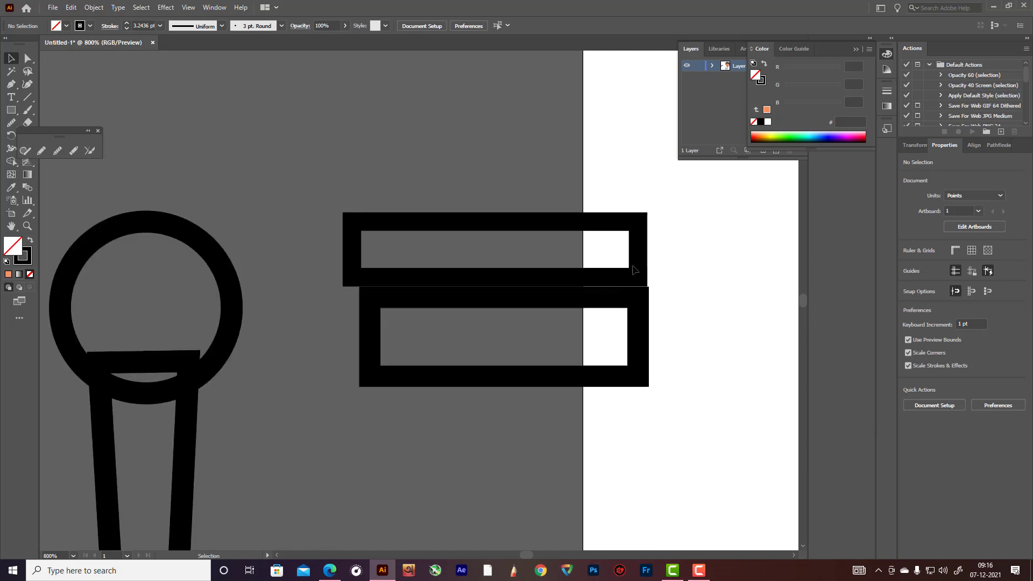
- Move the upper rectangle about 2.8 pt down onto the lower one and 1 pt right, and deselect it
{"action": "left_click_drag", "start_coordinate": [639, 271], "coordinate": [642, 286]}
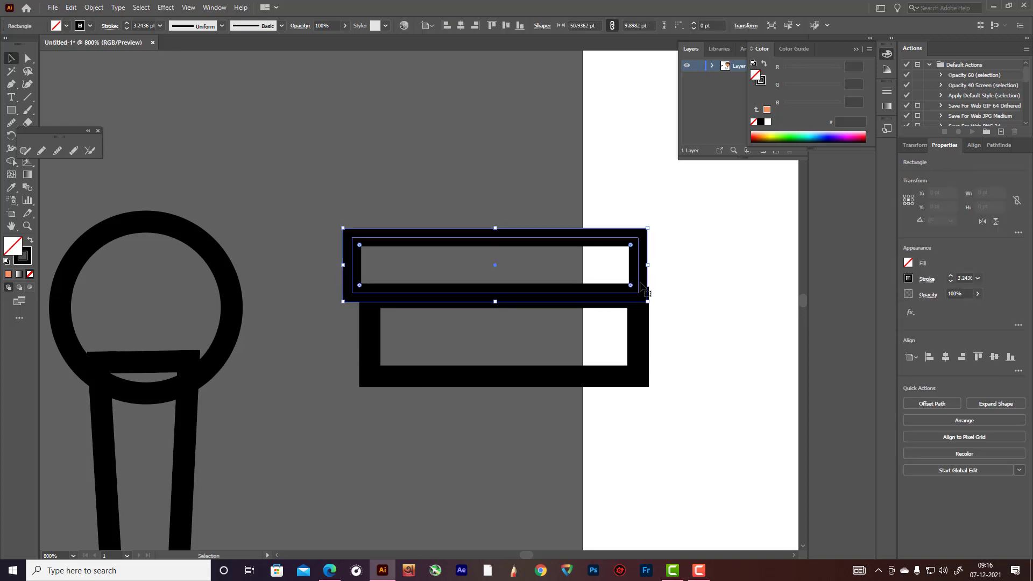
{"action": "key", "text": "Right"}
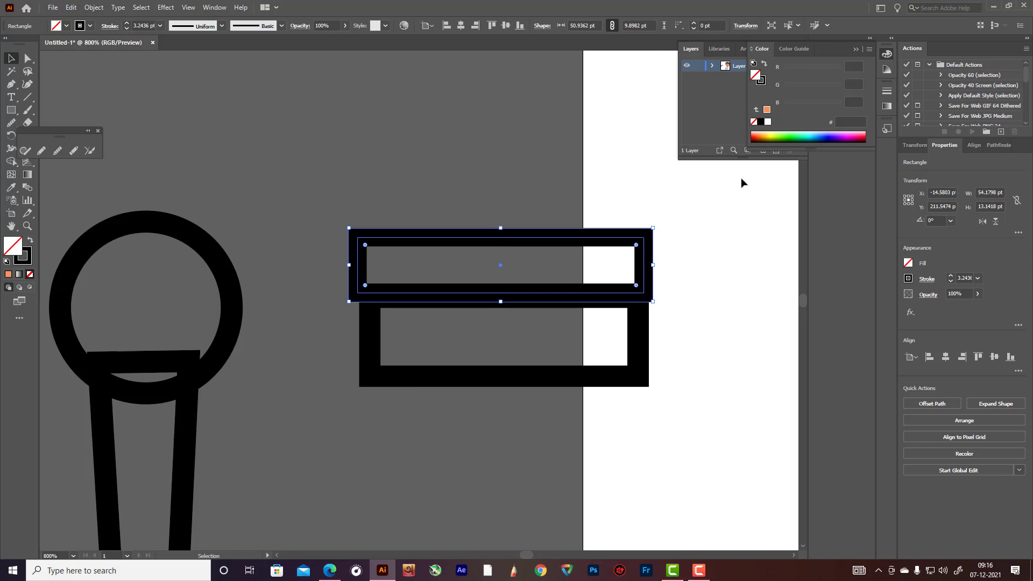
{"action": "left_click", "coordinate": [724, 322]}
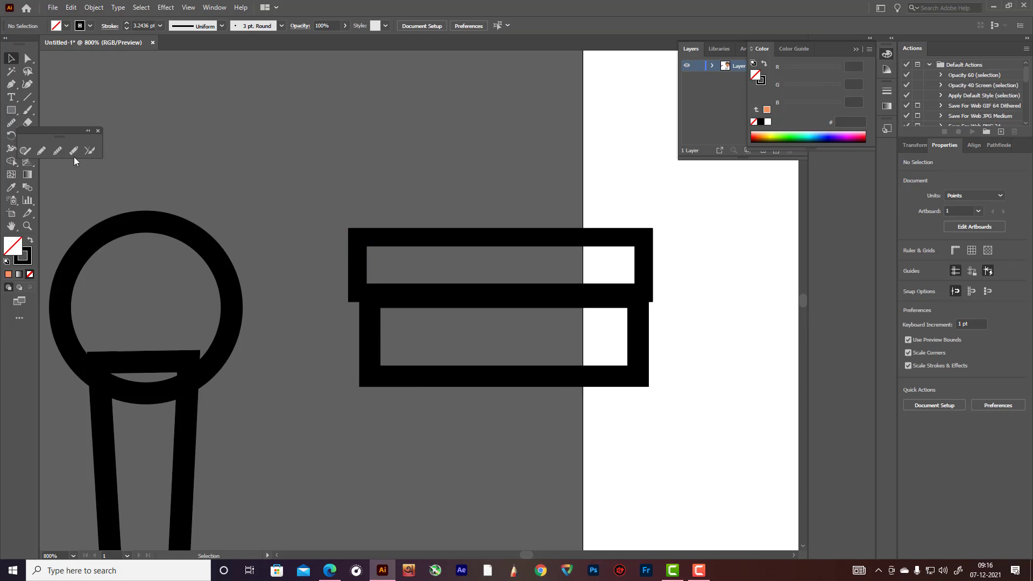
- Select both rectangles and try to unite them with the Pathfinder
{"action": "key", "text": "ctrl+a"}
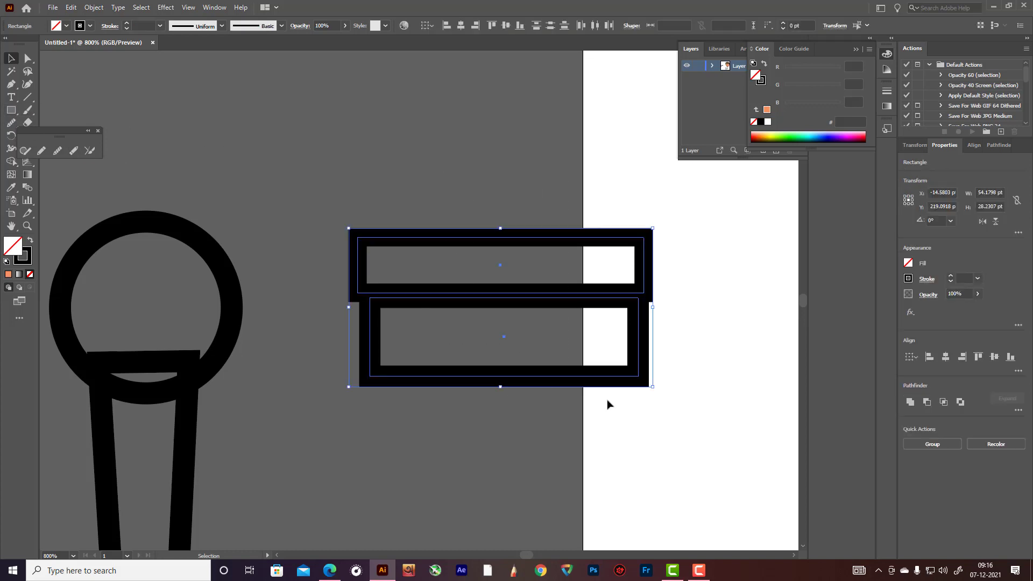
{"action": "left_click", "coordinate": [215, 8]}
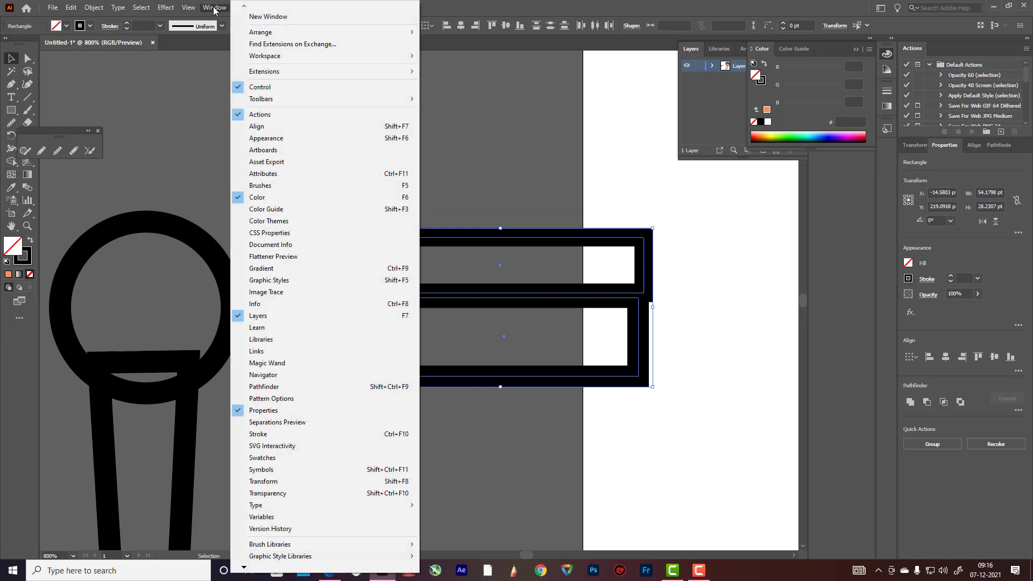
{"action": "left_click", "coordinate": [296, 386]}
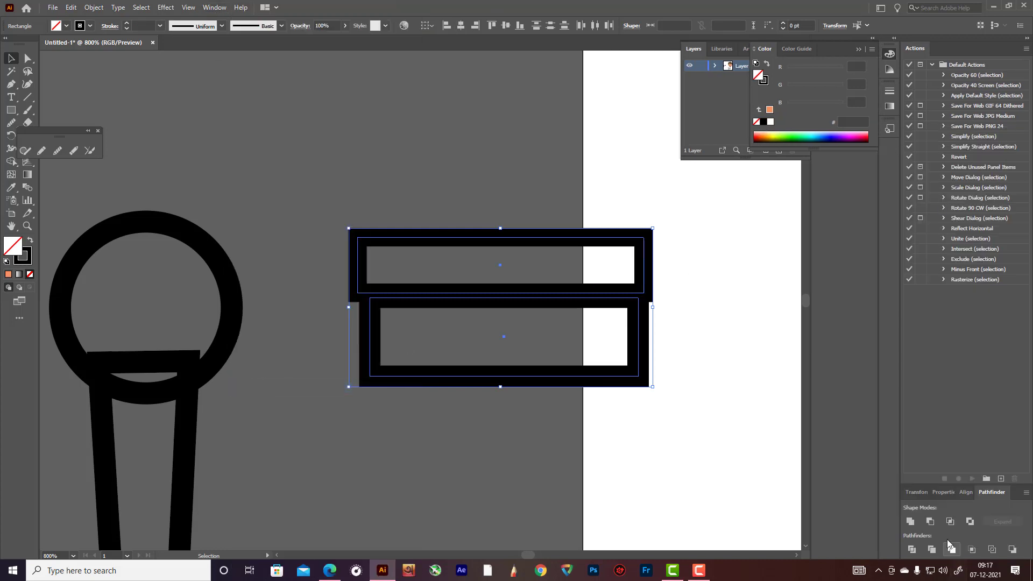
{"action": "left_click", "coordinate": [910, 522]}
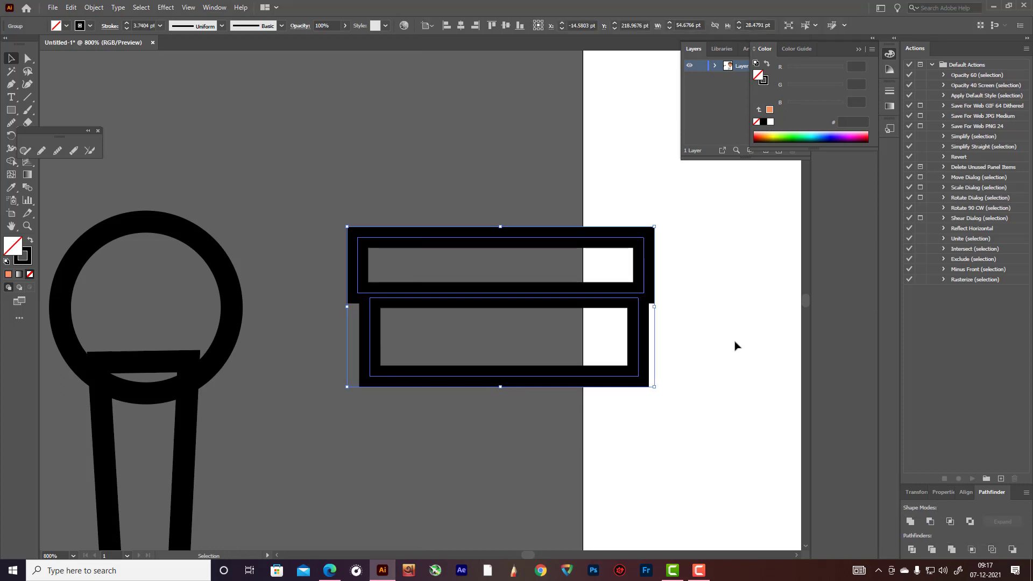
- Undo the unite of the two rectangles and deselect them
{"action": "left_click", "coordinate": [524, 214]}
{"action": "key", "text": "ctrl+space"}
{"action": "left_click_drag", "start_coordinate": [490, 182], "coordinate": [596, 429]}
{"action": "left_click", "coordinate": [462, 188]}
{"action": "left_click", "coordinate": [466, 228]}
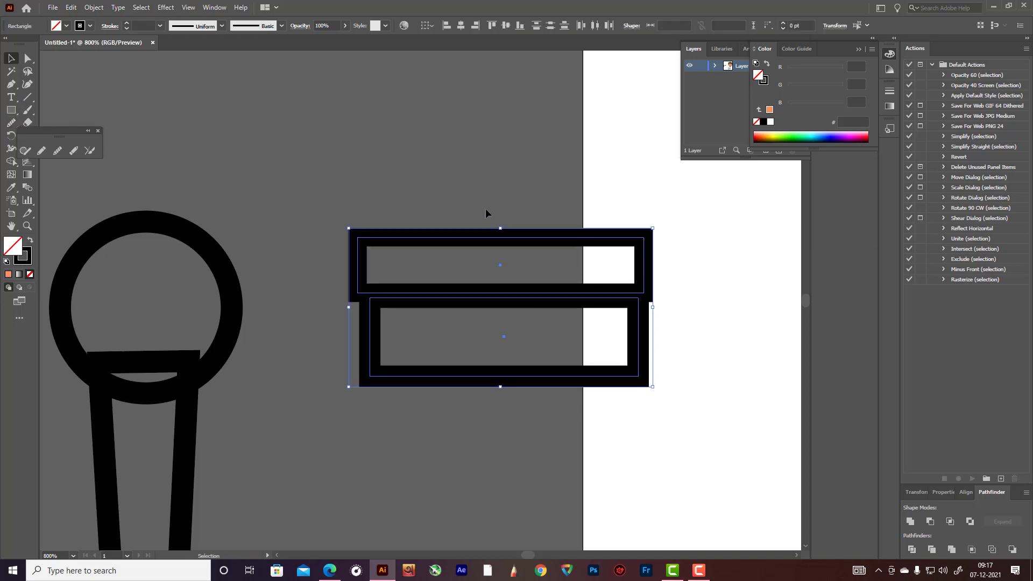
{"action": "left_click", "coordinate": [485, 208]}
- Move the upper rectangle 5 pt down so it overlaps the lower rectangle further
{"action": "left_click", "coordinate": [487, 239]}
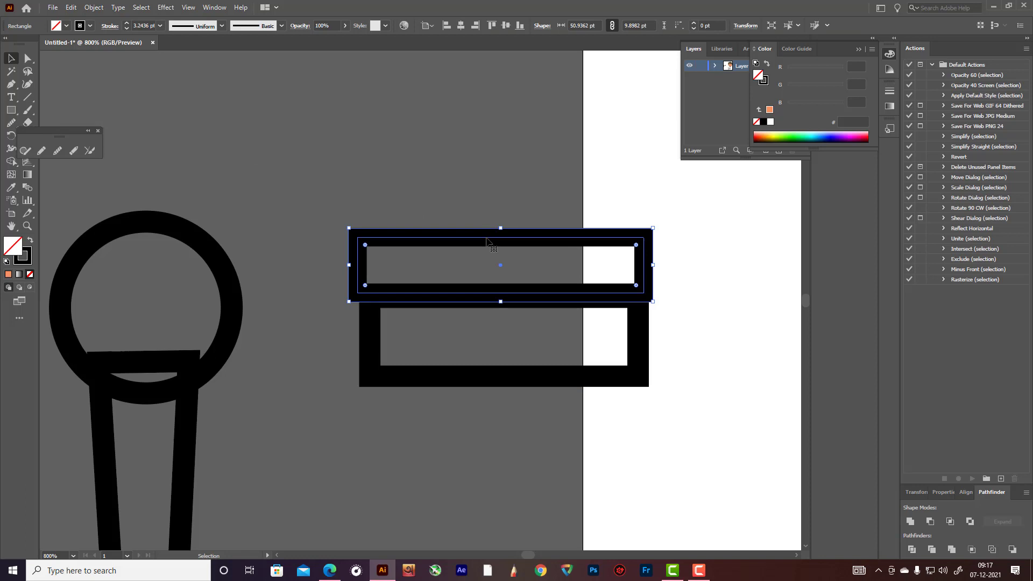
{"action": "key", "text": "Down"}
{"action": "key", "text": "Down"}
{"action": "key", "text": "Down"}
{"action": "key", "text": "Down"}
{"action": "key", "text": "Down"}
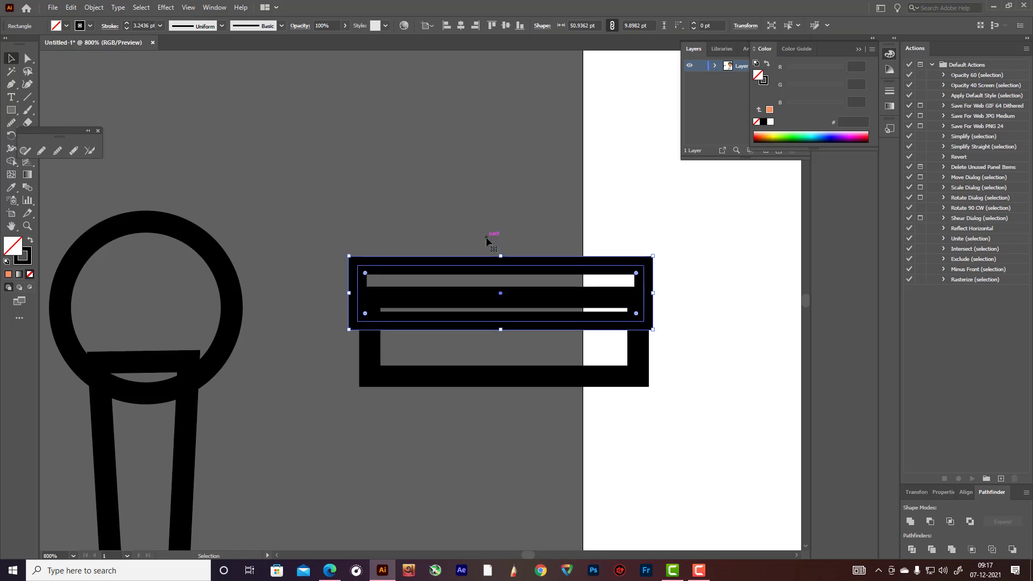
- Unite the two overlapping rectangles into a single outlined shape with the Pathfinder and deselect it
{"action": "left_click_drag", "start_coordinate": [542, 166], "coordinate": [678, 429]}
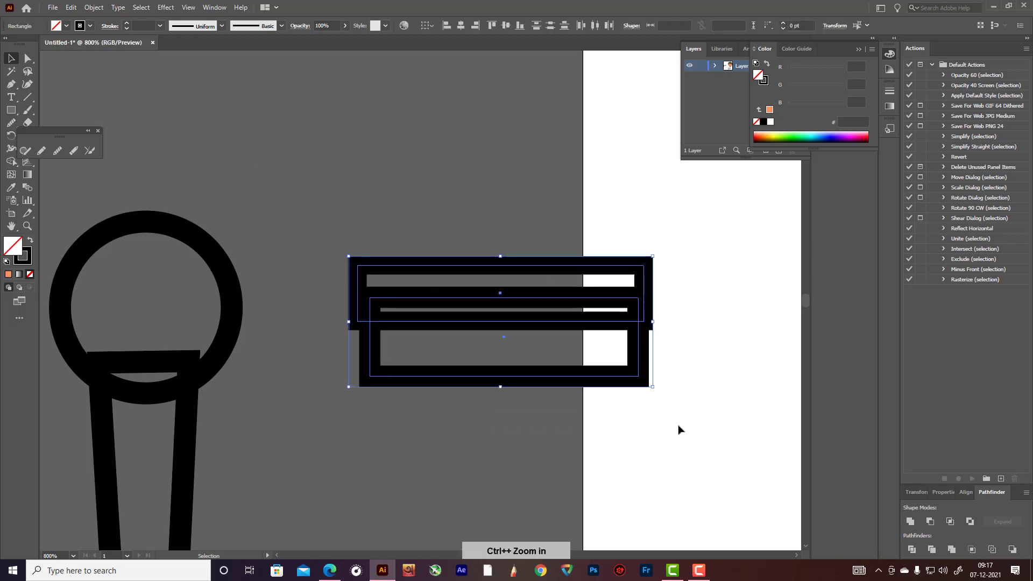
{"action": "left_click", "coordinate": [910, 521]}
{"action": "left_click", "coordinate": [428, 104]}
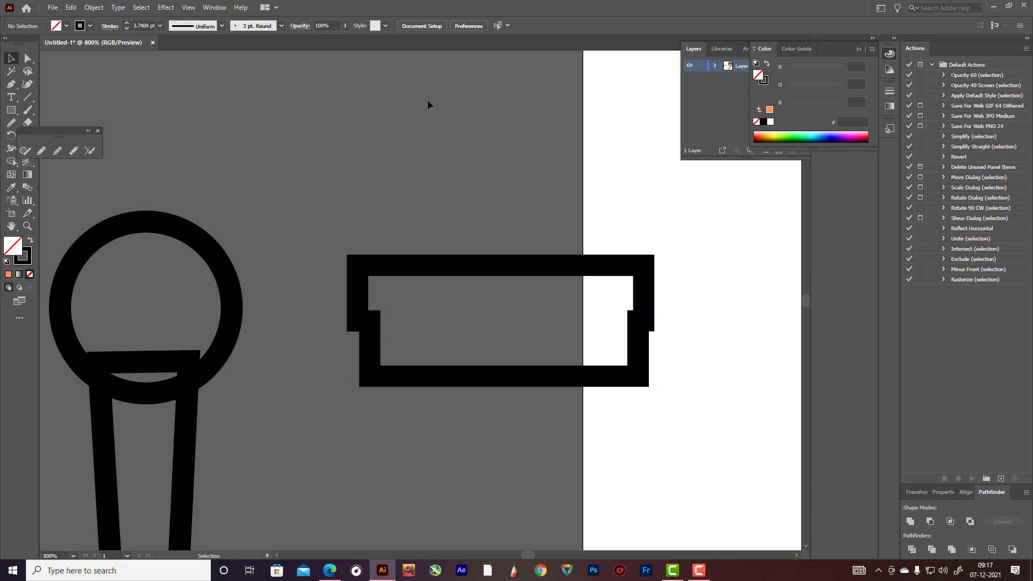
- Draw a rectangle about 28.2 by 19.7 pt over the right part of the united shape and fill it with F73F14
{"action": "left_click", "coordinate": [11, 110]}
{"action": "left_click", "coordinate": [53, 109]}
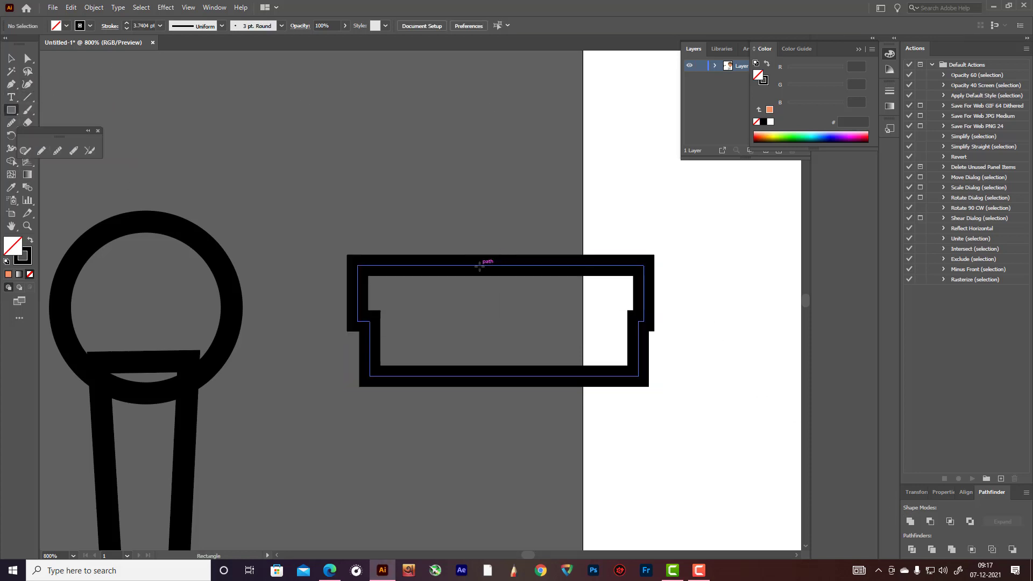
{"action": "left_click_drag", "start_coordinate": [479, 266], "coordinate": [638, 376]}
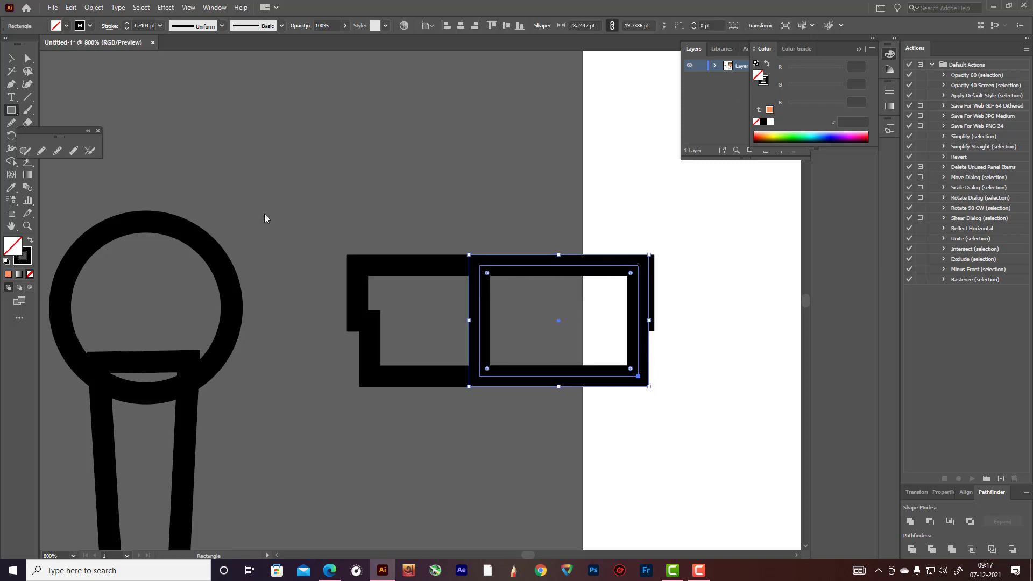
{"action": "double_click", "coordinate": [13, 255]}
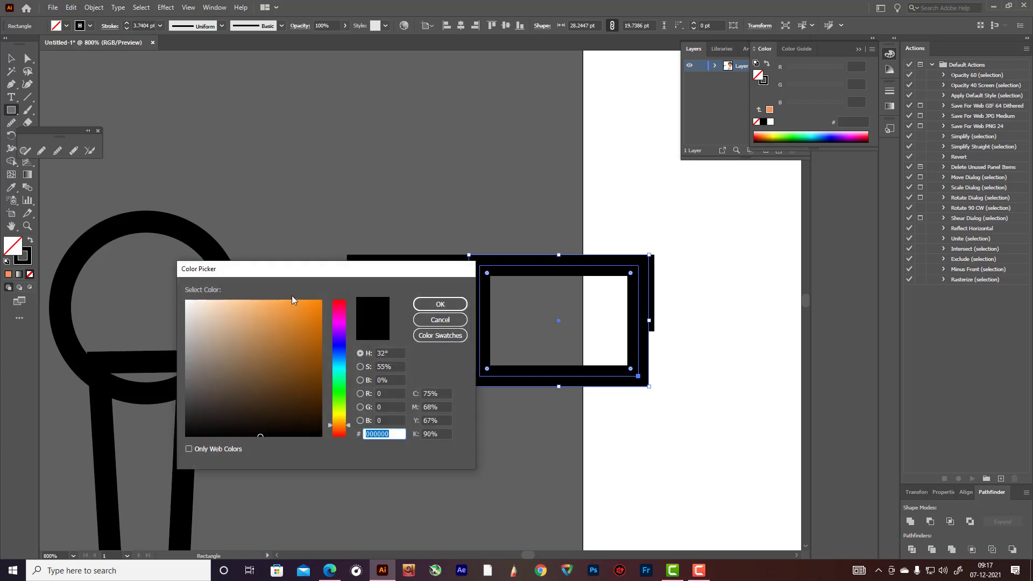
{"action": "left_click_drag", "start_coordinate": [350, 426], "coordinate": [347, 432]}
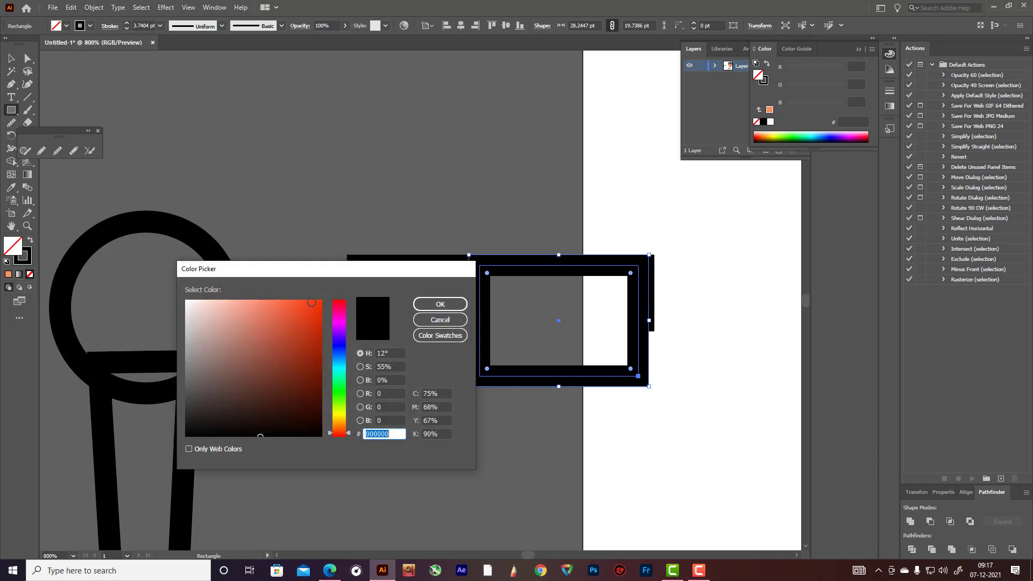
{"action": "left_click", "coordinate": [311, 302]}
{"action": "left_click", "coordinate": [440, 305]}
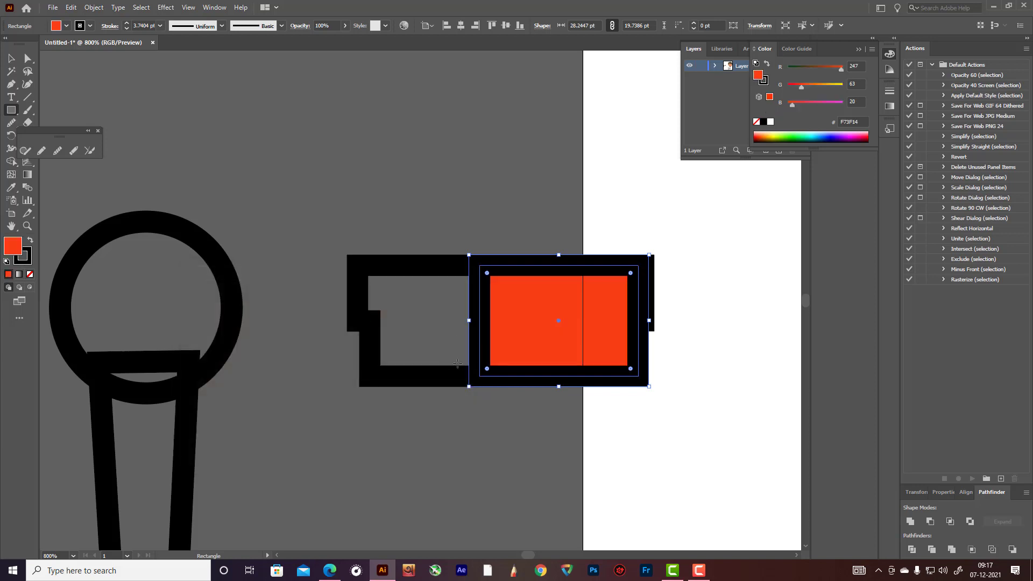
- Remove the red rectangle's stroke and send it to the back behind the black outline, leaving it deselected
{"action": "left_click", "coordinate": [30, 274]}
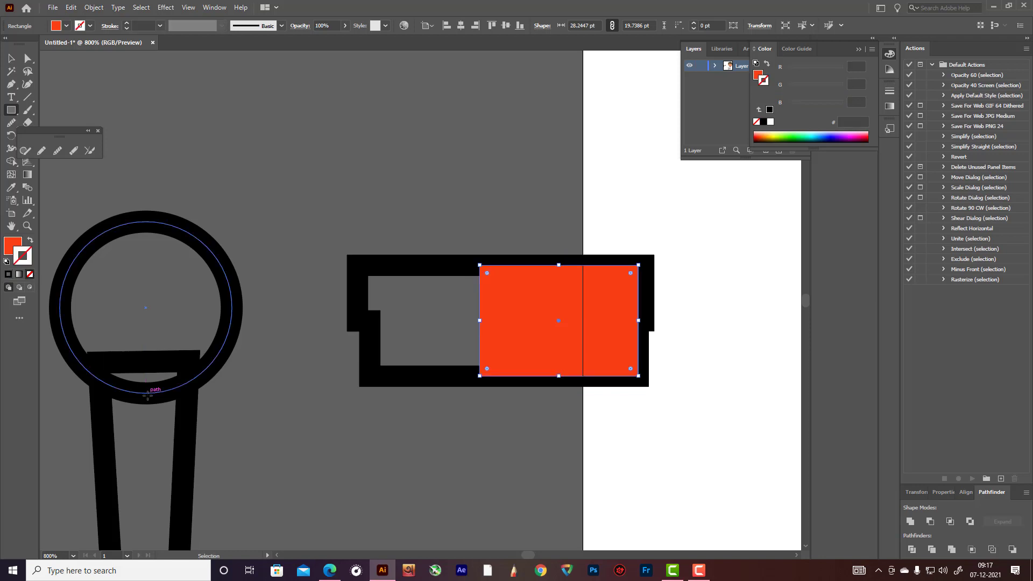
{"action": "key", "text": "ctrl+shift+bracketleft"}
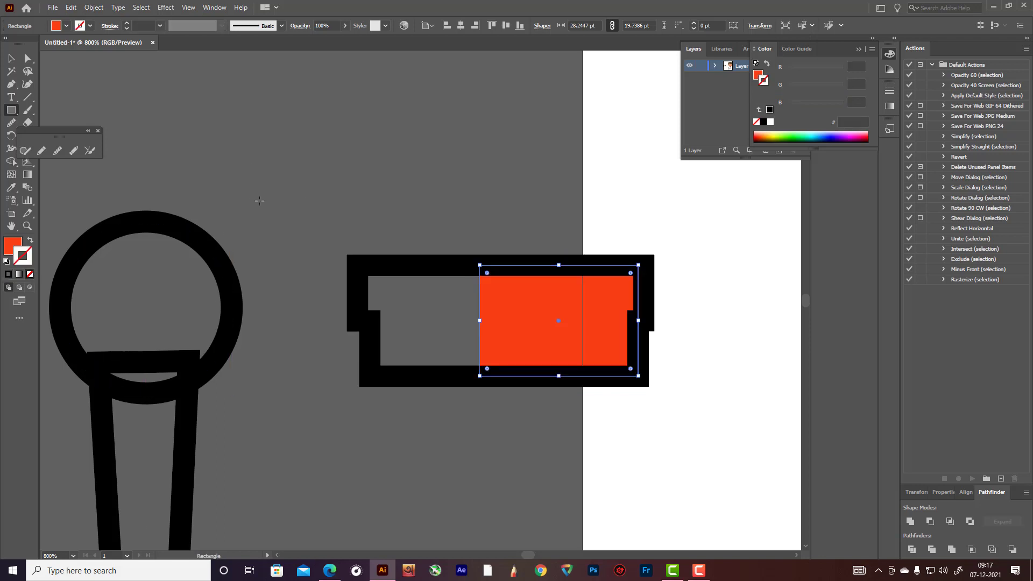
{"action": "left_click", "coordinate": [477, 221]}
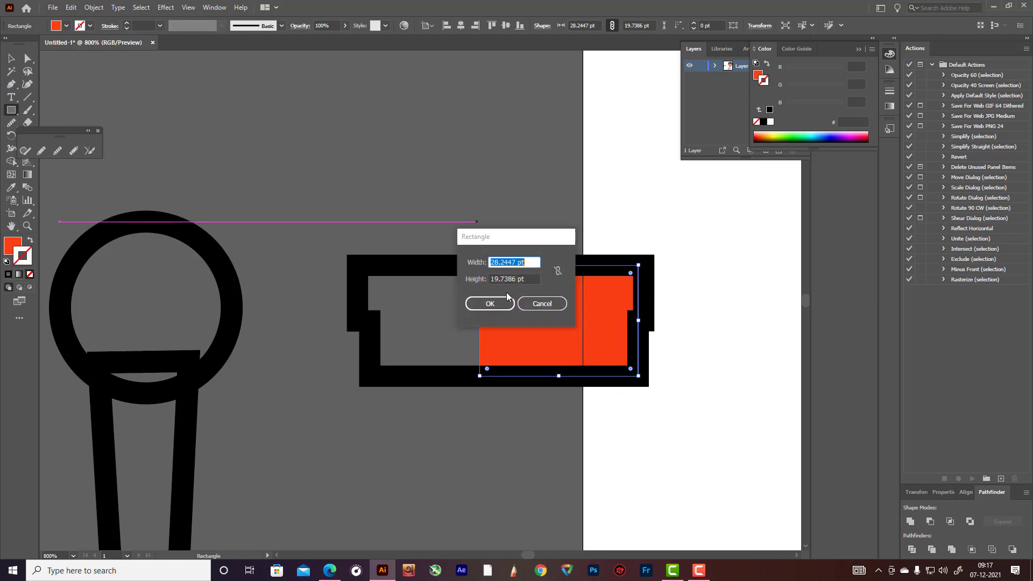
{"action": "left_click", "coordinate": [538, 306]}
{"action": "key", "text": "v"}
{"action": "left_click", "coordinate": [428, 200]}
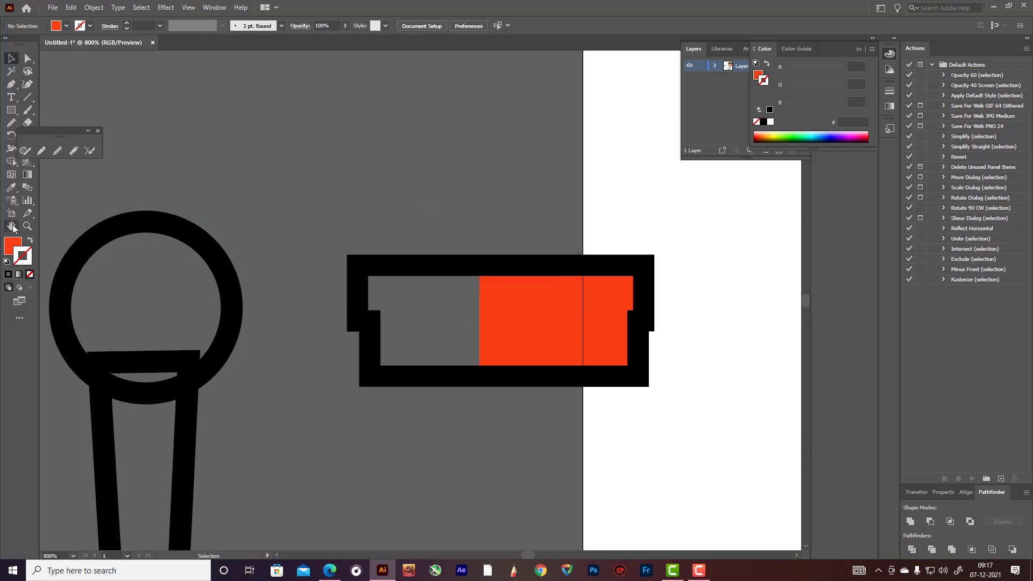
- Draw a rectangle about 27 by 18.9 pt over the shape's left half, coloured white by sampling the artboard, and send it to the back
{"action": "left_click", "coordinate": [12, 111]}
{"action": "left_click_drag", "start_coordinate": [361, 266], "coordinate": [513, 372]}
{"action": "left_click", "coordinate": [10, 188]}
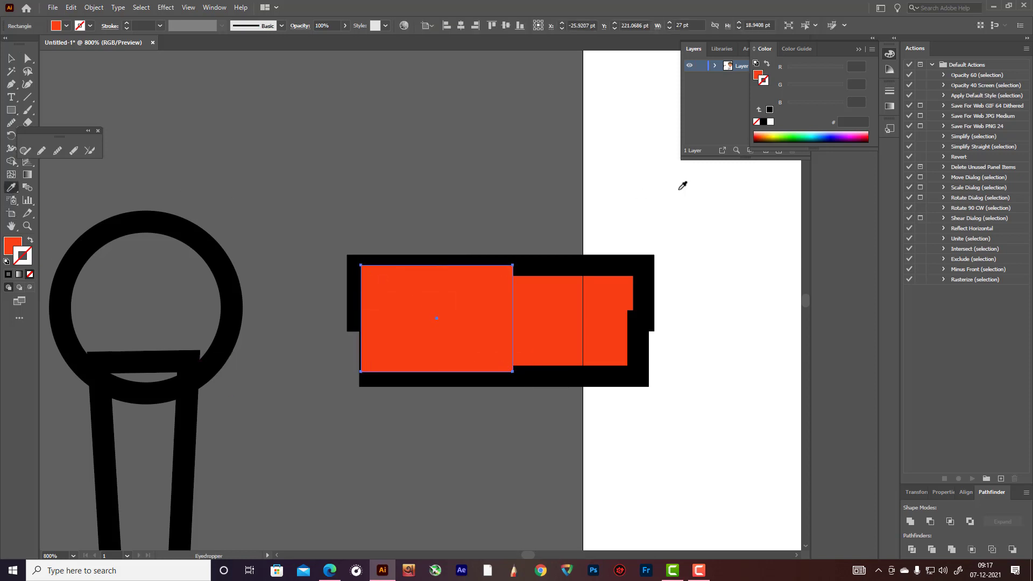
{"action": "left_click", "coordinate": [682, 185]}
{"action": "key", "text": "v"}
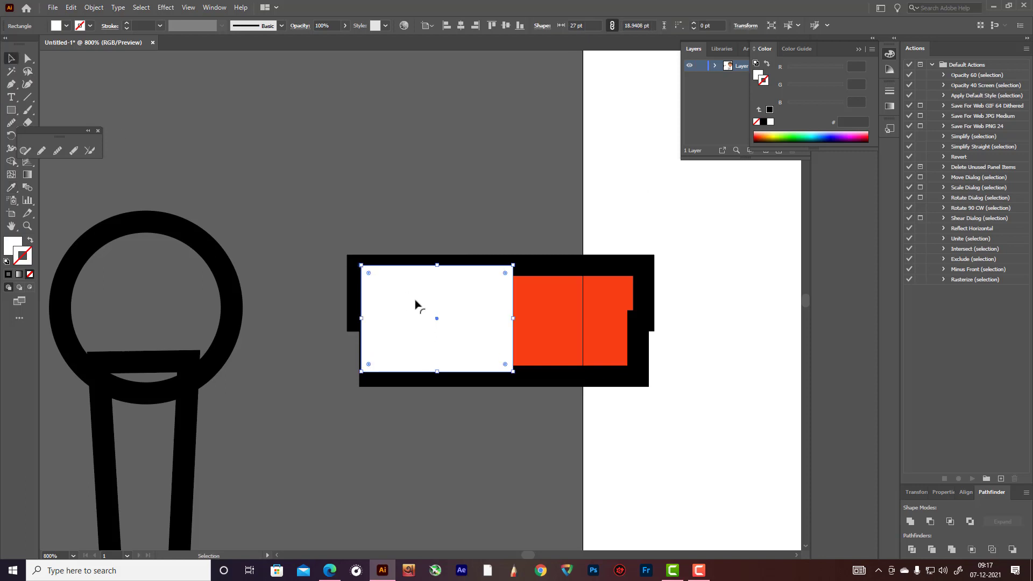
{"action": "key", "text": "ctrl+shift+bracketleft"}
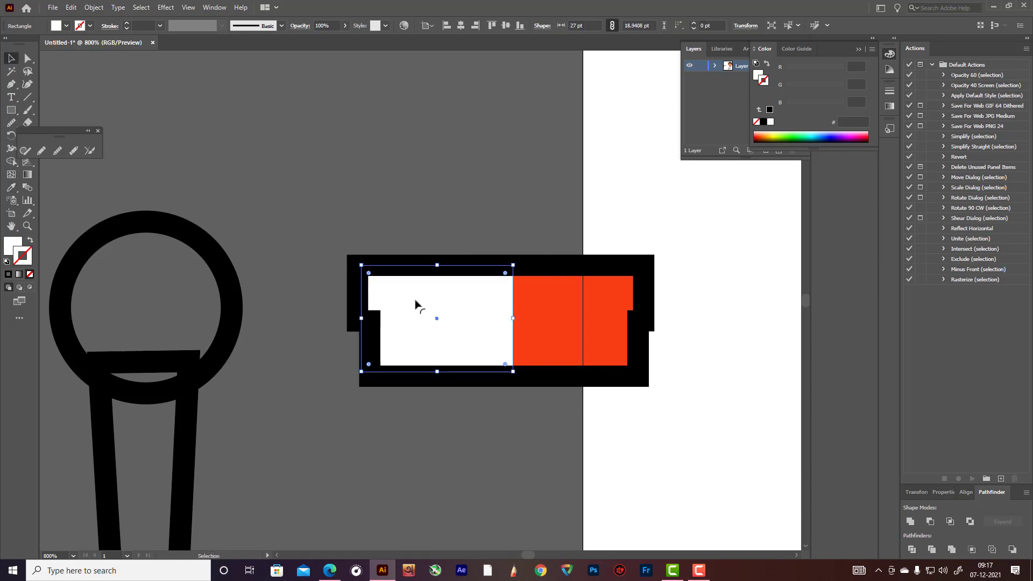
- Scale the outline and both coloured rectangles together to about 36 pt wide and place them in front of the handle, just below the circle
{"action": "left_click_drag", "start_coordinate": [386, 169], "coordinate": [621, 381]}
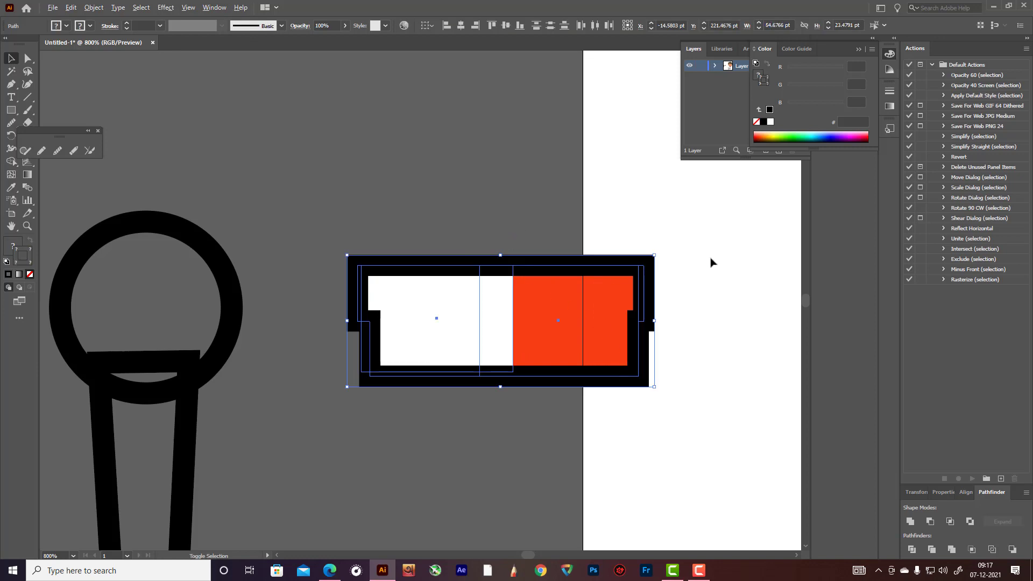
{"action": "left_click_drag", "start_coordinate": [654, 255], "coordinate": [283, 355]}
{"action": "scroll", "coordinate": [564, 321], "scroll_direction": "down", "scroll_amount": 4, "text": "alt"}
{"action": "scroll", "coordinate": [553, 343], "scroll_direction": "up", "scroll_amount": 3, "text": "alt"}
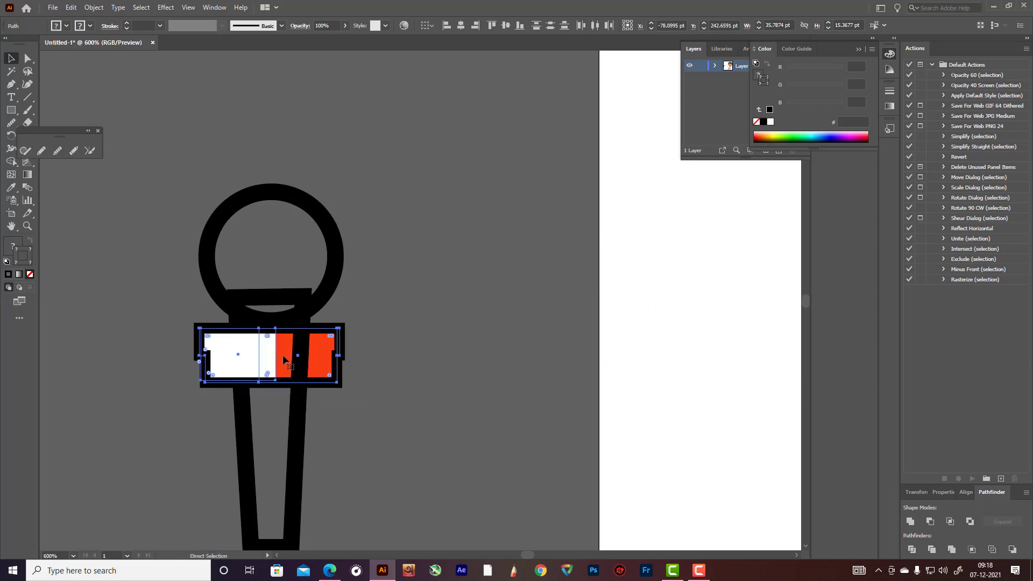
{"action": "left_click", "coordinate": [376, 351]}
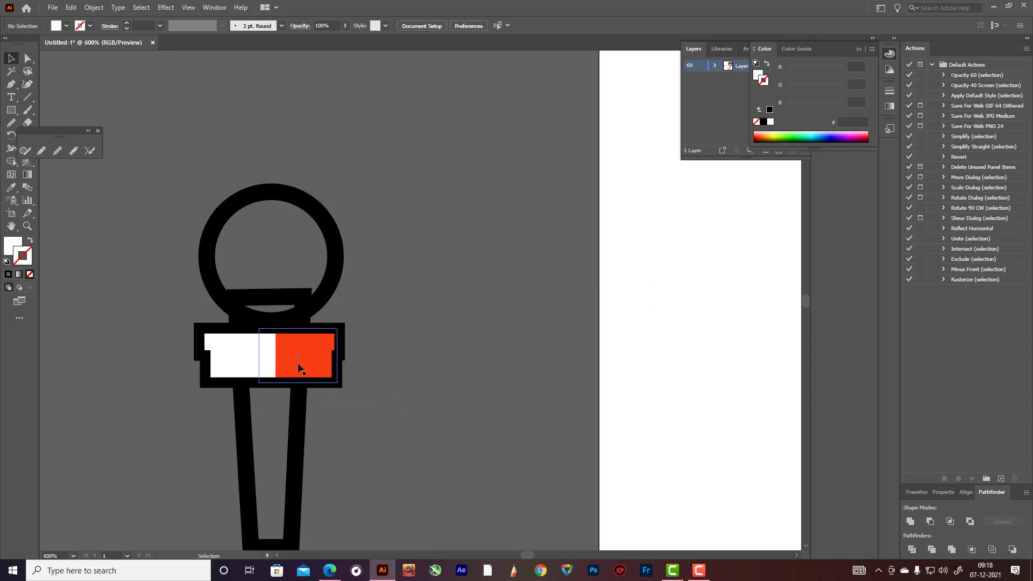
- Shift the band's black outline and its white rectangle slightly to the right to line up the band's parts
{"action": "left_click", "coordinate": [334, 379]}
{"action": "left_click", "coordinate": [350, 320]}
{"action": "left_click_drag", "start_coordinate": [328, 372], "coordinate": [330, 375]}
{"action": "left_click", "coordinate": [249, 361]}
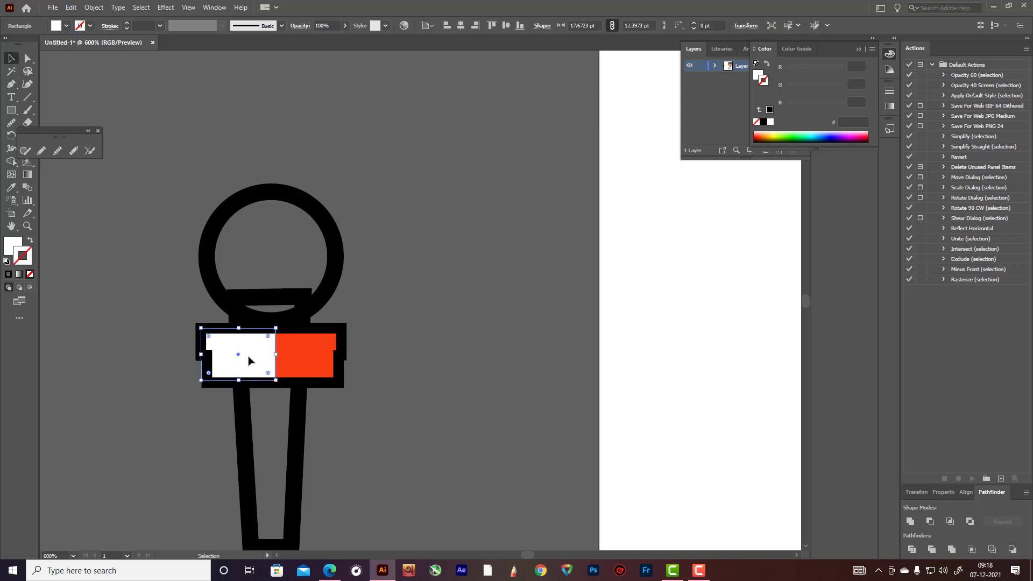
{"action": "left_click_drag", "start_coordinate": [249, 362], "coordinate": [301, 360]}
{"action": "left_click", "coordinate": [439, 371]}
- Shift the tapered handle slightly right and select it together with the circle, using the handle as the key object
{"action": "scroll", "coordinate": [437, 369], "scroll_direction": "down", "scroll_amount": 3}
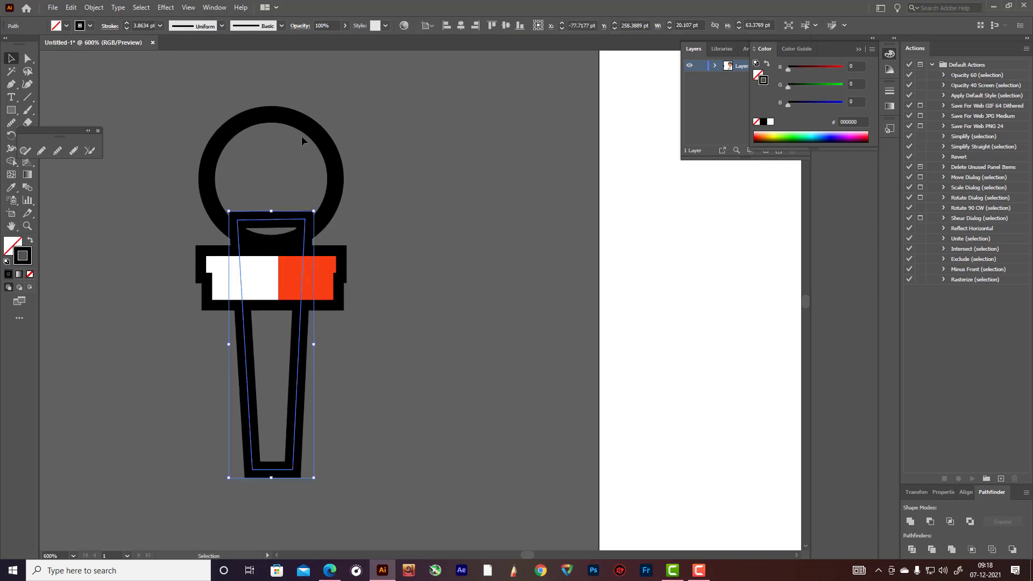
{"action": "left_click", "coordinate": [302, 136], "text": "shift"}
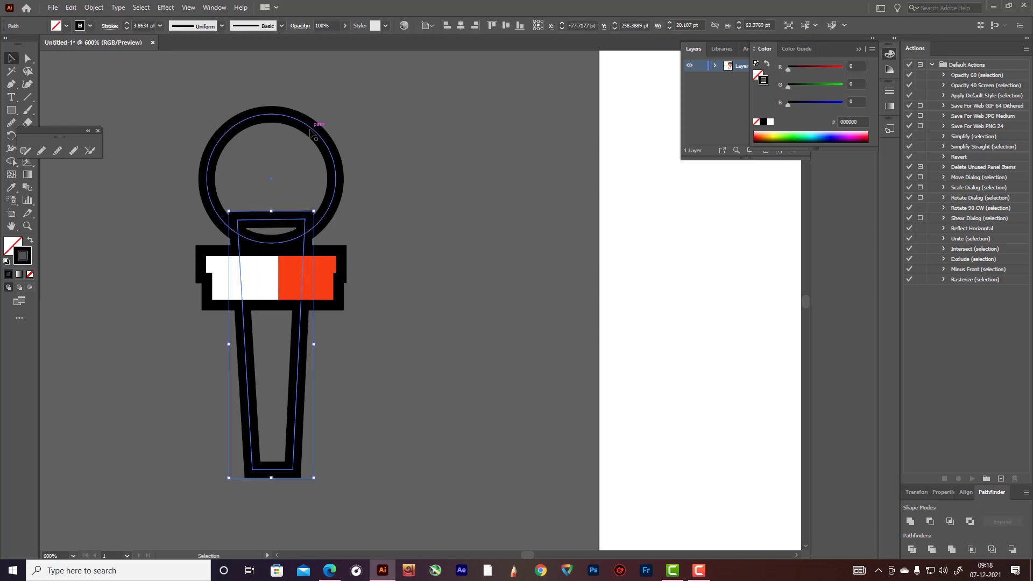
{"action": "left_click", "coordinate": [294, 425]}
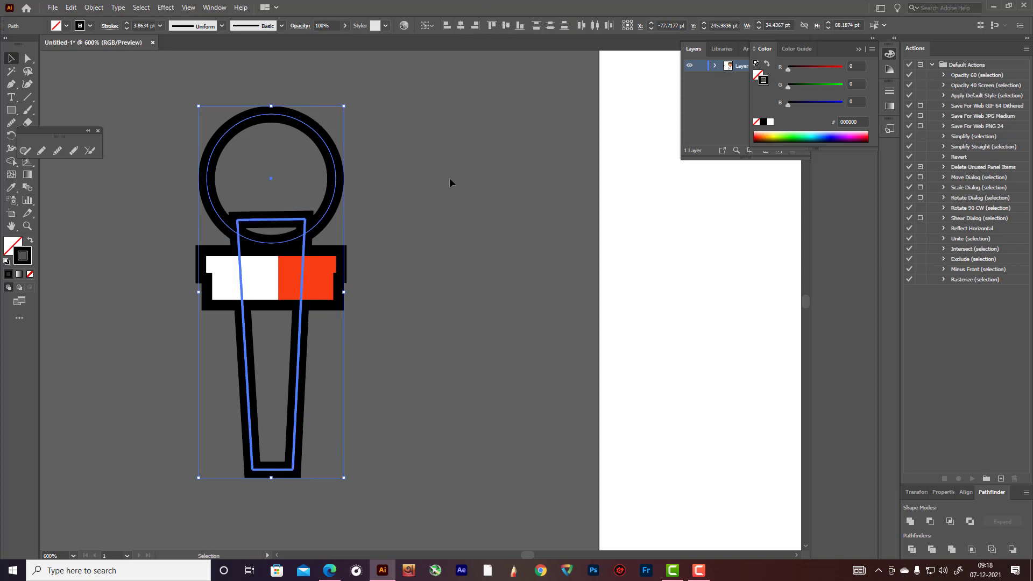
{"action": "left_click", "coordinate": [413, 190]}
- Nudge the circle one step left and one step back right, and deselect it
{"action": "left_click", "coordinate": [316, 140]}
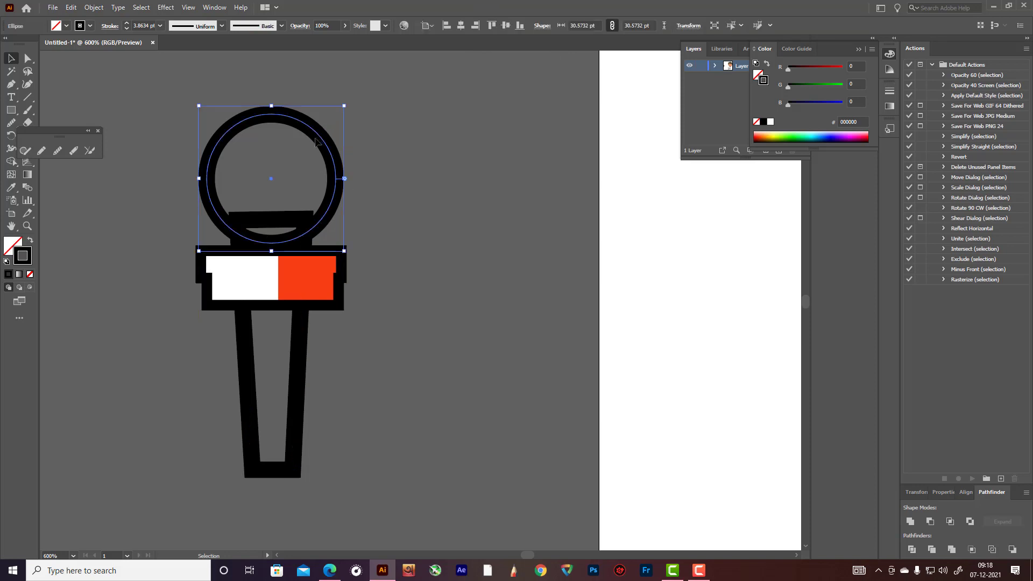
{"action": "key", "text": "Left"}
{"action": "key", "text": "Right"}
{"action": "left_click", "coordinate": [384, 195]}
{"action": "scroll", "coordinate": [386, 197], "scroll_direction": "up", "scroll_amount": 3}
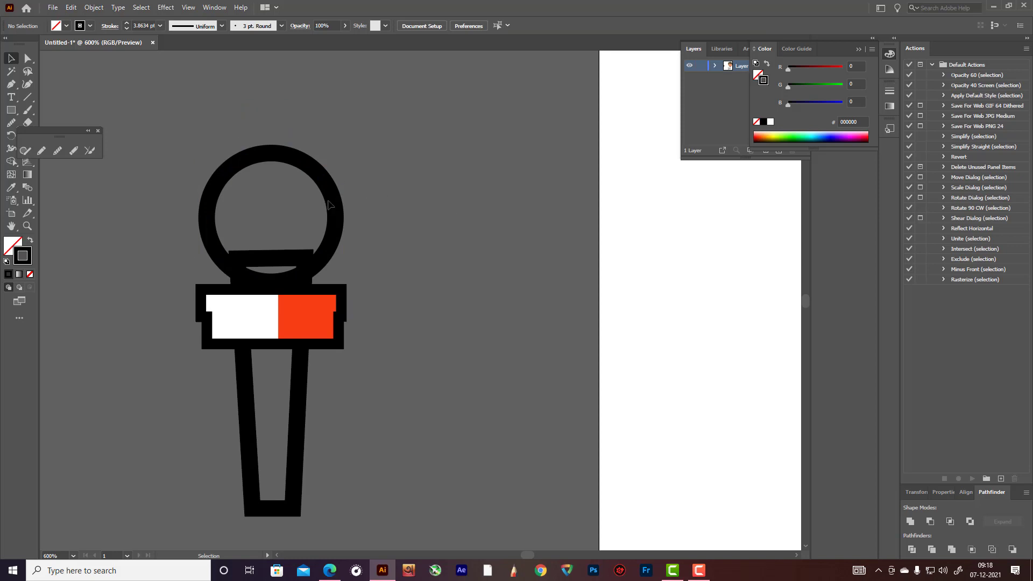
{"action": "left_click", "coordinate": [341, 215]}
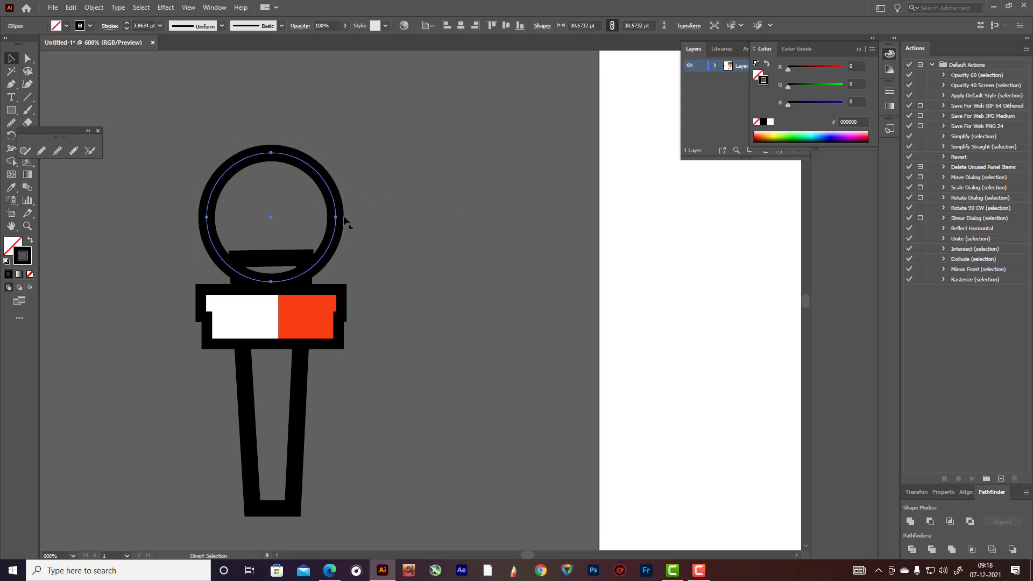
{"action": "key", "text": "v"}
{"action": "left_click", "coordinate": [386, 208]}
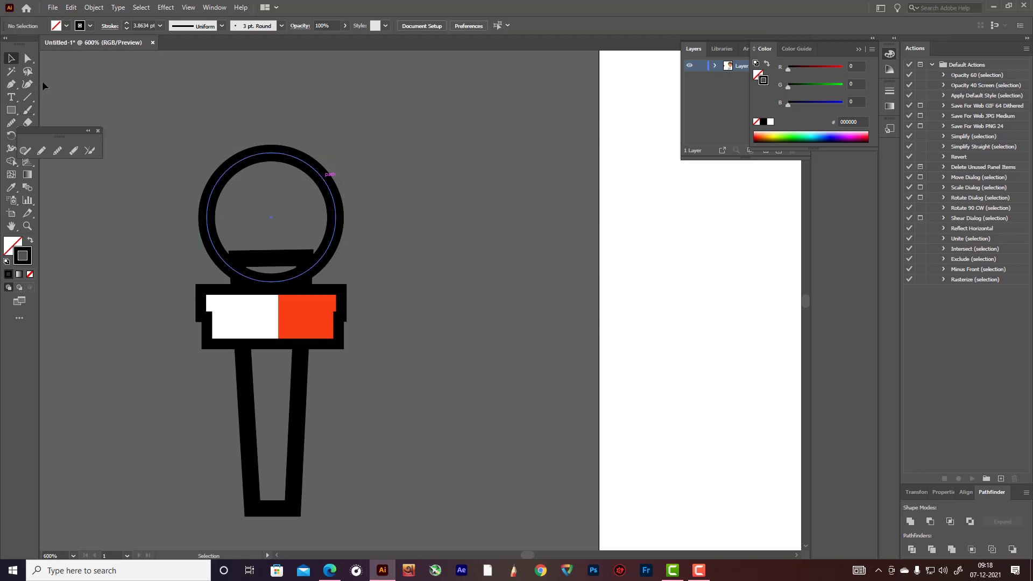
- Close the floating pencil tools and duplicate the circle into the empty area to the right of the original
{"action": "left_click", "coordinate": [99, 130]}
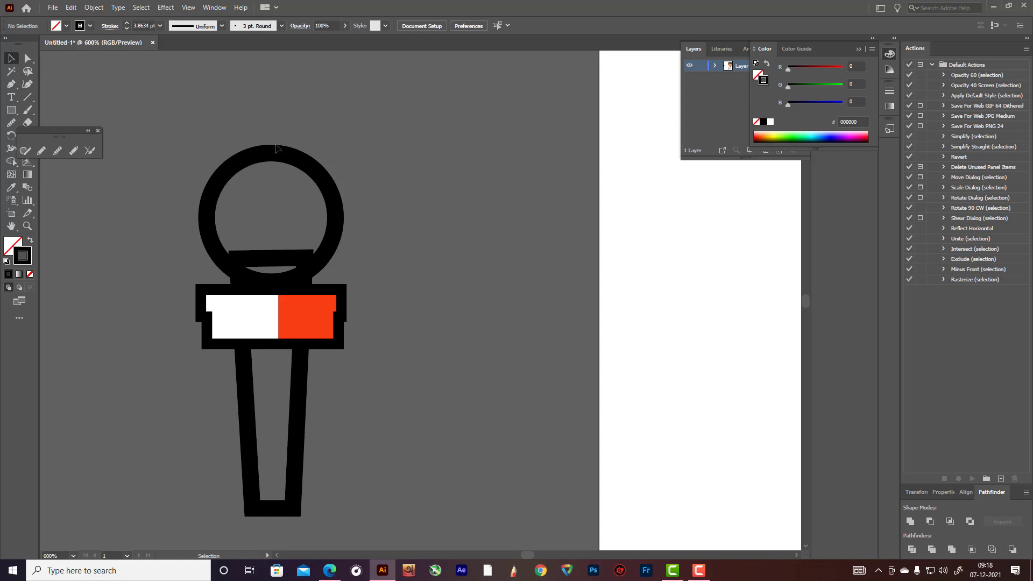
{"action": "left_click_drag", "start_coordinate": [308, 172], "coordinate": [521, 173]}
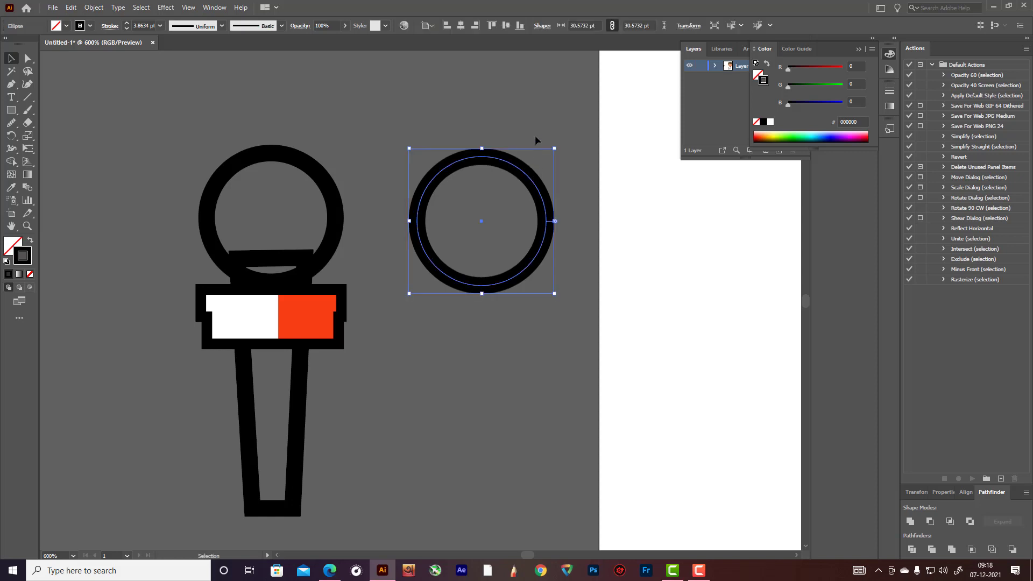
{"action": "left_click", "coordinate": [535, 138]}
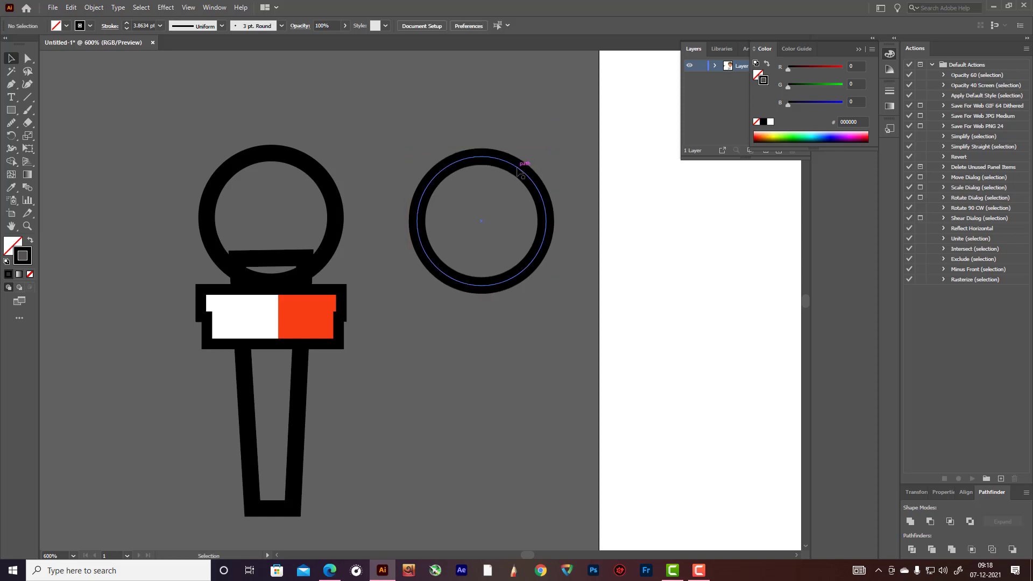
- Draw a three-point curved line with the Pen tool diagonally across the duplicate circle, from its lower left past its upper right
{"action": "left_click", "coordinate": [10, 84]}
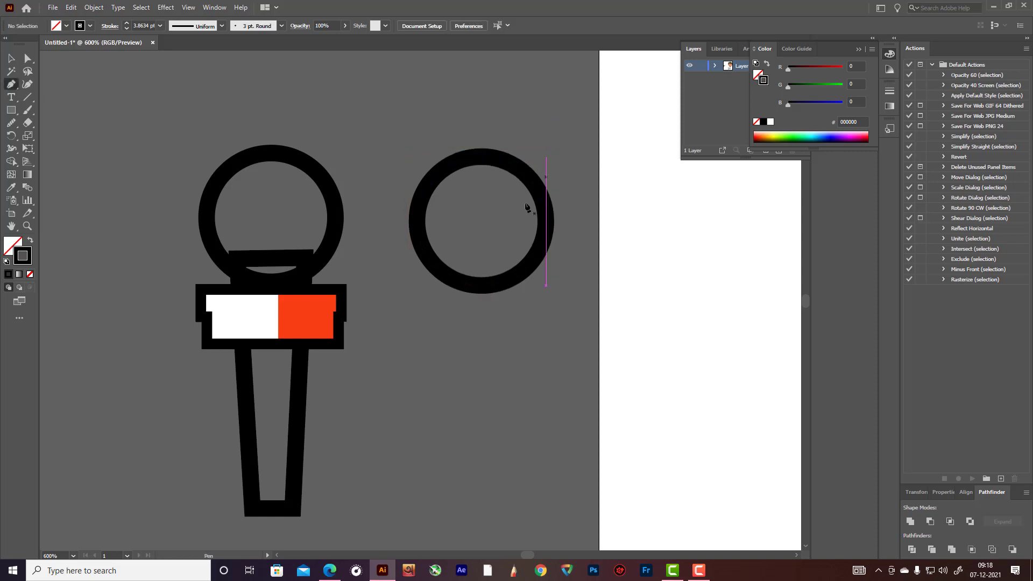
{"action": "left_click", "coordinate": [399, 267]}
{"action": "left_click_drag", "start_coordinate": [544, 187], "coordinate": [585, 147]}
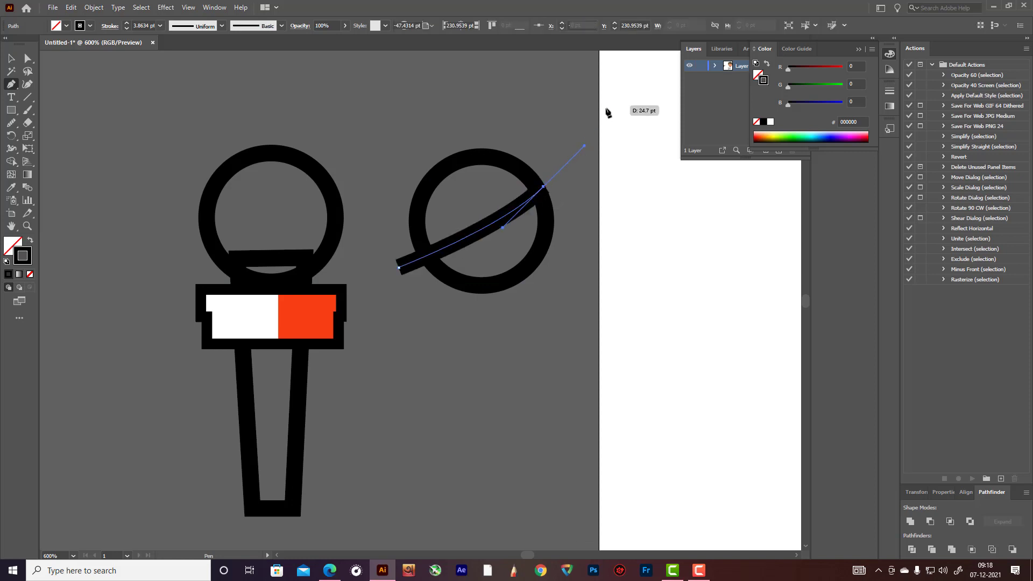
{"action": "left_click", "coordinate": [590, 138]}
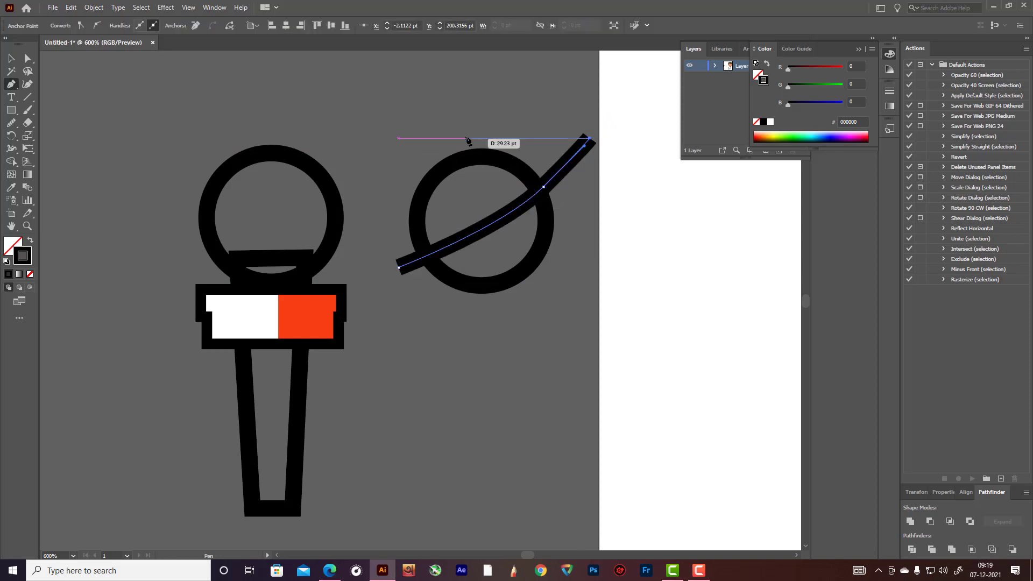
{"action": "left_click", "coordinate": [11, 59]}
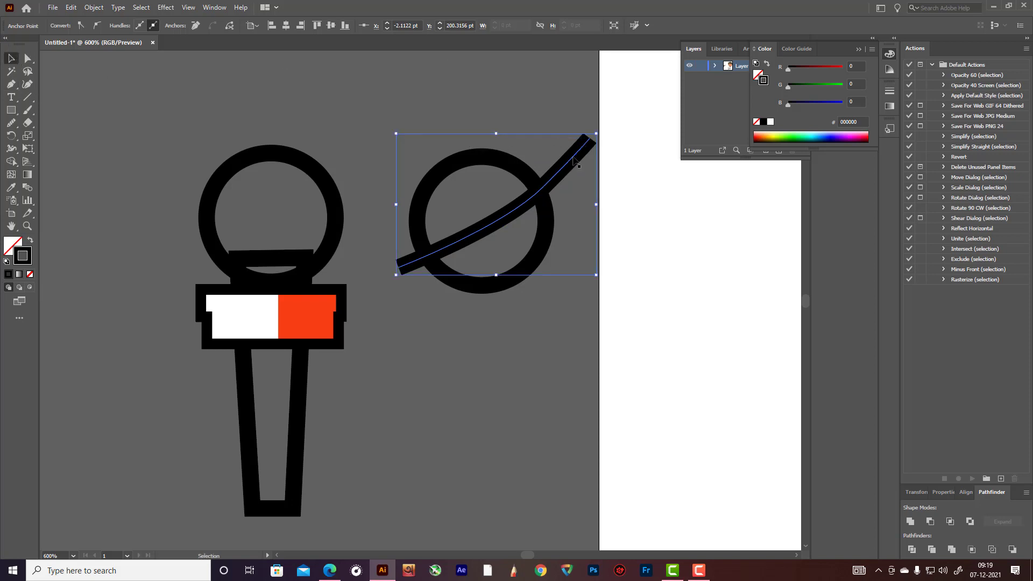
- Bend the diagonal line into a smoother arc by moving its middle point slightly down and right with the Curvature tool, and deselect it
{"action": "left_click", "coordinate": [28, 84]}
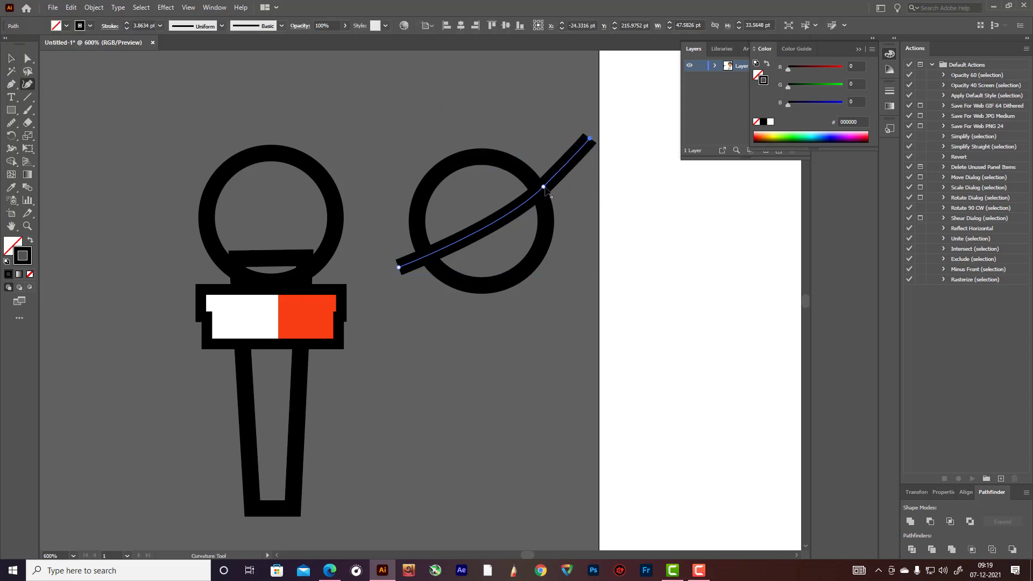
{"action": "left_click_drag", "start_coordinate": [552, 196], "coordinate": [551, 199]}
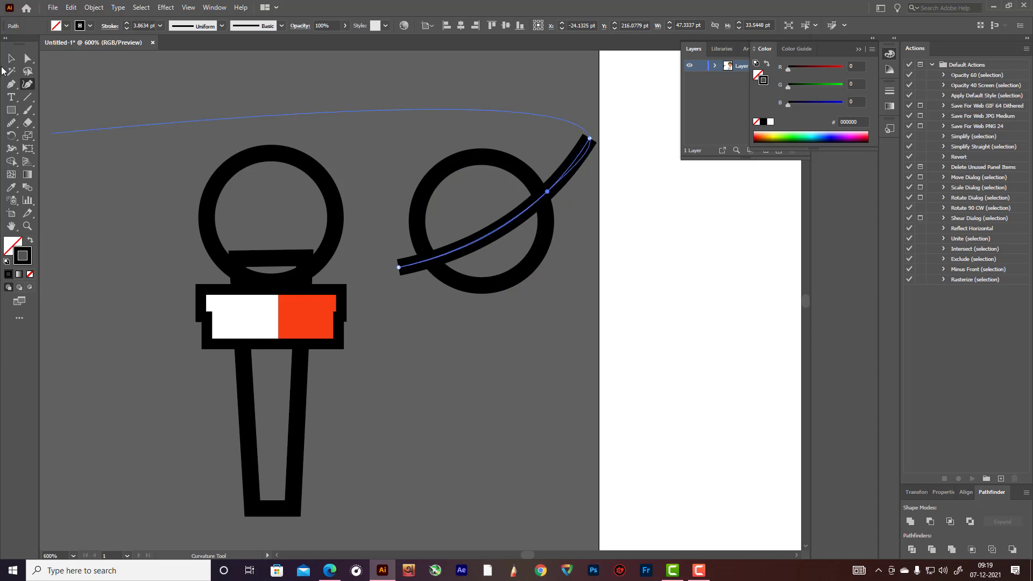
{"action": "left_click", "coordinate": [12, 59]}
{"action": "left_click", "coordinate": [510, 105]}
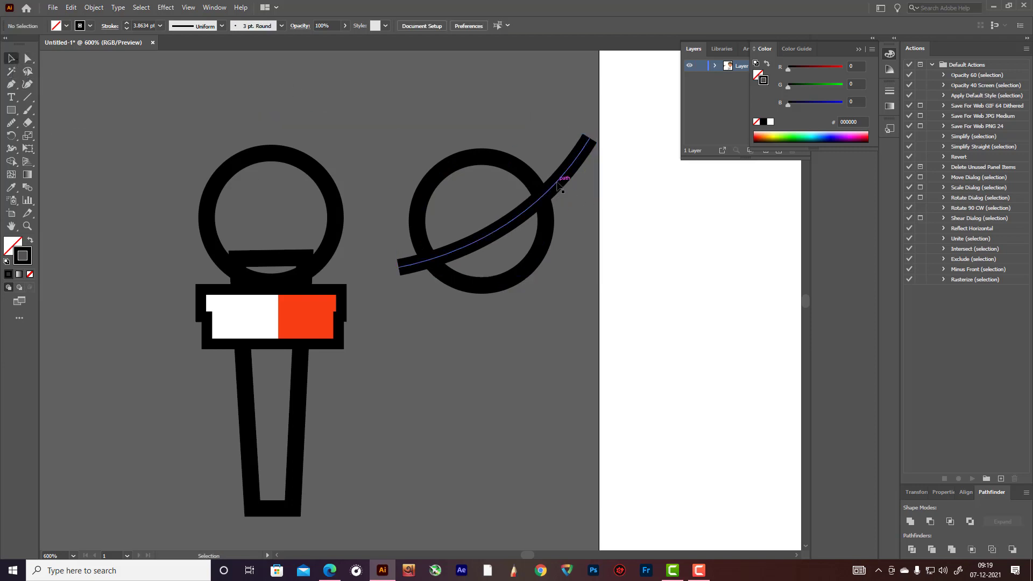
- Duplicate the diagonal arc twice toward its upper left and once toward its lower right, making four parallel arcs across the circle
{"action": "left_click_drag", "start_coordinate": [557, 183], "coordinate": [541, 167], "text": "alt"}
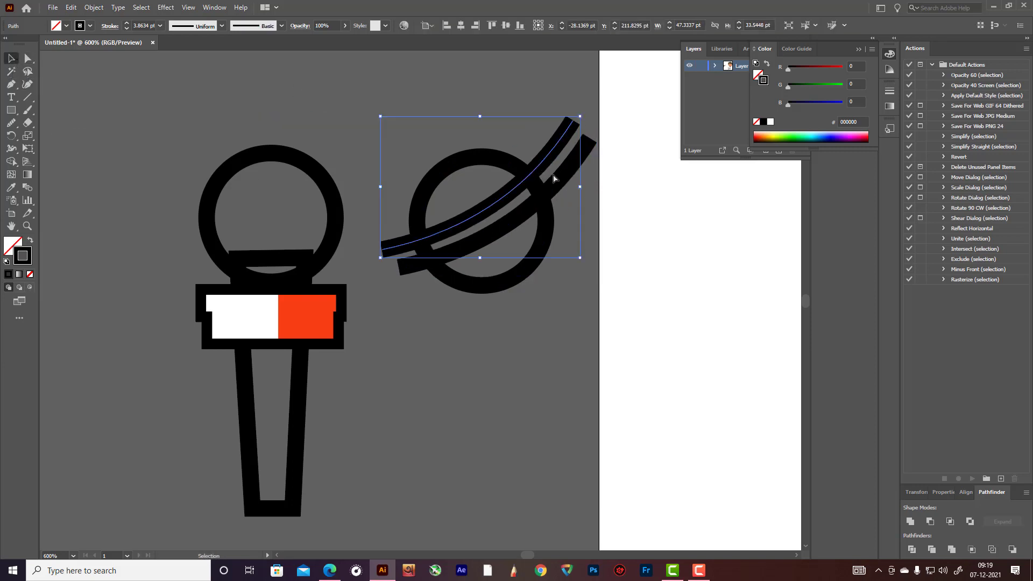
{"action": "key", "text": "ctrl"}
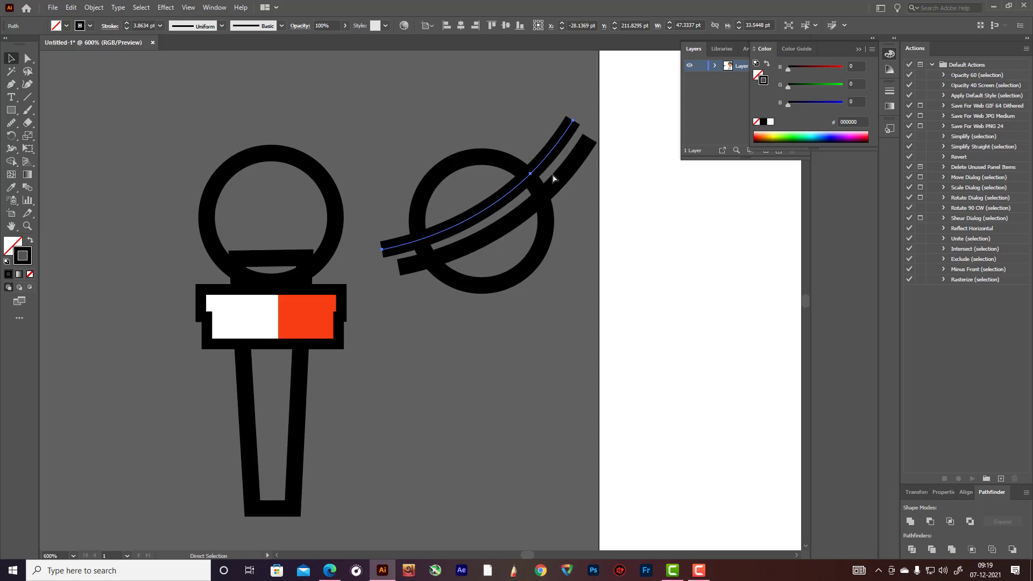
{"action": "key", "text": "ctrl+d"}
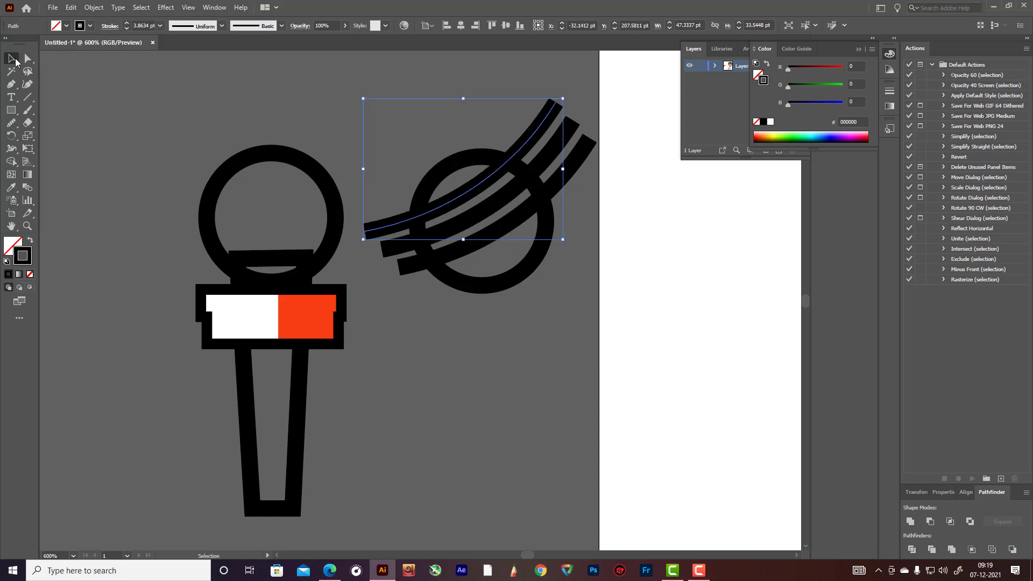
{"action": "left_click", "coordinate": [563, 122]}
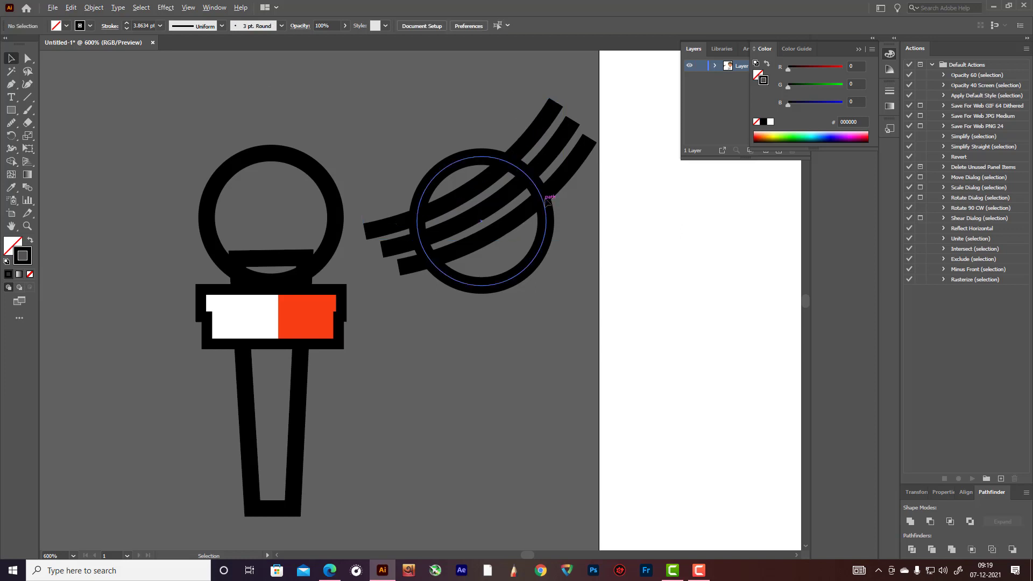
{"action": "left_click_drag", "start_coordinate": [562, 181], "coordinate": [573, 205]}
{"action": "left_click", "coordinate": [584, 221]}
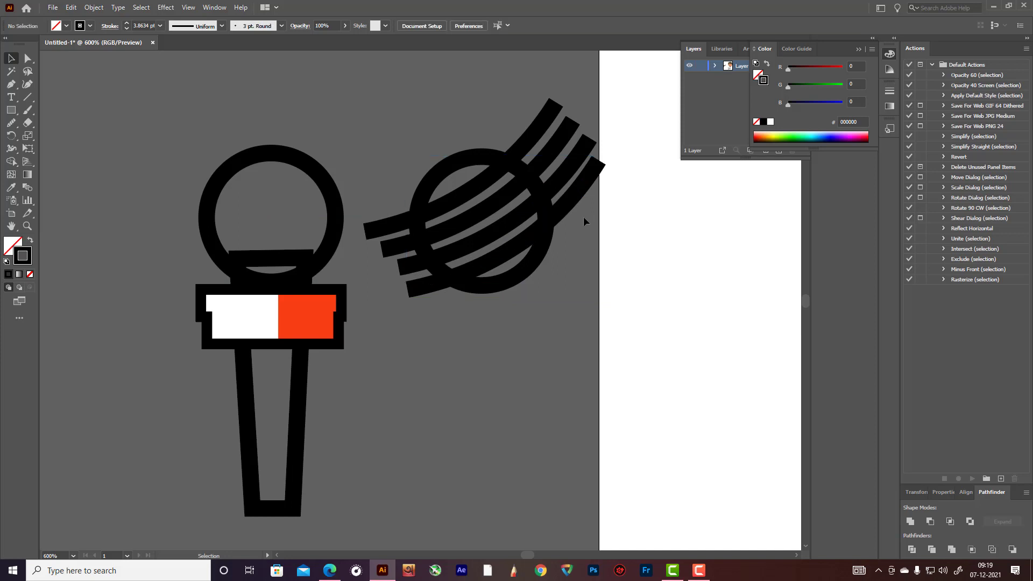
- Copy the four arcs in place and rotate the copies to about 288.7° so they cross the originals over the circle
{"action": "left_click_drag", "start_coordinate": [535, 102], "coordinate": [595, 169]}
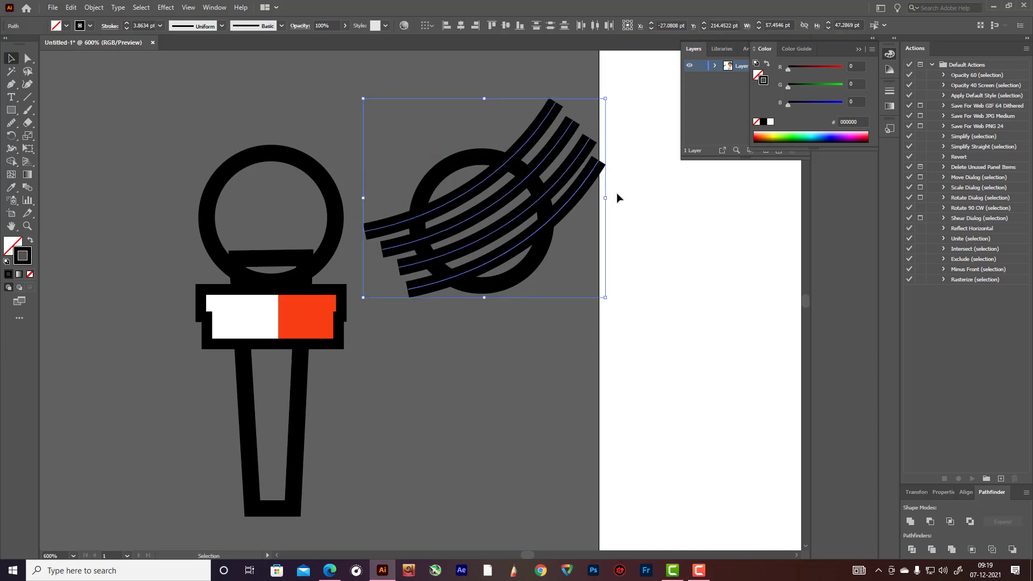
{"action": "key", "text": "a"}
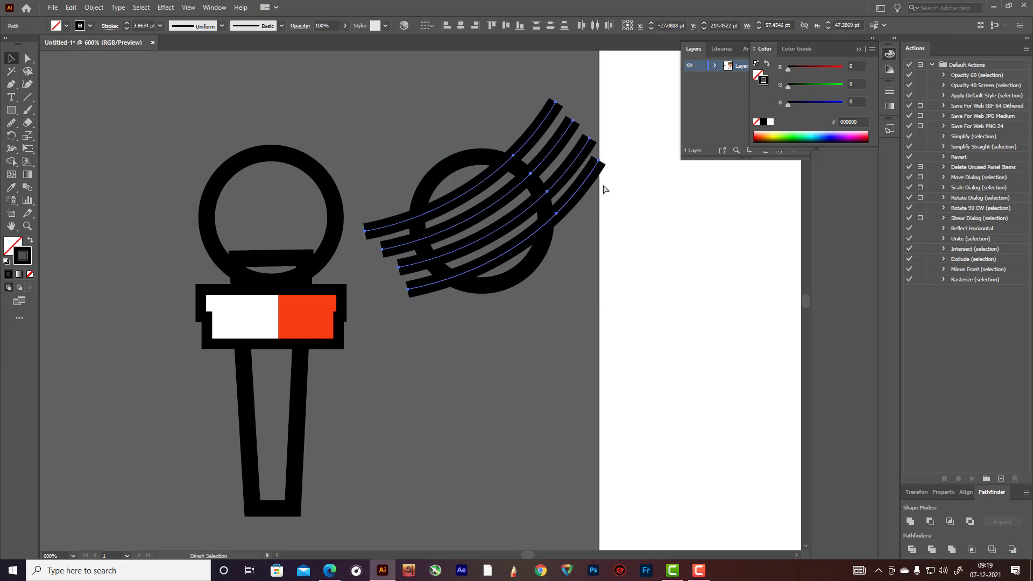
{"action": "key", "text": "v"}
{"action": "mouse_move", "coordinate": [609, 92]}
{"action": "left_mouse_down"}
{"action": "mouse_move", "coordinate": [620, 122]}
{"action": "mouse_move", "coordinate": [589, 285]}
{"action": "mouse_move", "coordinate": [606, 273]}
{"action": "left_mouse_up"}
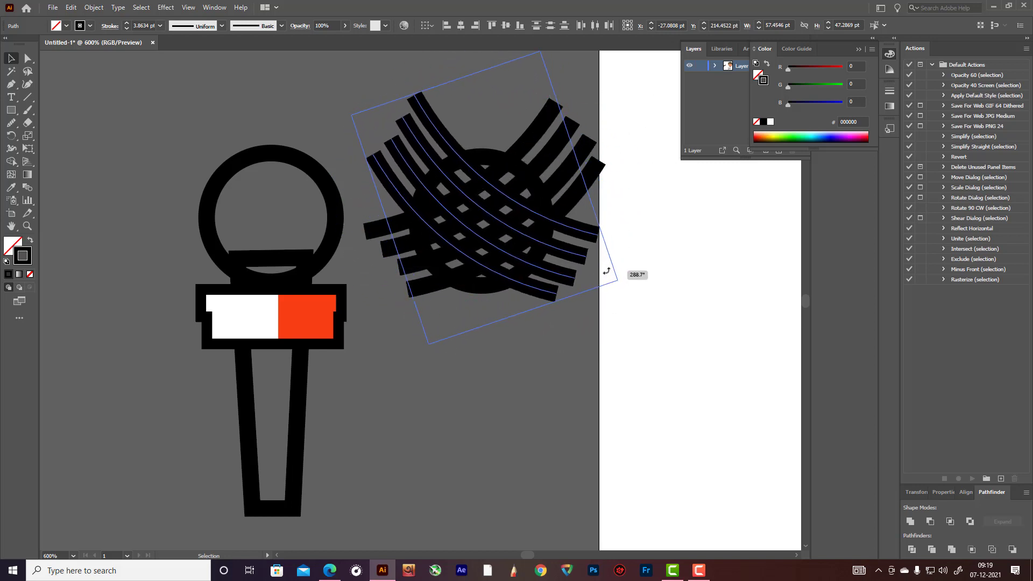
{"action": "left_click_drag", "start_coordinate": [606, 271], "coordinate": [606, 271]}
{"action": "left_click", "coordinate": [490, 111]}
- Outline the strokes of the circle and all the crossing arcs
{"action": "left_click_drag", "start_coordinate": [436, 79], "coordinate": [589, 318]}
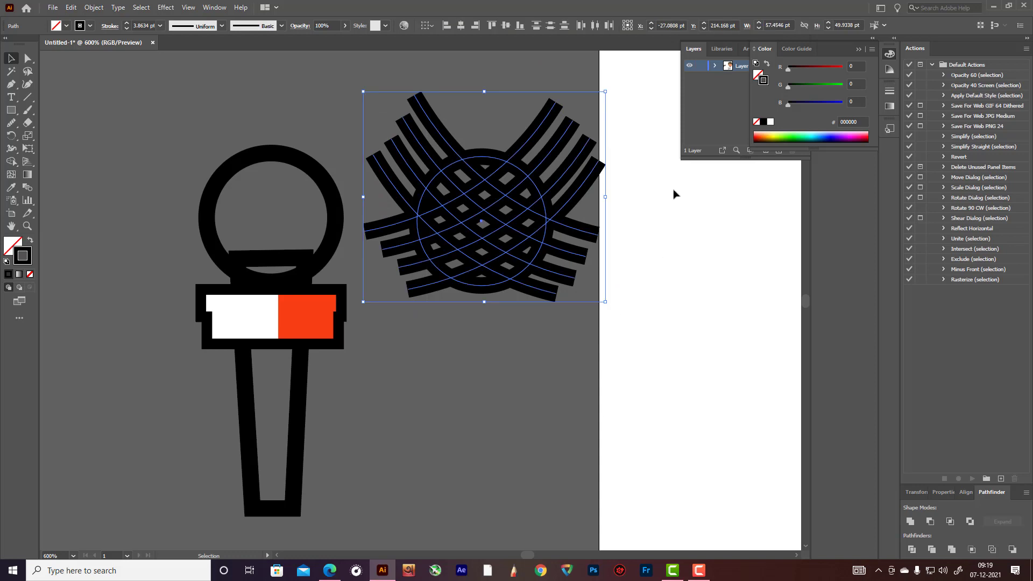
{"action": "left_click", "coordinate": [94, 8]}
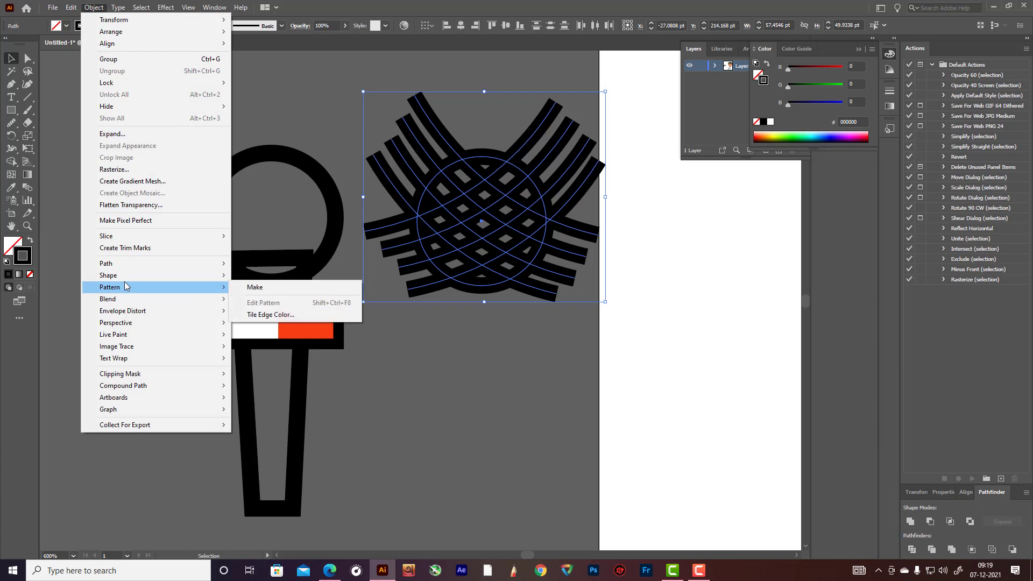
{"action": "mouse_move", "coordinate": [218, 265]}
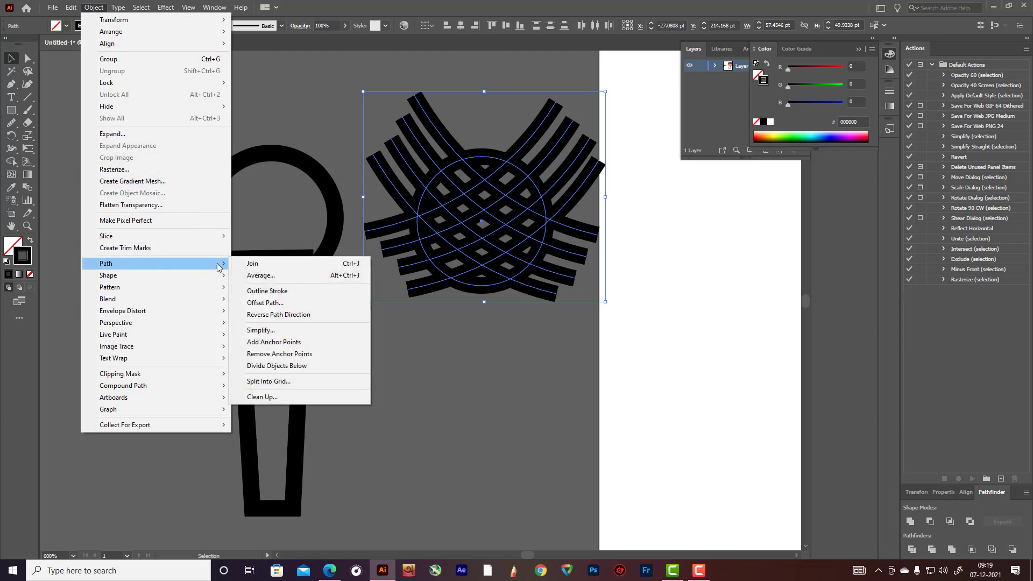
{"action": "left_click", "coordinate": [283, 292]}
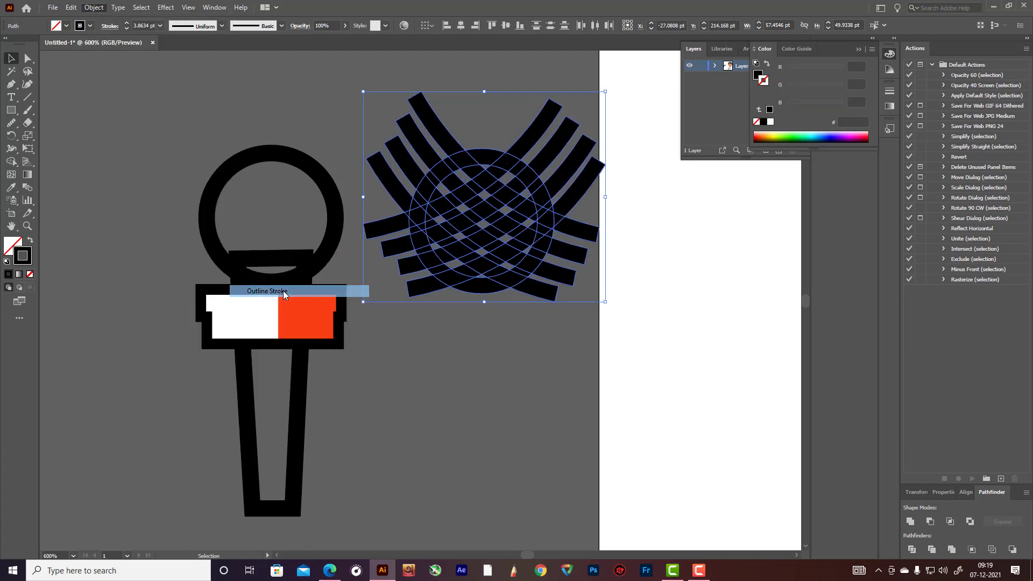
- Remove the arc ends protruding beyond the right half of the circle with the Shape Builder tool
{"action": "left_click", "coordinate": [11, 161]}
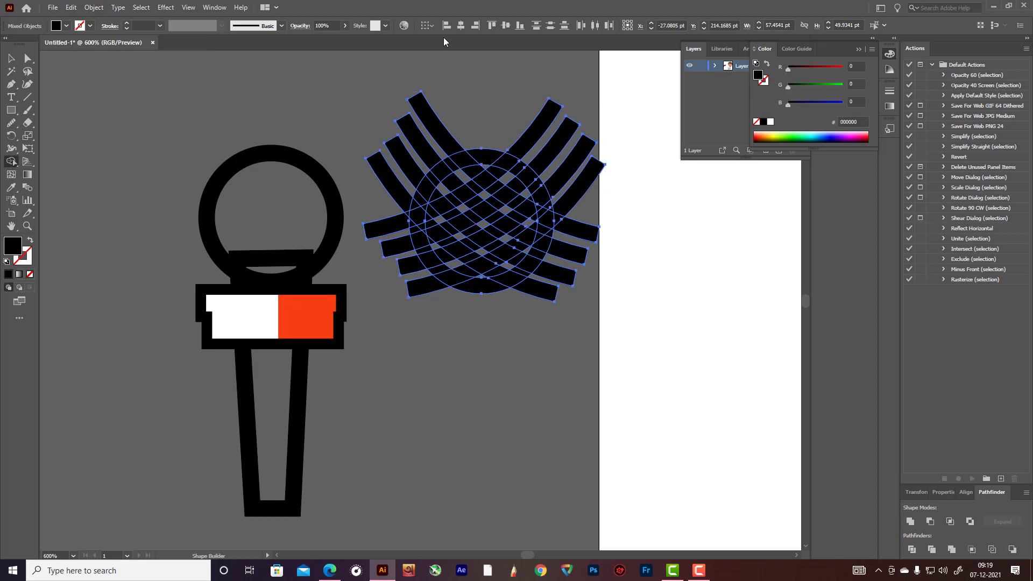
{"action": "left_click", "coordinate": [532, 143], "text": "alt"}
{"action": "left_click", "coordinate": [550, 157], "text": "alt"}
{"action": "left_click", "coordinate": [561, 177], "text": "alt"}
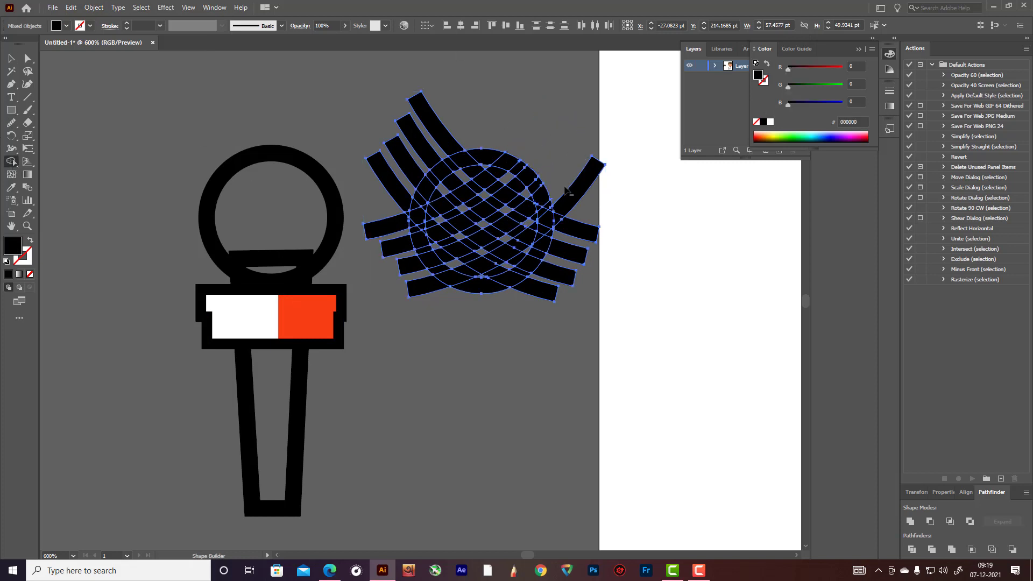
{"action": "left_click", "coordinate": [566, 201], "text": "alt"}
{"action": "left_click", "coordinate": [562, 227], "text": "alt"}
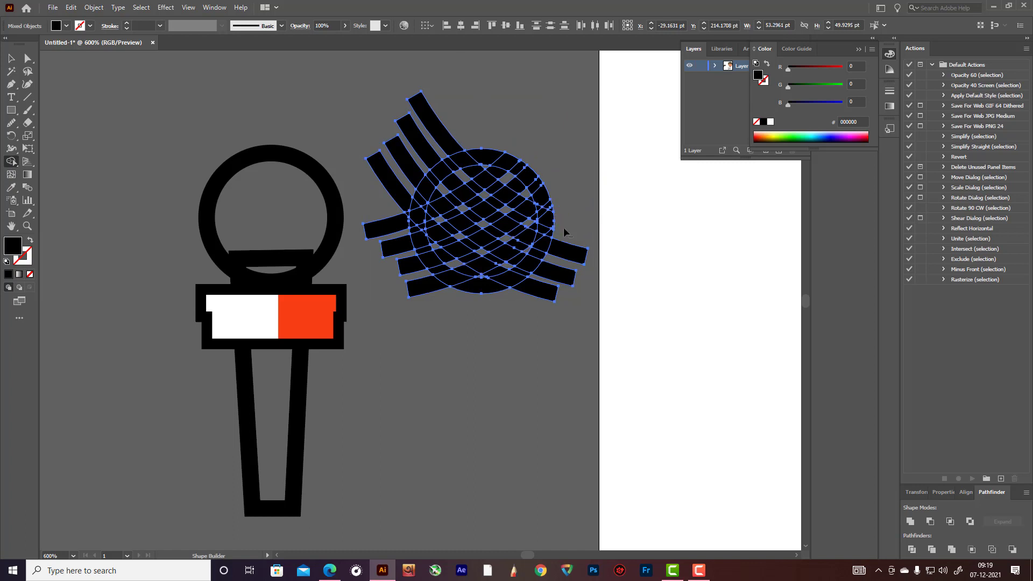
{"action": "left_click", "coordinate": [563, 254], "text": "alt"}
{"action": "left_click", "coordinate": [554, 275], "text": "alt"}
{"action": "left_click", "coordinate": [536, 290], "text": "alt"}
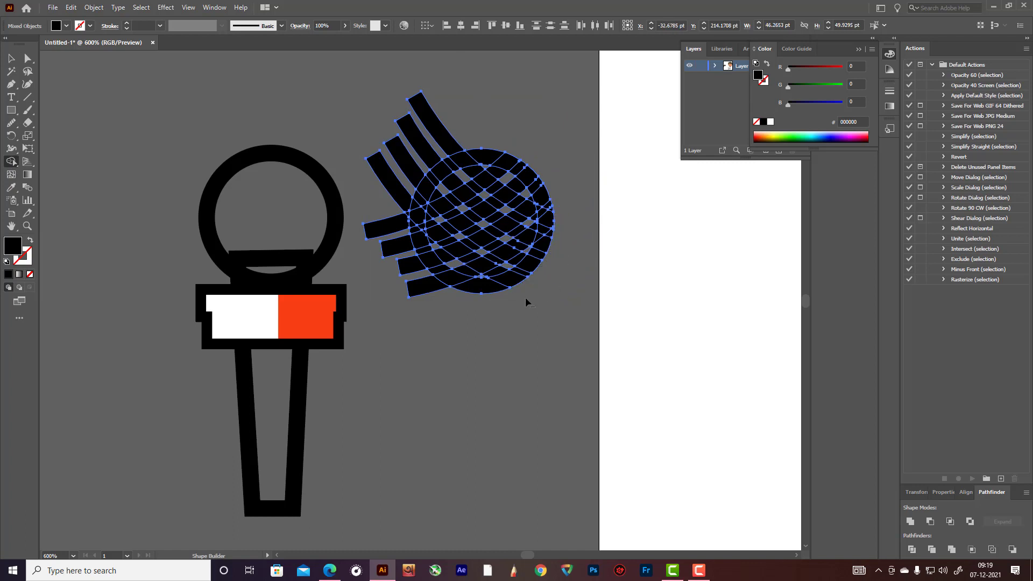
- Remove the remaining arc ends protruding beyond the left half of the circle with the Shape Builder tool
{"action": "left_click", "coordinate": [424, 288], "text": "alt"}
{"action": "left_click", "coordinate": [411, 265], "text": "alt"}
{"action": "left_click", "coordinate": [398, 248], "text": "alt"}
{"action": "left_click", "coordinate": [389, 229], "text": "alt"}
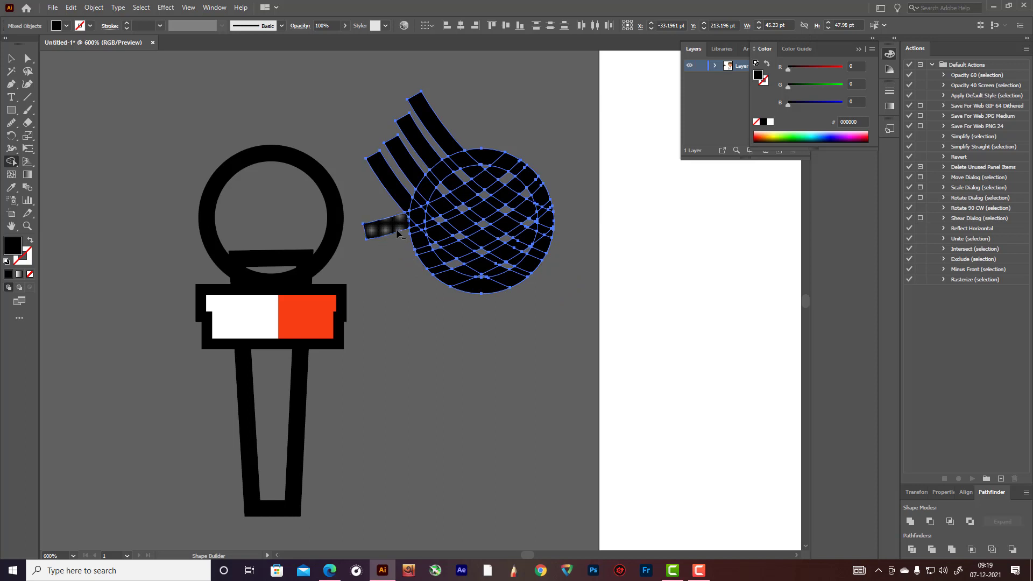
{"action": "left_click", "coordinate": [407, 212], "text": "alt"}
{"action": "left_click", "coordinate": [421, 185], "text": "alt"}
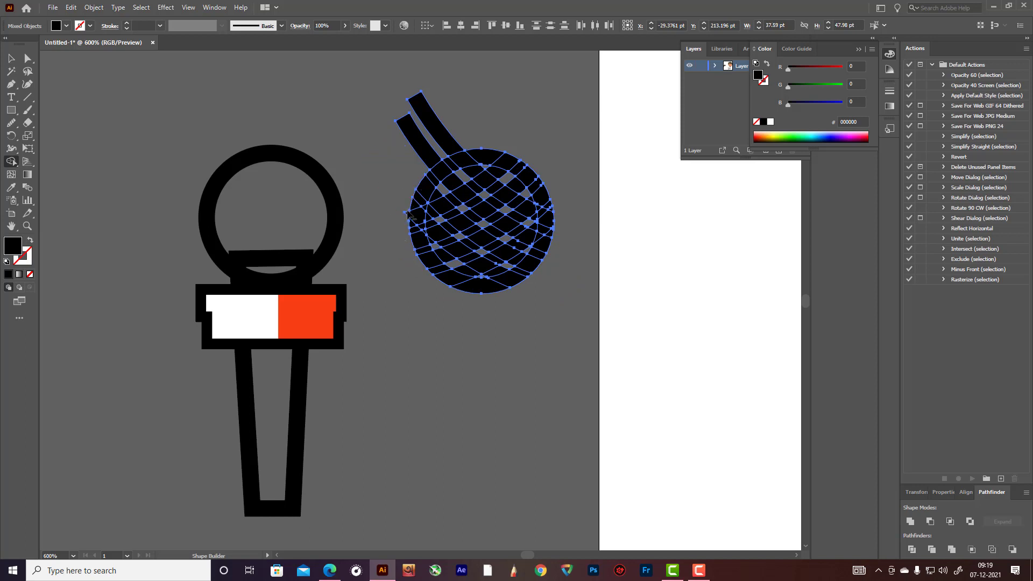
{"action": "left_click", "coordinate": [417, 141], "text": "alt"}
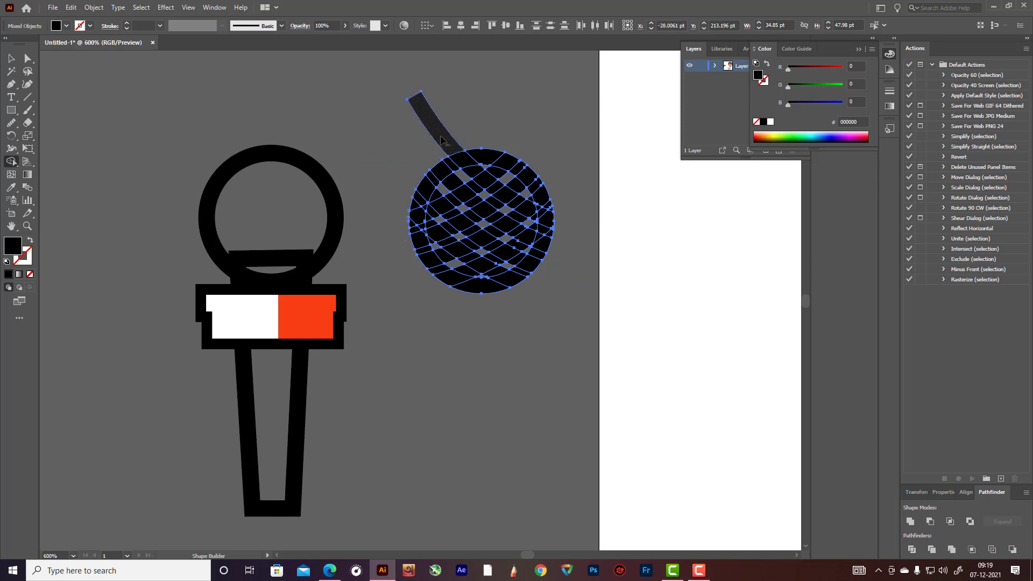
{"action": "left_click", "coordinate": [438, 125], "text": "alt"}
- Unite the trimmed circle and crossing bands into a single mesh shape
{"action": "left_click", "coordinate": [11, 58]}
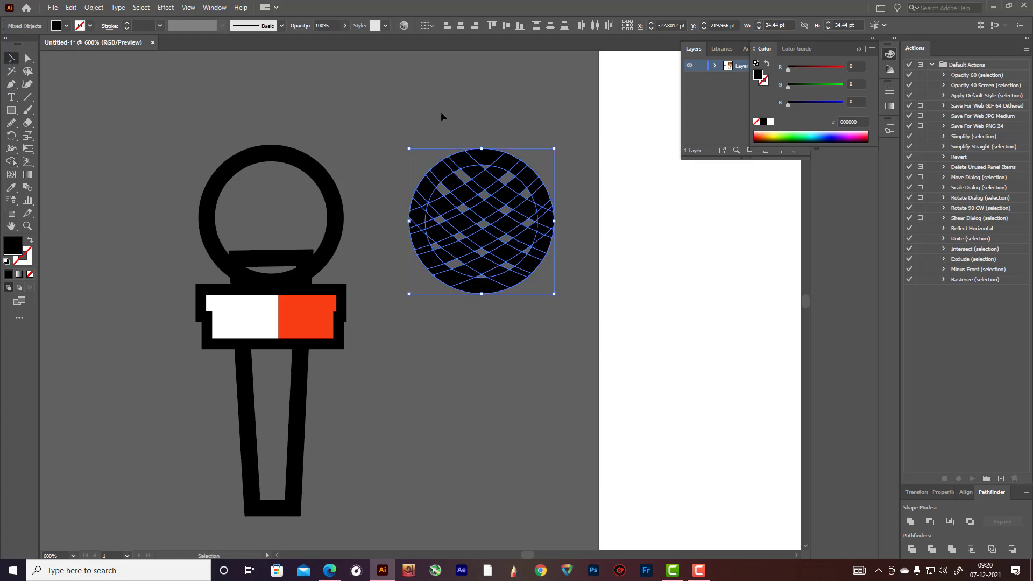
{"action": "left_click_drag", "start_coordinate": [441, 117], "coordinate": [563, 281]}
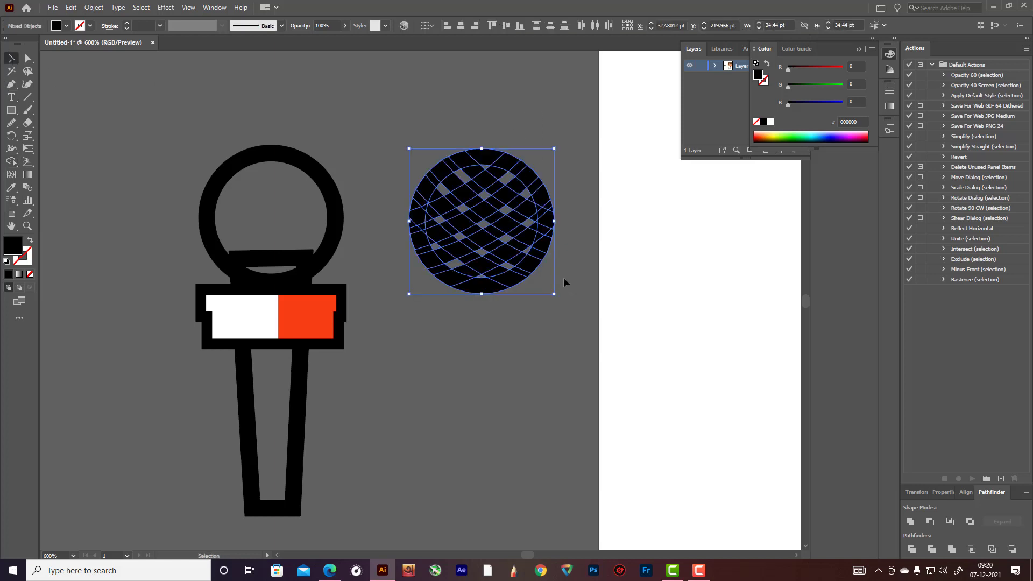
{"action": "left_click", "coordinate": [911, 521]}
{"action": "scroll", "coordinate": [513, 423], "scroll_direction": "up", "scroll_amount": 2}
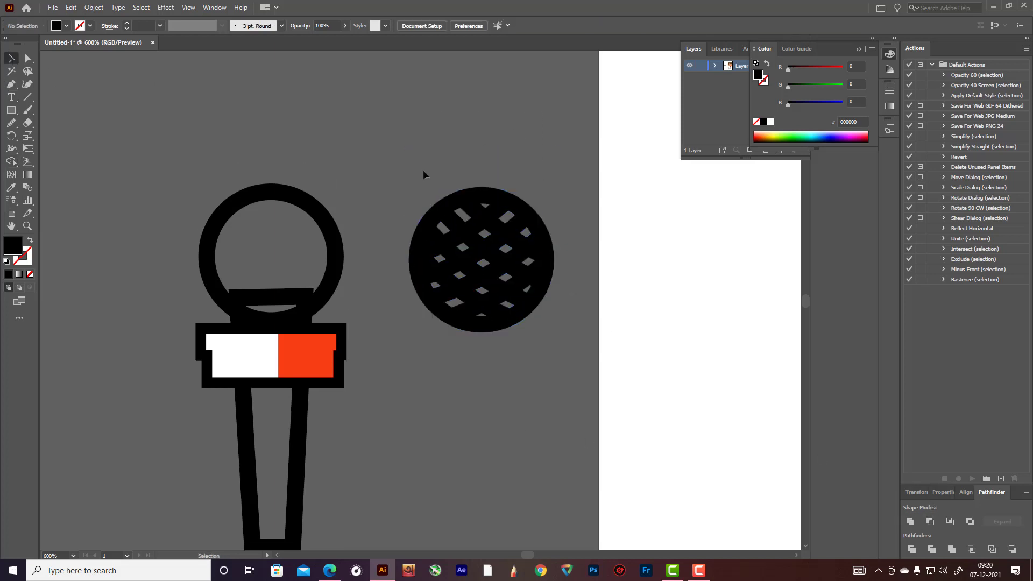
{"action": "left_click_drag", "start_coordinate": [425, 173], "coordinate": [565, 295]}
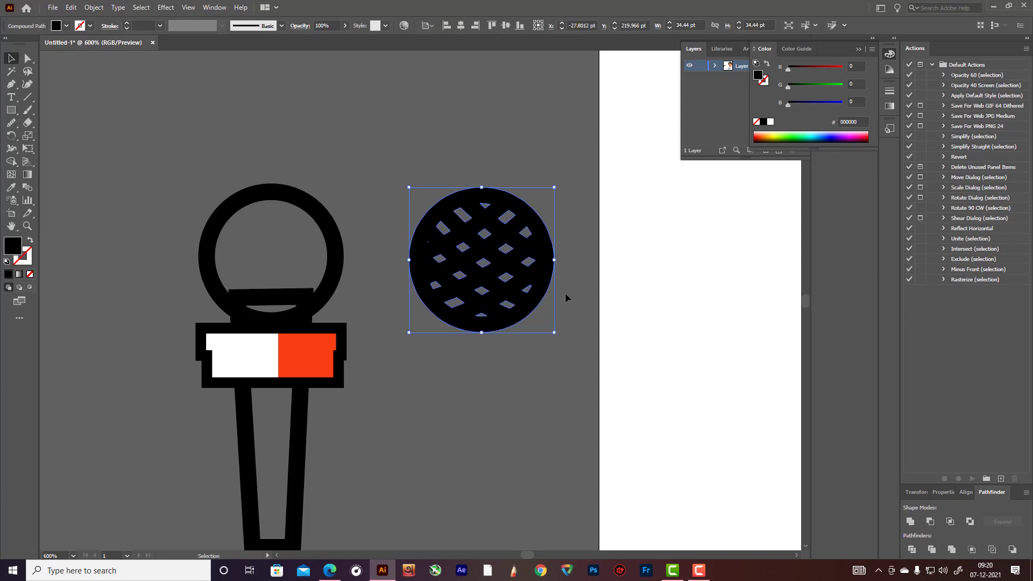
- Fill the microphone's original head circle with the off-white colour F7F1EB and deselect it
{"action": "left_click", "coordinate": [255, 202]}
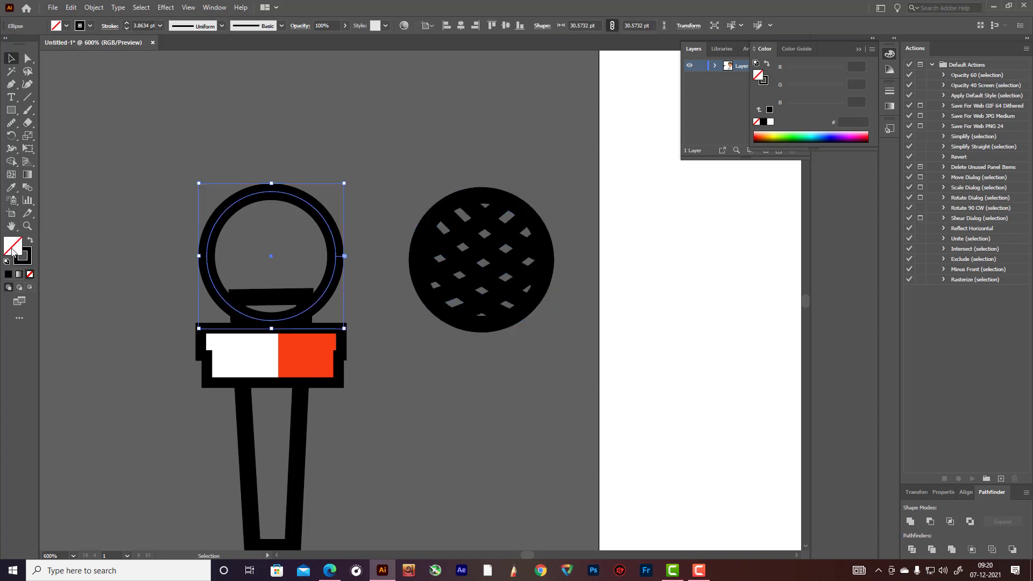
{"action": "double_click", "coordinate": [13, 252]}
{"action": "left_click", "coordinate": [190, 301]}
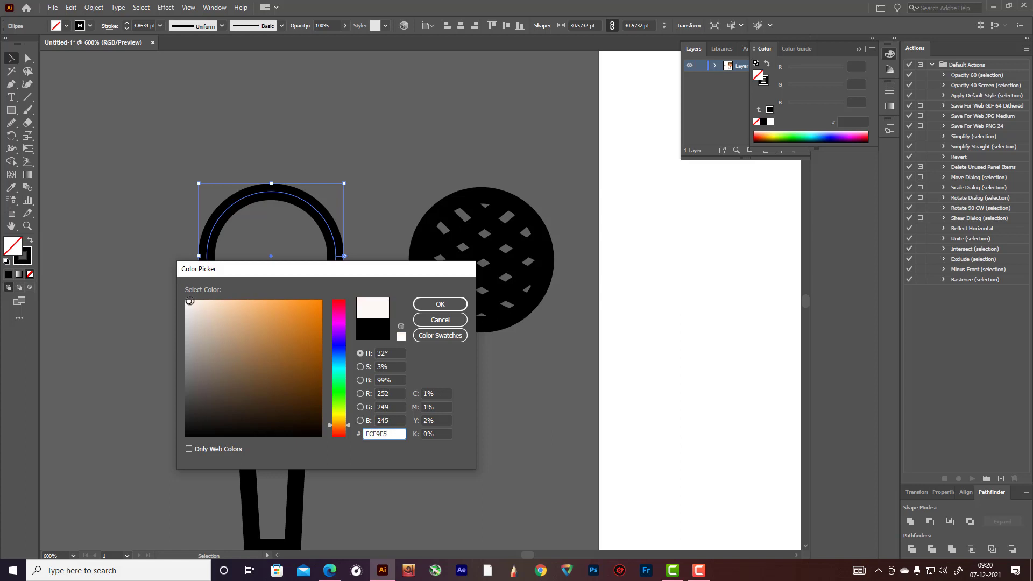
{"action": "left_click", "coordinate": [440, 304]}
{"action": "left_click", "coordinate": [457, 182]}
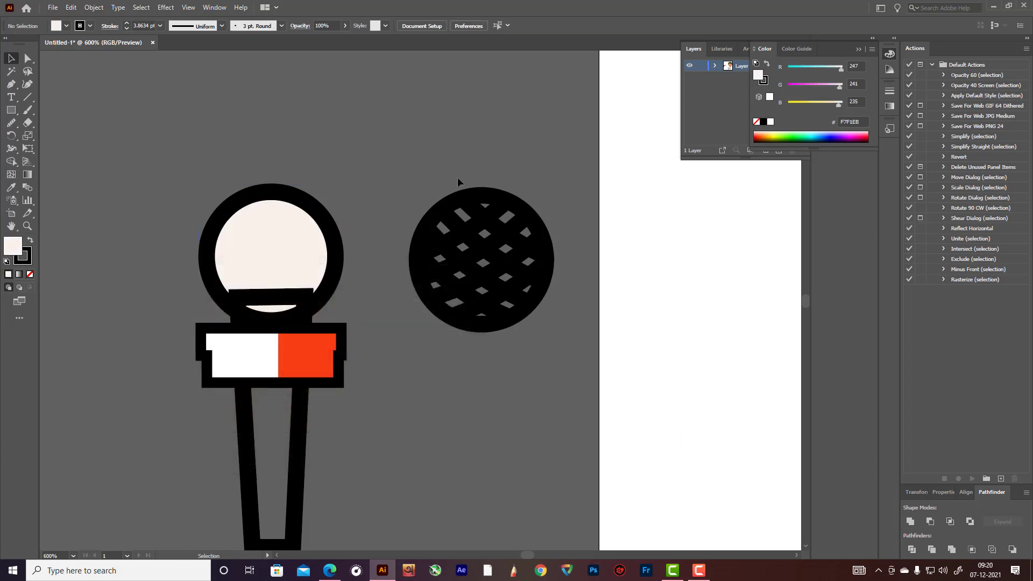
- Move the mesh shape onto the microphone's head and nudge it until it lines up with the circle
{"action": "left_click_drag", "start_coordinate": [519, 285], "coordinate": [309, 278]}
{"action": "left_click", "coordinate": [412, 253]}
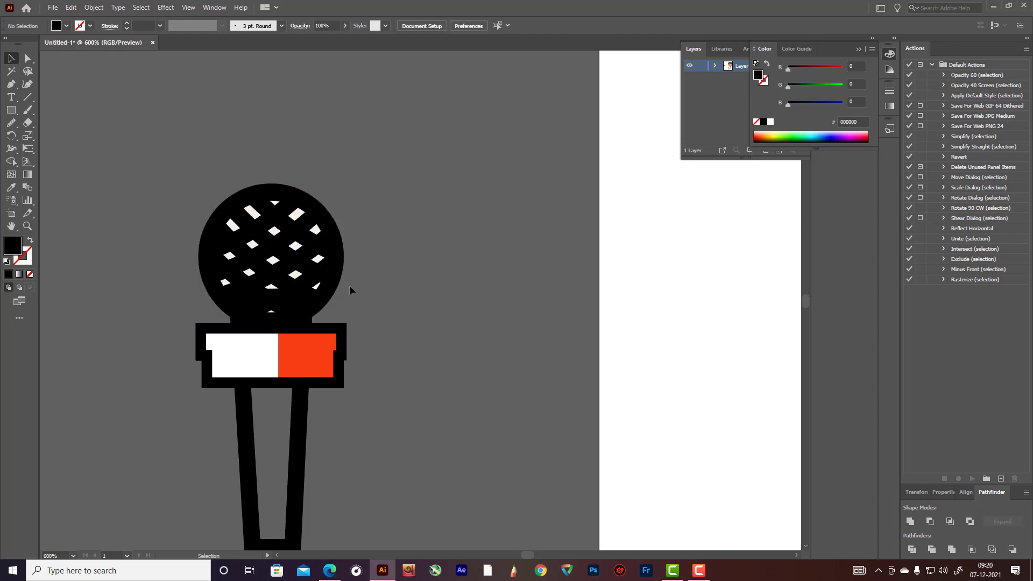
{"action": "left_click", "coordinate": [332, 279]}
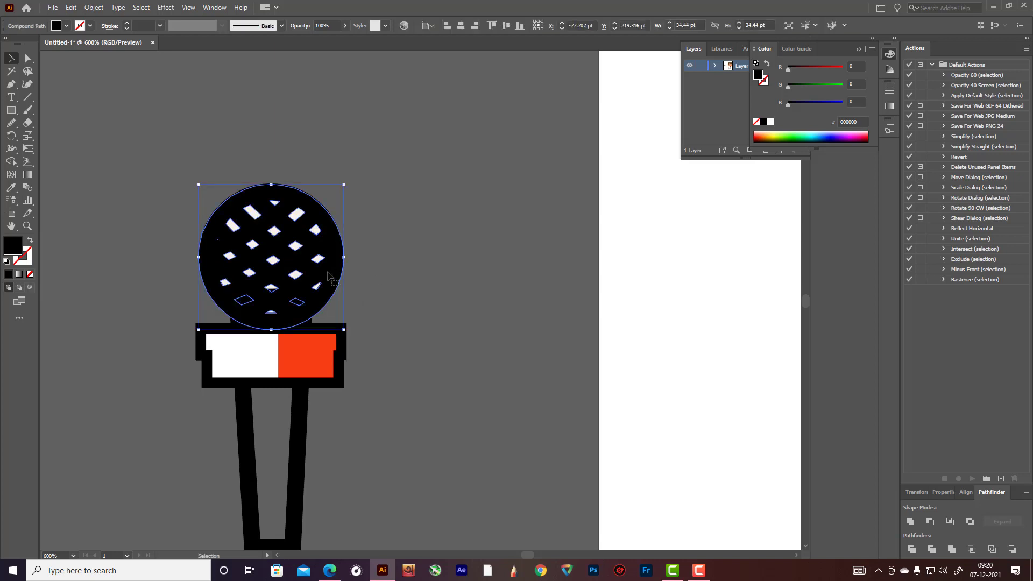
{"action": "key", "text": "Up"}
{"action": "left_click_drag", "start_coordinate": [315, 276], "coordinate": [314, 278]}
{"action": "left_click", "coordinate": [442, 299]}
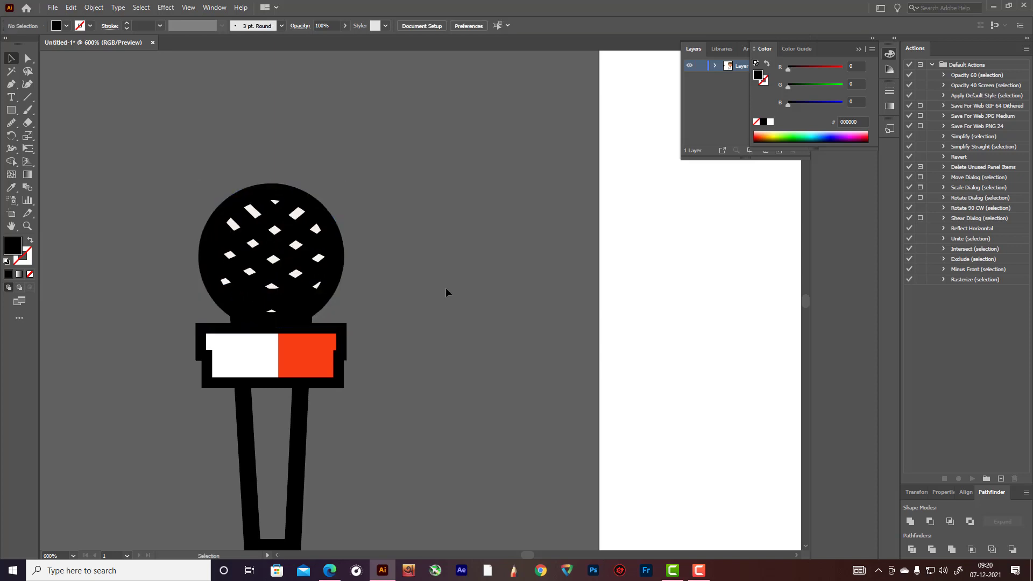
- Fill the microphone's tapered handle with the dark brown colour 352E25 and deselect it
{"action": "scroll", "coordinate": [445, 288], "scroll_direction": "down", "scroll_amount": 3}
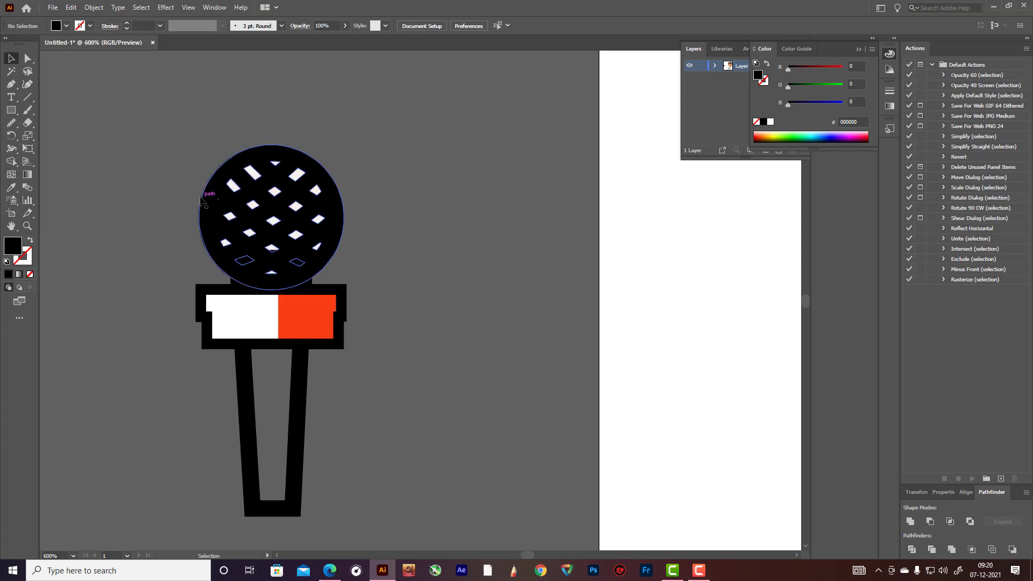
{"action": "left_click", "coordinate": [301, 378]}
{"action": "double_click", "coordinate": [18, 251]}
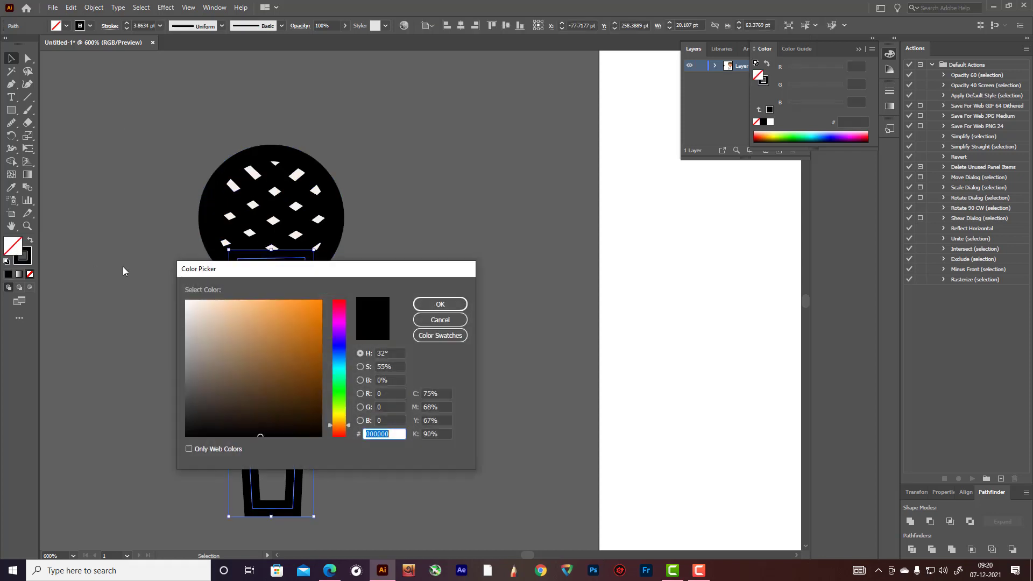
{"action": "mouse_move", "coordinate": [238, 320]}
{"action": "left_mouse_down"}
{"action": "mouse_move", "coordinate": [226, 418]}
{"action": "mouse_move", "coordinate": [226, 408]}
{"action": "left_mouse_up"}
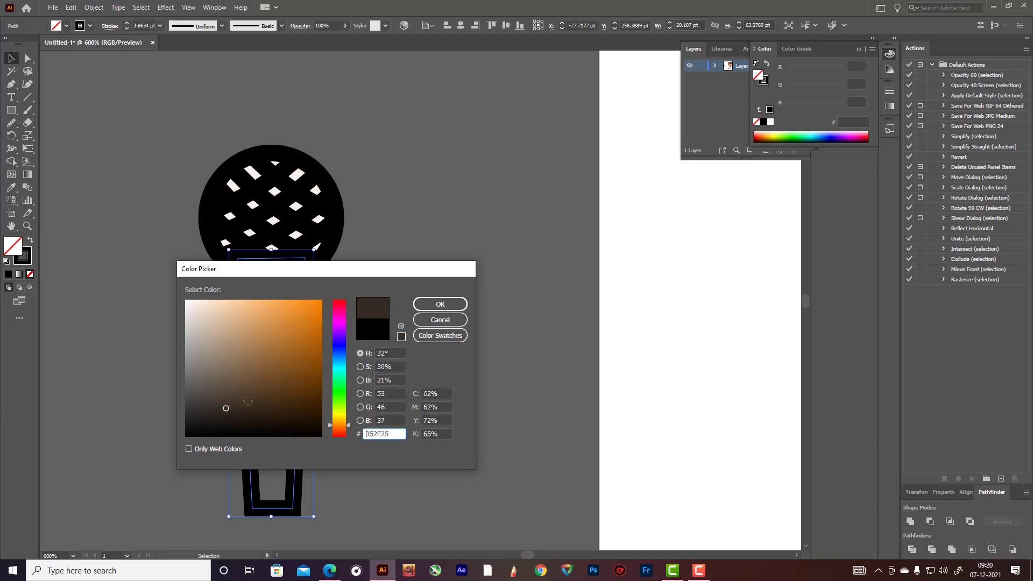
{"action": "left_click", "coordinate": [440, 304]}
{"action": "left_click", "coordinate": [484, 289]}
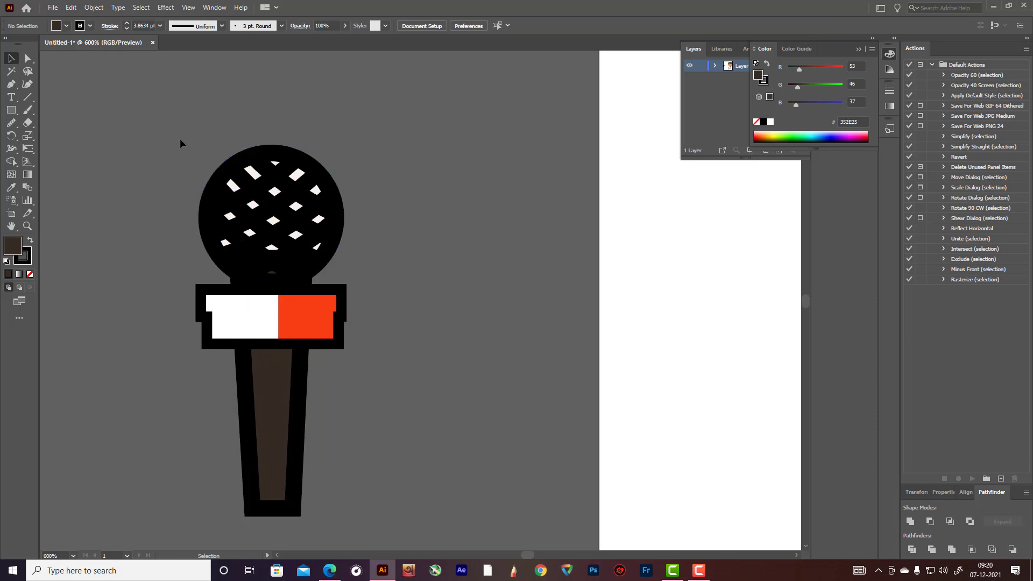
- Group all parts of the microphone into one object
{"action": "left_click_drag", "start_coordinate": [180, 137], "coordinate": [481, 540]}
{"action": "key", "text": "ctrl+g"}
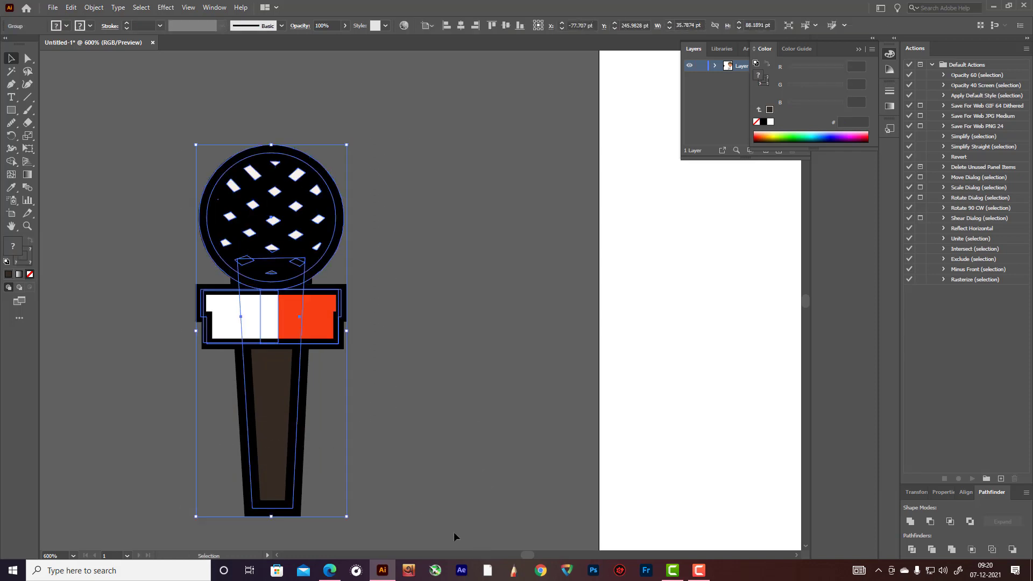
{"action": "scroll", "coordinate": [300, 462], "scroll_direction": "down", "scroll_amount": 4}
{"action": "scroll", "coordinate": [350, 473], "scroll_direction": "down", "scroll_amount": 3}
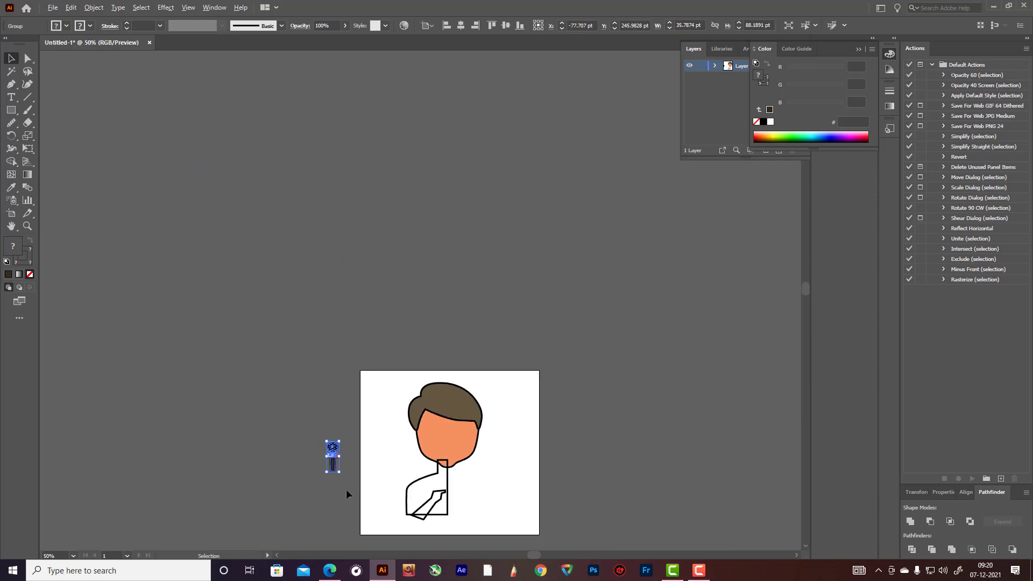
- Move the grouped microphone onto the character so its handle sits in the hand, and deselect it
{"action": "scroll", "coordinate": [347, 489], "scroll_direction": "up", "scroll_amount": 2}
{"action": "scroll", "coordinate": [347, 493], "scroll_direction": "up", "scroll_amount": 1}
{"action": "scroll", "coordinate": [346, 493], "scroll_direction": "down", "scroll_amount": 2}
{"action": "scroll", "coordinate": [350, 495], "scroll_direction": "up", "scroll_amount": 4}
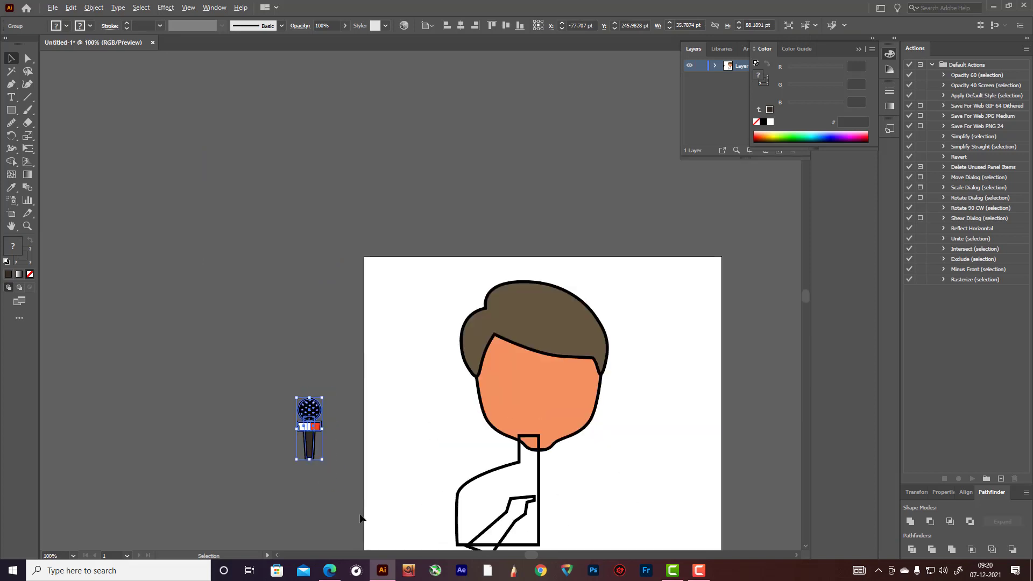
{"action": "left_click_drag", "start_coordinate": [273, 328], "coordinate": [704, 442]}
{"action": "key", "text": "a"}
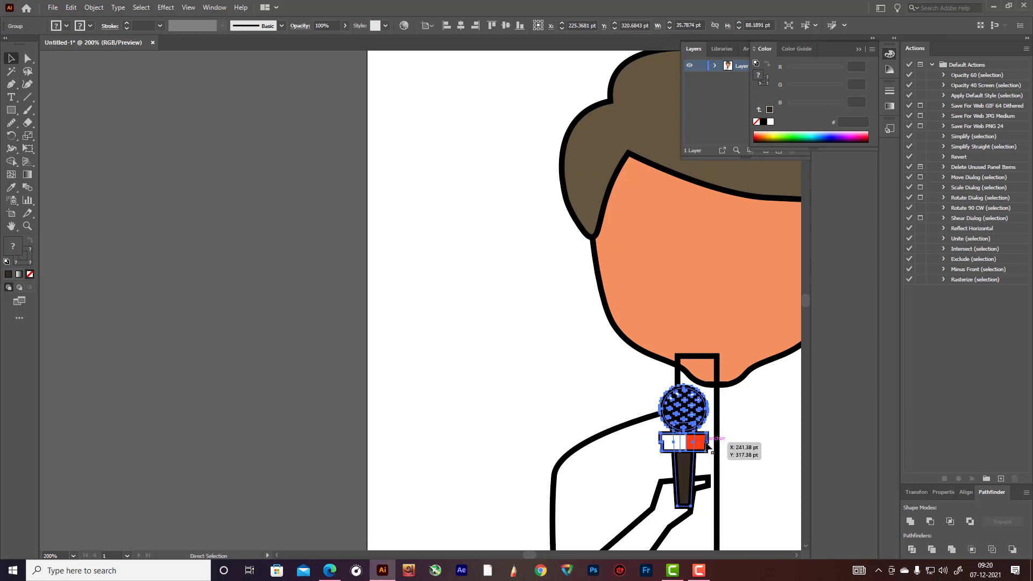
{"action": "scroll", "coordinate": [756, 499], "scroll_direction": "down", "scroll_amount": 3}
{"action": "scroll", "coordinate": [754, 501], "scroll_direction": "up", "scroll_amount": 2}
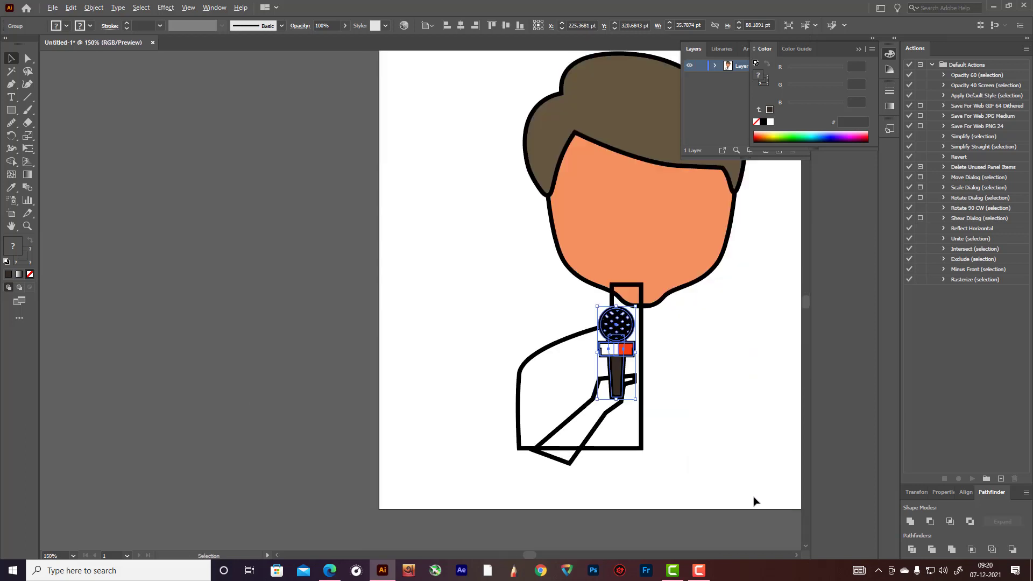
{"action": "scroll", "coordinate": [753, 502], "scroll_direction": "up", "scroll_amount": 1}
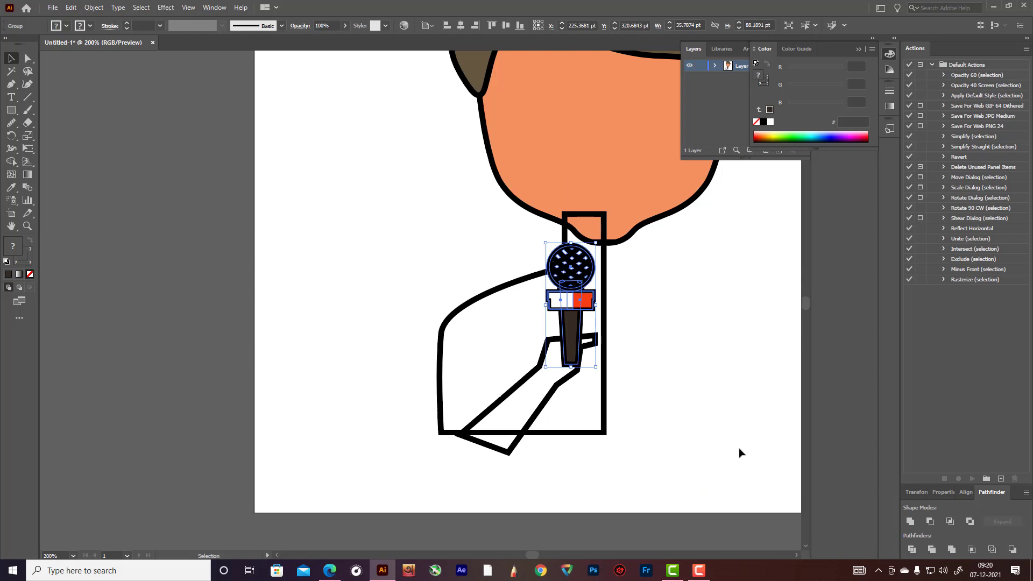
{"action": "left_click", "coordinate": [653, 332]}
- Fill the arm and hand shape with the face's skin colour F49262 using the Eyedropper, and deselect it
{"action": "left_click", "coordinate": [574, 380]}
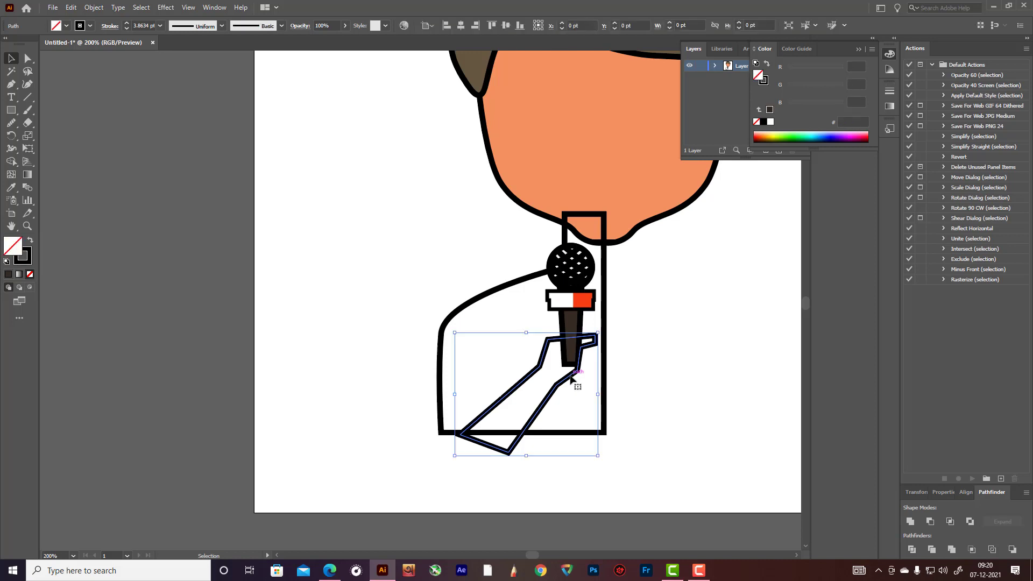
{"action": "key", "text": "ctrl"}
{"action": "left_click", "coordinate": [12, 188]}
{"action": "left_click", "coordinate": [588, 161]}
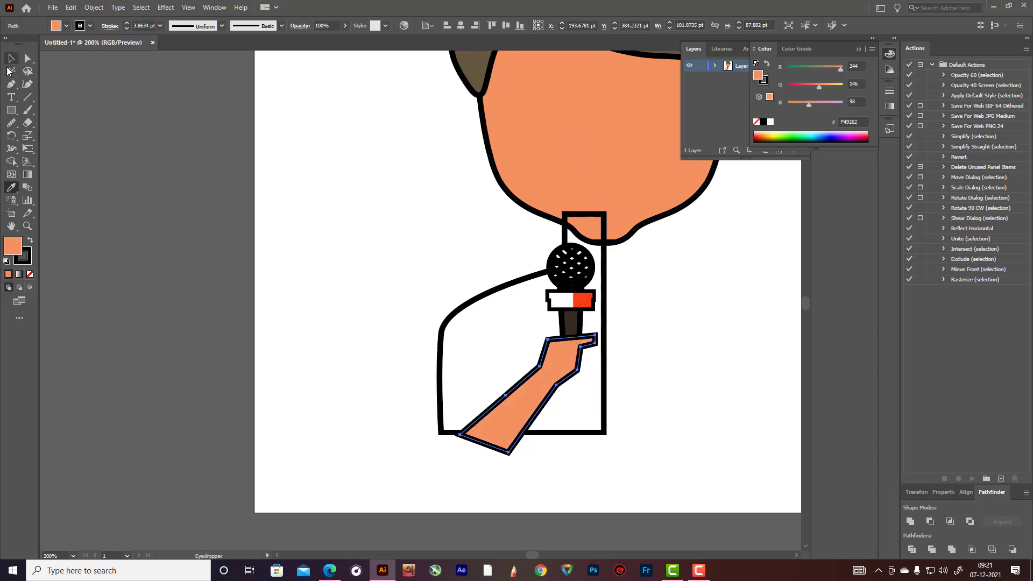
{"action": "left_click", "coordinate": [11, 57]}
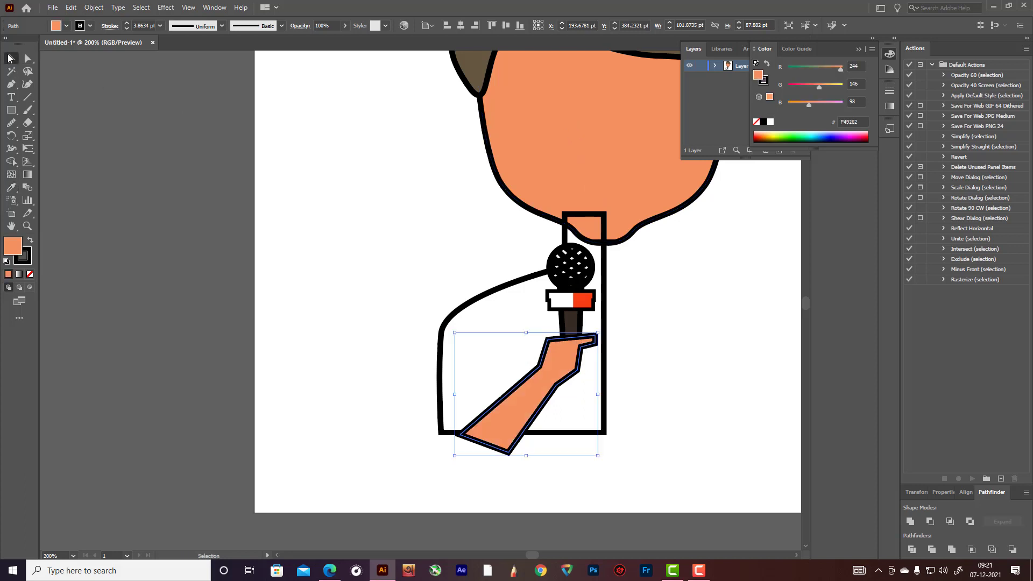
{"action": "left_click", "coordinate": [326, 168]}
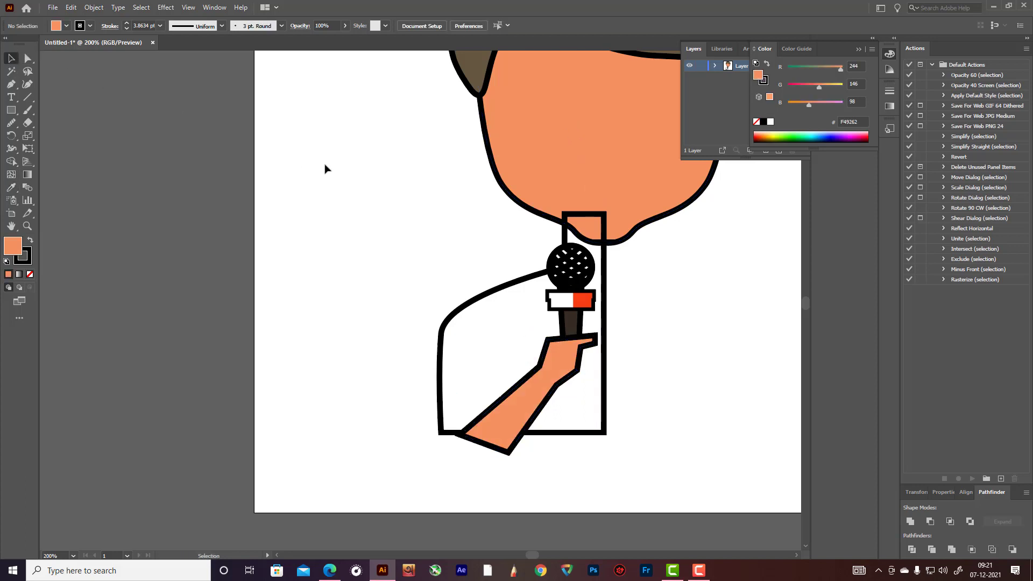
- Draw a short diagonal line across the wrist with the Pen tool and place a parallel copy just below it
{"action": "left_click", "coordinate": [10, 84]}
{"action": "left_click_drag", "start_coordinate": [520, 361], "coordinate": [567, 399]}
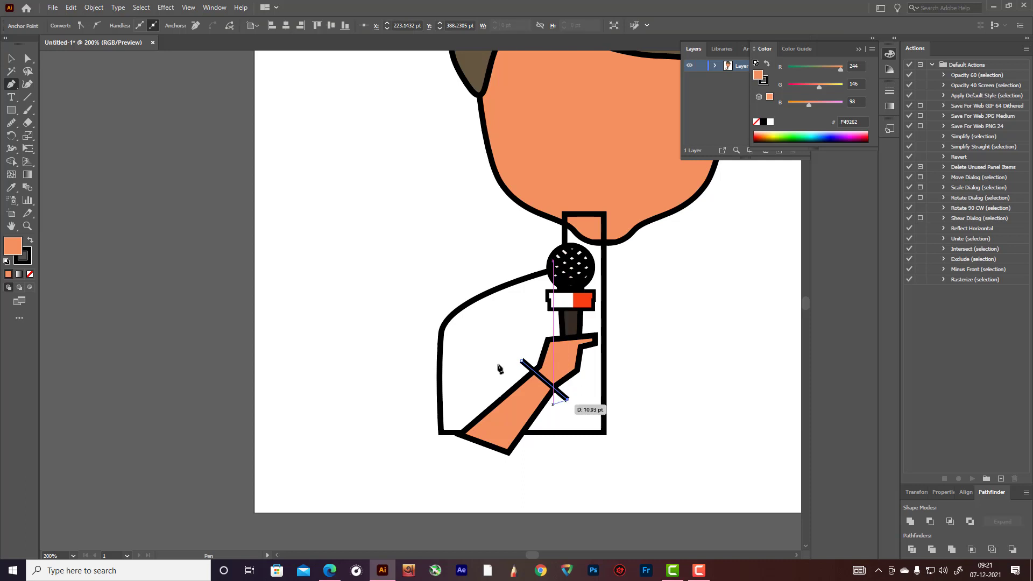
{"action": "left_click", "coordinate": [11, 58]}
{"action": "left_click", "coordinate": [335, 174]}
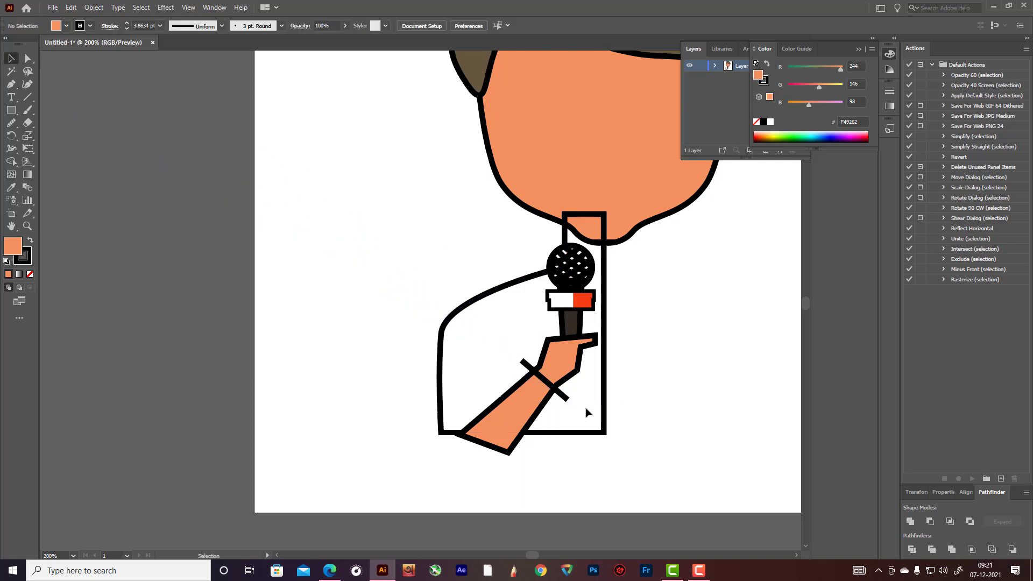
{"action": "left_click_drag", "start_coordinate": [569, 402], "coordinate": [562, 410]}
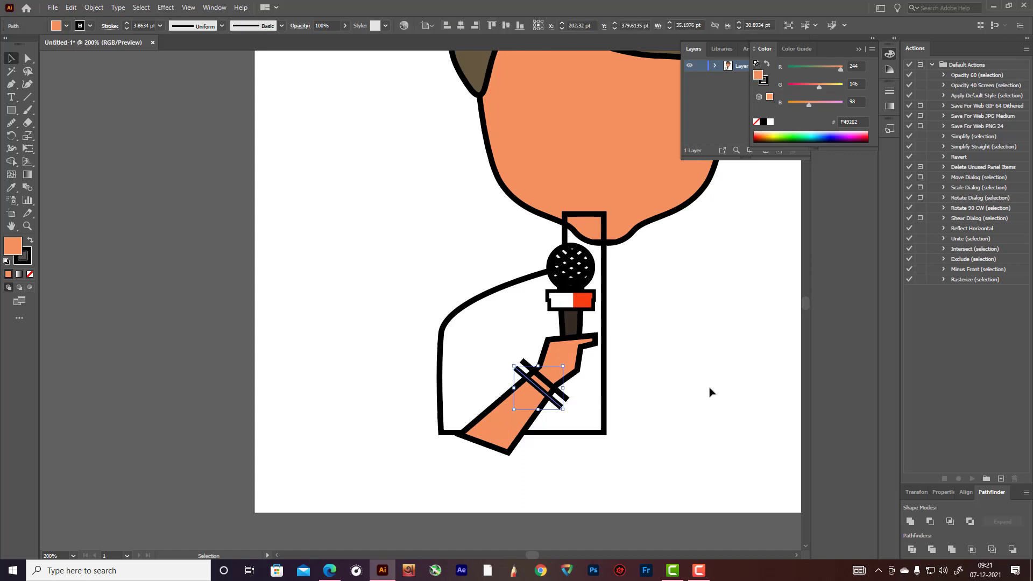
{"action": "left_click", "coordinate": [710, 391]}
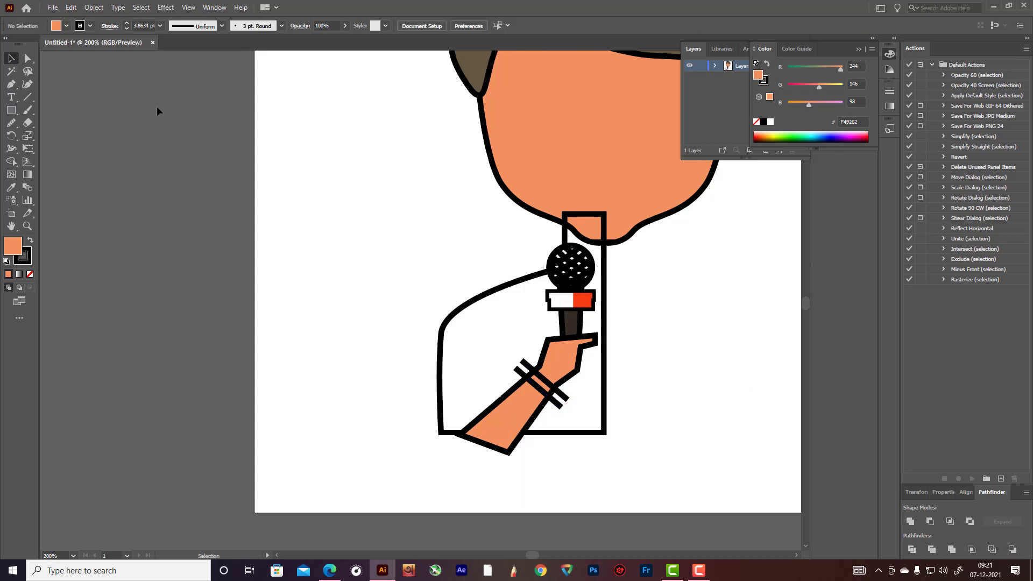
{"action": "left_click", "coordinate": [496, 409]}
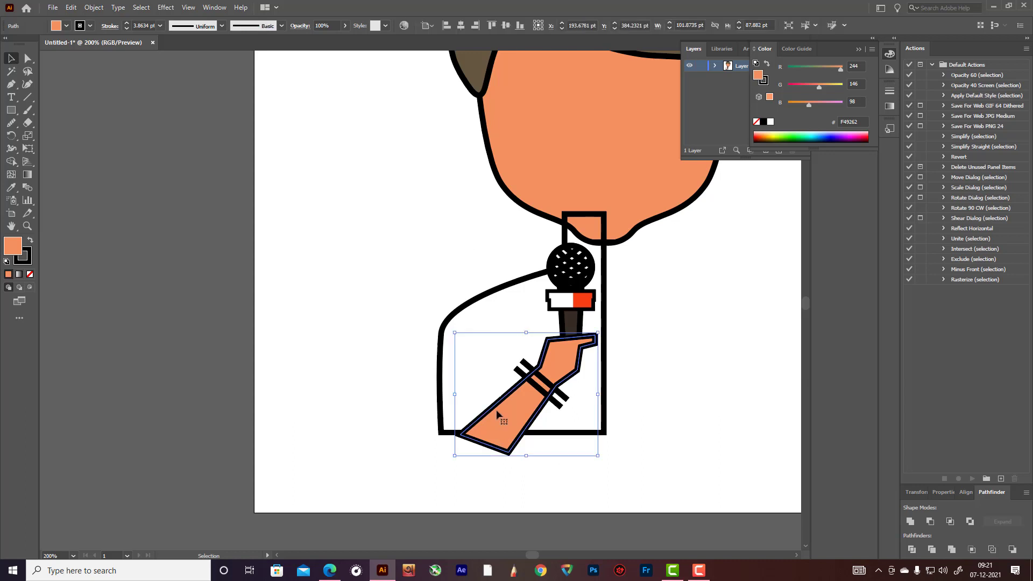
{"action": "key", "text": "a"}
{"action": "key", "text": "v"}
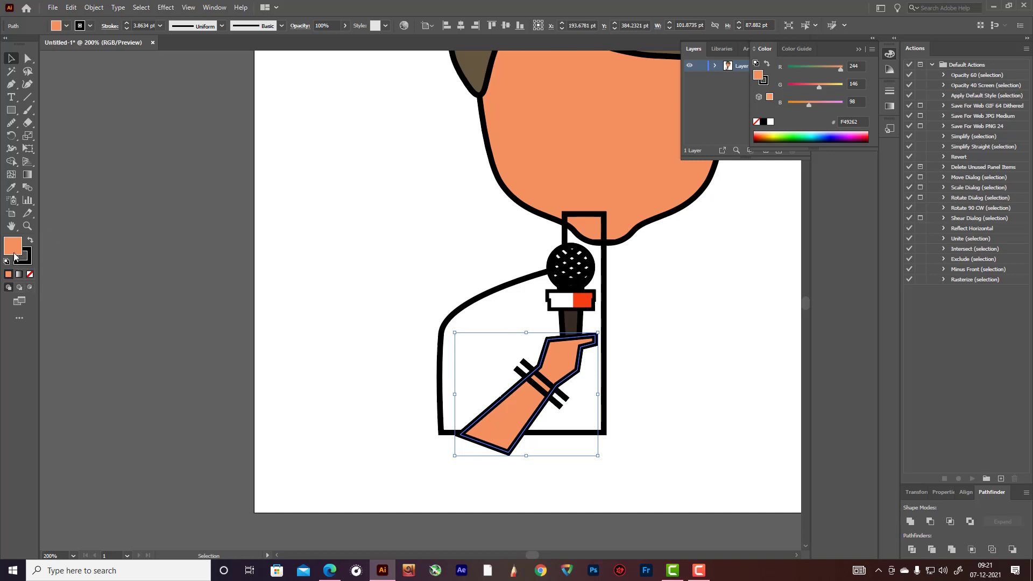
{"action": "left_click", "coordinate": [361, 314]}
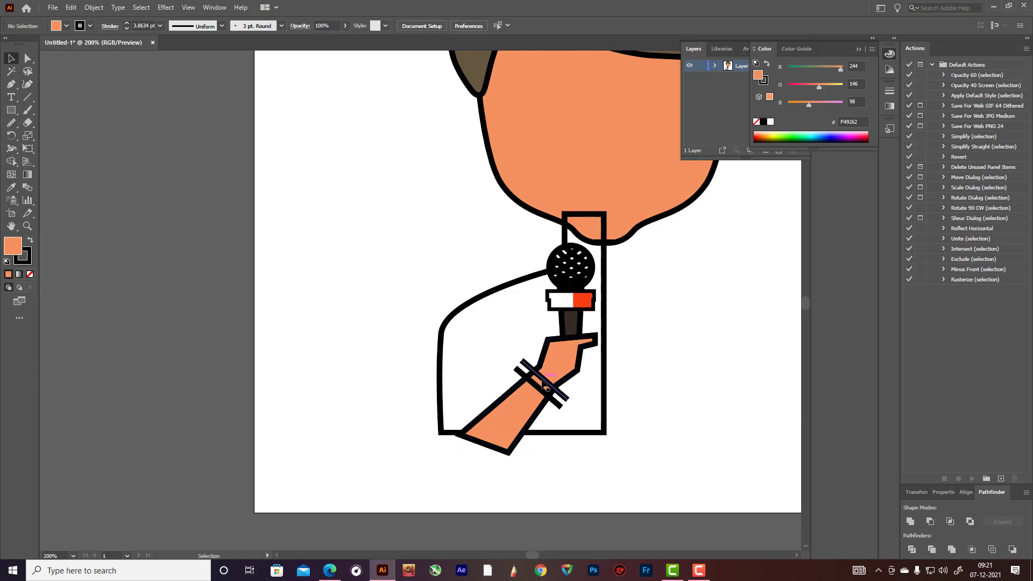
- Select the arm with both wrist lines and separate the hand from the sleeve with Shape Builder
{"action": "left_click", "coordinate": [535, 375]}
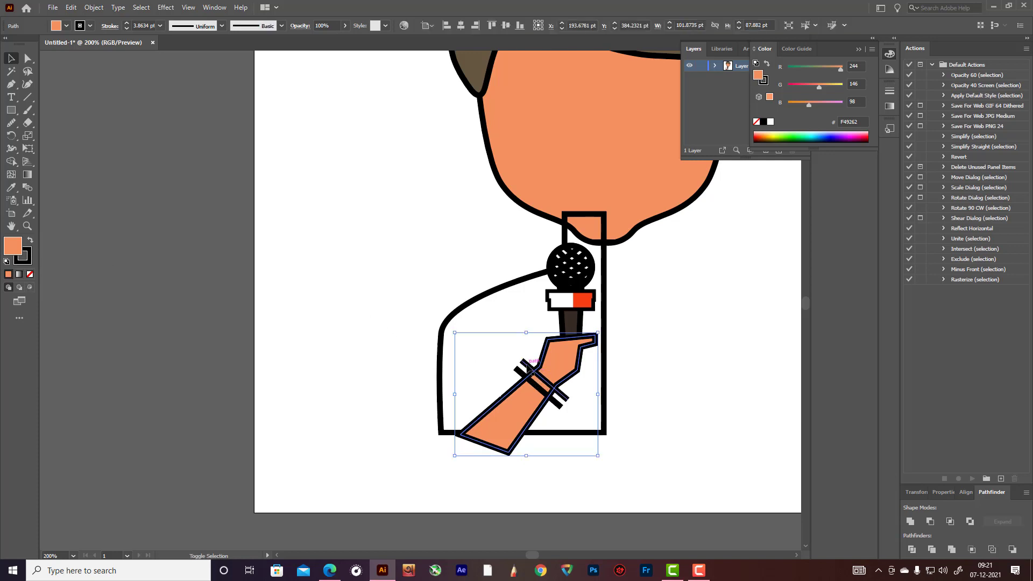
{"action": "left_click", "coordinate": [532, 372], "text": "shift"}
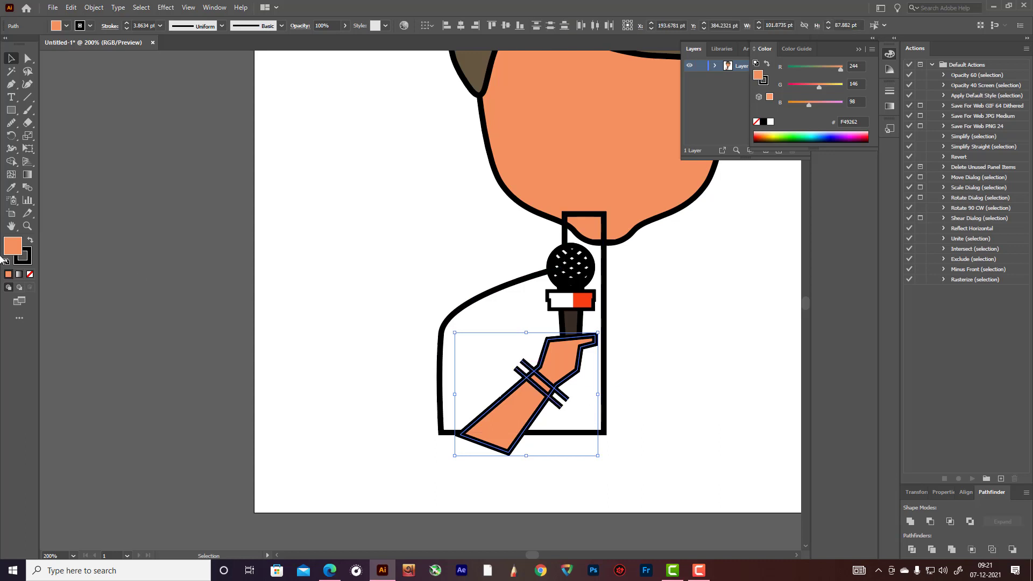
{"action": "left_click", "coordinate": [11, 162]}
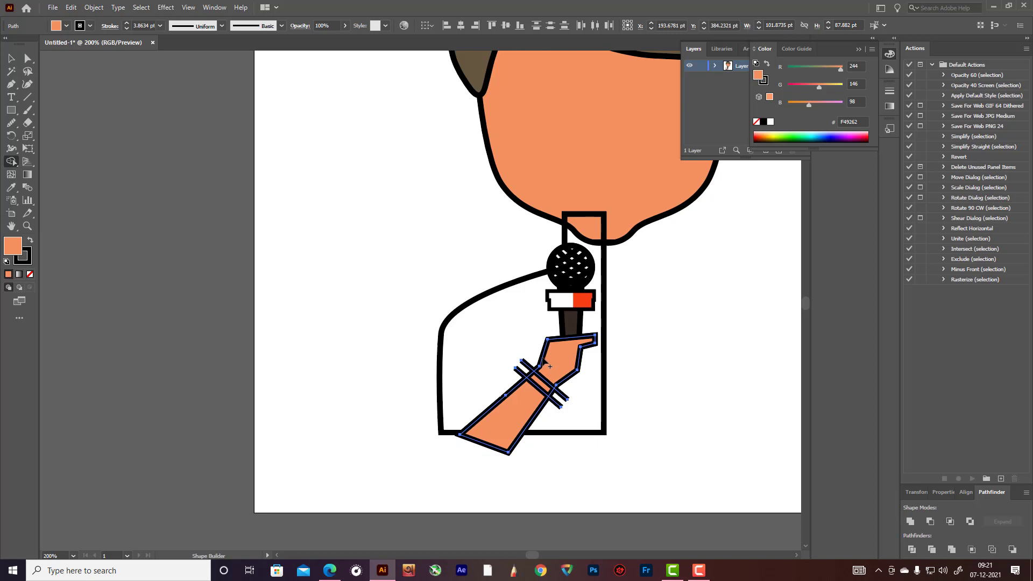
{"action": "left_click", "coordinate": [543, 361]}
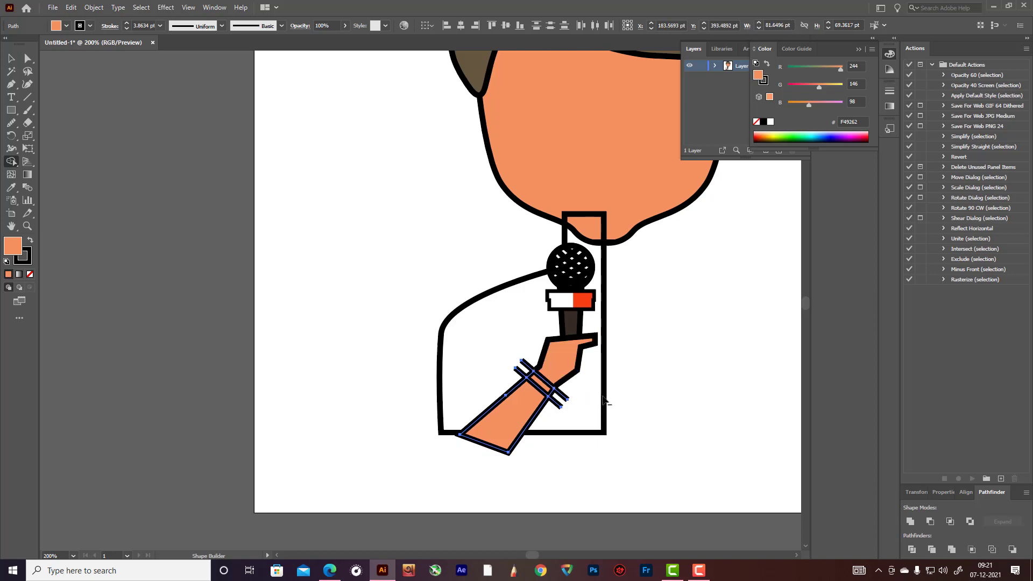
{"action": "key", "text": "super"}
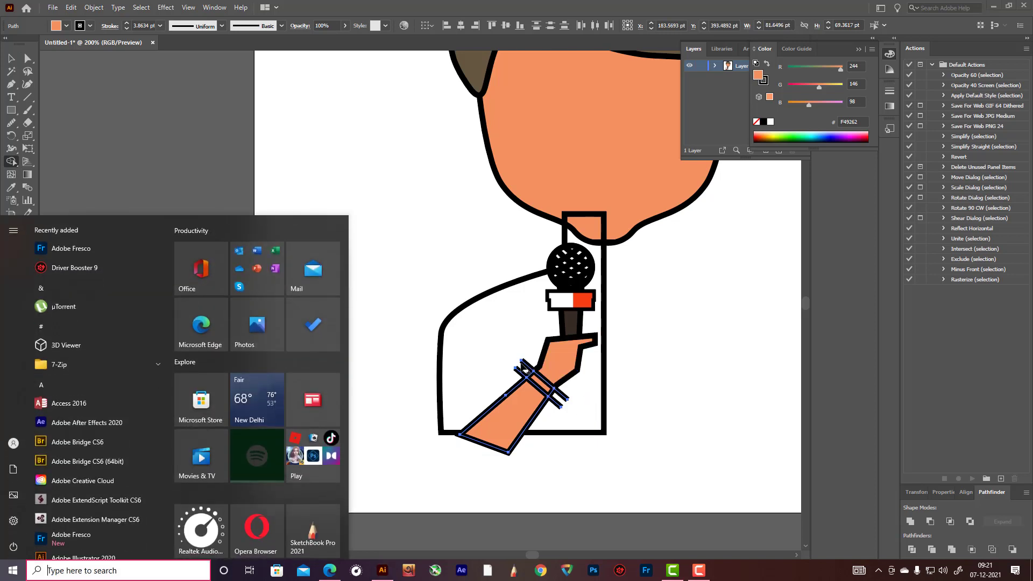
{"action": "key", "text": "Escape"}
{"action": "key", "text": "v"}
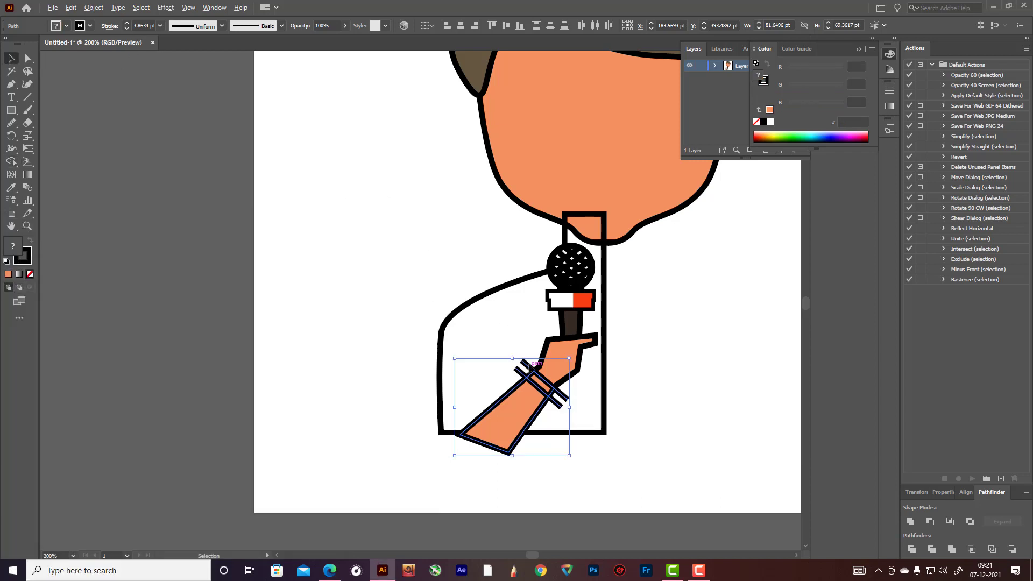
- Remove the ends of the two wrist lines that stick out past the arm with Shape Builder, and deselect everything
{"action": "left_click", "coordinate": [10, 161]}
{"action": "left_click", "coordinate": [526, 366], "text": "alt"}
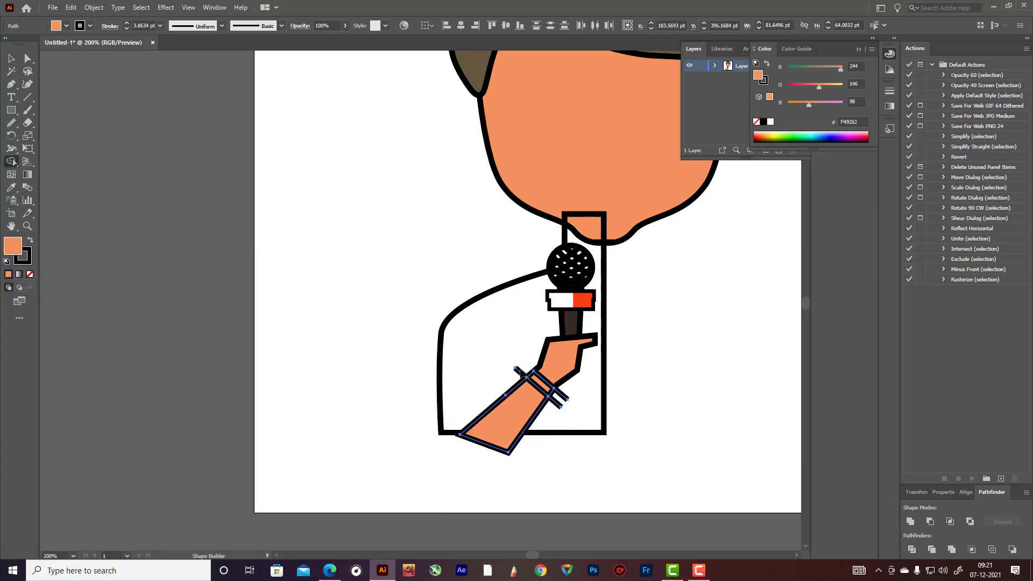
{"action": "left_click", "coordinate": [520, 373], "text": "alt"}
{"action": "left_click", "coordinate": [560, 399], "text": "alt"}
{"action": "key", "text": "v"}
{"action": "key", "text": "ctrl+shift+a"}
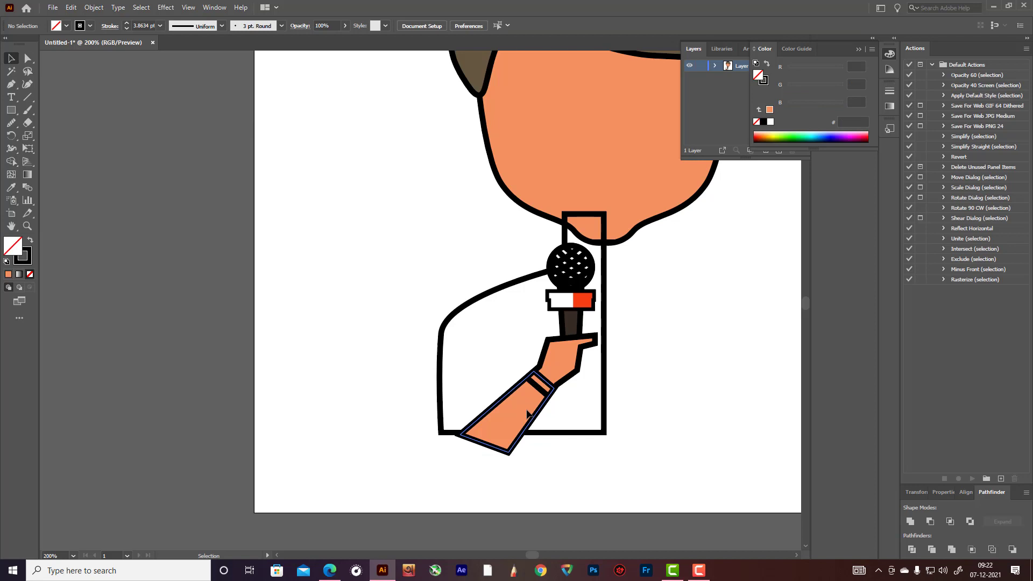
- Fill the sleeve below the wrist with the blue colour 648CF2 and deselect it
{"action": "left_click", "coordinate": [527, 414]}
{"action": "double_click", "coordinate": [13, 249]}
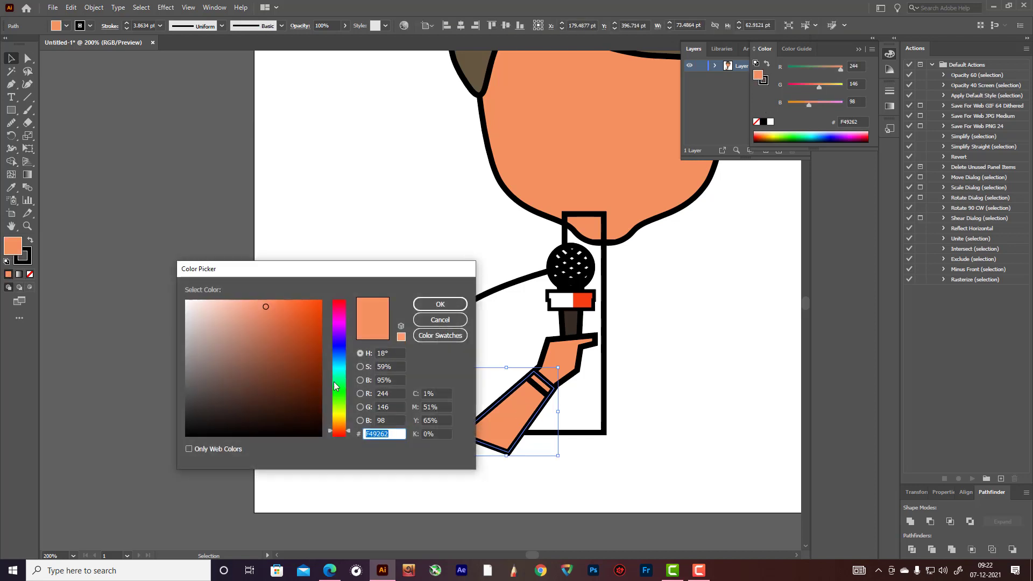
{"action": "left_click", "coordinate": [338, 353]}
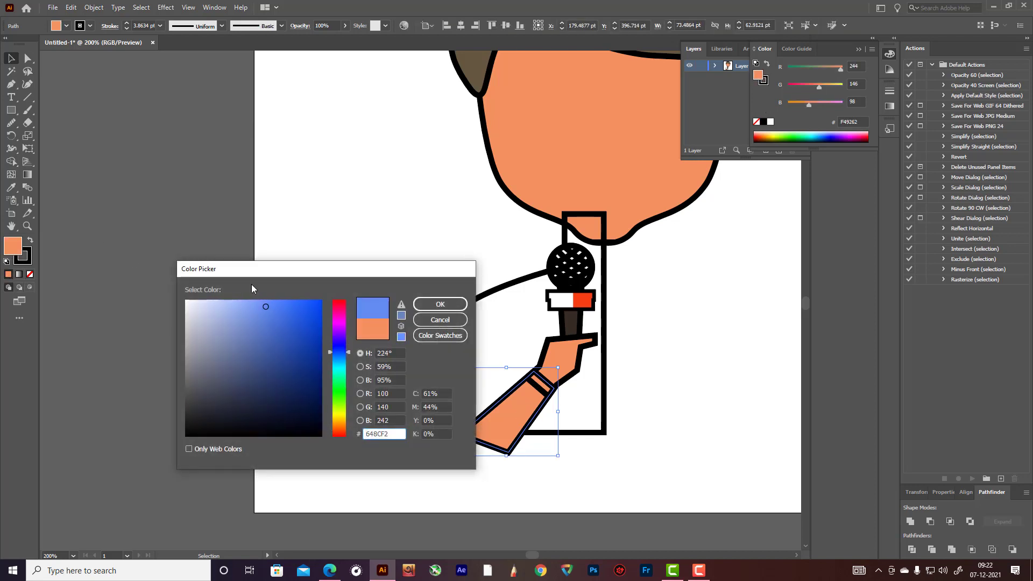
{"action": "left_click", "coordinate": [450, 305]}
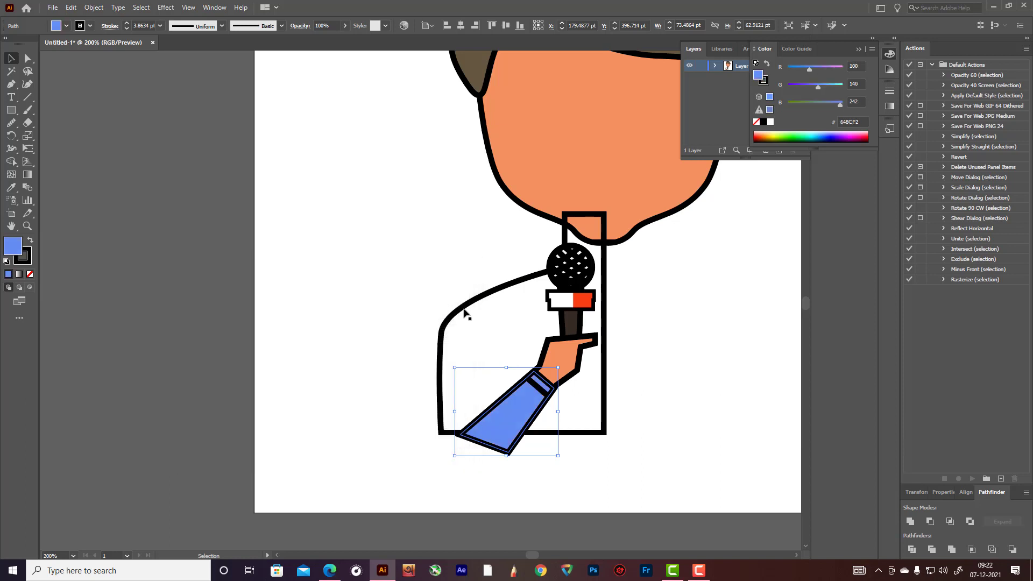
{"action": "left_click", "coordinate": [152, 111]}
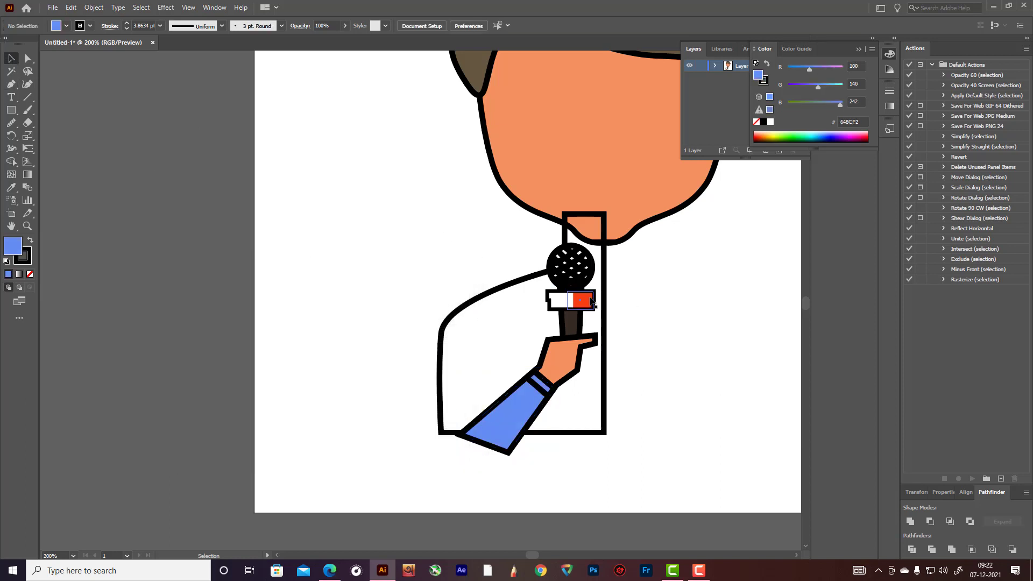
- Draw a straight diagonal line with the Pen tool across the base of the neck, behind nothing and over the microphone head
{"action": "scroll", "coordinate": [658, 348], "scroll_direction": "up", "scroll_amount": 2}
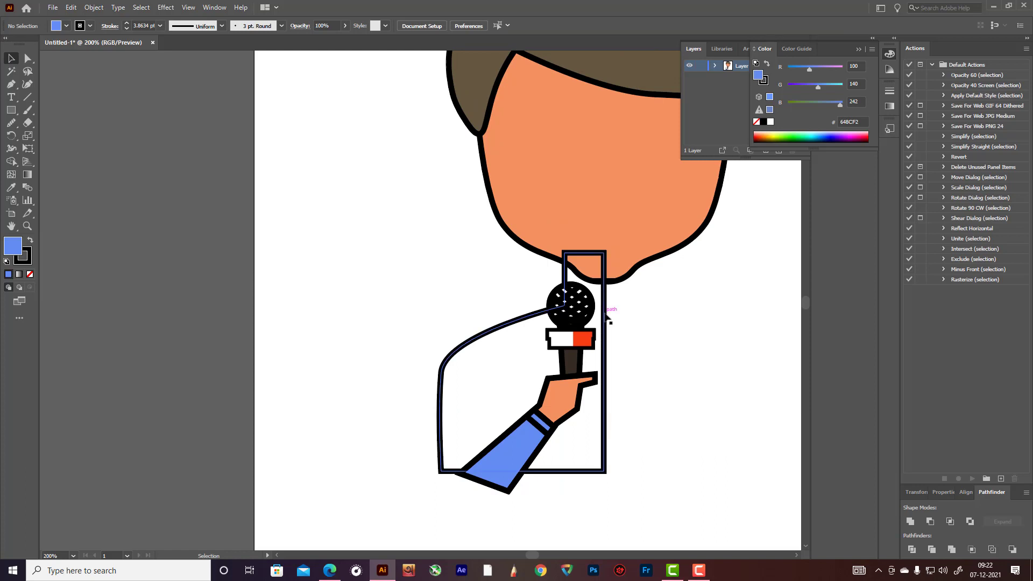
{"action": "scroll", "coordinate": [605, 317], "scroll_direction": "up", "scroll_amount": 2}
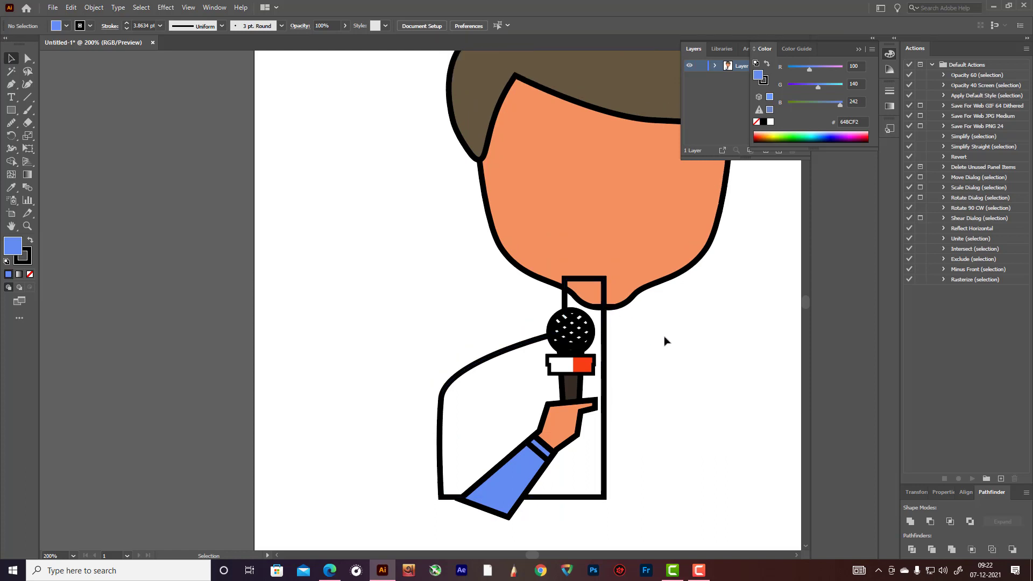
{"action": "left_click", "coordinate": [11, 86]}
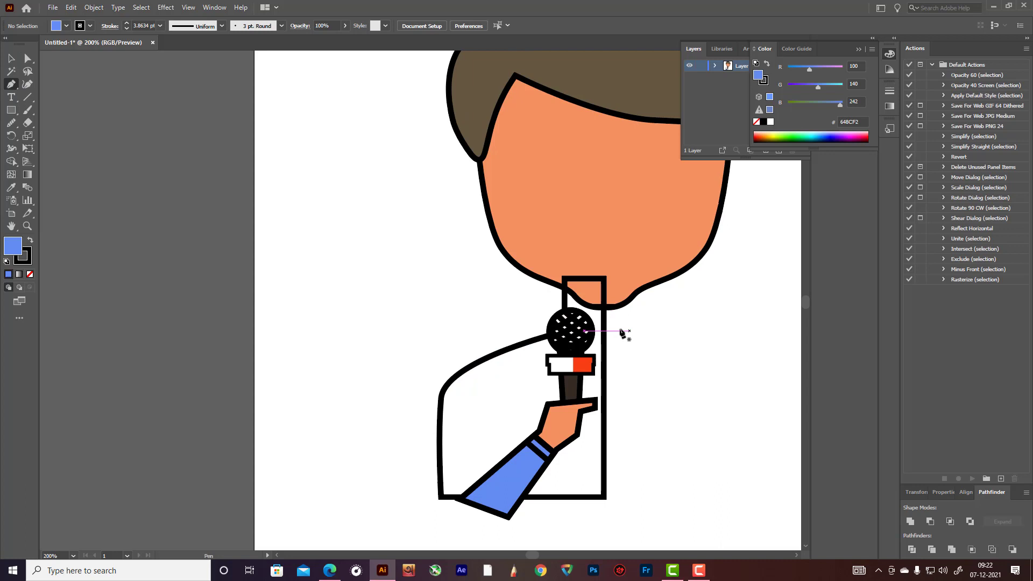
{"action": "left_click", "coordinate": [517, 305]}
{"action": "left_click", "coordinate": [633, 360]}
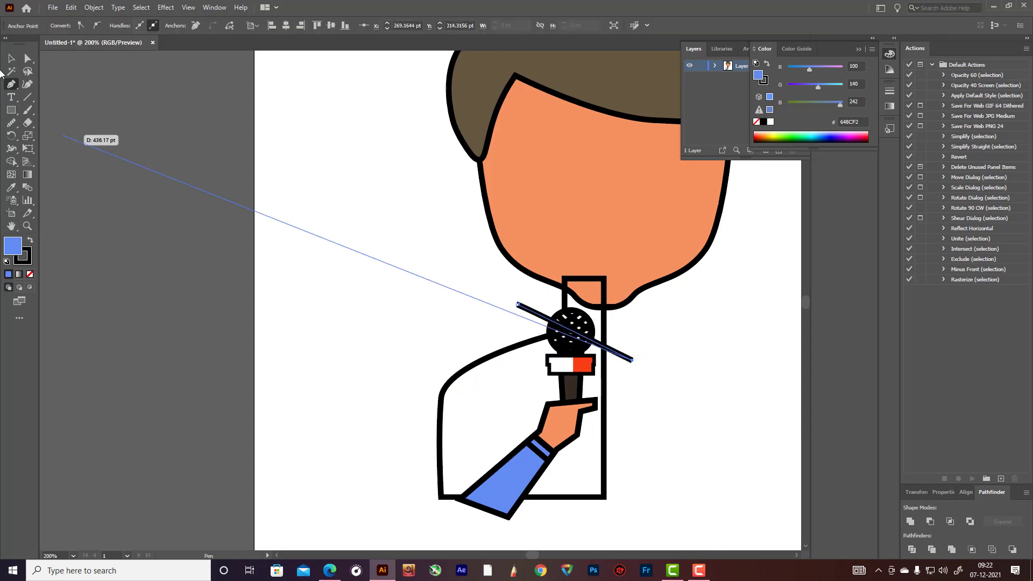
{"action": "left_click", "coordinate": [12, 59]}
{"action": "left_click", "coordinate": [660, 384]}
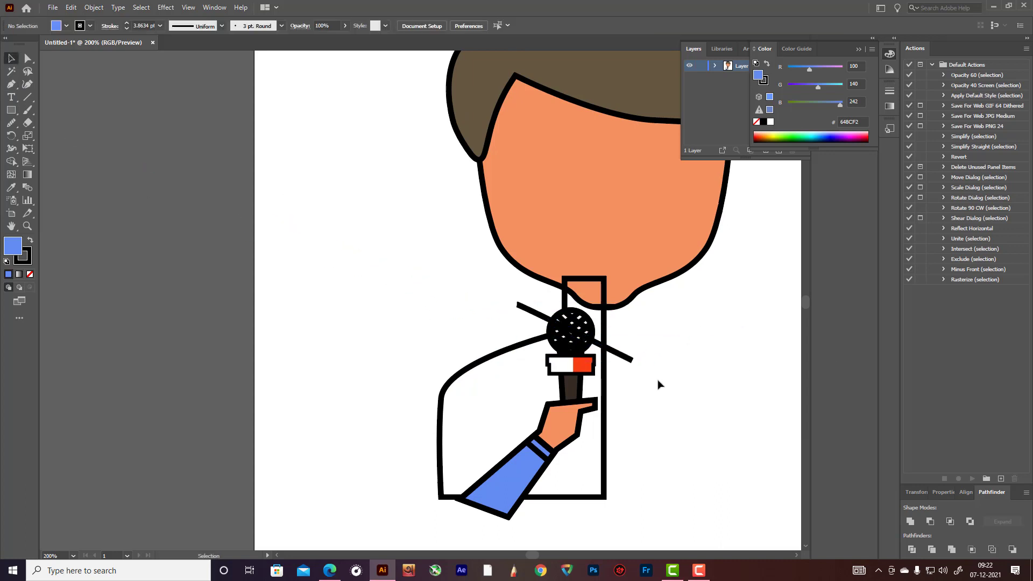
- Trim the diagonal line's protruding ends and separate the neck from the shirt area of the half body with Shape Builder
{"action": "left_click", "coordinate": [606, 390]}
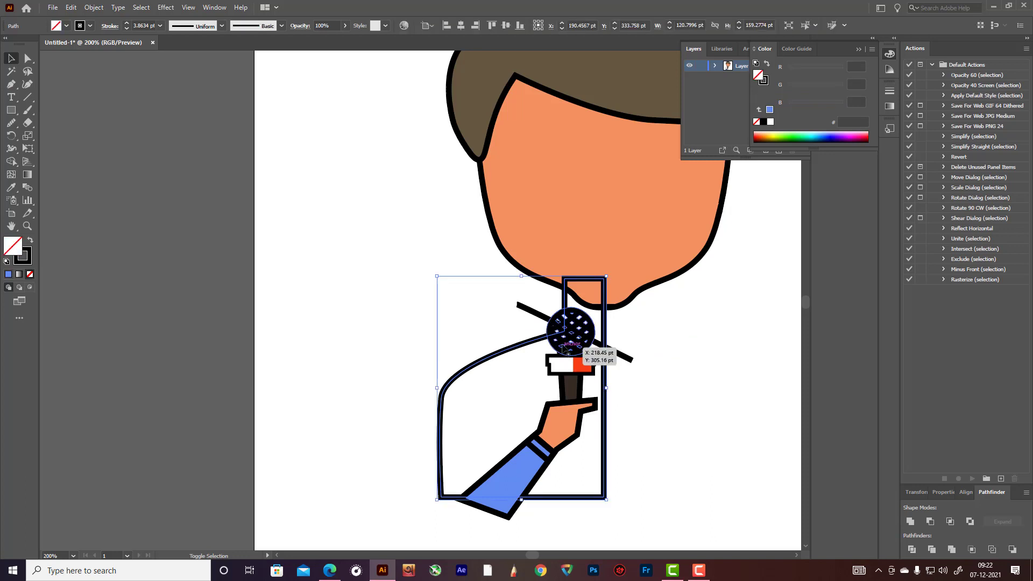
{"action": "left_click", "coordinate": [539, 317], "text": "shift"}
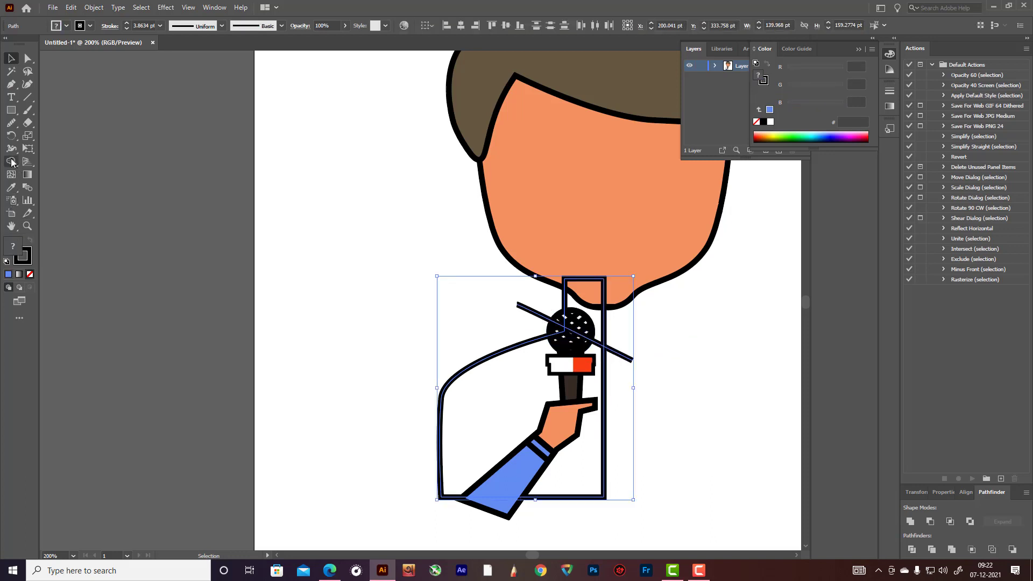
{"action": "left_click", "coordinate": [12, 161]}
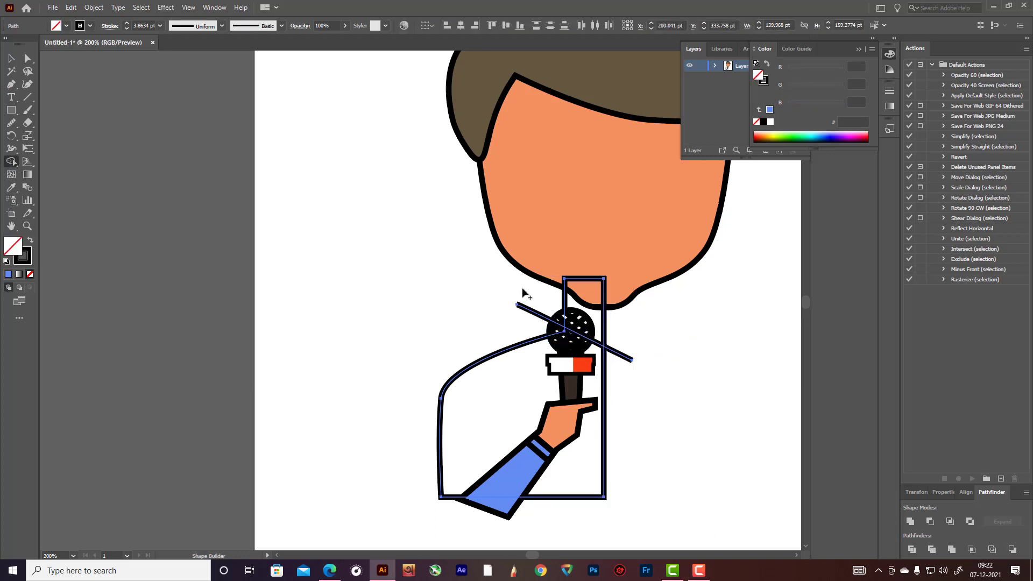
{"action": "left_click", "coordinate": [533, 317], "text": "alt"}
{"action": "left_click", "coordinate": [618, 355], "text": "alt"}
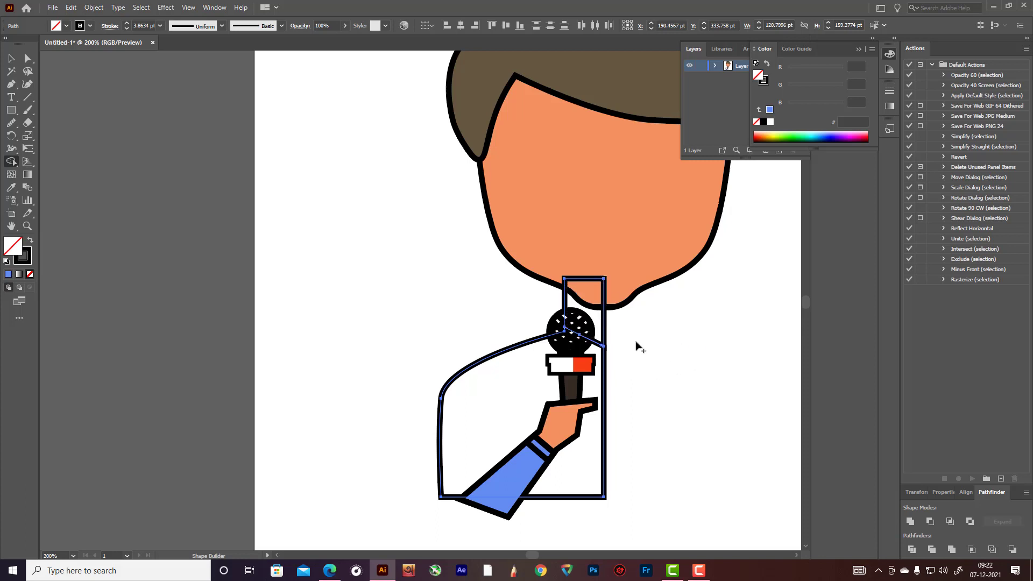
{"action": "left_click", "coordinate": [511, 414]}
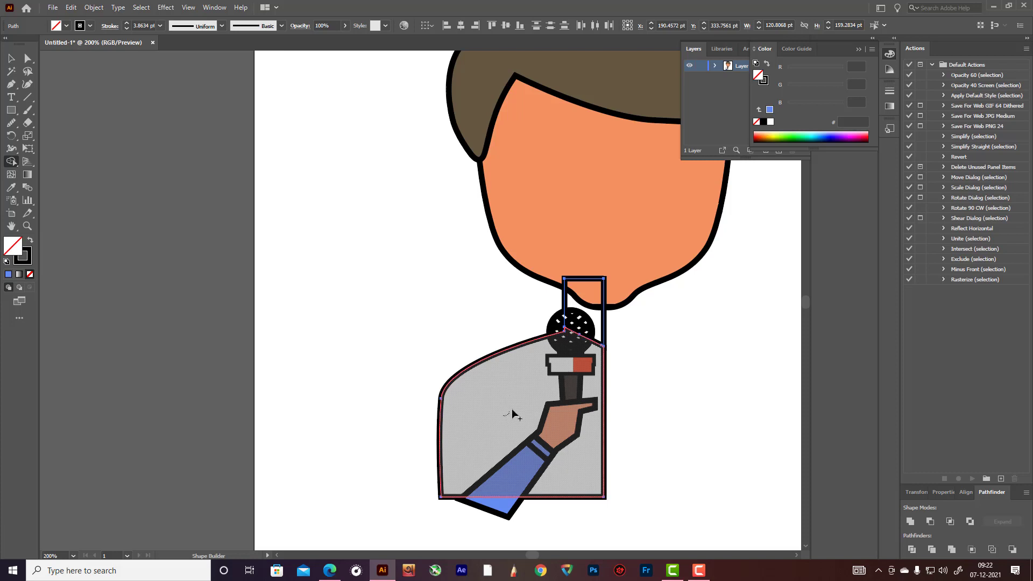
- Fill the shirt area of the half body with the blue colour 648CF2 and deselect it
{"action": "left_click", "coordinate": [12, 65]}
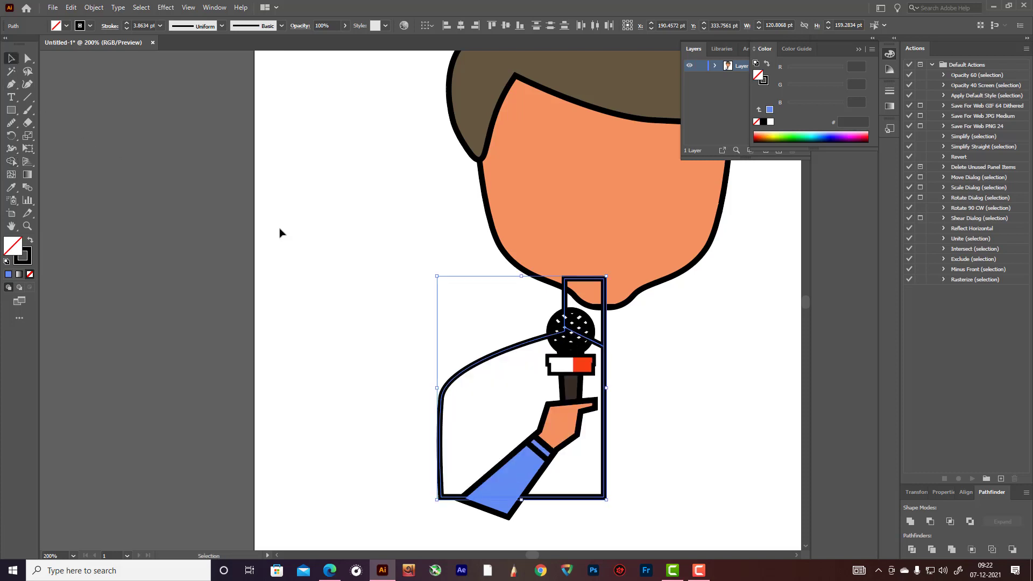
{"action": "left_click", "coordinate": [474, 366]}
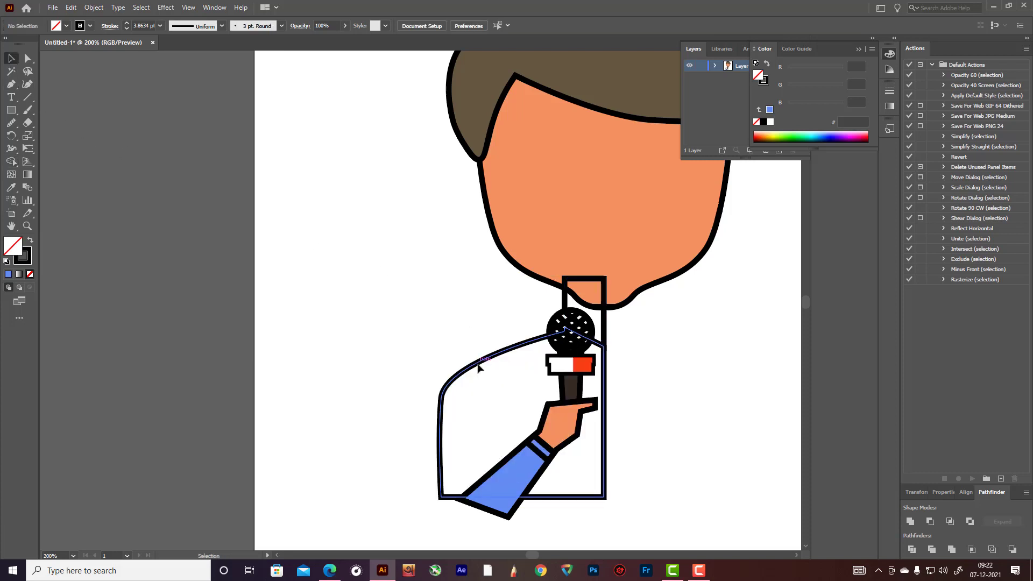
{"action": "left_click", "coordinate": [478, 364]}
{"action": "left_click", "coordinate": [9, 275]}
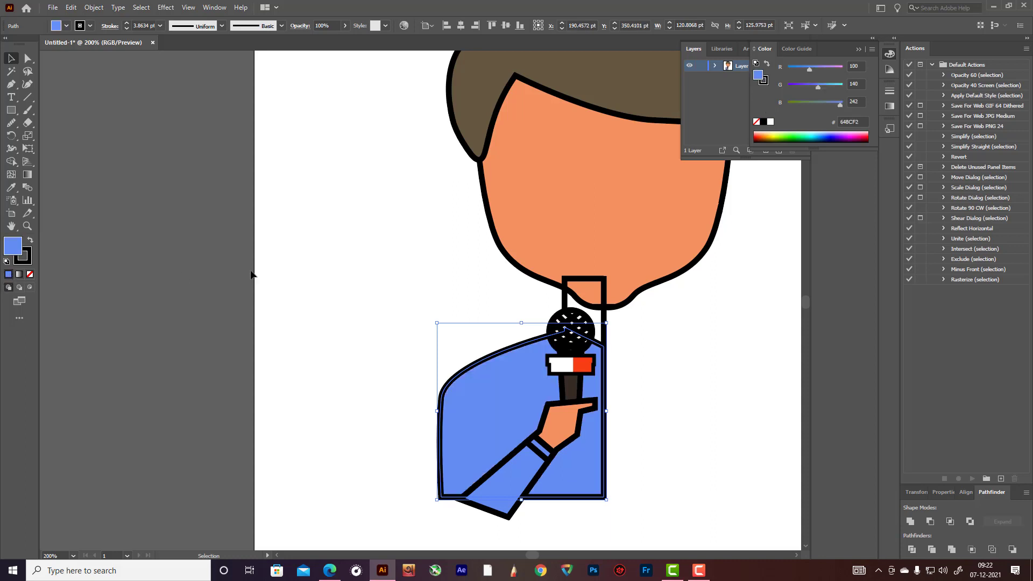
{"action": "left_click", "coordinate": [319, 269]}
- Fill the neck piece with the skin colour F49262 sampled from the face using the Eyedropper, and deselect it
{"action": "left_click", "coordinate": [603, 290]}
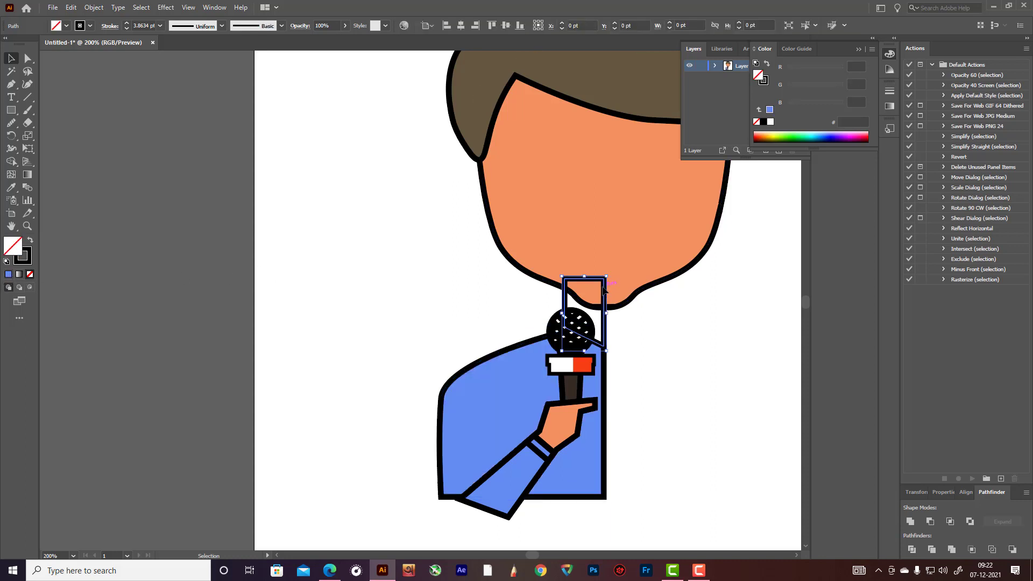
{"action": "left_click", "coordinate": [11, 188]}
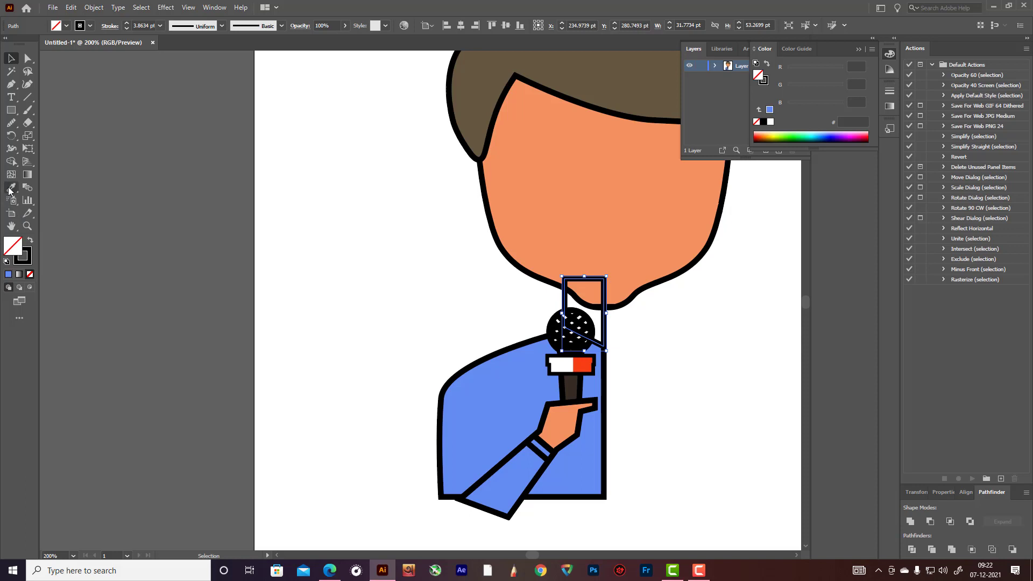
{"action": "left_click", "coordinate": [595, 220]}
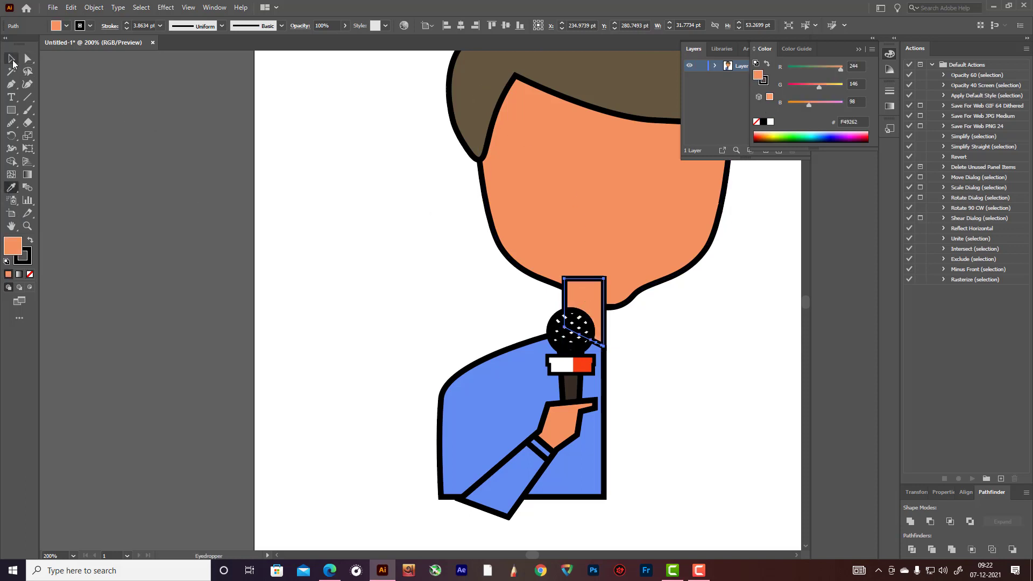
{"action": "left_click", "coordinate": [11, 58]}
{"action": "left_click", "coordinate": [358, 214]}
- Send the neck piece backward so it sits behind the chin, and deselect it
{"action": "left_click", "coordinate": [595, 307]}
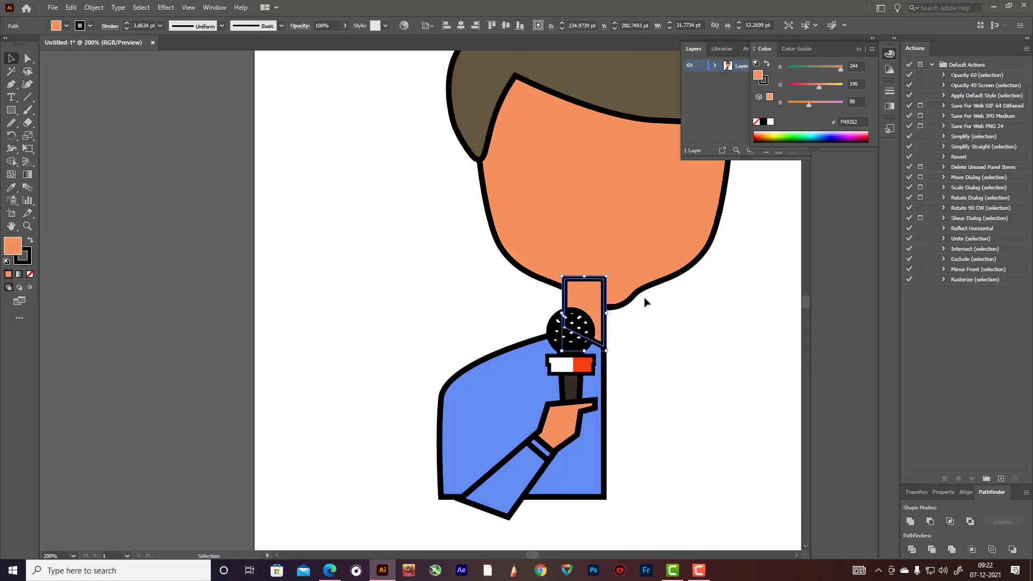
{"action": "key", "text": "ctrl+["}
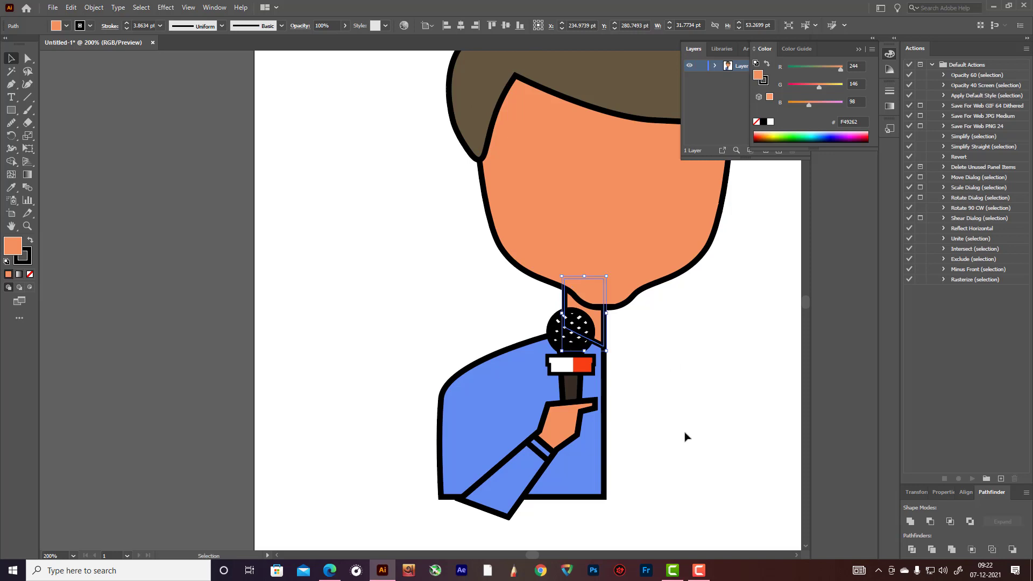
{"action": "left_click", "coordinate": [685, 434]}
- Duplicate the half shirt and its neck piece in place in front, and reflect the copy across the vertical axis
{"action": "left_click", "coordinate": [592, 460]}
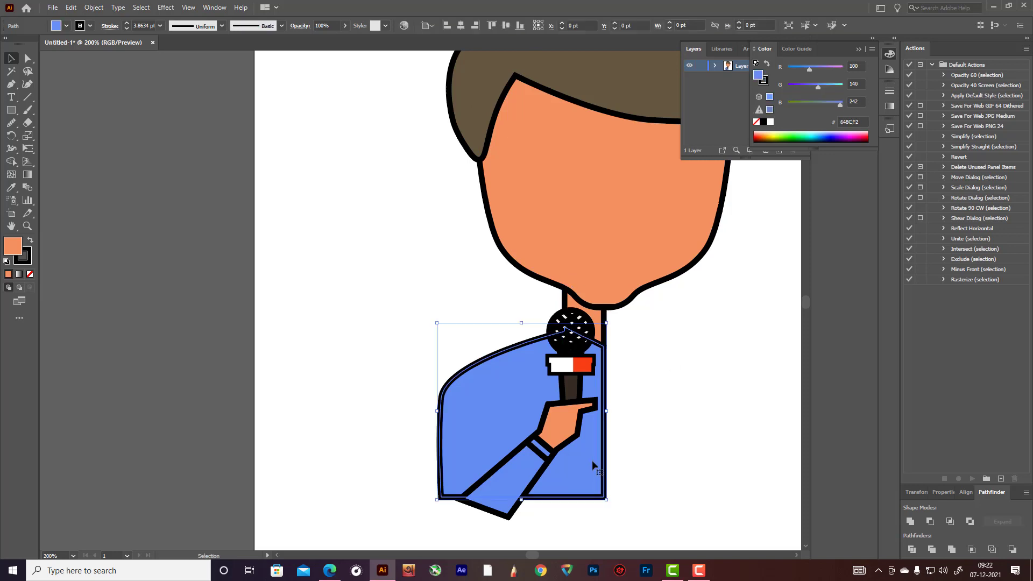
{"action": "left_click", "coordinate": [606, 315], "text": "shift"}
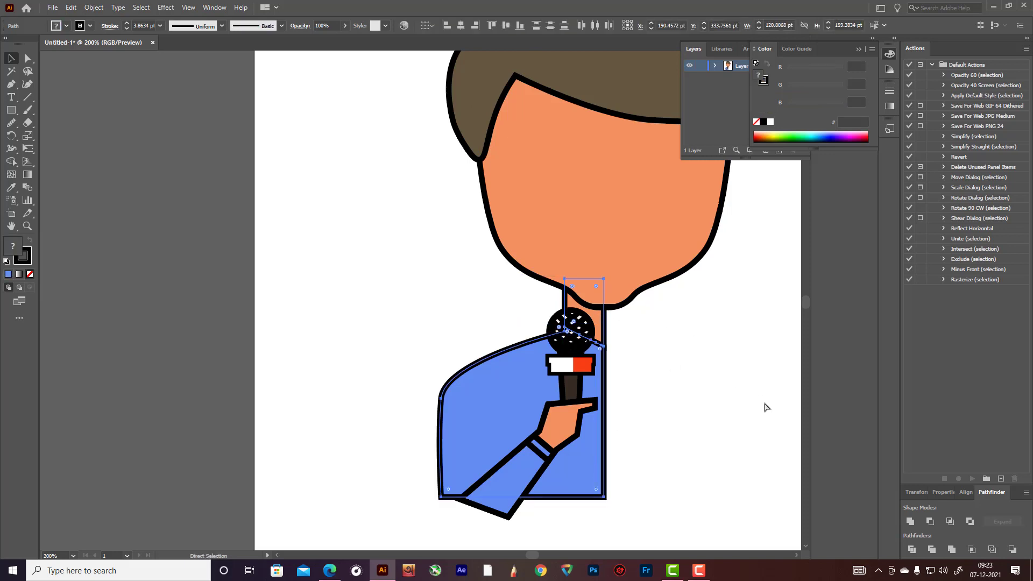
{"action": "key", "text": "v"}
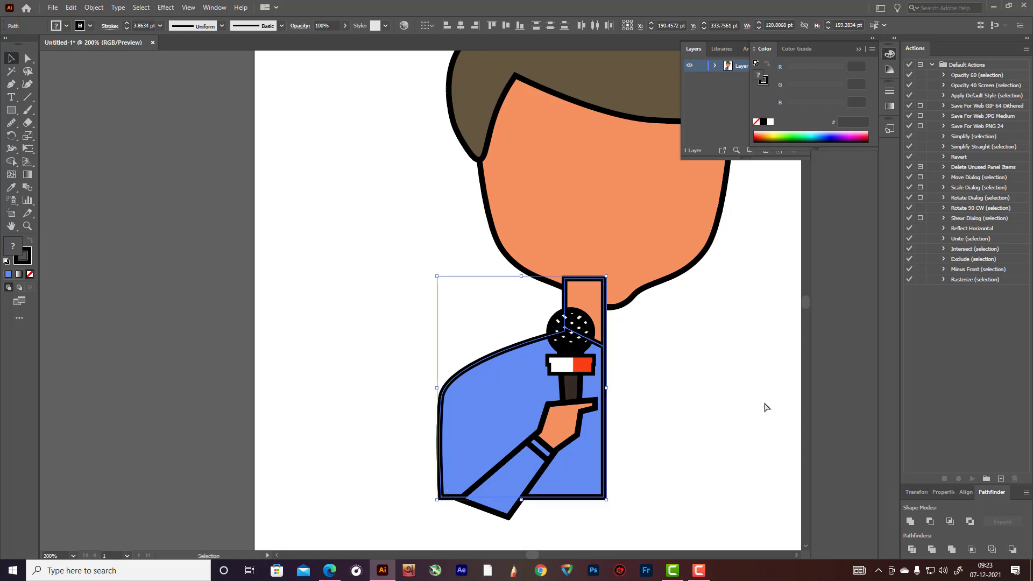
{"action": "right_click", "coordinate": [463, 382]}
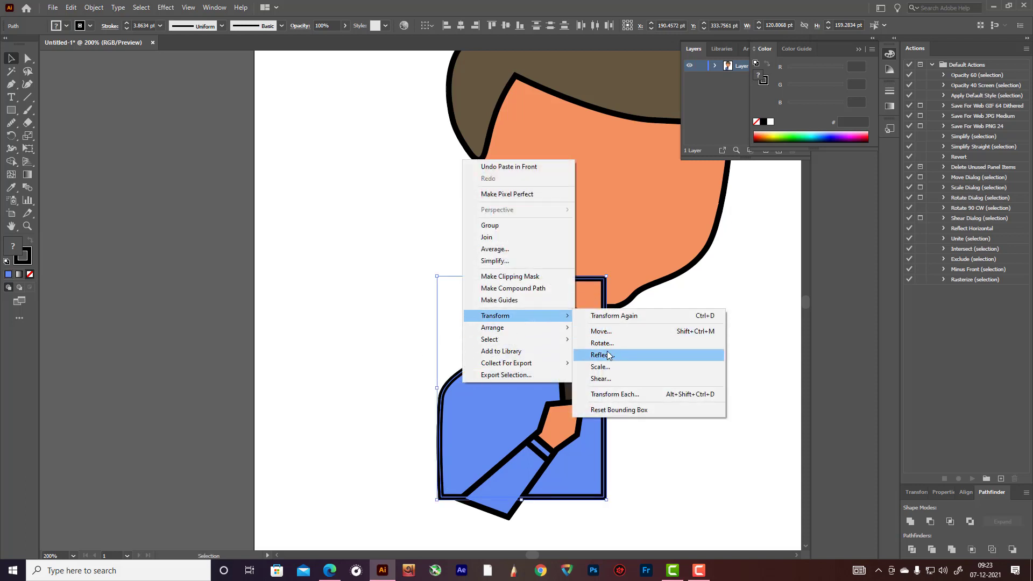
{"action": "left_click", "coordinate": [603, 355]}
{"action": "left_click", "coordinate": [641, 349]}
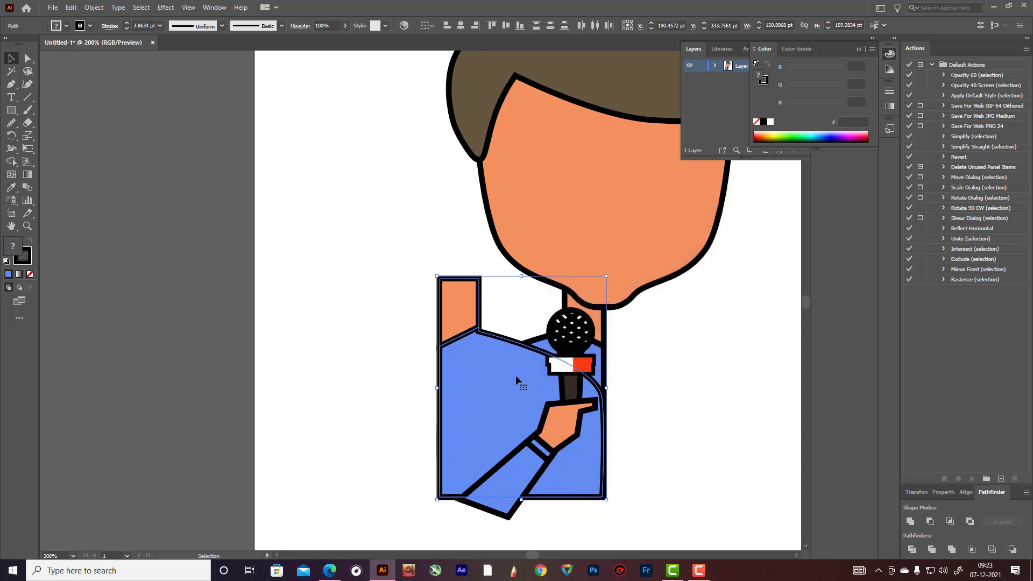
- Nudge the mirrored half about 110 pt to the right so it slightly overlaps the original half, and deselect it
{"action": "key", "text": "shift+Right"}
{"action": "key", "text": "shift+Right"}
{"action": "key", "text": "shift+Right"}
{"action": "key", "text": "shift+Right"}
{"action": "key", "text": "shift+Right"}
{"action": "key", "text": "shift+Right"}
{"action": "key", "text": "shift+Right"}
{"action": "key", "text": "shift+Right"}
{"action": "key", "text": "shift+Right"}
{"action": "key", "text": "shift+Right"}
{"action": "key", "text": "shift+Right"}
{"action": "key", "text": "shift+Right"}
{"action": "key", "text": "shift+Right"}
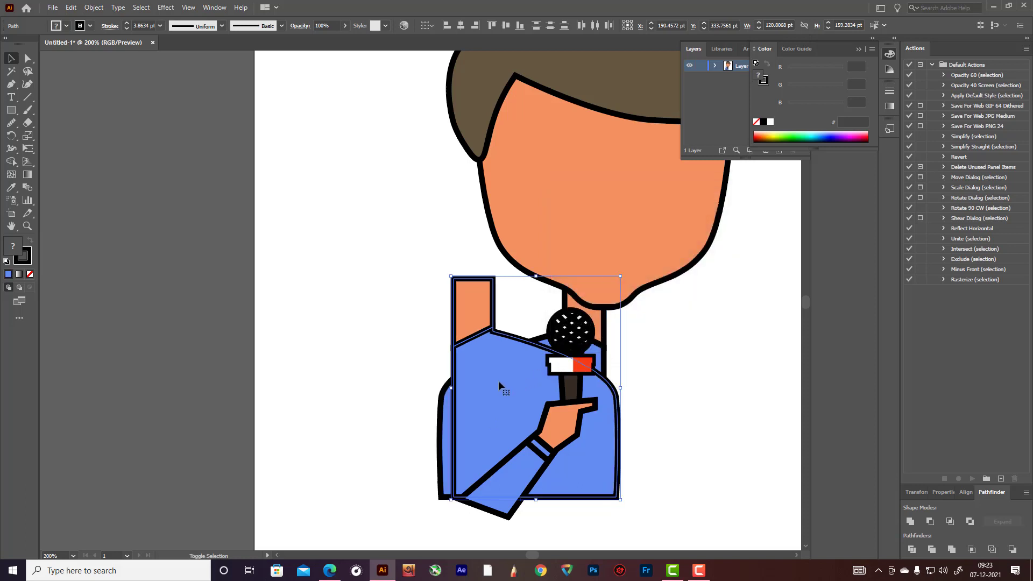
{"action": "key", "text": "shift+Right"}
{"action": "key", "text": "shift+Right"}
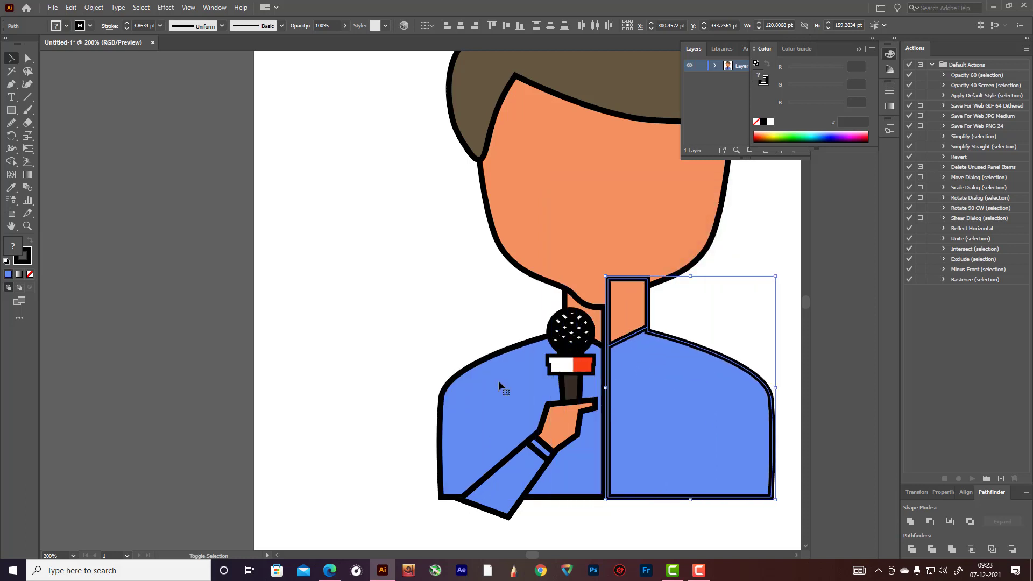
{"action": "key", "text": "shift+Left"}
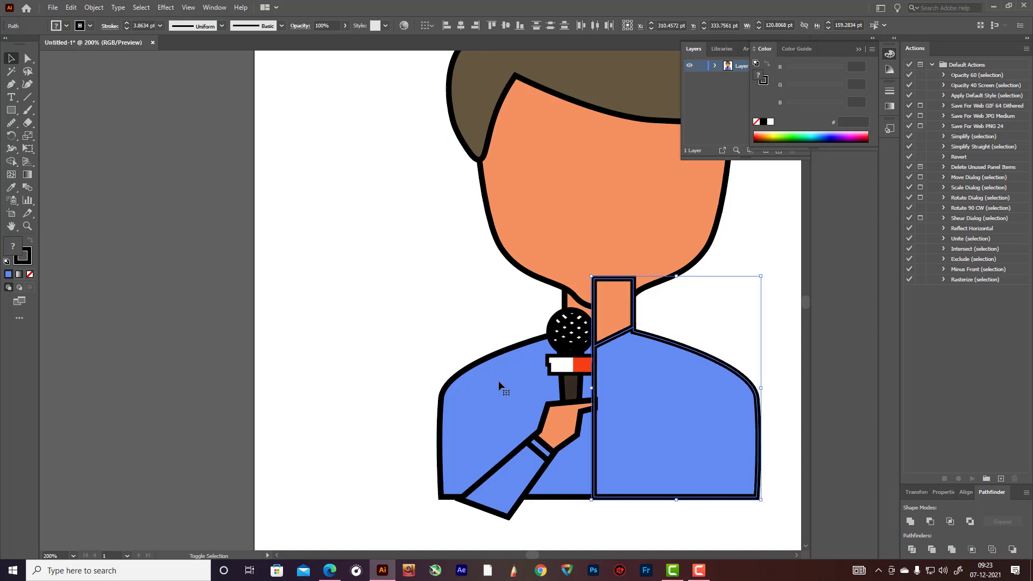
{"action": "key", "text": "shift+Right"}
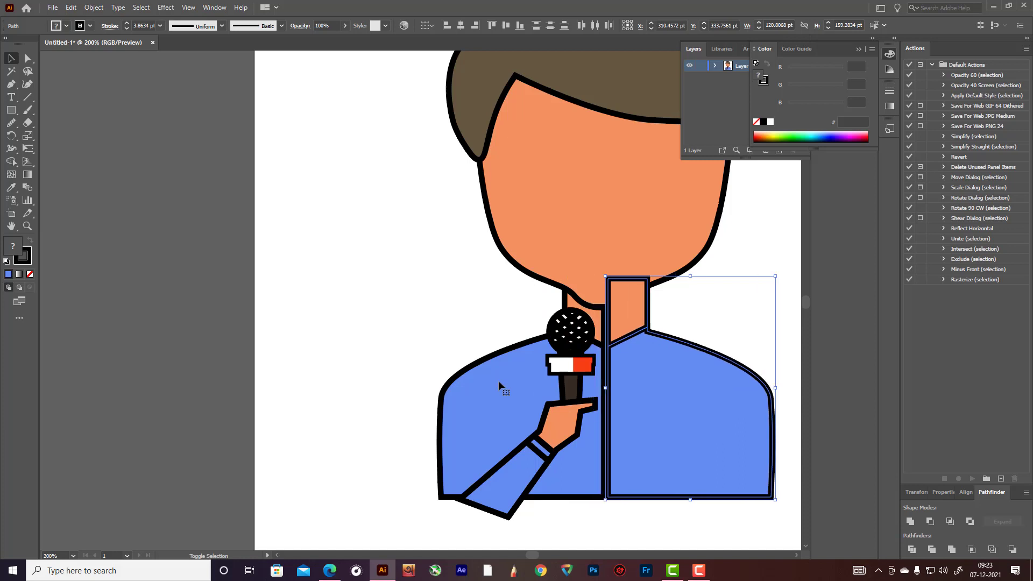
{"action": "key", "text": "shift+Left"}
{"action": "key", "text": "b"}
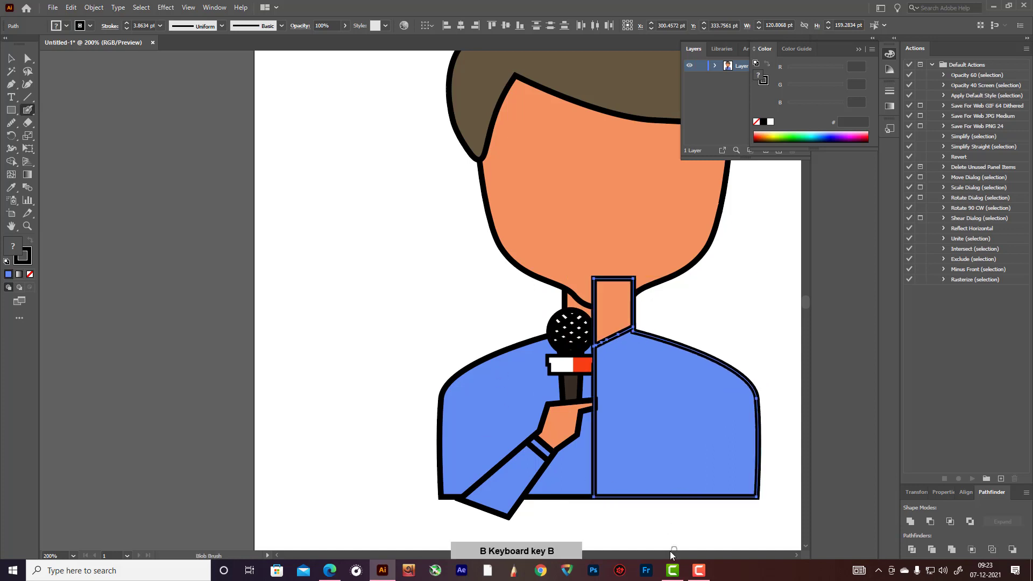
{"action": "left_click", "coordinate": [10, 58]}
{"action": "left_click", "coordinate": [436, 341]}
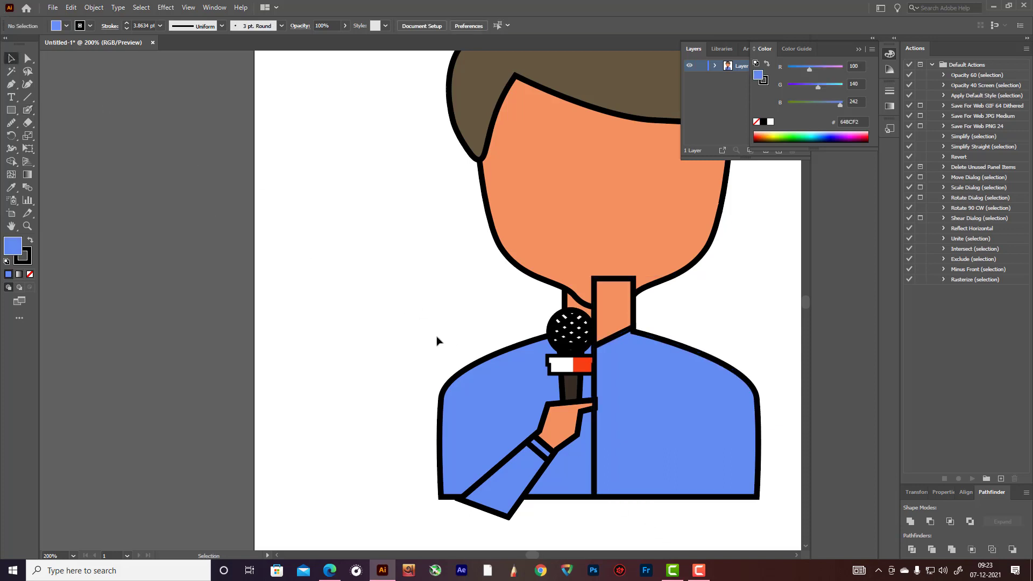
- Select both shirt halves and their neck pieces and unite them into a single body shape with Pathfinder
{"action": "scroll", "coordinate": [454, 342], "scroll_direction": "down", "scroll_amount": 3}
{"action": "left_click", "coordinate": [451, 348]}
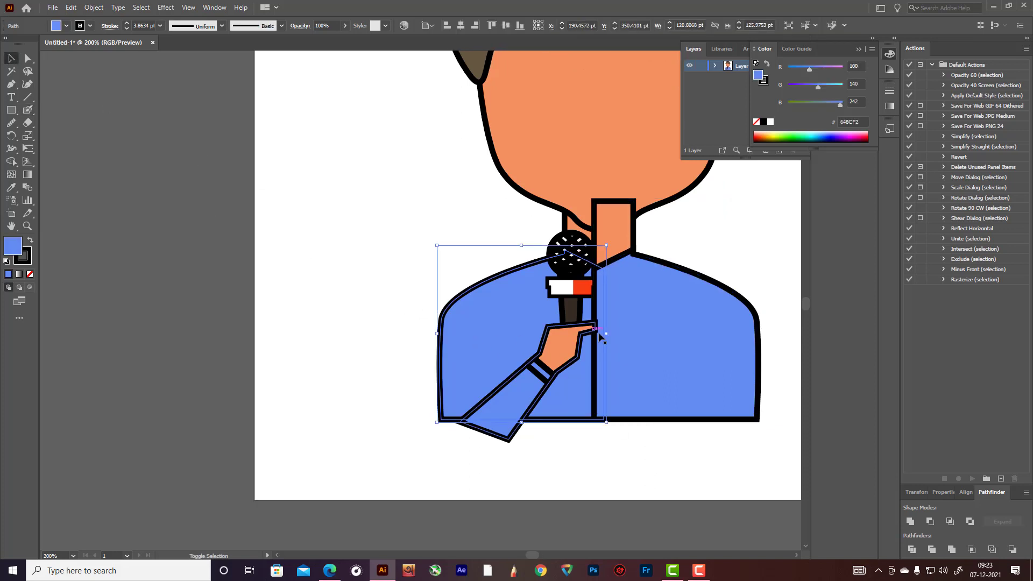
{"action": "left_click", "coordinate": [634, 275], "text": "shift"}
{"action": "left_click", "coordinate": [620, 235], "text": "shift"}
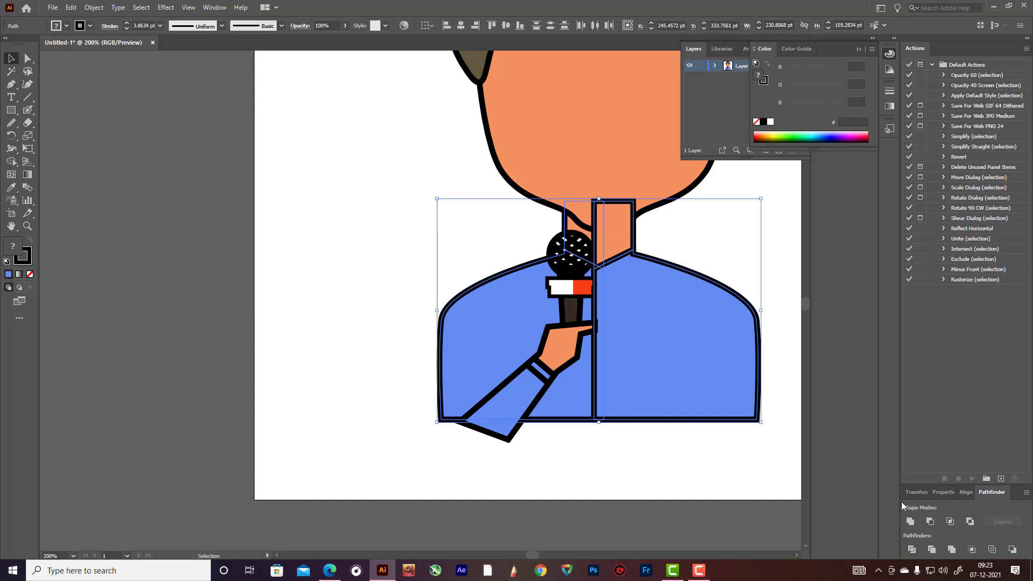
{"action": "left_click", "coordinate": [910, 521]}
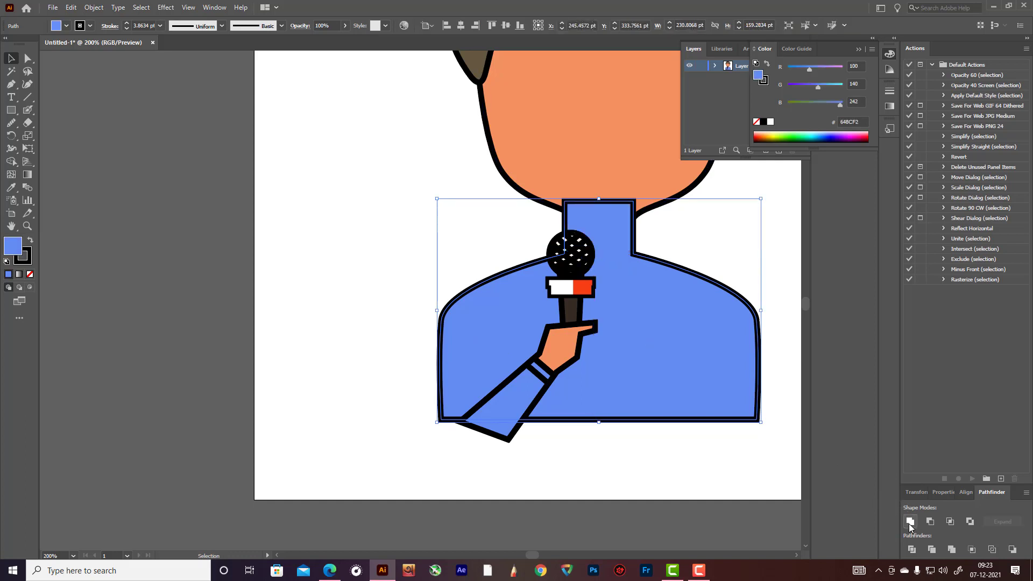
{"action": "left_click", "coordinate": [736, 482]}
- Send the united body shape to the back, behind the face and the microphone, and deselect it
{"action": "key", "text": "ctrl"}
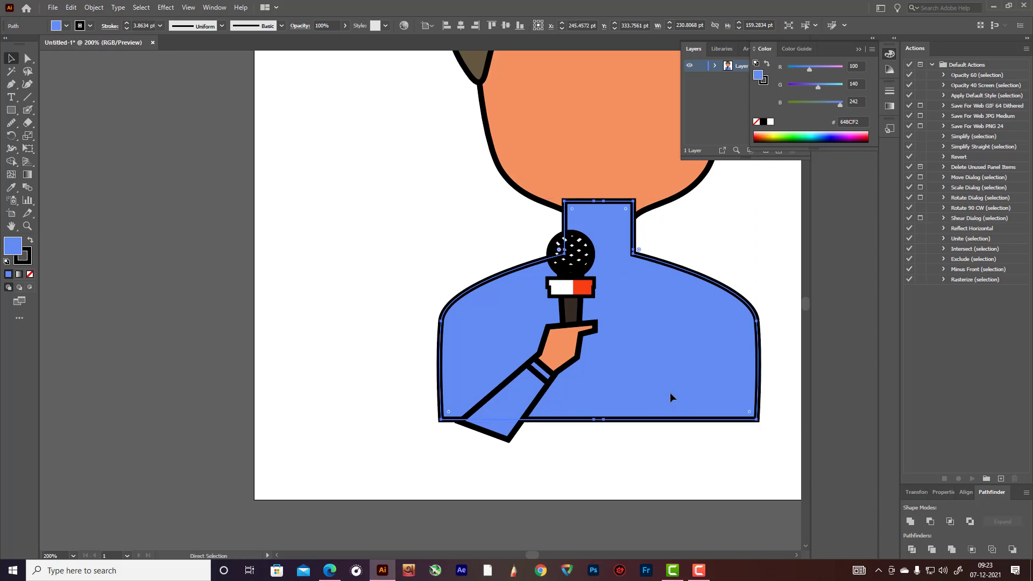
{"action": "key", "text": "ctrl"}
{"action": "key", "text": "ctrl+shift+bracketleft"}
{"action": "left_click", "coordinate": [722, 242]}
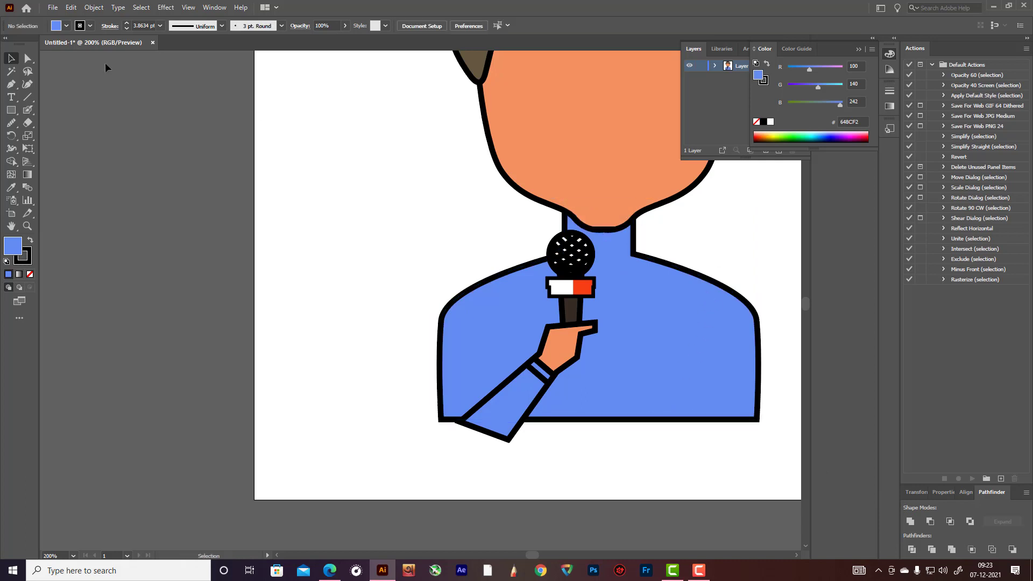
- Start a dividing line across the base of the neck with the Pen tool, beginning beside the microphone head
{"action": "left_click", "coordinate": [12, 85]}
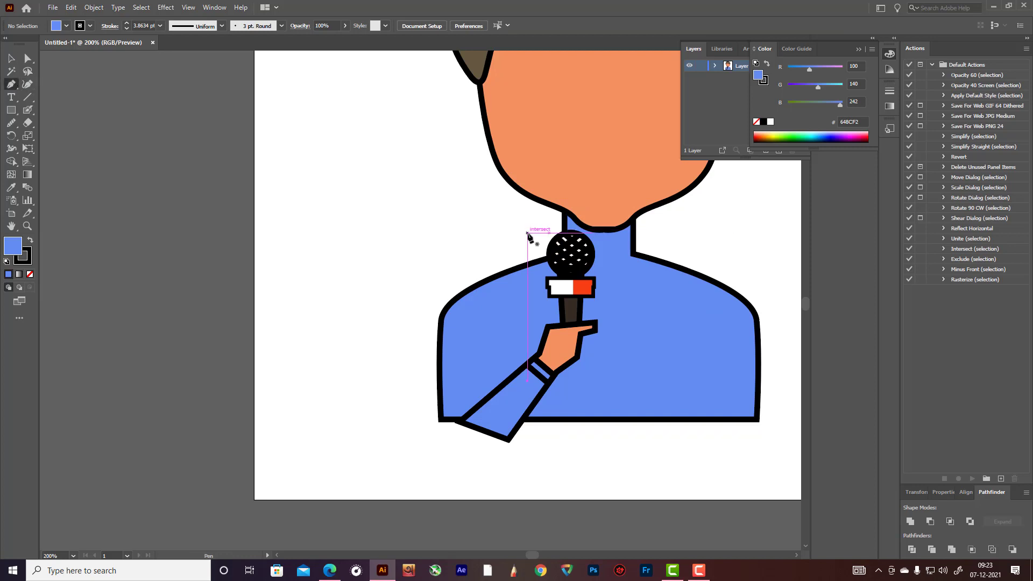
{"action": "left_click", "coordinate": [540, 233]}
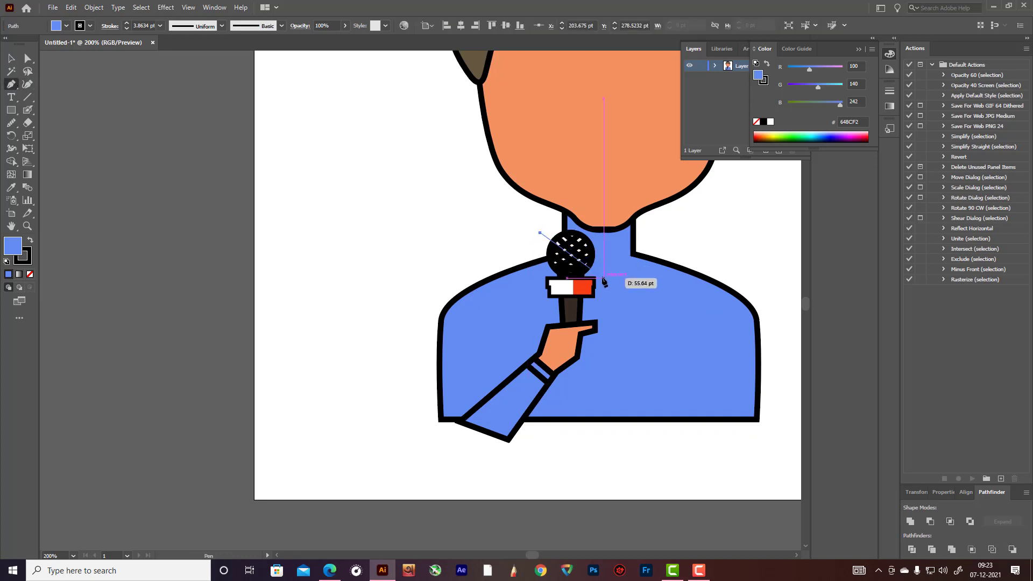
- Finish the V-shaped neckline across the neck with segments about 56 pt and 49 pt long, and remove its fill
{"action": "left_click", "coordinate": [603, 278]}
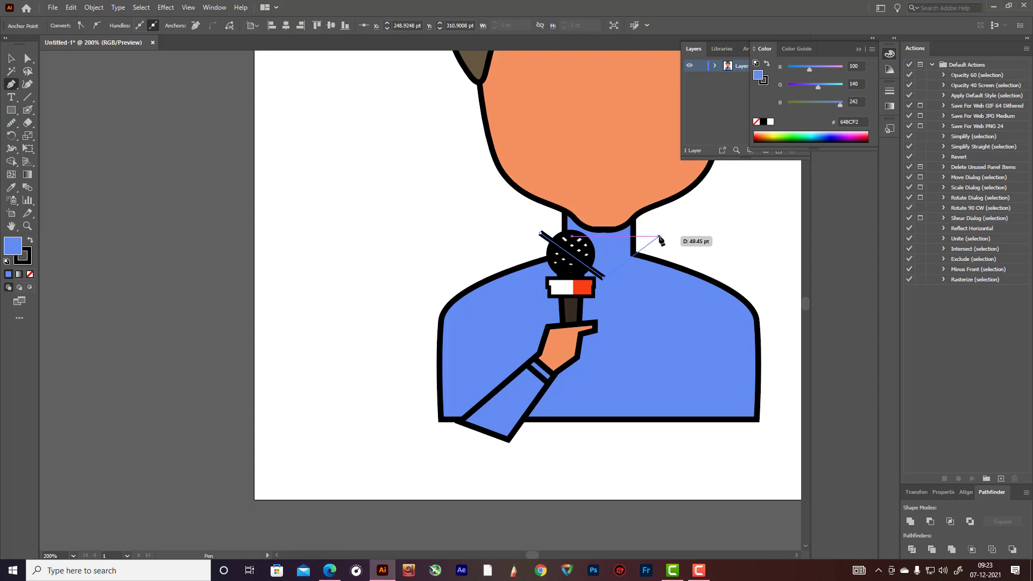
{"action": "left_click", "coordinate": [661, 236]}
{"action": "left_click", "coordinate": [11, 59]}
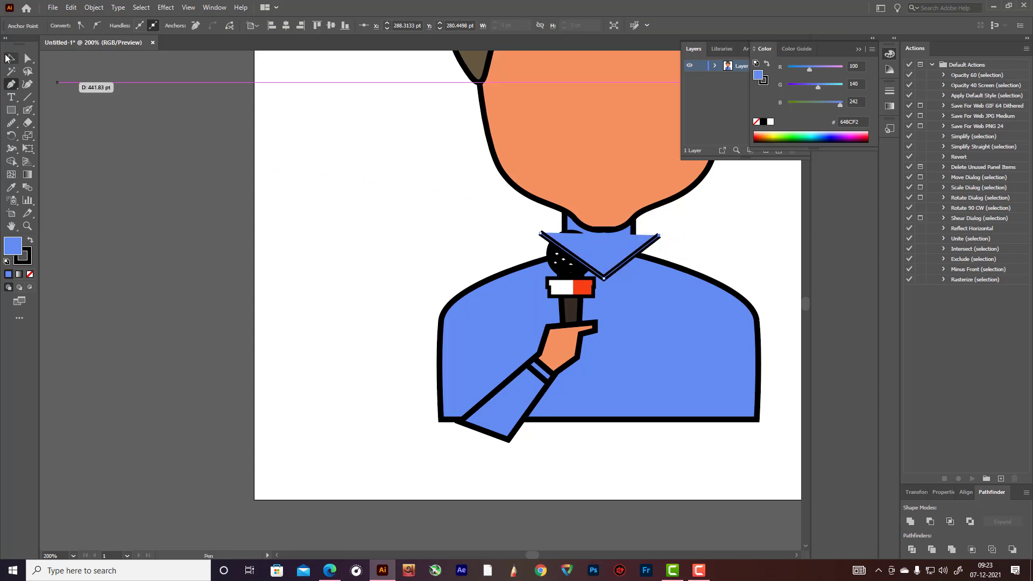
{"action": "left_click", "coordinate": [30, 275]}
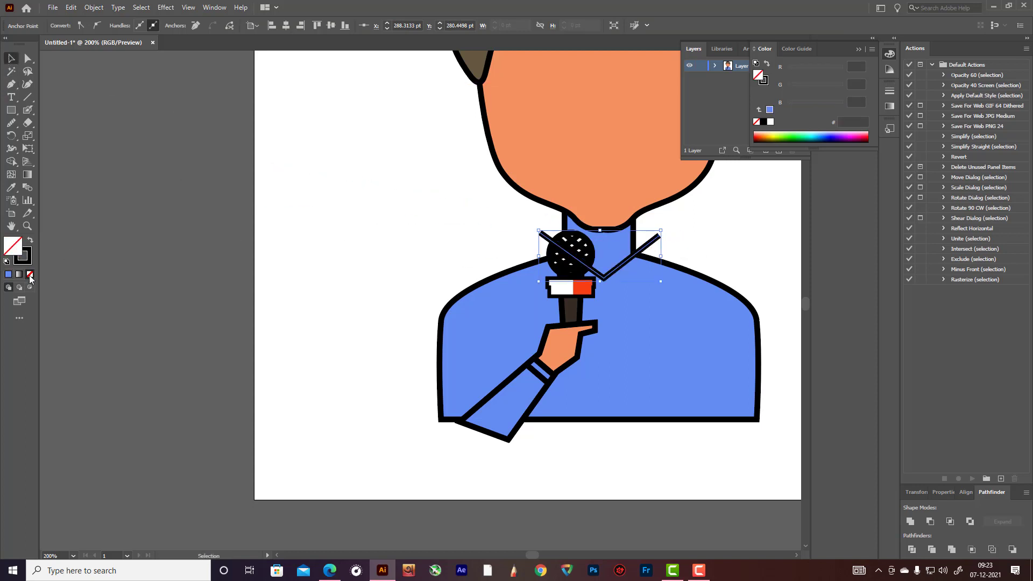
- Use Shape Builder on the body, neckline and microphone to trim the protruding line ends and separate the neck area above the V from the shirt
{"action": "left_click_drag", "start_coordinate": [414, 232], "coordinate": [743, 449]}
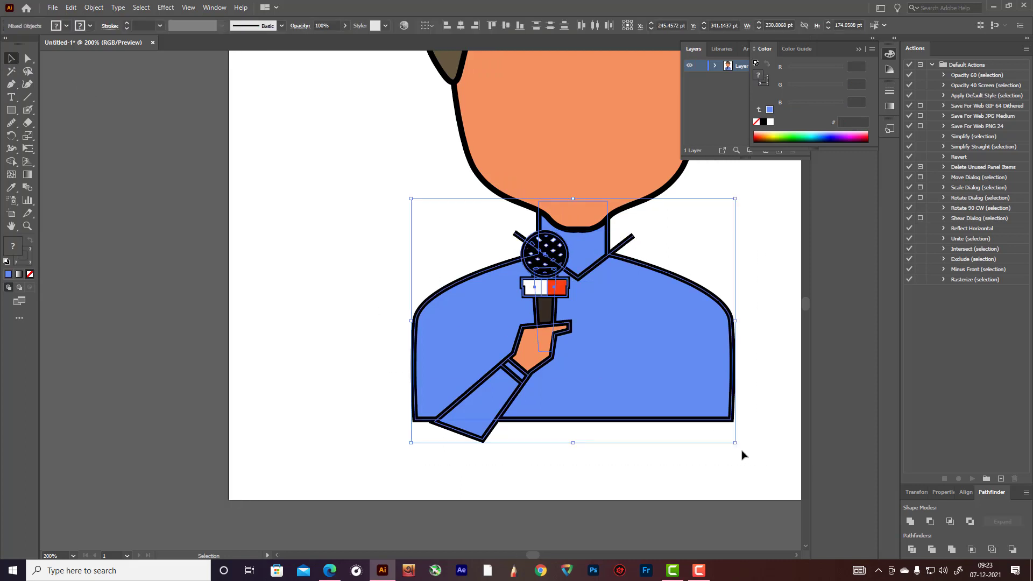
{"action": "left_click", "coordinate": [11, 162]}
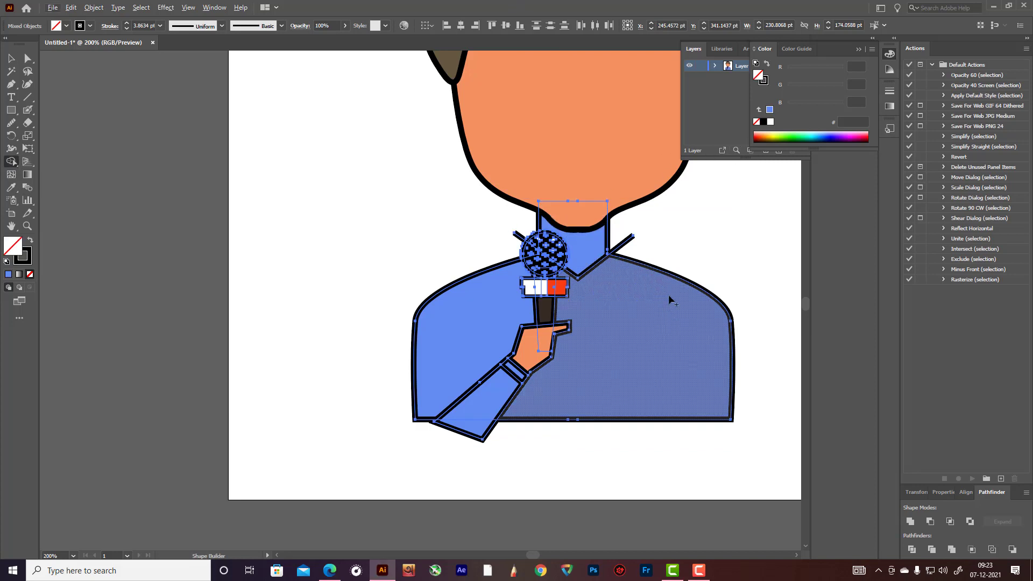
{"action": "left_click", "coordinate": [621, 247], "text": "alt"}
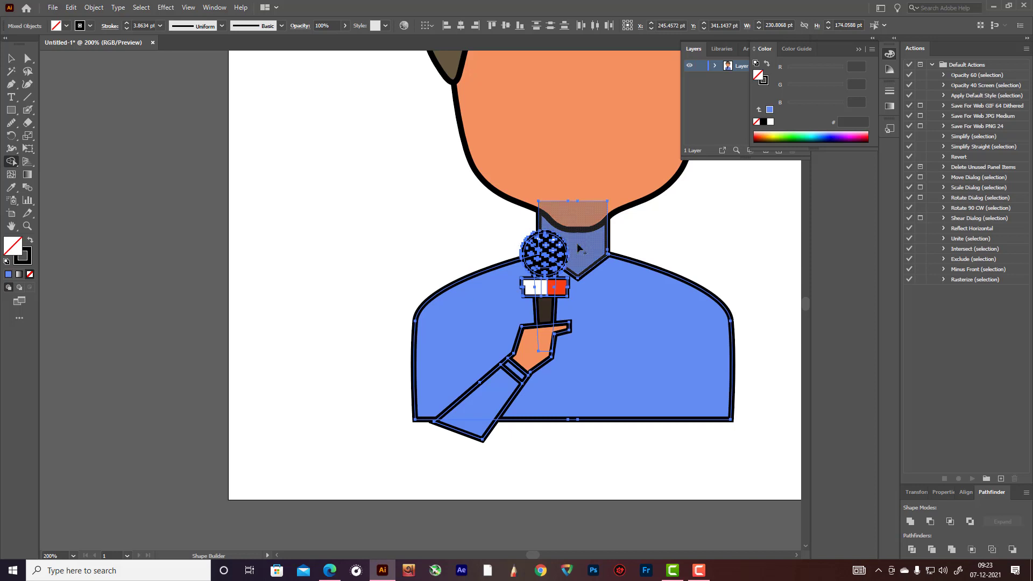
{"action": "left_click", "coordinate": [579, 249], "text": "alt"}
{"action": "left_click", "coordinate": [12, 58]}
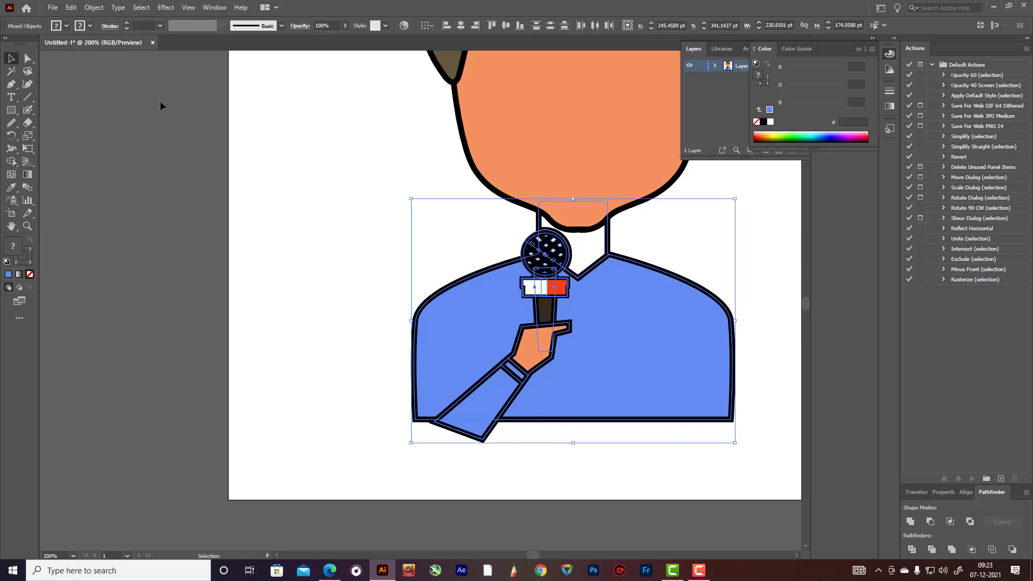
{"action": "left_click", "coordinate": [162, 104]}
- Fill the neck opening with the face's skin colour, F49262, using the Eyedropper
{"action": "left_click", "coordinate": [604, 239]}
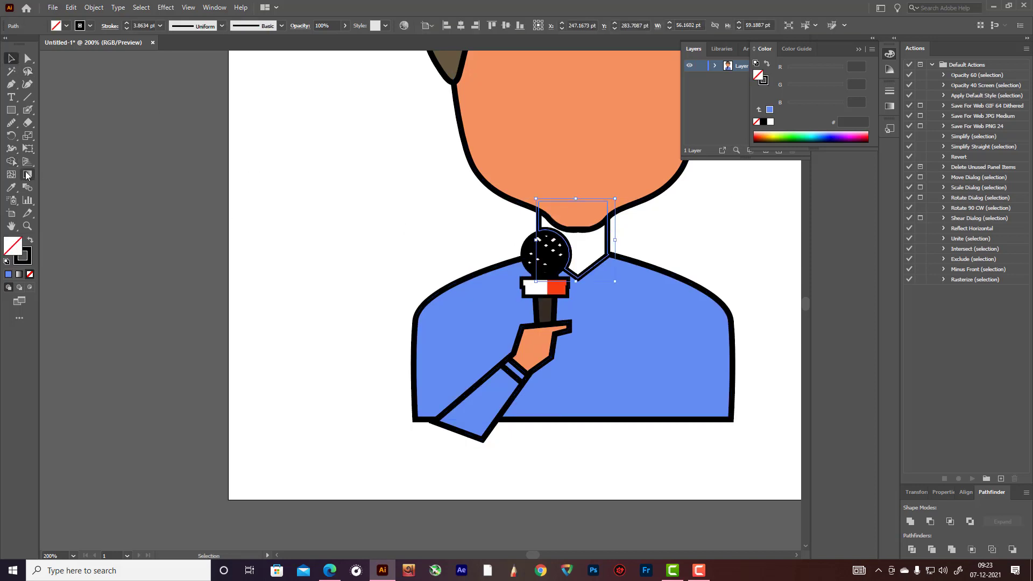
{"action": "left_click", "coordinate": [11, 187]}
{"action": "left_click", "coordinate": [534, 133]}
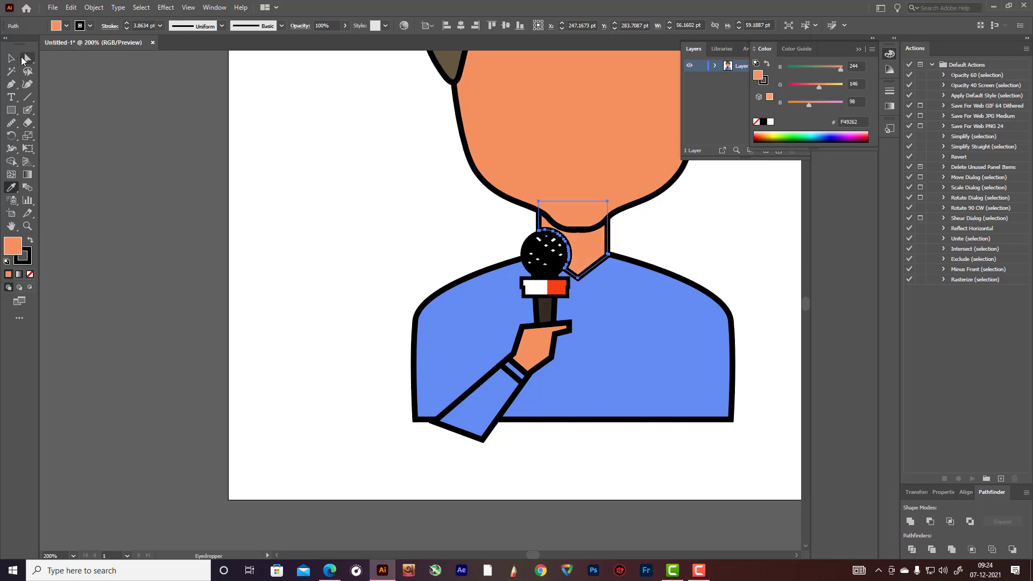
{"action": "key", "text": "v"}
{"action": "left_click", "coordinate": [265, 108]}
- Look over the whole figure from the hair down to the arm holding the microphone
{"action": "scroll", "coordinate": [690, 233], "scroll_direction": "up", "scroll_amount": 3}
{"action": "scroll", "coordinate": [733, 308], "scroll_direction": "down", "scroll_amount": 3}
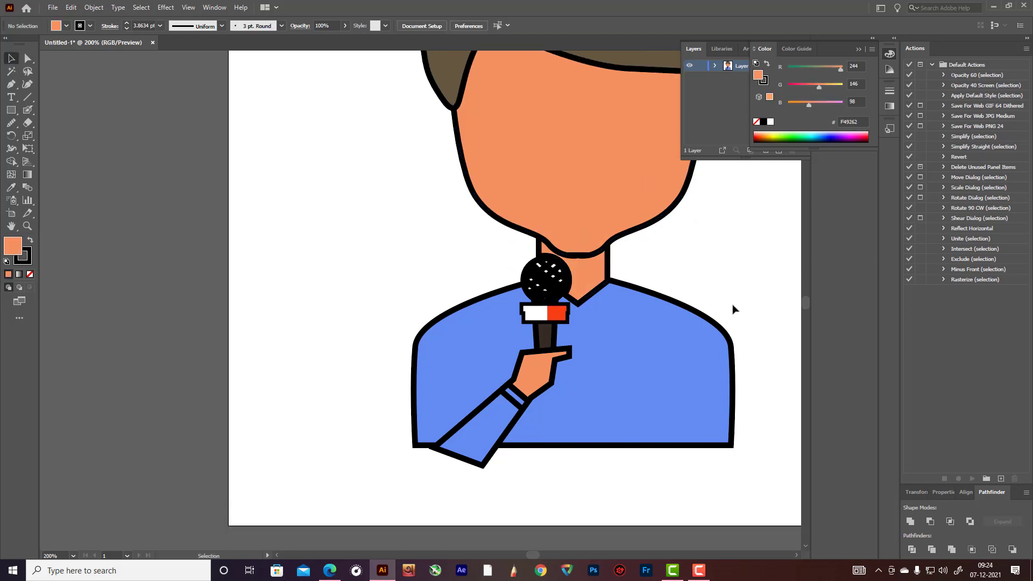
{"action": "scroll", "coordinate": [673, 371], "scroll_direction": "up", "scroll_amount": 3}
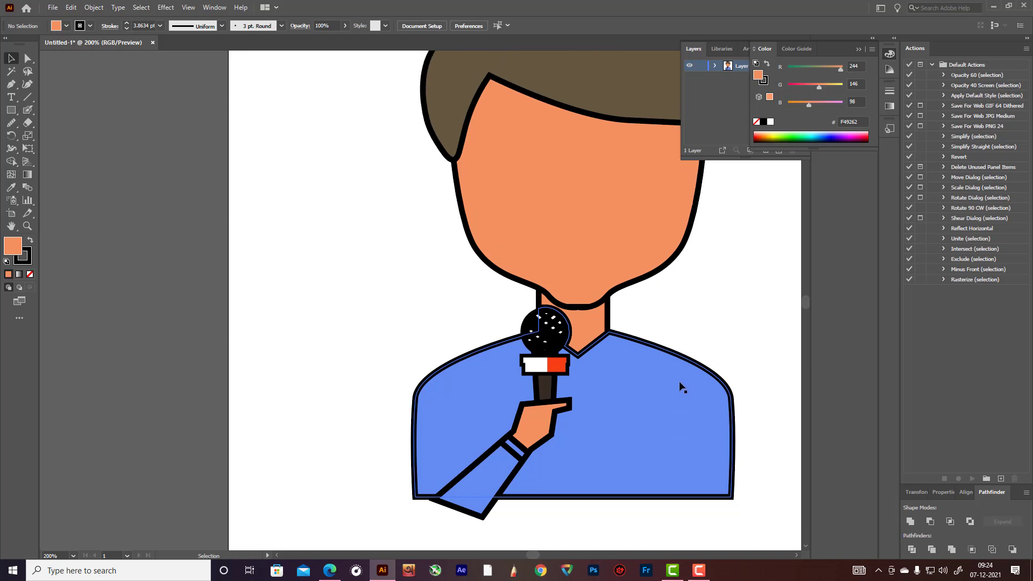
{"action": "scroll", "coordinate": [681, 386], "scroll_direction": "up", "scroll_amount": 3}
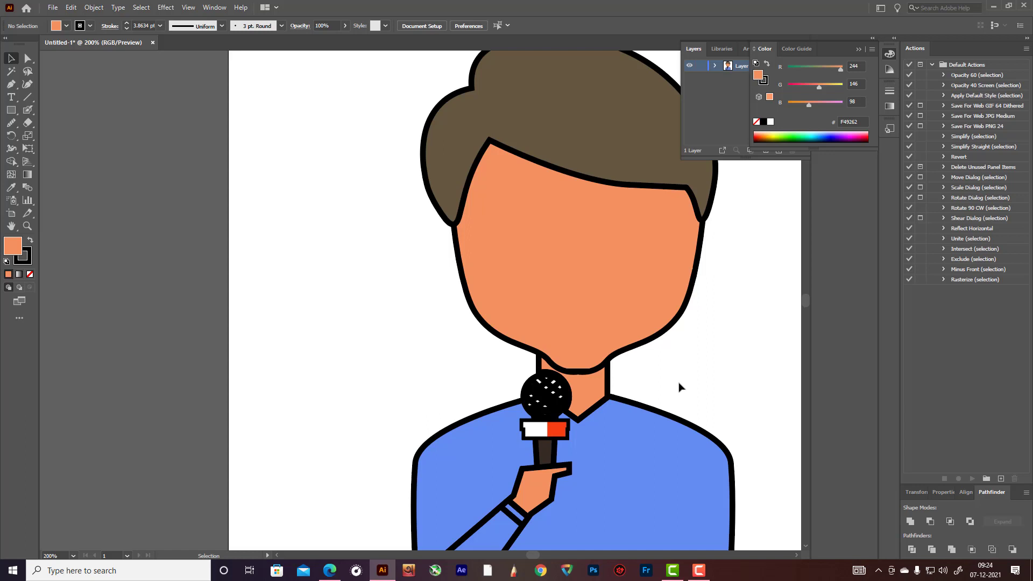
{"action": "scroll", "coordinate": [572, 219], "scroll_direction": "down", "scroll_amount": 4}
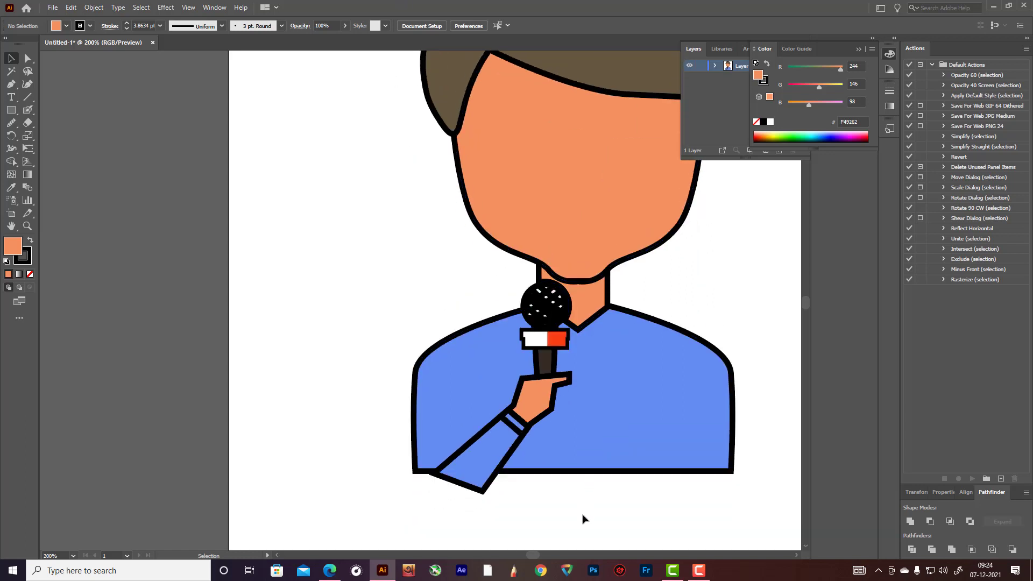
{"action": "left_click_drag", "start_coordinate": [536, 553], "coordinate": [539, 551]}
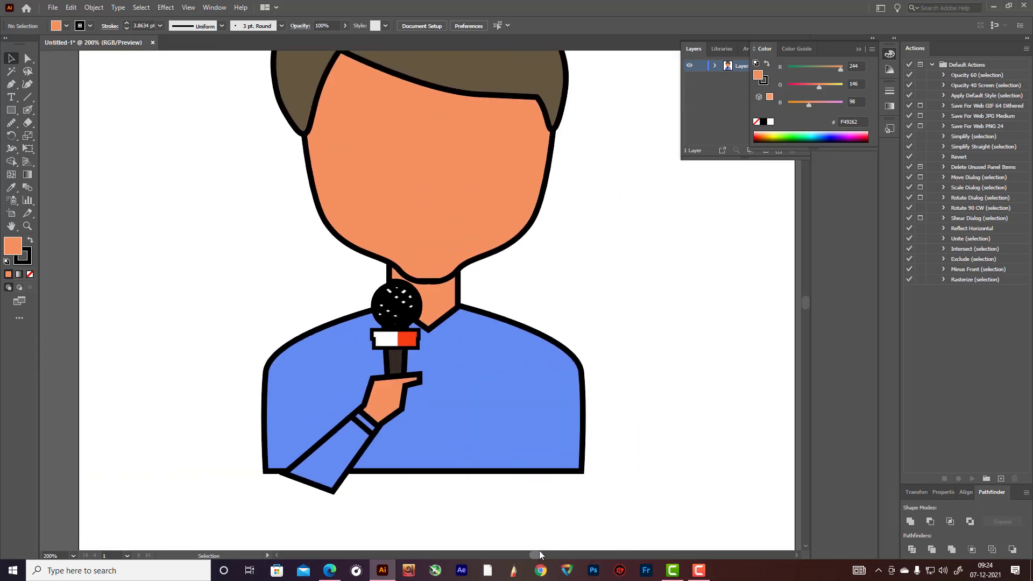
{"action": "scroll", "coordinate": [522, 464], "scroll_direction": "up", "scroll_amount": 3}
{"action": "scroll", "coordinate": [522, 464], "scroll_direction": "up", "scroll_amount": 1}
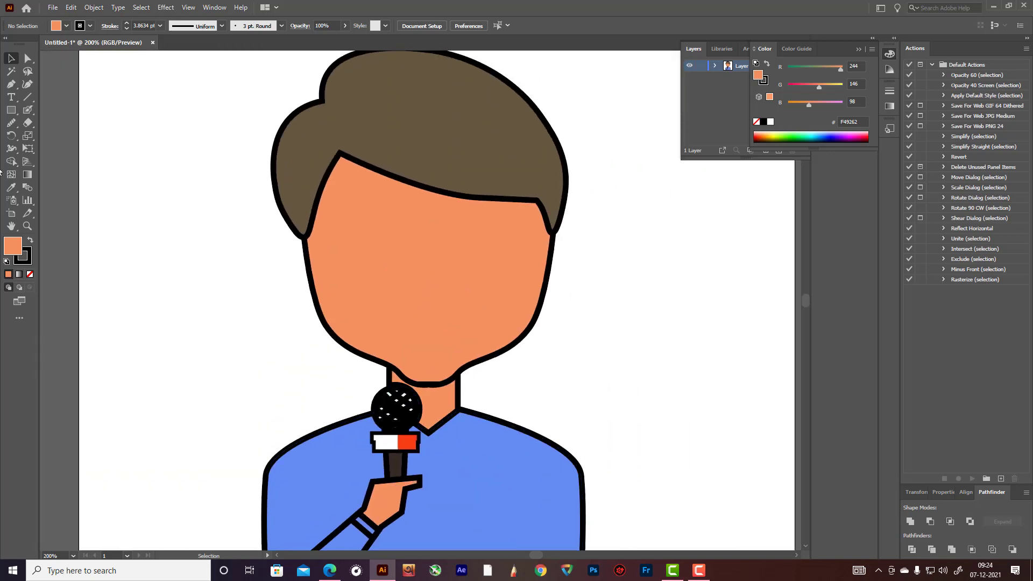
{"action": "left_click", "coordinate": [12, 89]}
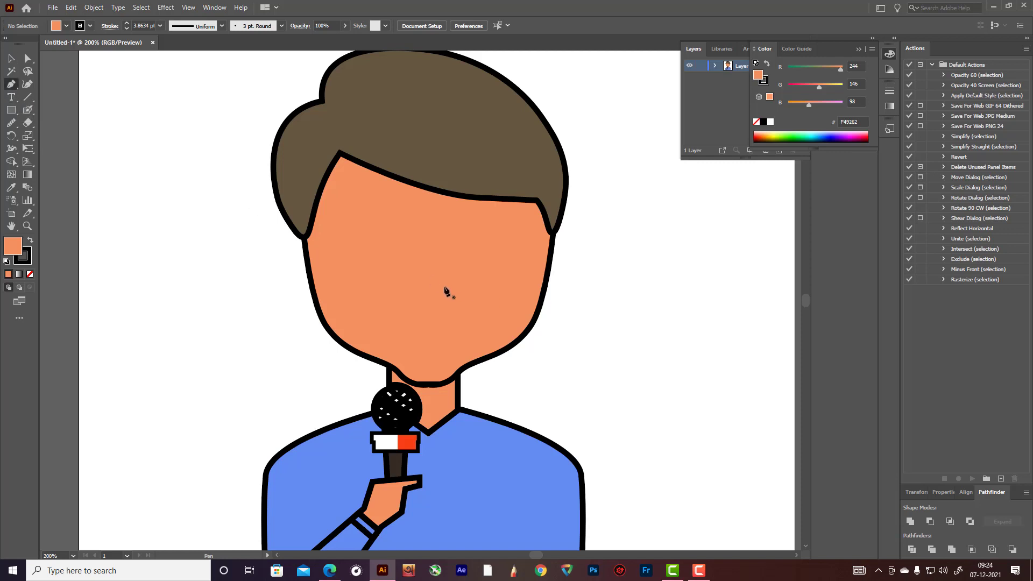
{"action": "left_click", "coordinate": [405, 316]}
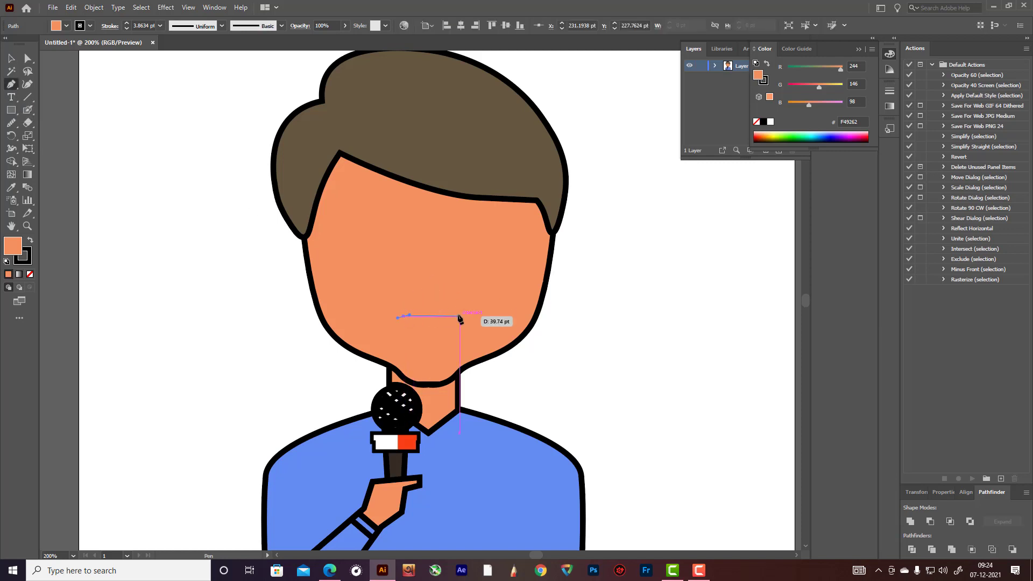
{"action": "left_click", "coordinate": [459, 316]}
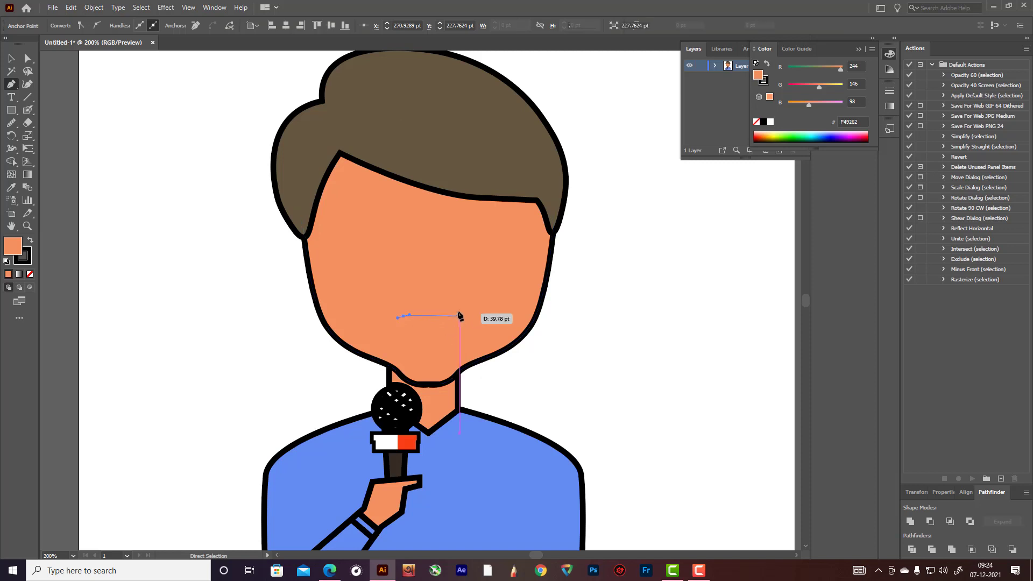
{"action": "left_click", "coordinate": [461, 313], "text": "ctrl"}
- Draw a closed mouth on the lower face with a straight top edge about 46 pt wide and a curved bottom
{"action": "left_click", "coordinate": [398, 321]}
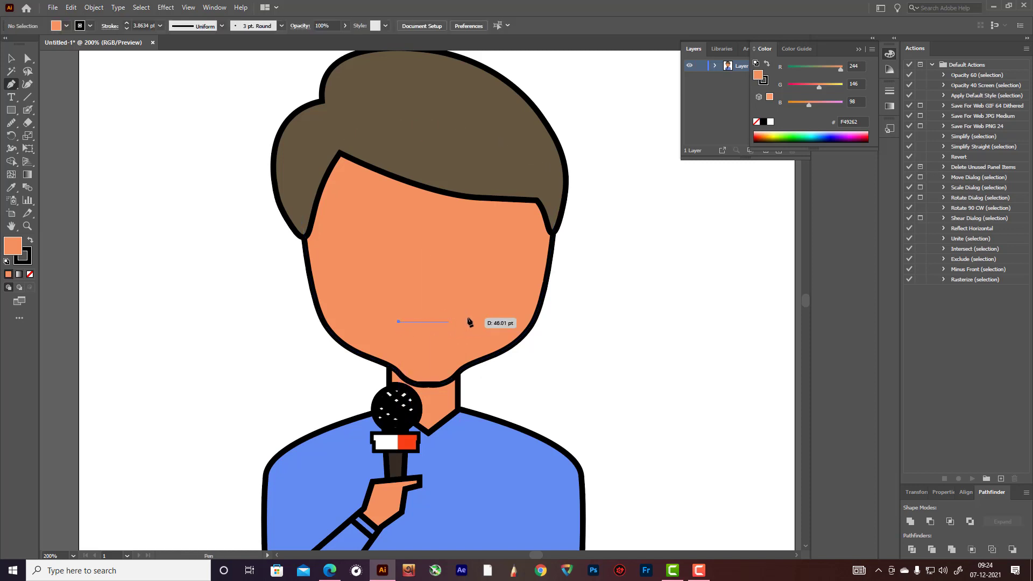
{"action": "left_click", "coordinate": [464, 322]}
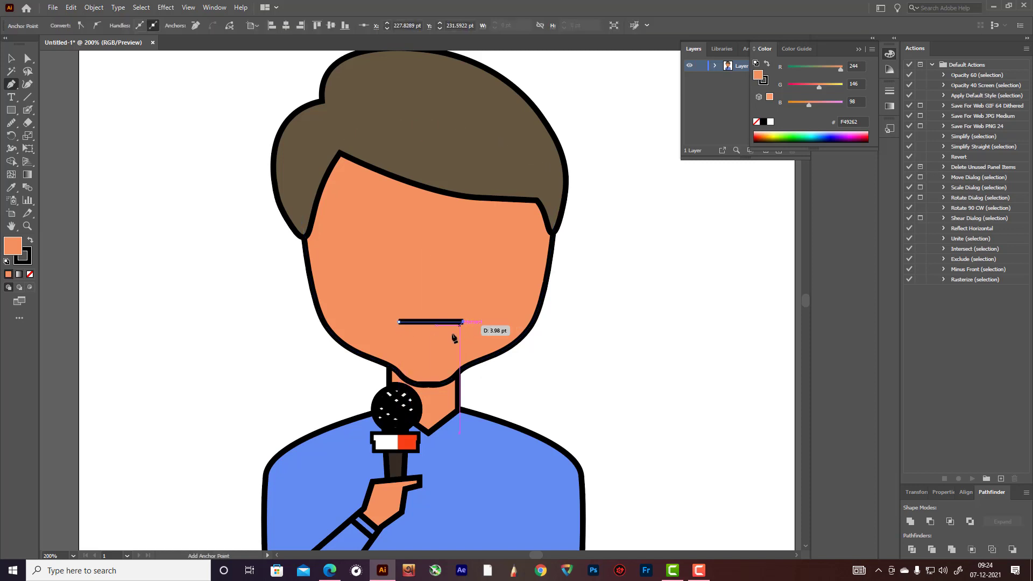
{"action": "left_click_drag", "start_coordinate": [440, 340], "coordinate": [428, 340]}
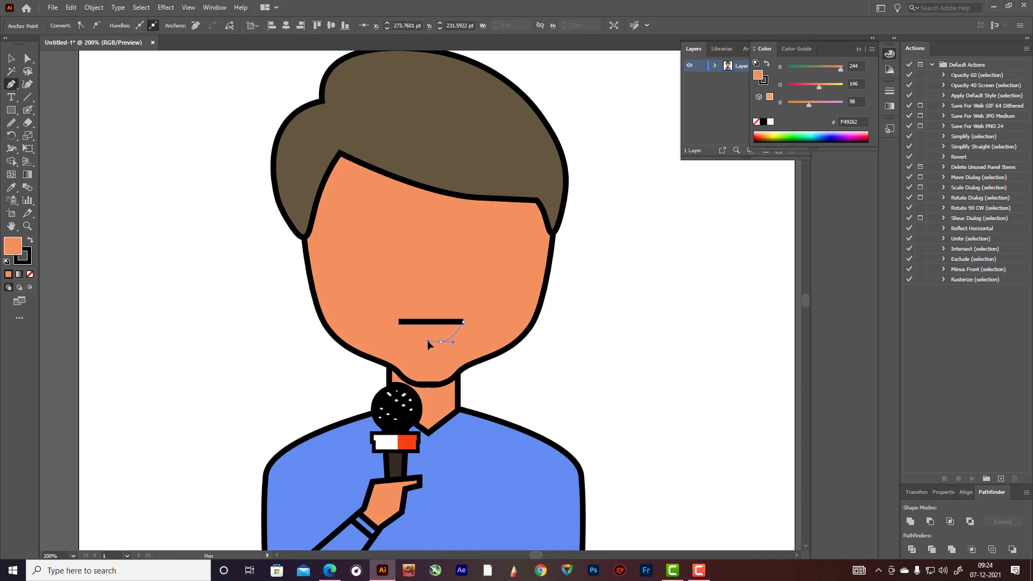
{"action": "left_click", "coordinate": [398, 321]}
- Reshape the mouth into an evenly rounded smile with the Curvature tool
{"action": "left_click", "coordinate": [28, 86]}
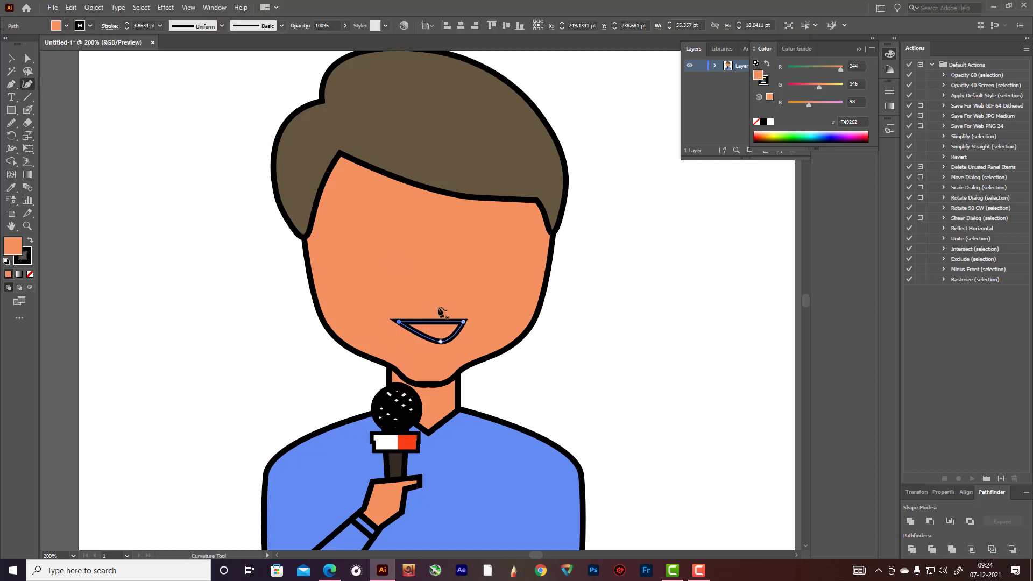
{"action": "mouse_move", "coordinate": [465, 322]}
{"action": "left_mouse_down"}
{"action": "mouse_move", "coordinate": [440, 342]}
{"action": "mouse_move", "coordinate": [467, 322]}
{"action": "left_mouse_up"}
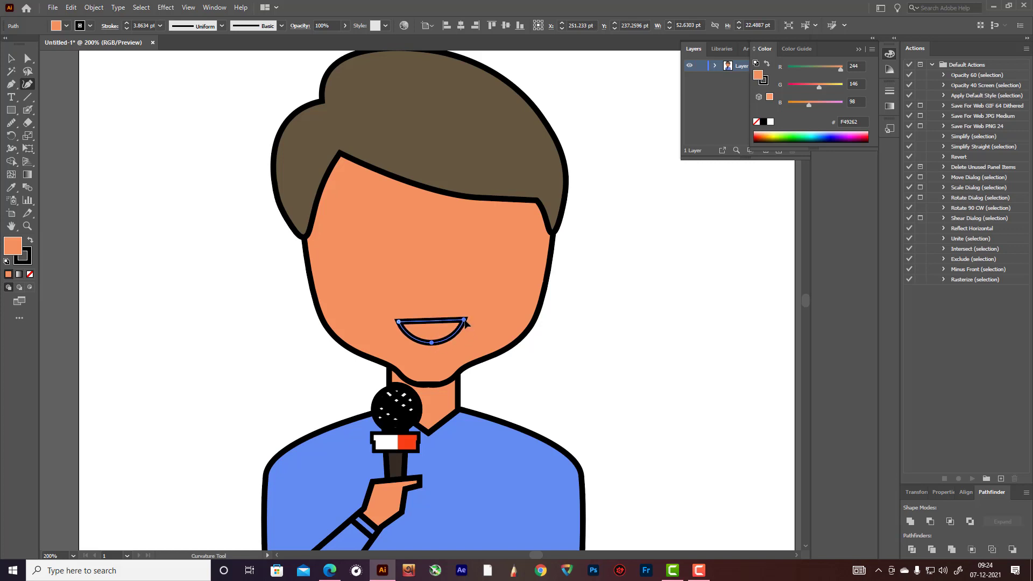
{"action": "left_click", "coordinate": [11, 58]}
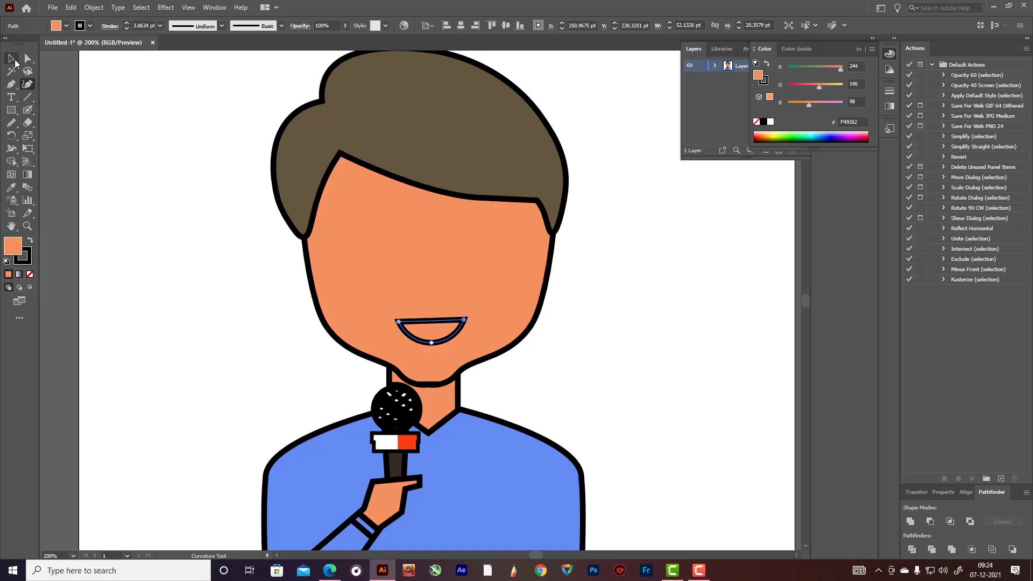
{"action": "left_click", "coordinate": [170, 152]}
- Fill the mouth with the off-white colour EFE2DC
{"action": "left_click", "coordinate": [438, 324]}
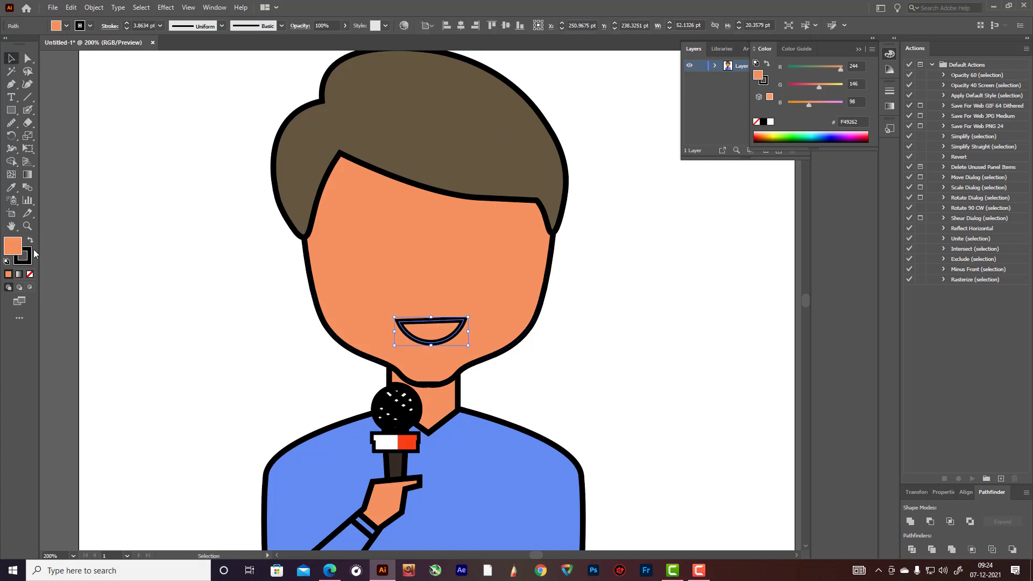
{"action": "double_click", "coordinate": [17, 250]}
{"action": "left_click", "coordinate": [196, 308]}
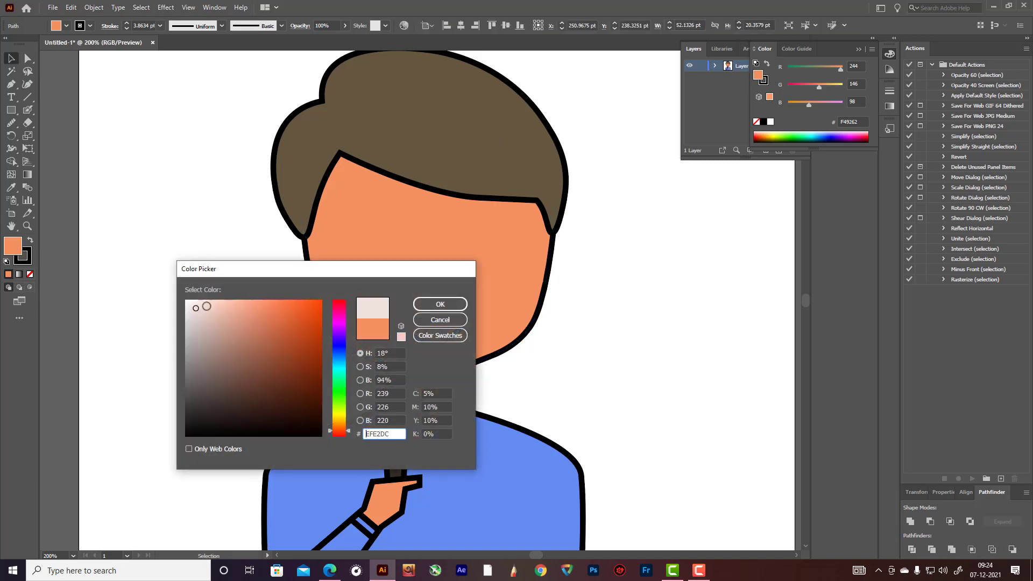
{"action": "left_click", "coordinate": [440, 304]}
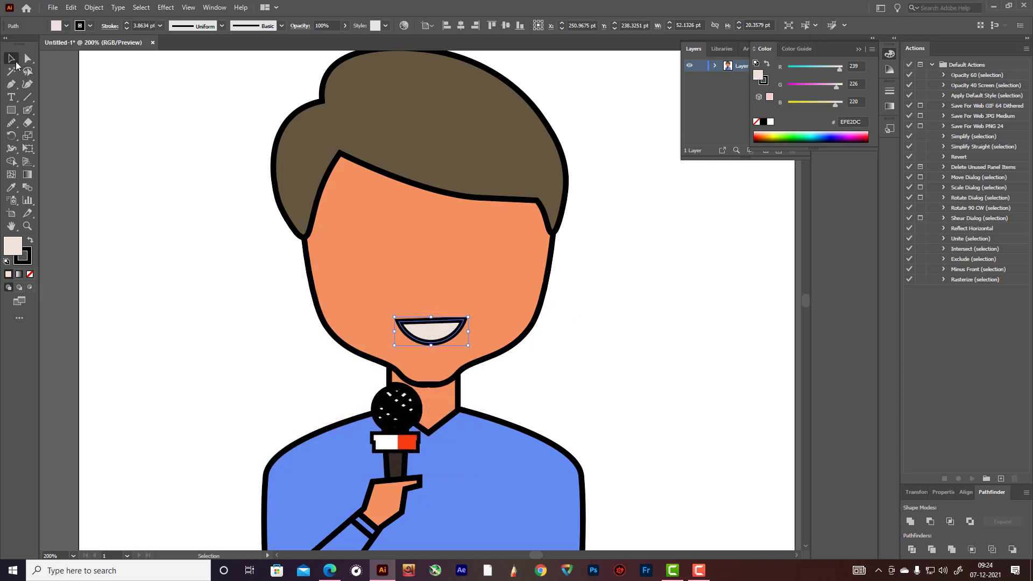
{"action": "left_click", "coordinate": [683, 297]}
- Give the mouth's outline round caps and round corner joins
{"action": "left_click", "coordinate": [435, 328]}
{"action": "left_click", "coordinate": [110, 26]}
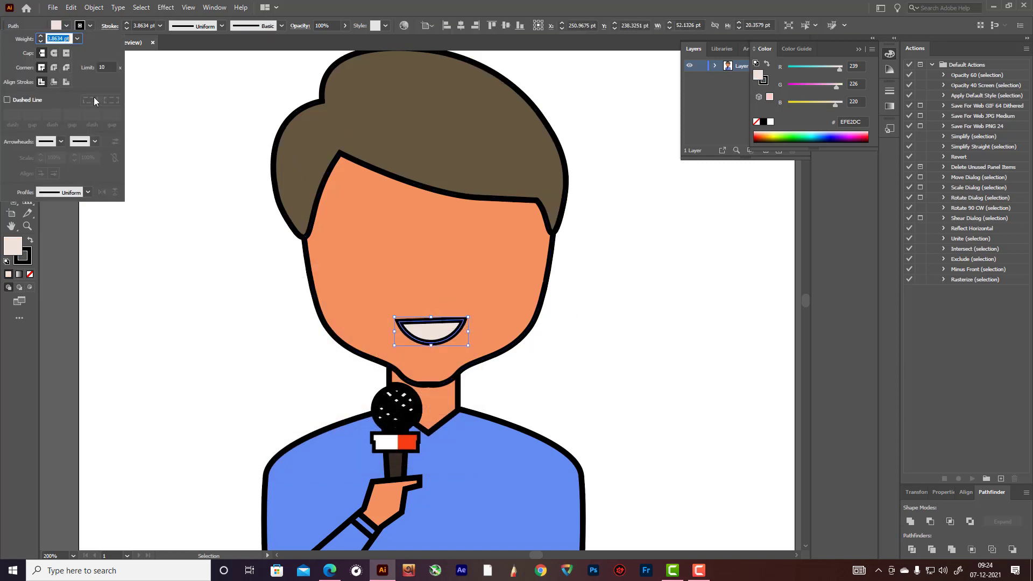
{"action": "left_click", "coordinate": [53, 68]}
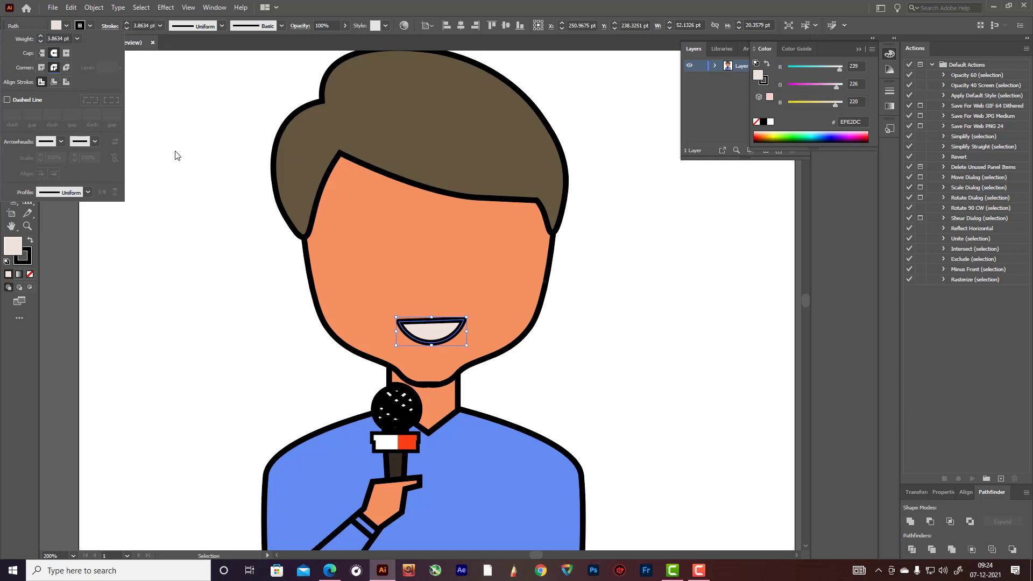
{"action": "left_click", "coordinate": [185, 143]}
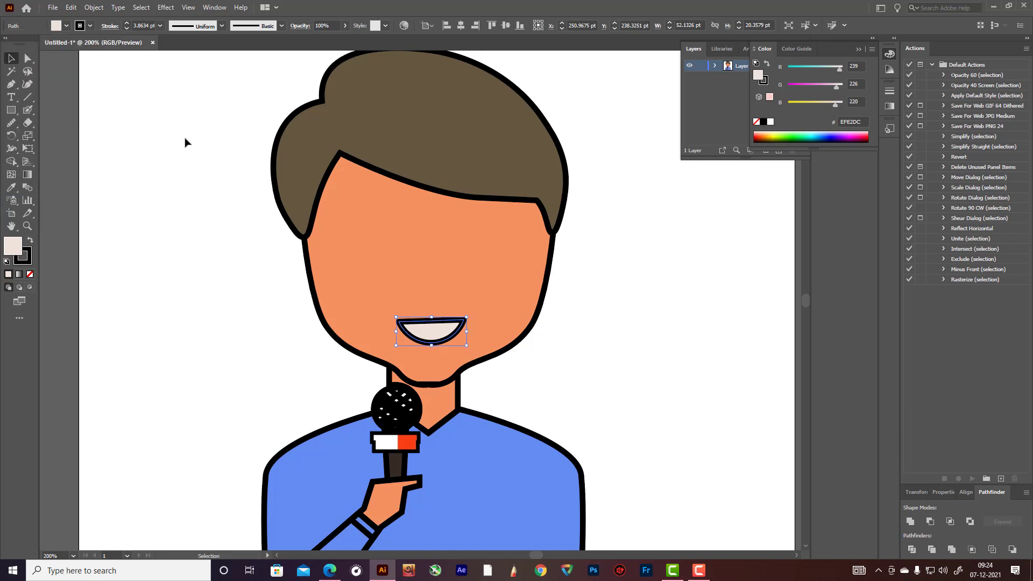
{"action": "left_click", "coordinate": [594, 268]}
- Select the entire figure and apply round corner joins to all its strokes
{"action": "scroll", "coordinate": [554, 269], "scroll_direction": "down", "scroll_amount": 2}
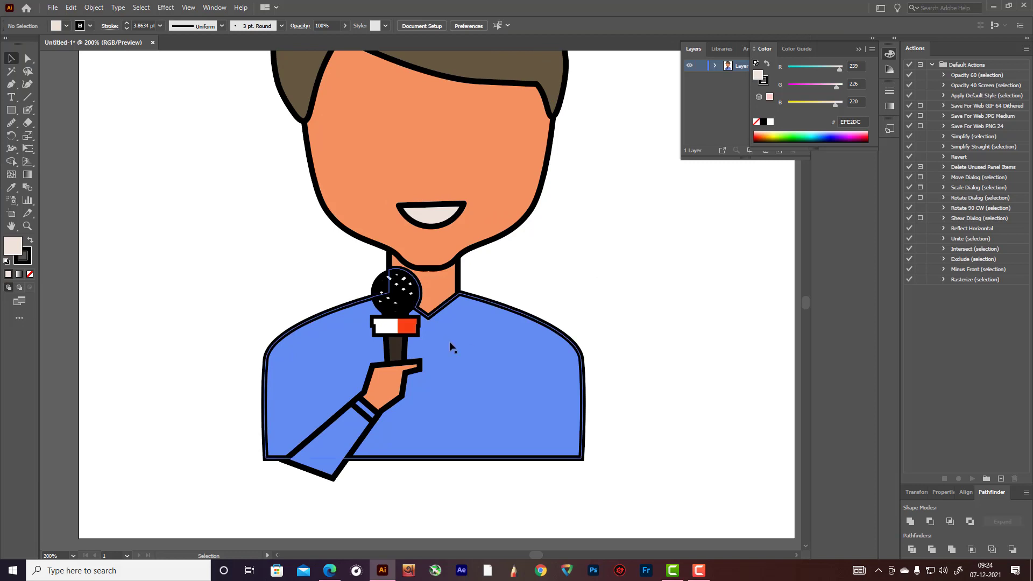
{"action": "scroll", "coordinate": [464, 327], "scroll_direction": "up", "scroll_amount": 3}
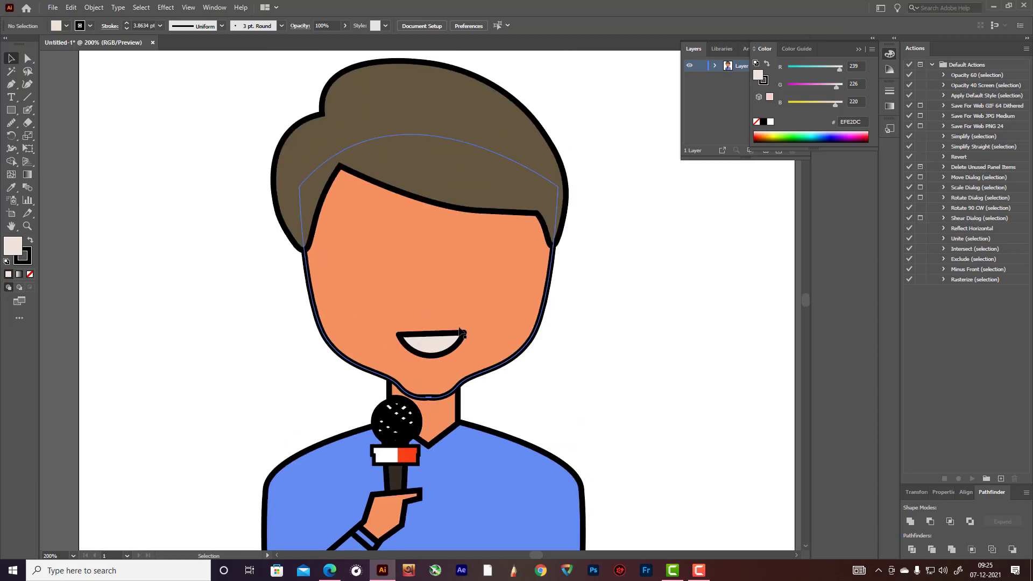
{"action": "scroll", "coordinate": [461, 333], "scroll_direction": "down", "scroll_amount": 2}
{"action": "left_click_drag", "start_coordinate": [328, 199], "coordinate": [601, 448]}
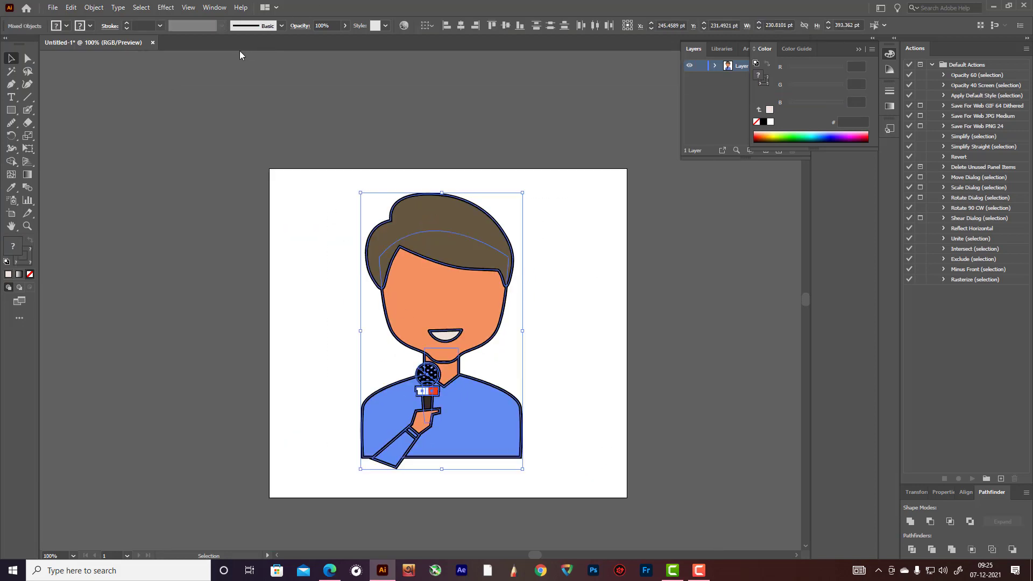
{"action": "left_click", "coordinate": [110, 27]}
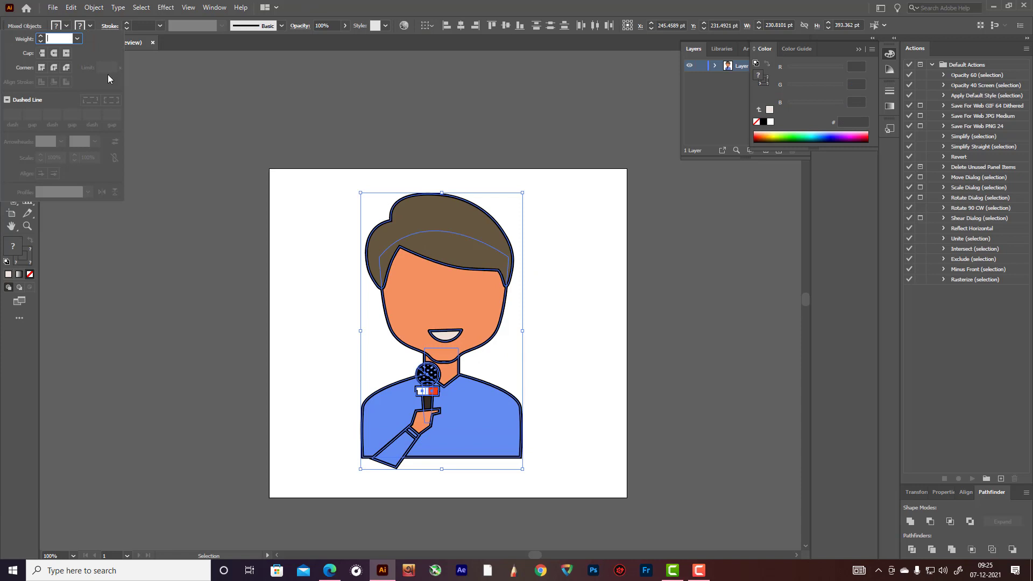
{"action": "left_click", "coordinate": [53, 68]}
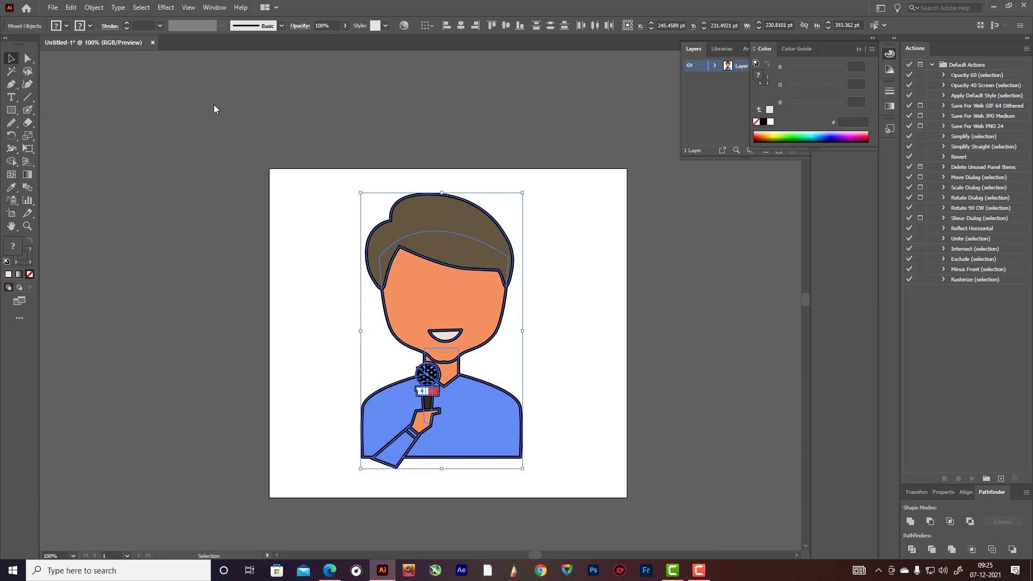
{"action": "left_click", "coordinate": [558, 307]}
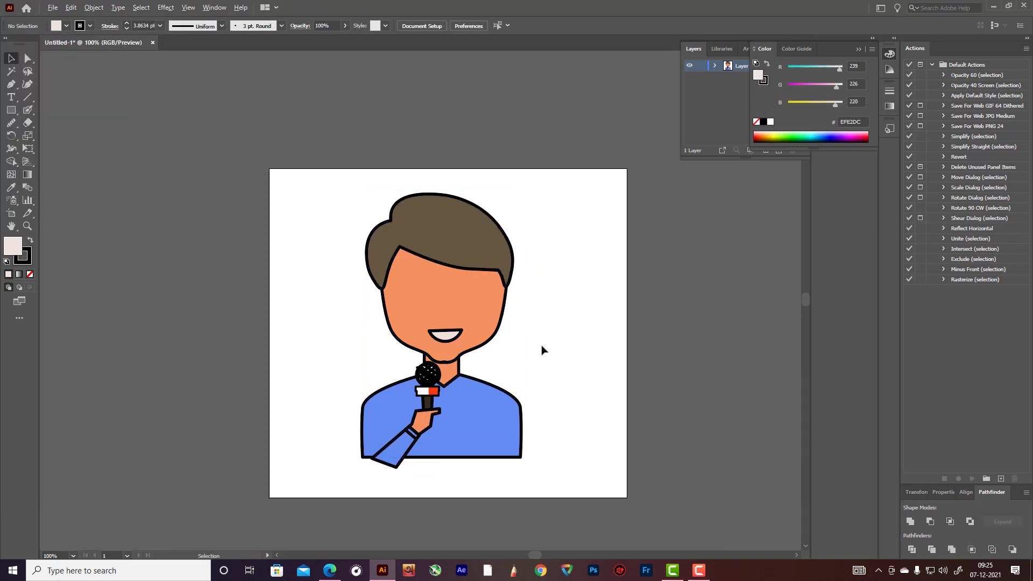
{"action": "scroll", "coordinate": [492, 334], "scroll_direction": "up", "scroll_amount": 2}
{"action": "scroll", "coordinate": [492, 335], "scroll_direction": "down", "scroll_amount": 3}
{"action": "scroll", "coordinate": [490, 335], "scroll_direction": "up", "scroll_amount": 3}
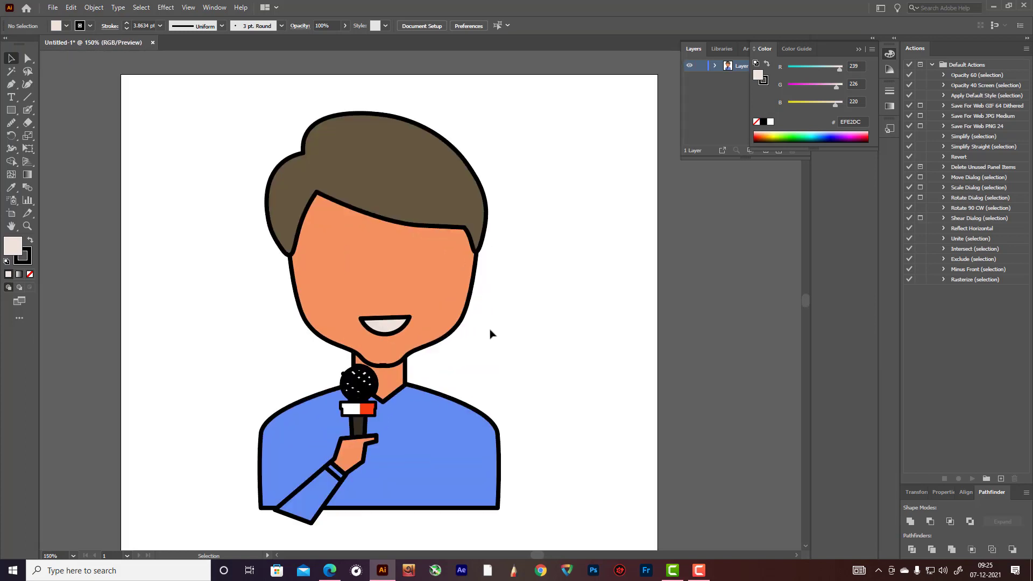
{"action": "left_click", "coordinate": [110, 29]}
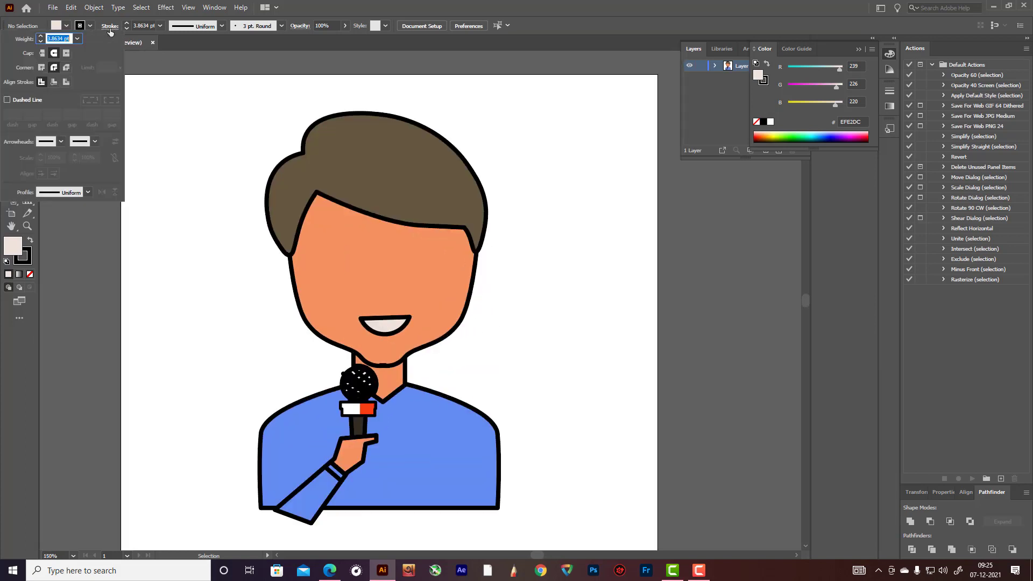
{"action": "left_click", "coordinate": [54, 56]}
{"action": "left_click", "coordinate": [189, 139]}
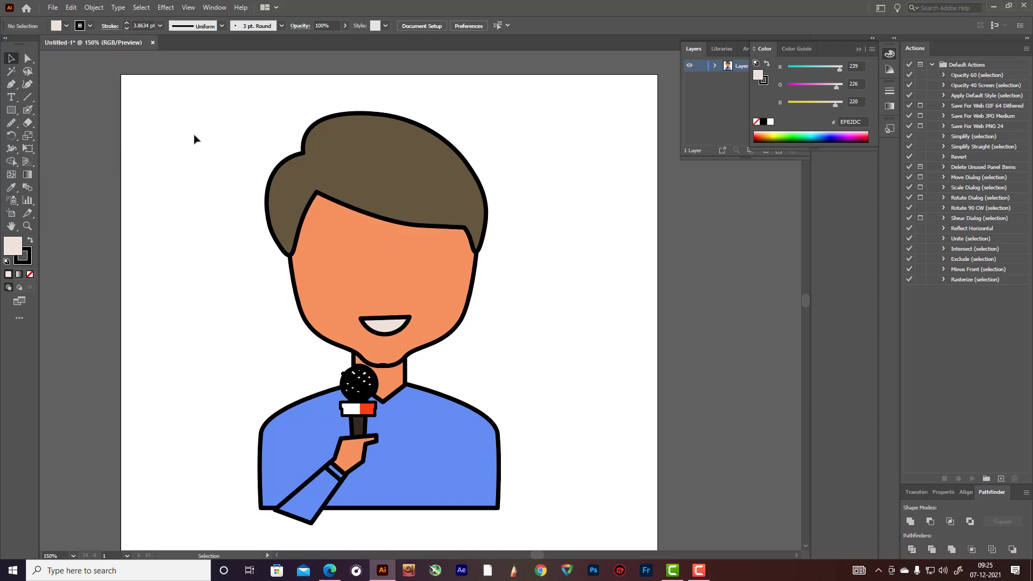
{"action": "scroll", "coordinate": [508, 254], "scroll_direction": "down", "scroll_amount": 1}
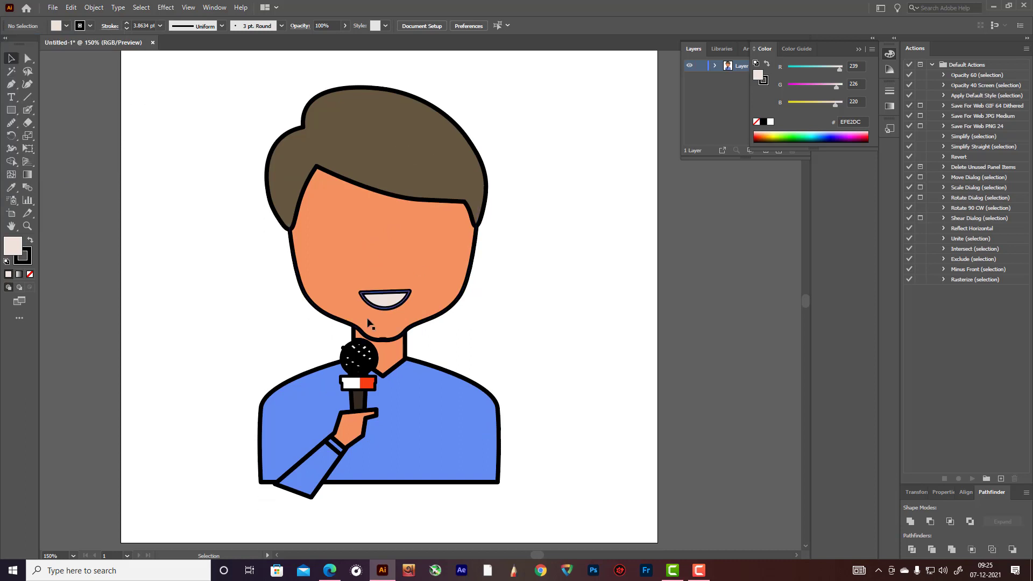
- Delete the stray diagonal line crossing the microphone's round head
{"action": "left_click", "coordinate": [347, 351]}
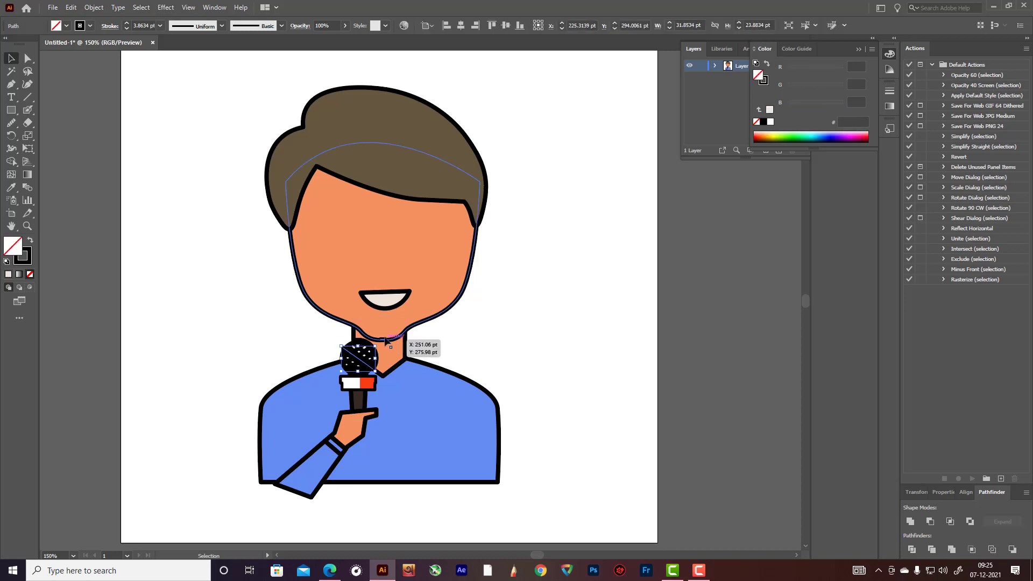
{"action": "scroll", "coordinate": [351, 332], "scroll_direction": "up", "scroll_amount": 3}
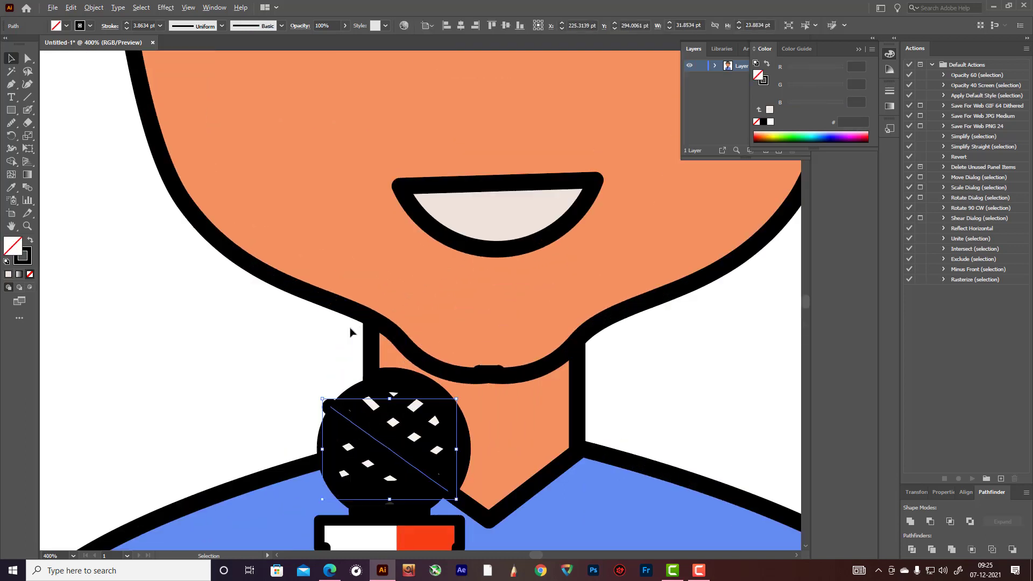
{"action": "left_click", "coordinate": [357, 358]}
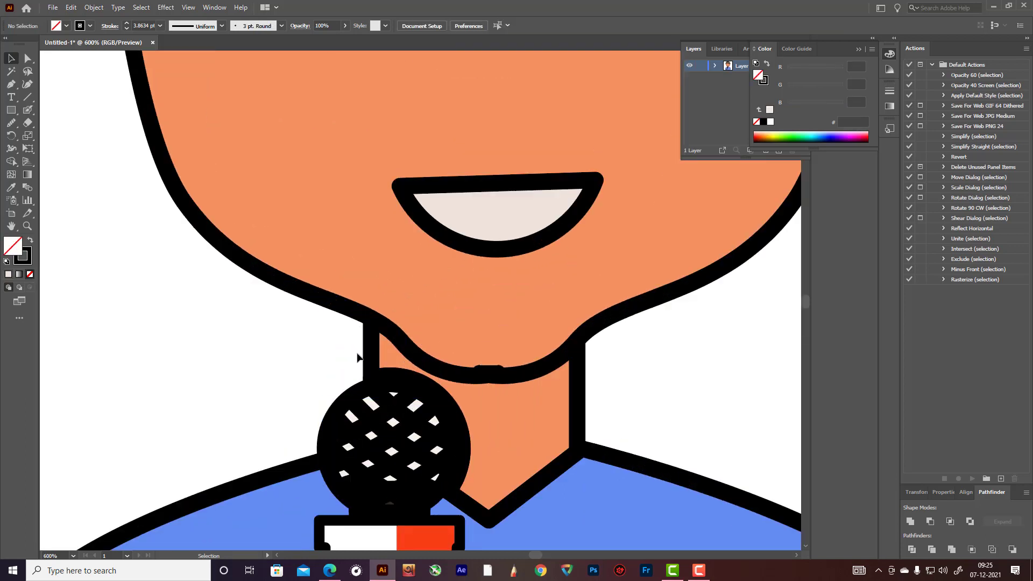
{"action": "left_click", "coordinate": [425, 371]}
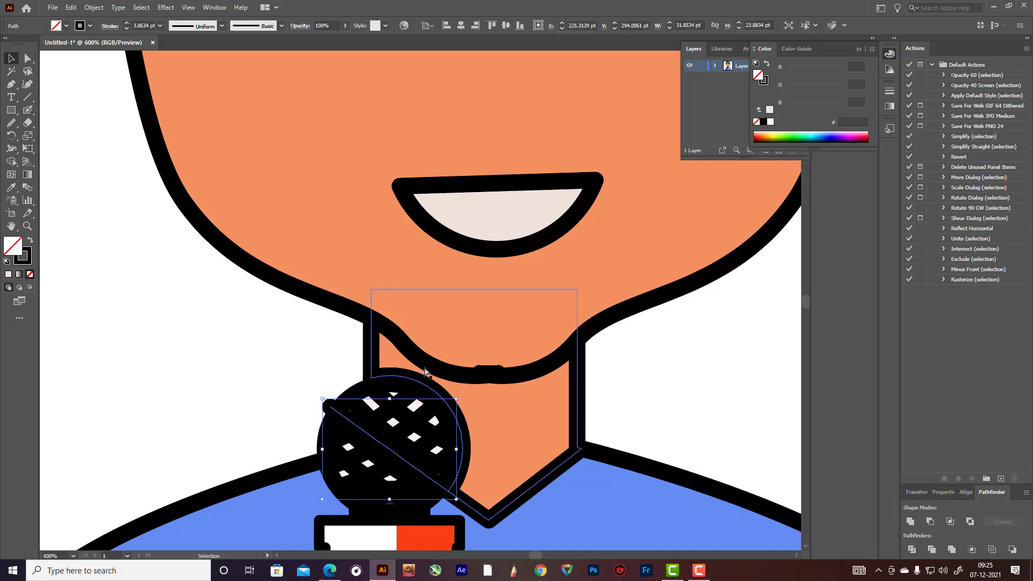
{"action": "scroll", "coordinate": [446, 457], "scroll_direction": "up", "scroll_amount": 3}
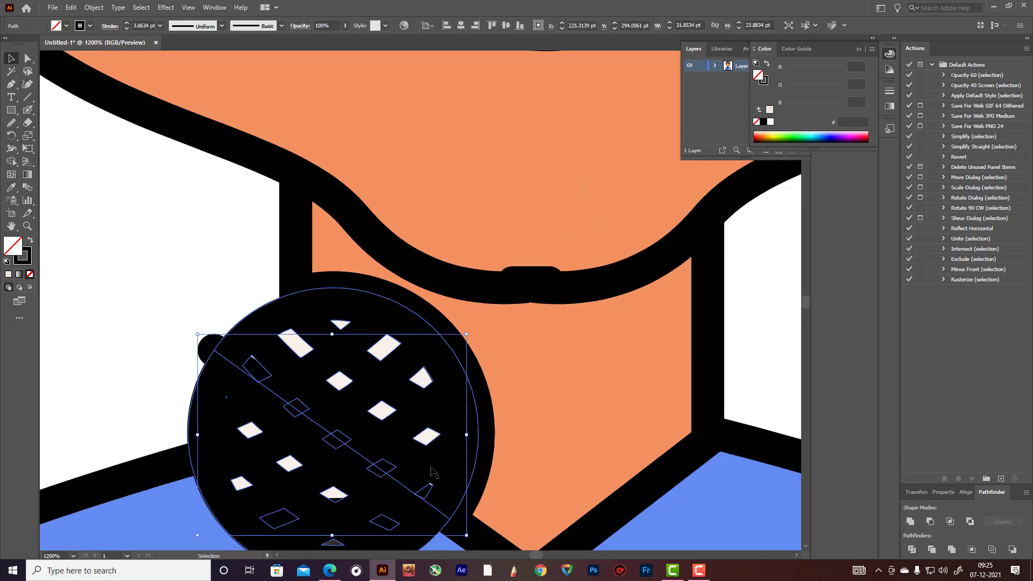
{"action": "key", "text": "Delete"}
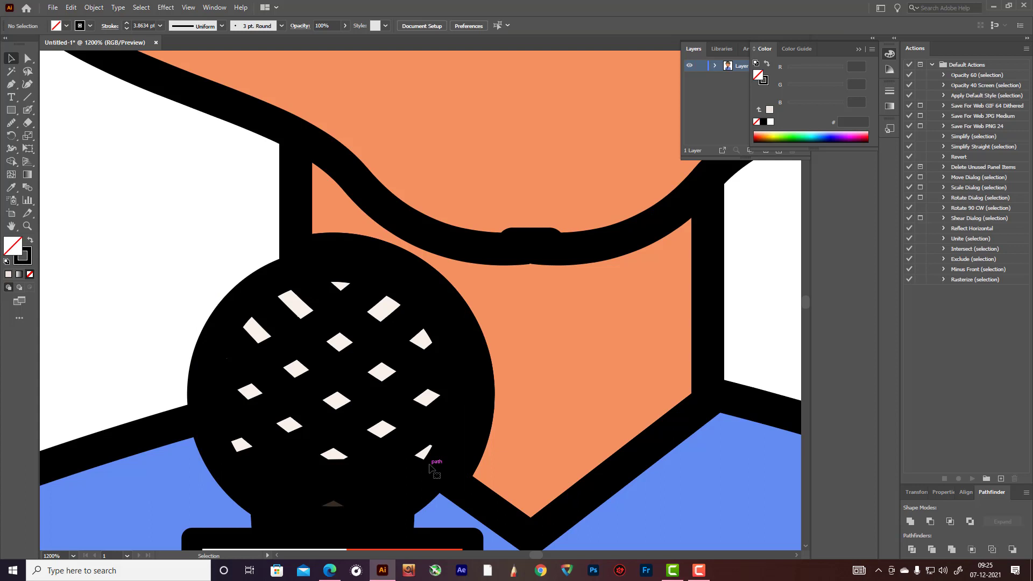
- Examine the microphone's grille and the whole figure for remaining stray or uneven outlines
{"action": "scroll", "coordinate": [429, 464], "scroll_direction": "down", "scroll_amount": 5}
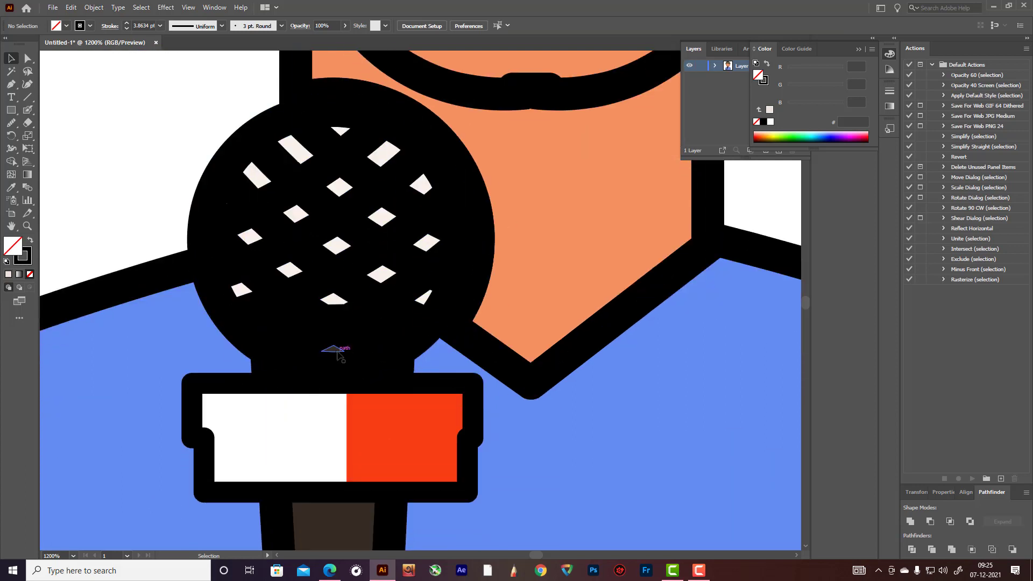
{"action": "left_click", "coordinate": [338, 352]}
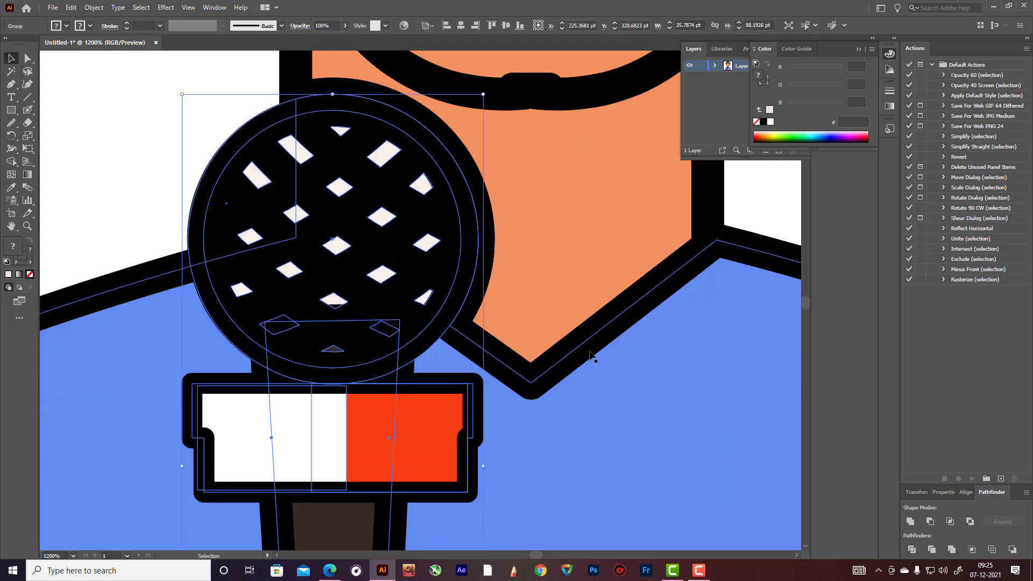
{"action": "scroll", "coordinate": [585, 355], "scroll_direction": "down", "scroll_amount": 4}
{"action": "left_click", "coordinate": [706, 294]}
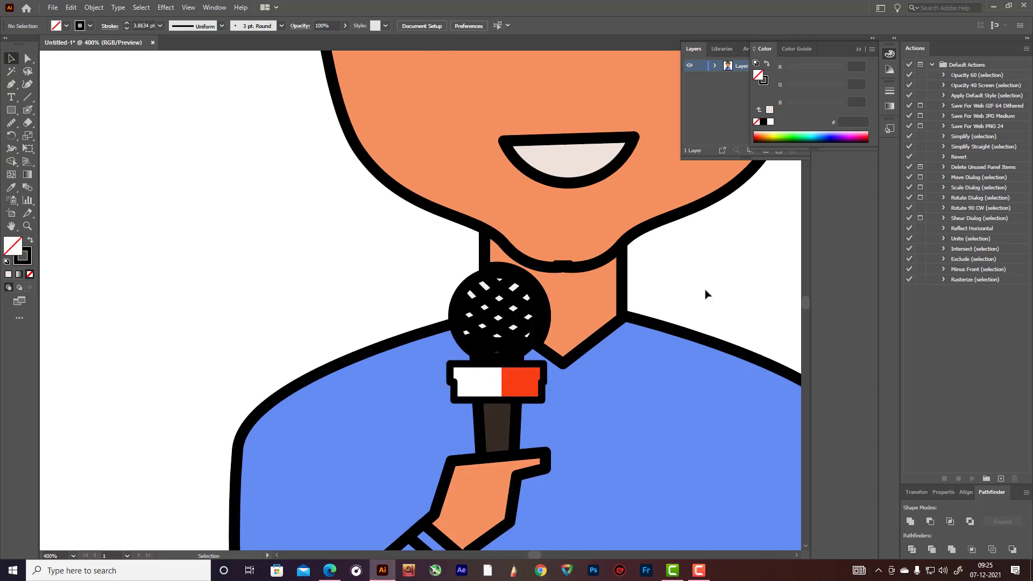
{"action": "scroll", "coordinate": [719, 301], "scroll_direction": "down", "scroll_amount": 2}
{"action": "scroll", "coordinate": [718, 302], "scroll_direction": "up", "scroll_amount": 1}
{"action": "scroll", "coordinate": [739, 299], "scroll_direction": "down", "scroll_amount": 3}
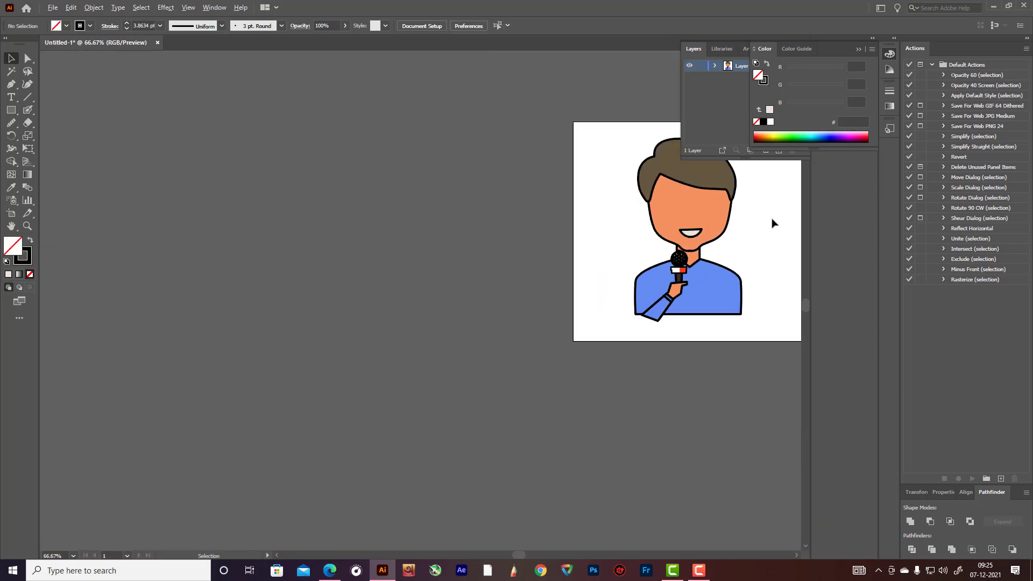
{"action": "scroll", "coordinate": [774, 221], "scroll_direction": "up", "scroll_amount": 2}
{"action": "scroll", "coordinate": [763, 223], "scroll_direction": "up", "scroll_amount": 2}
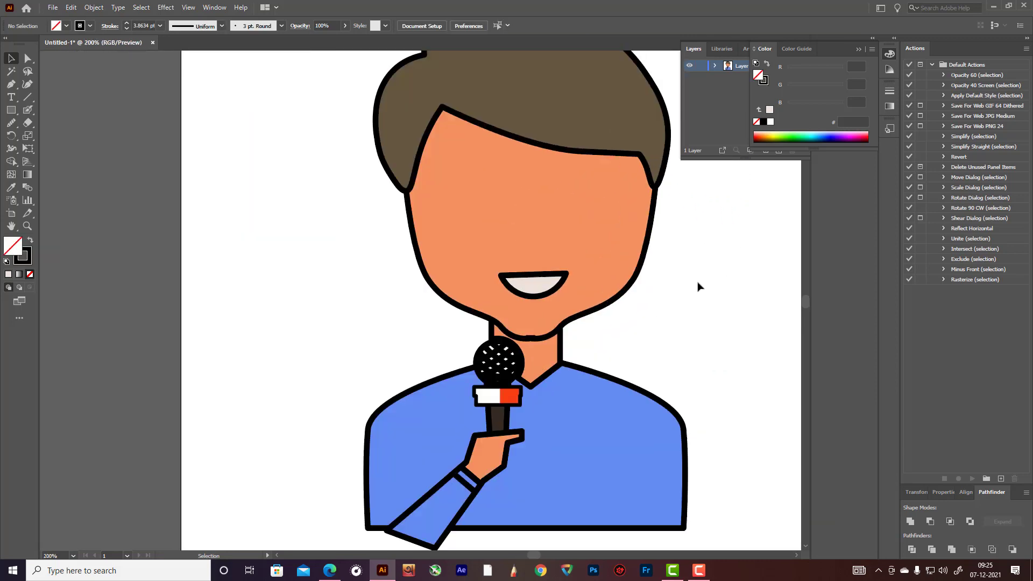
{"action": "scroll", "coordinate": [560, 266], "scroll_direction": "up", "scroll_amount": 2}
{"action": "scroll", "coordinate": [560, 269], "scroll_direction": "up", "scroll_amount": 1}
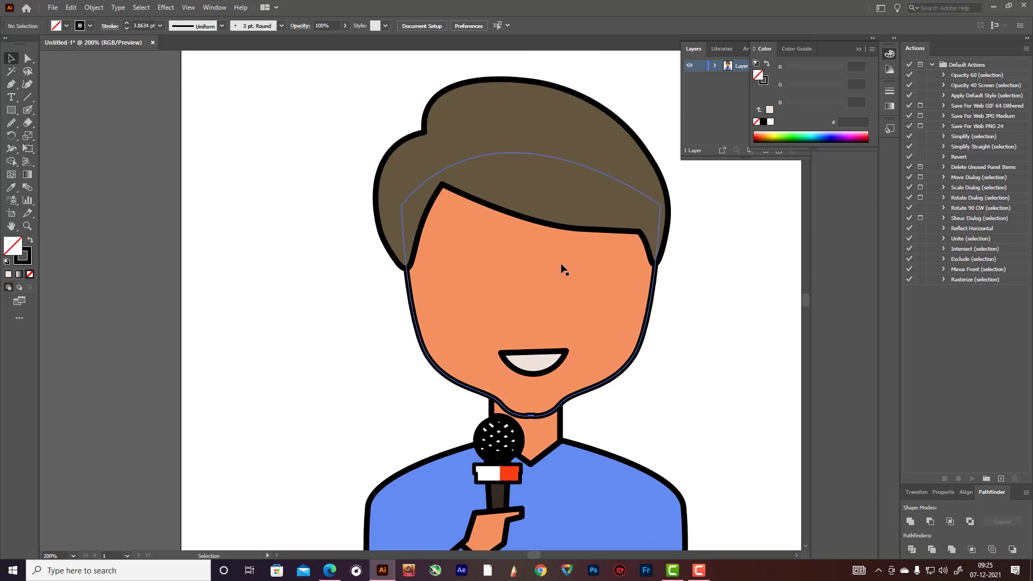
- Duplicate the brown hair shape in place and remove the copy's outline
{"action": "left_click", "coordinate": [510, 115]}
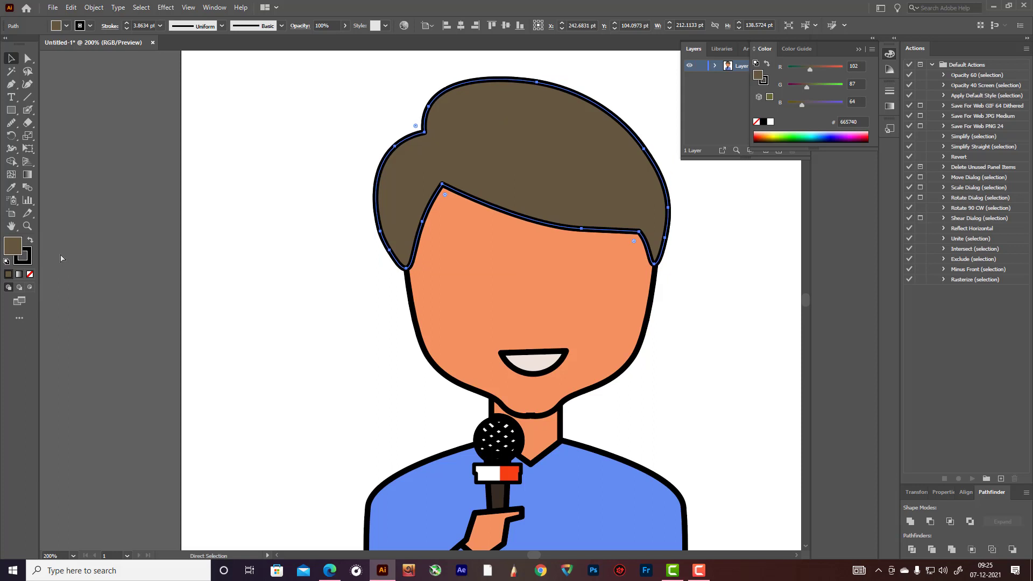
{"action": "left_click", "coordinate": [26, 259]}
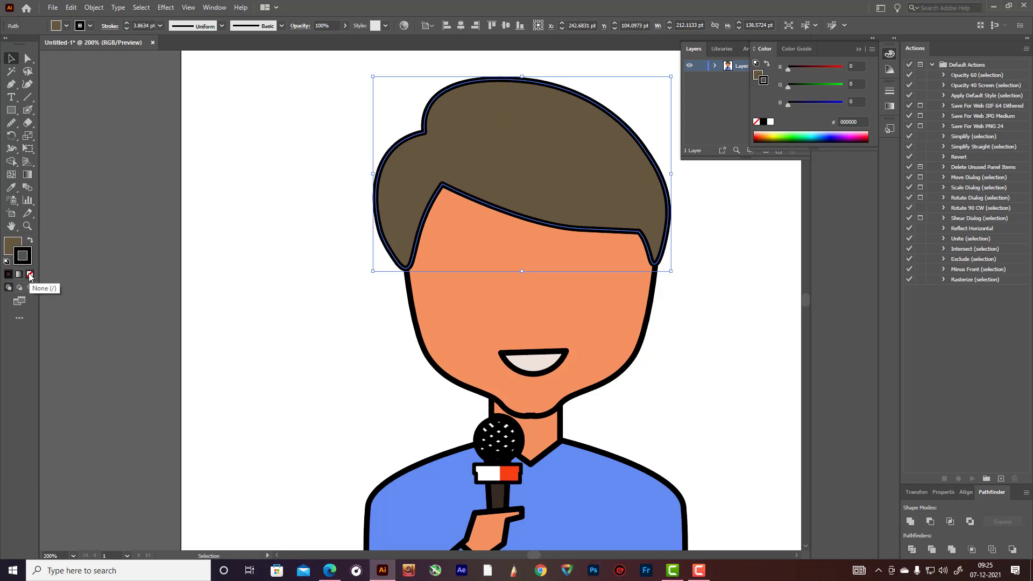
{"action": "left_click", "coordinate": [30, 275]}
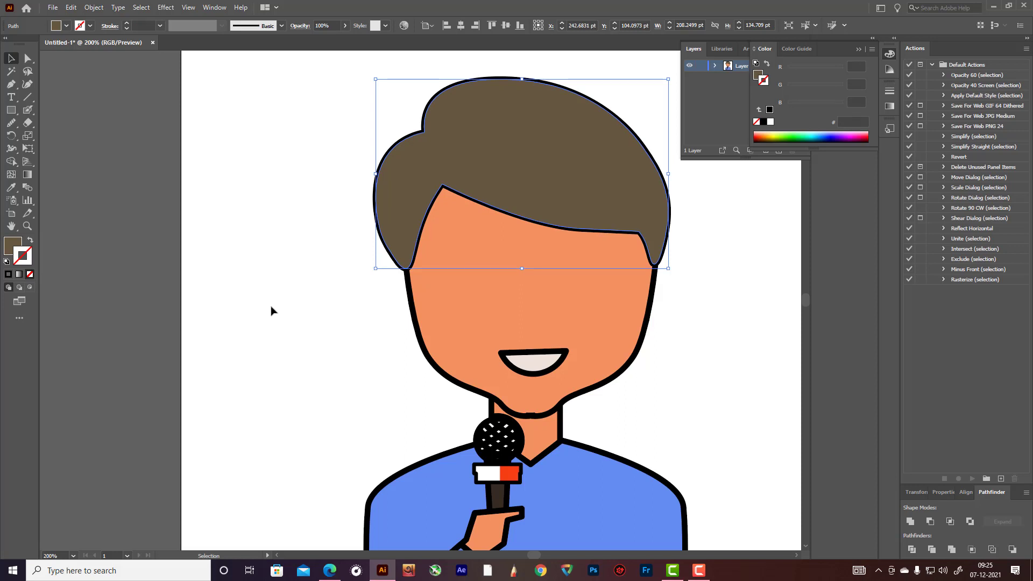
- Nudge the outline-free hair copy 22 pt to the right of the original hair
{"action": "key", "text": "Right"}
{"action": "key", "text": "Right"}
{"action": "key", "text": "Right"}
{"action": "key", "text": "Right"}
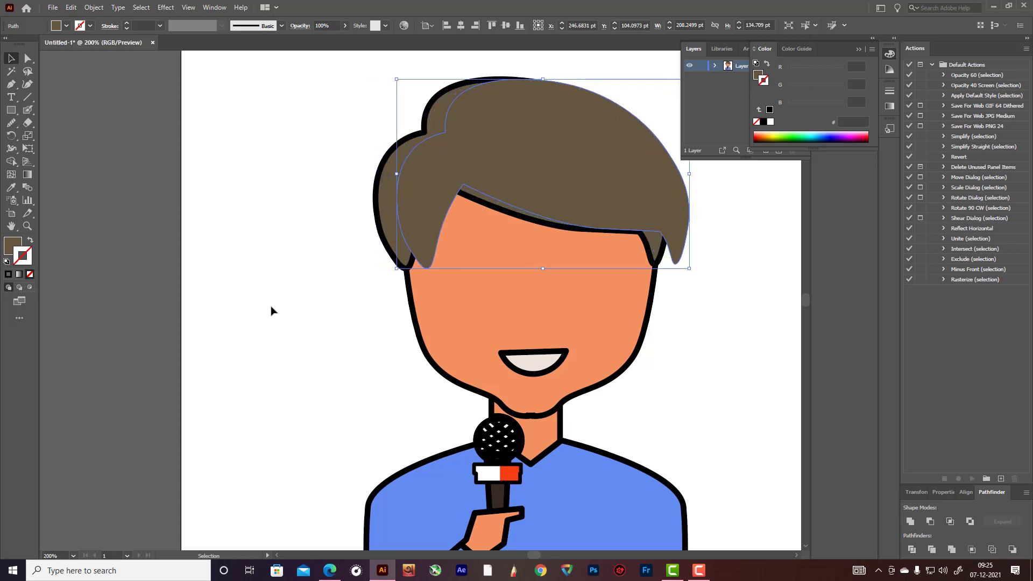
{"action": "key", "text": "Right"}
{"action": "key", "text": "Right"}
{"action": "key", "text": "Right"}
{"action": "key", "text": "Right"}
{"action": "key", "text": "Right"}
{"action": "key", "text": "Right"}
{"action": "key", "text": "Right"}
{"action": "key", "text": "Right"}
{"action": "key", "text": "Right"}
{"action": "key", "text": "Right"}
{"action": "key", "text": "Right"}
{"action": "key", "text": "Right"}
{"action": "key", "text": "Right"}
{"action": "key", "text": "Right"}
{"action": "key", "text": "Right"}
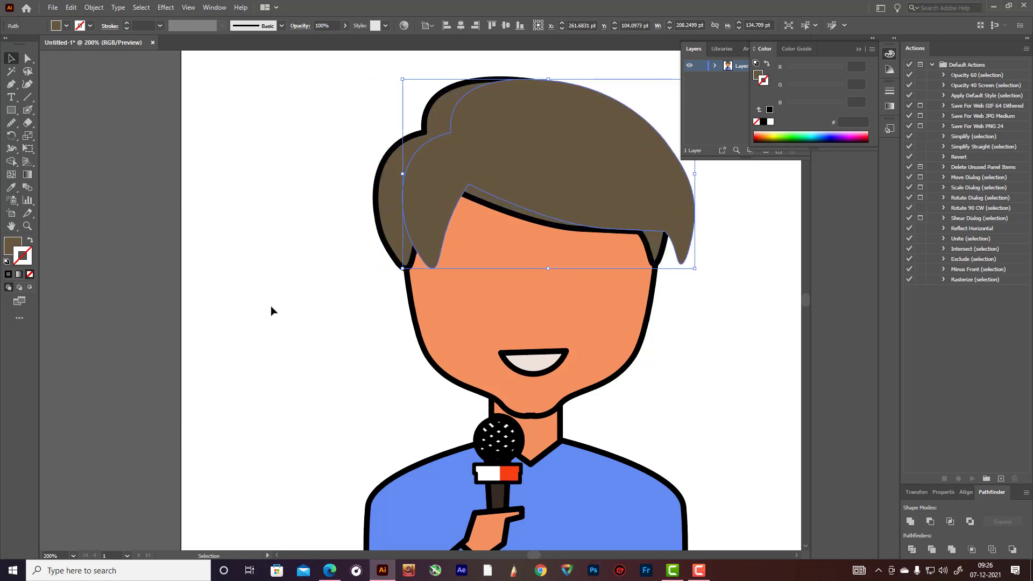
{"action": "key", "text": "Right"}
{"action": "key", "text": "Right"}
{"action": "key", "text": "Right"}
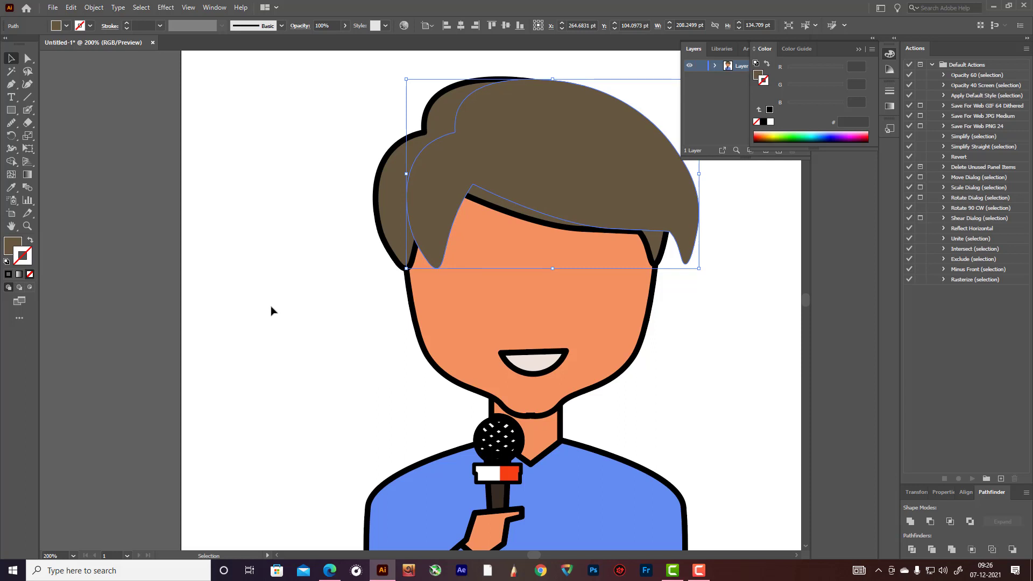
{"action": "key", "text": "ctrl+z"}
{"action": "key", "text": "ctrl+z"}
{"action": "key", "text": "ctrl+z"}
{"action": "left_click", "coordinate": [720, 299]}
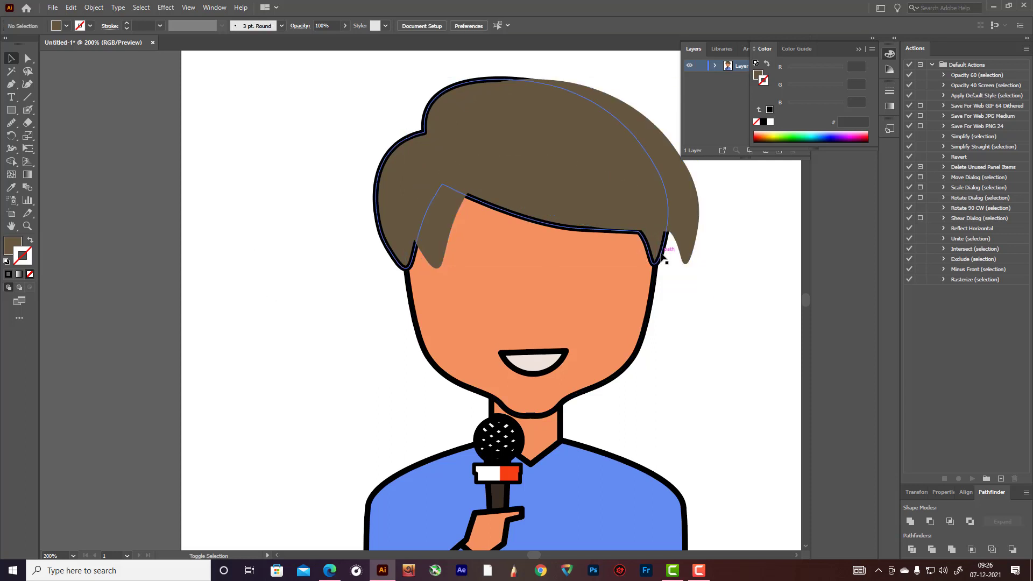
- Cut away the parts of the shifted copy that stick out beyond the original hair with Shape Builder
{"action": "left_click", "coordinate": [663, 257]}
{"action": "left_click", "coordinate": [683, 230], "text": "shift"}
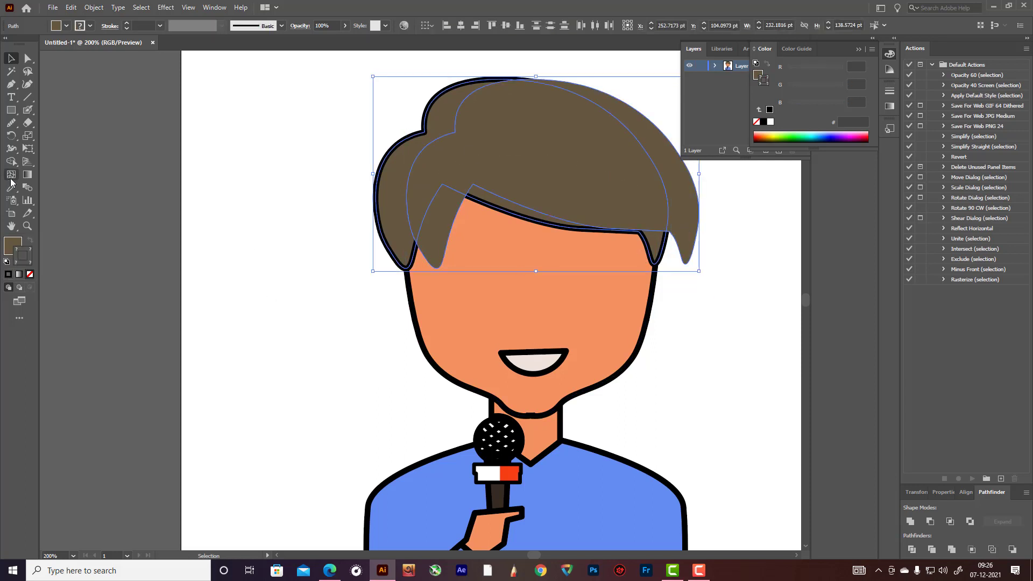
{"action": "left_click", "coordinate": [11, 161]}
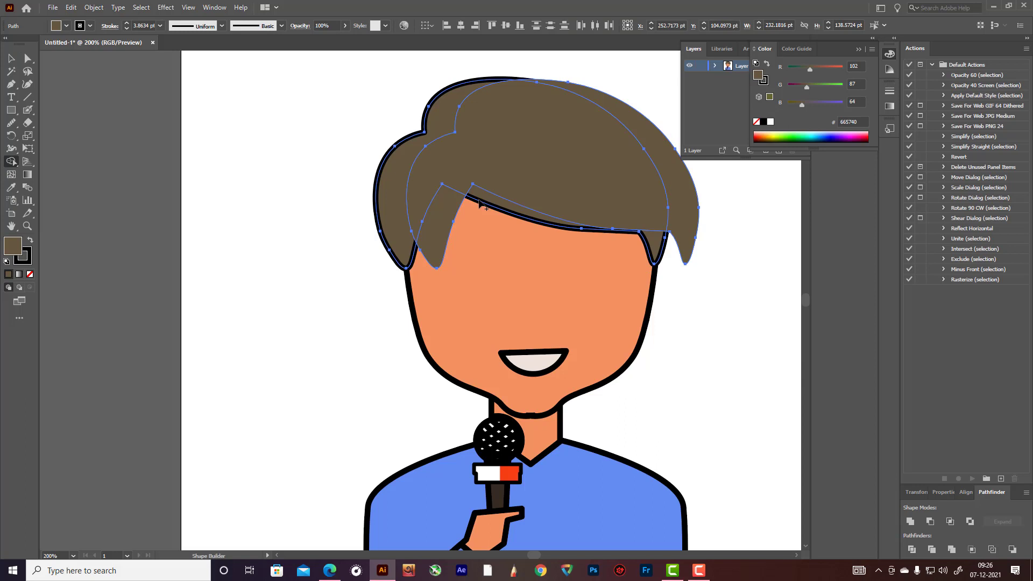
{"action": "left_click", "coordinate": [448, 223], "text": "alt"}
{"action": "left_click", "coordinate": [689, 212], "text": "alt"}
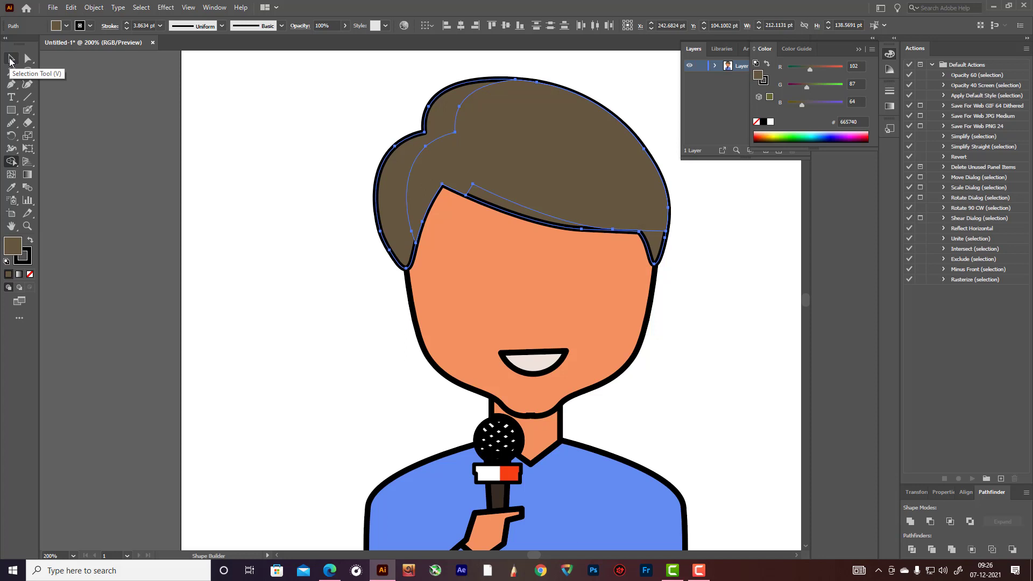
- Reshape the hair copy's lower edge with the Curvature tool into a wavy line hanging over the forehead
{"action": "left_click", "coordinate": [28, 84]}
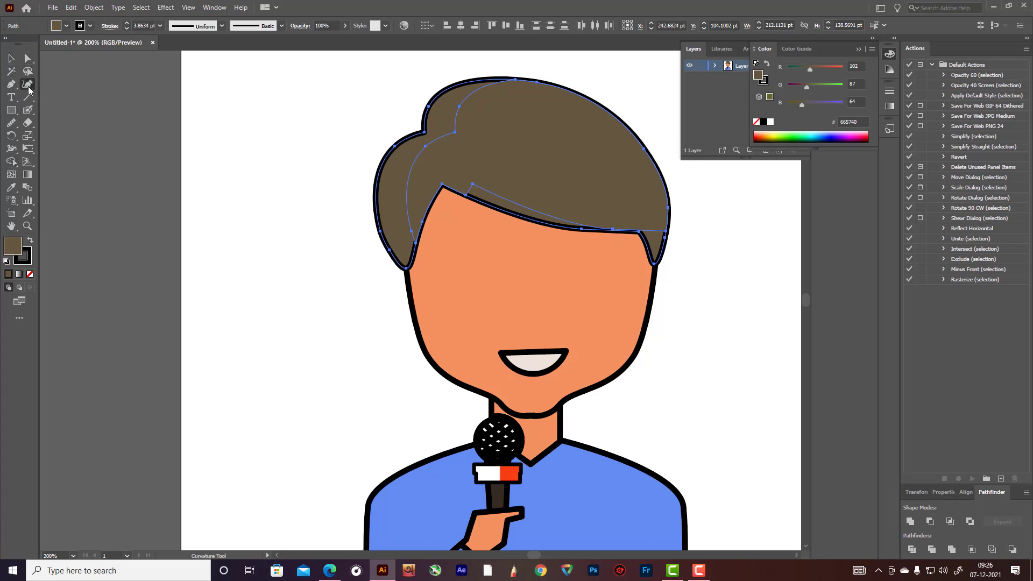
{"action": "left_click", "coordinate": [473, 185]}
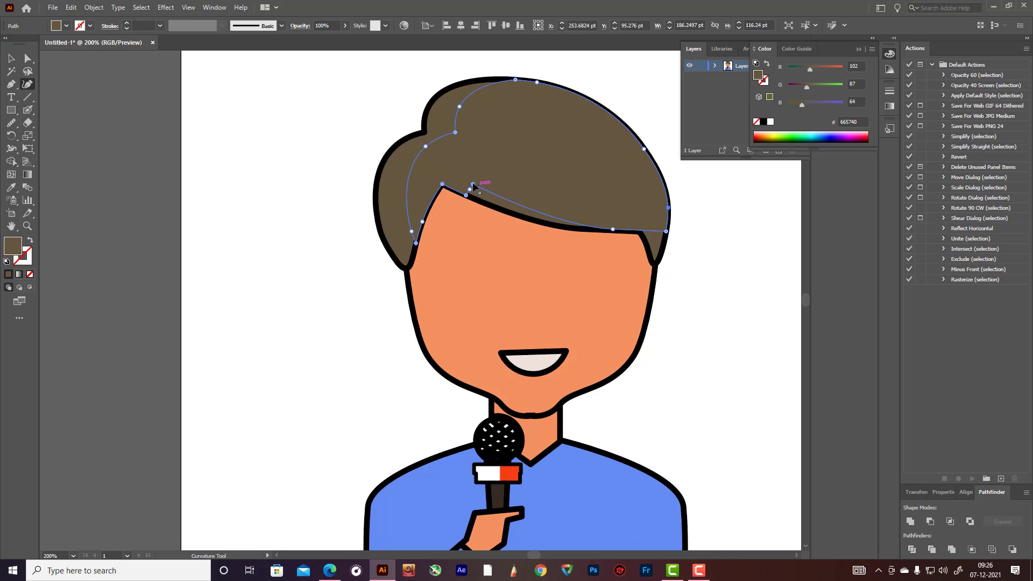
{"action": "left_click_drag", "start_coordinate": [473, 184], "coordinate": [532, 248]}
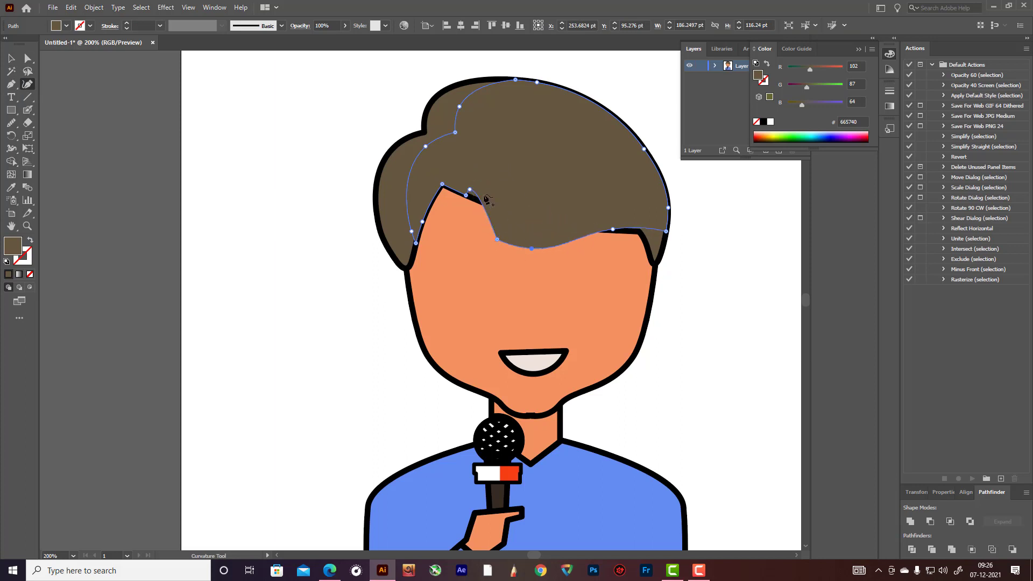
{"action": "left_click", "coordinate": [478, 215]}
{"action": "left_click_drag", "start_coordinate": [613, 229], "coordinate": [653, 287]}
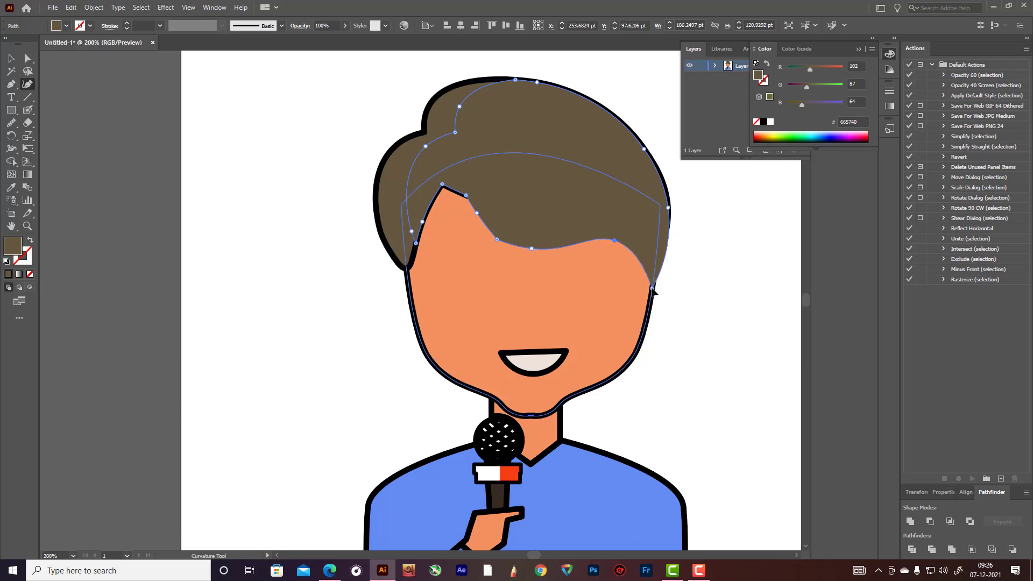
{"action": "left_click", "coordinate": [9, 59]}
{"action": "left_click", "coordinate": [302, 91]}
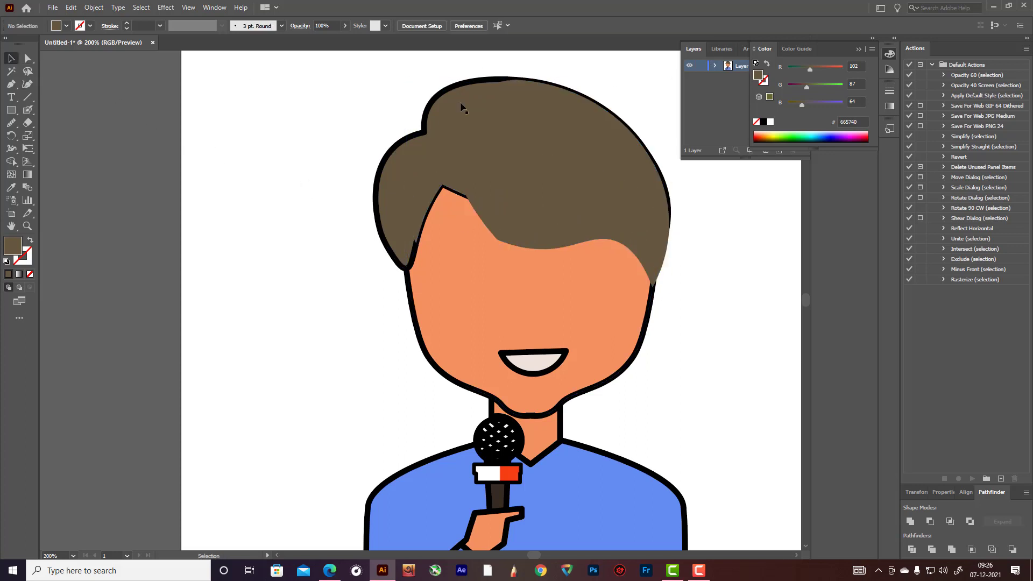
- Try to trim the hair copy's overhang on the forehead with Shape Builder, including the face in the selection
{"action": "left_click_drag", "start_coordinate": [334, 88], "coordinate": [794, 325]}
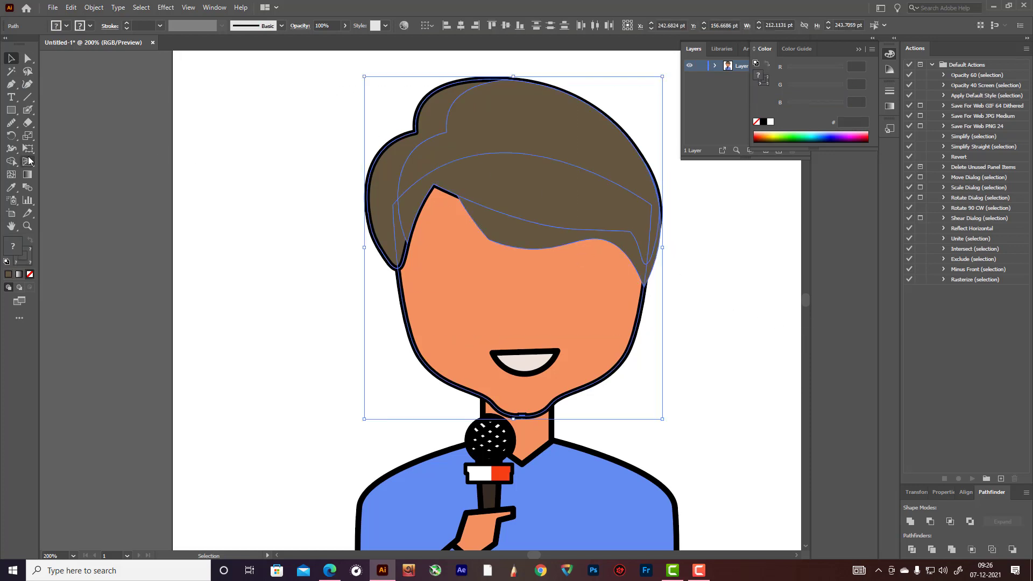
{"action": "left_click", "coordinate": [11, 161]}
{"action": "left_click", "coordinate": [547, 238], "text": "alt"}
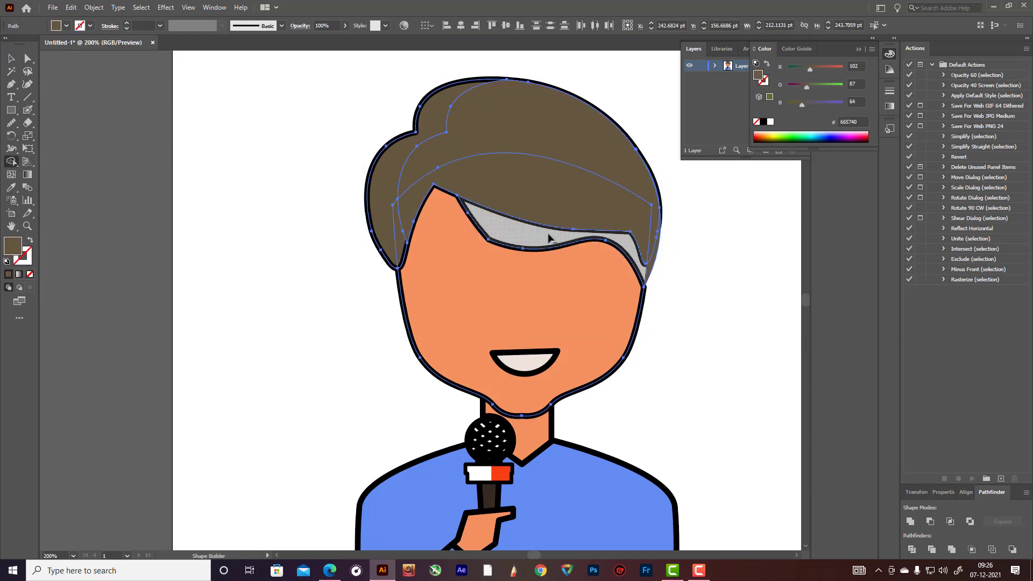
{"action": "key", "text": "ctrl+z"}
{"action": "left_click", "coordinate": [11, 58]}
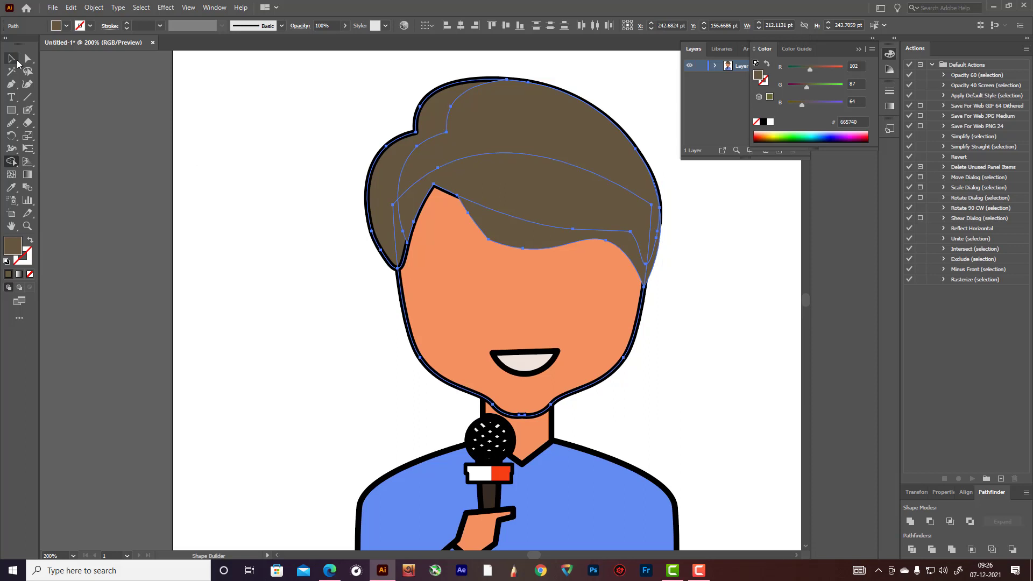
{"action": "left_click", "coordinate": [64, 63]}
{"action": "left_click", "coordinate": [582, 116]}
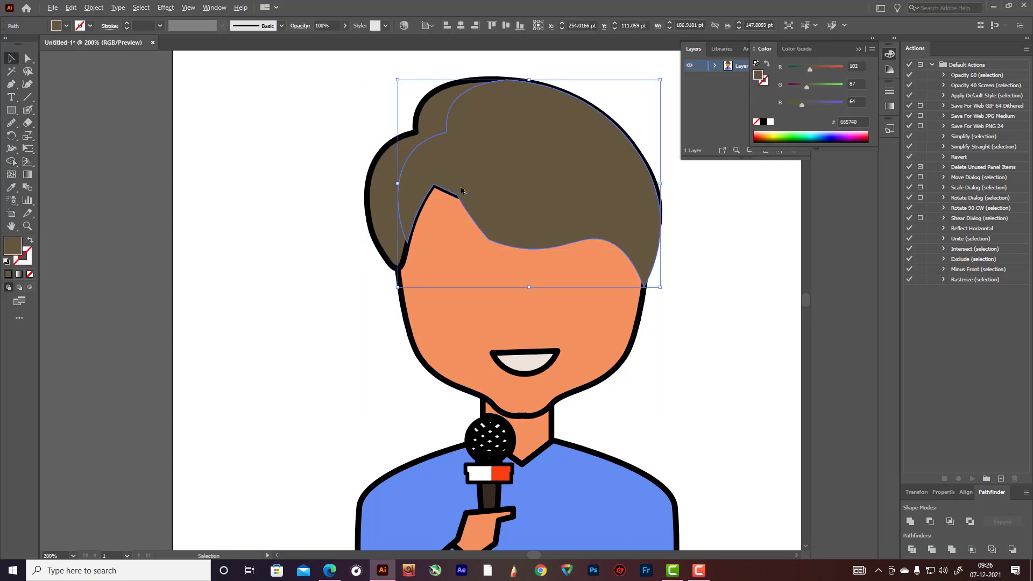
{"action": "left_click", "coordinate": [383, 207]}
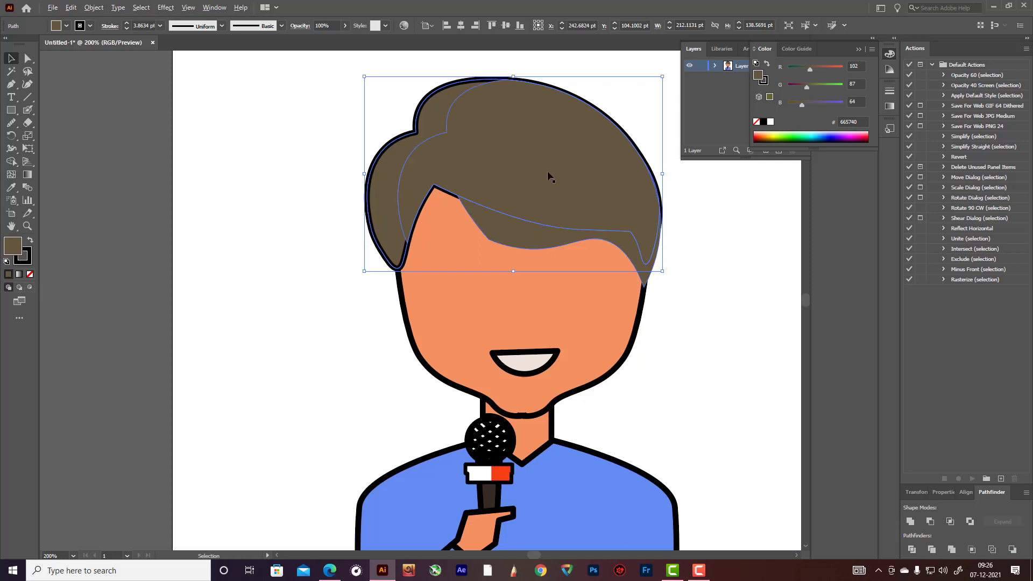
{"action": "left_click", "coordinate": [11, 161]}
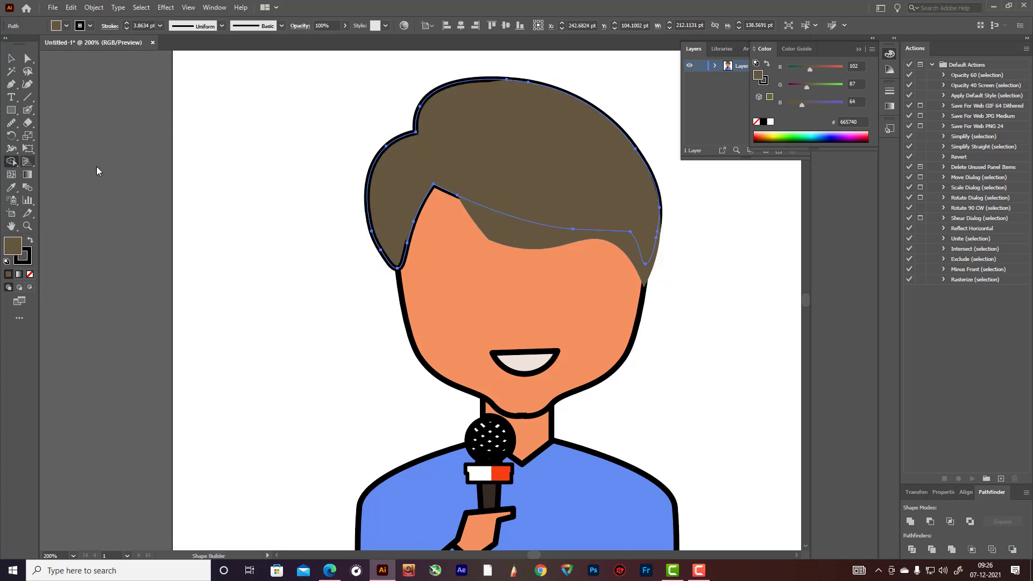
{"action": "left_click", "coordinate": [11, 58]}
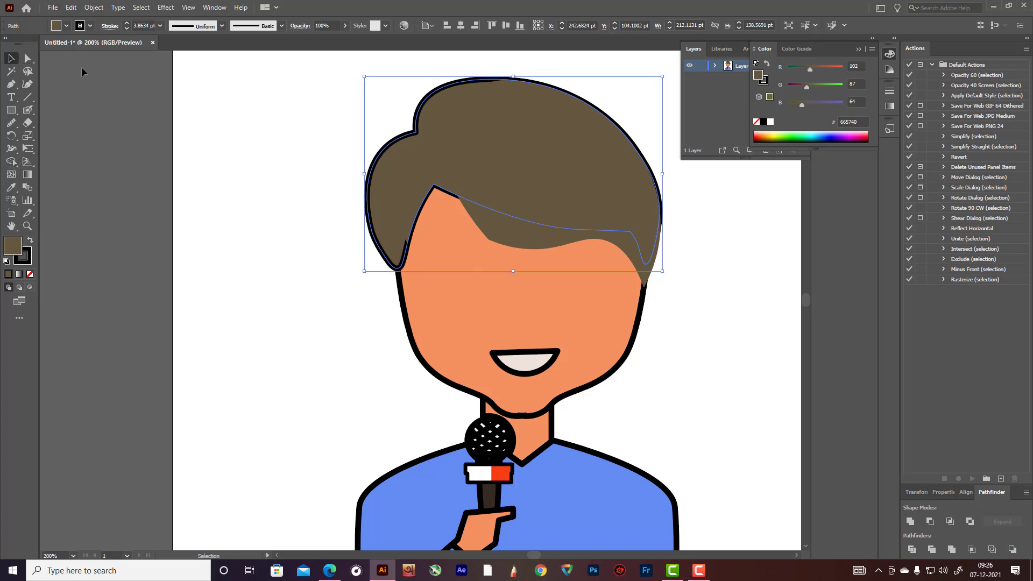
{"action": "left_click", "coordinate": [84, 73]}
- Select the hair copy together with the original hair and cut away its overhang on the forehead with Shape Builder
{"action": "left_click", "coordinate": [466, 96]}
{"action": "left_click", "coordinate": [523, 237]}
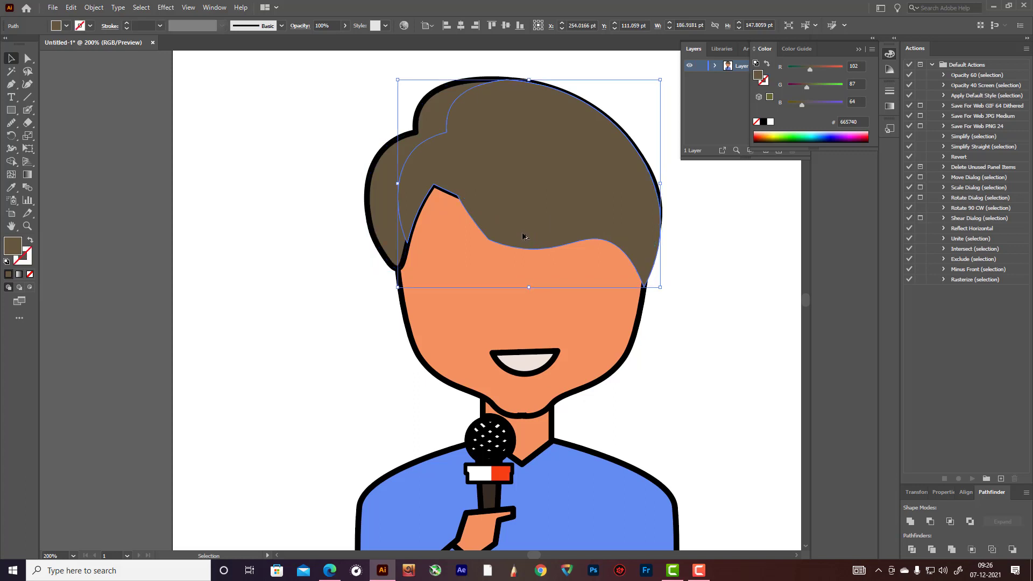
{"action": "left_click", "coordinate": [393, 153], "text": "shift"}
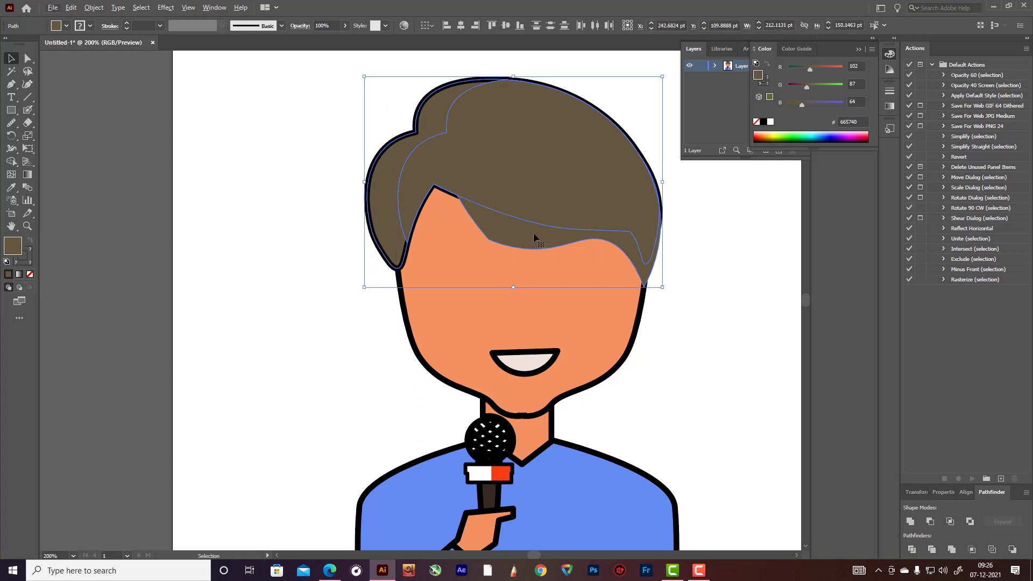
{"action": "left_click", "coordinate": [534, 232], "text": "shift"}
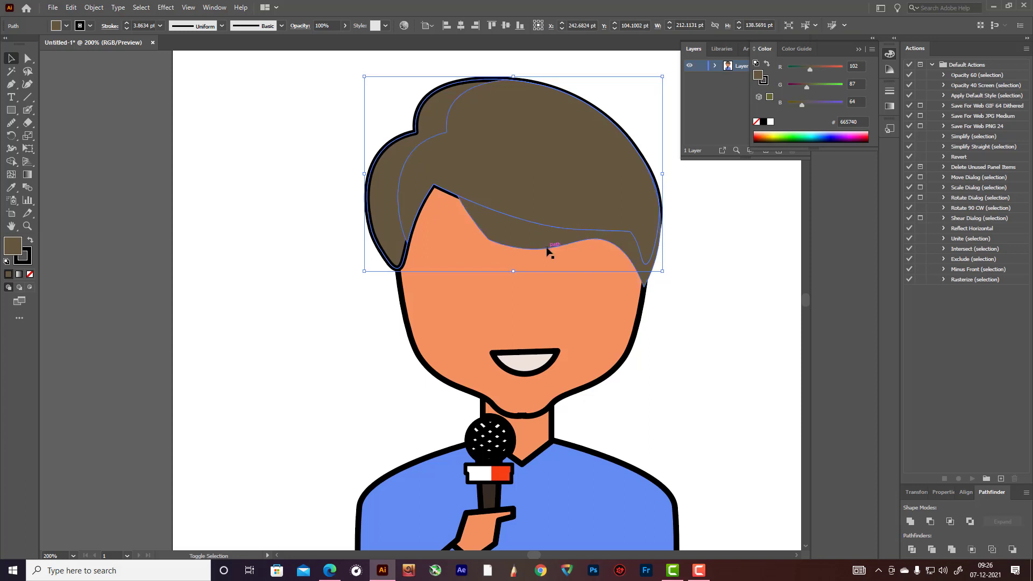
{"action": "left_click", "coordinate": [547, 251], "text": "shift"}
{"action": "left_click", "coordinate": [11, 161]}
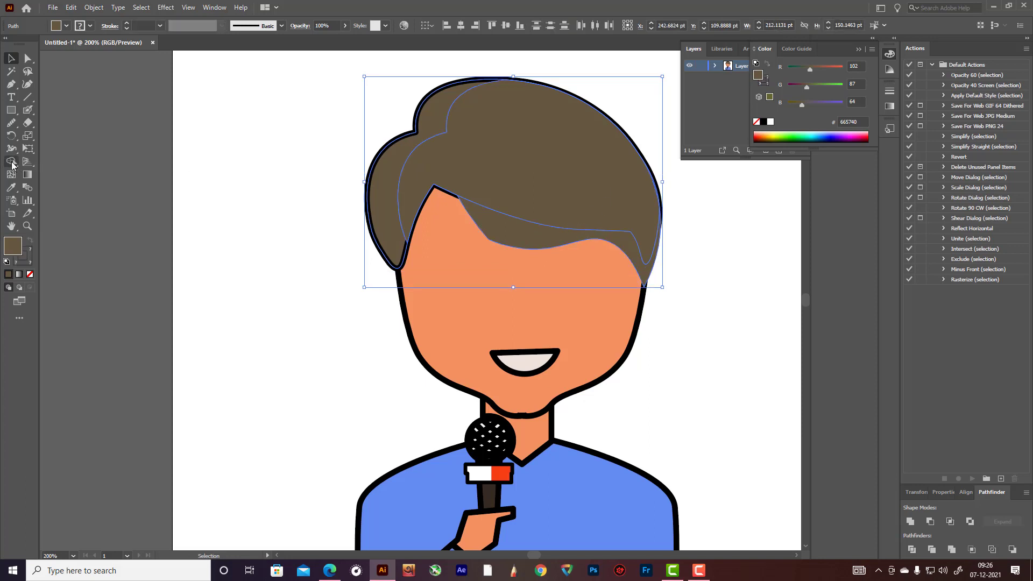
{"action": "left_click", "coordinate": [502, 240], "text": "alt"}
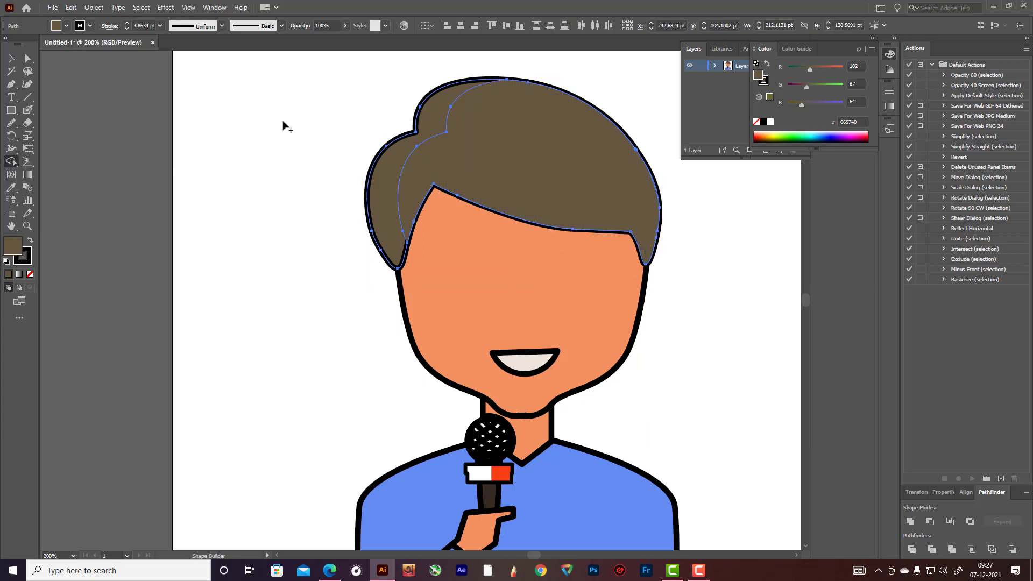
- Duplicate the original hair in front of the shading copy and remove the duplicate's fill, keeping only its black outline
{"action": "left_click", "coordinate": [11, 58]}
{"action": "left_click", "coordinate": [572, 168]}
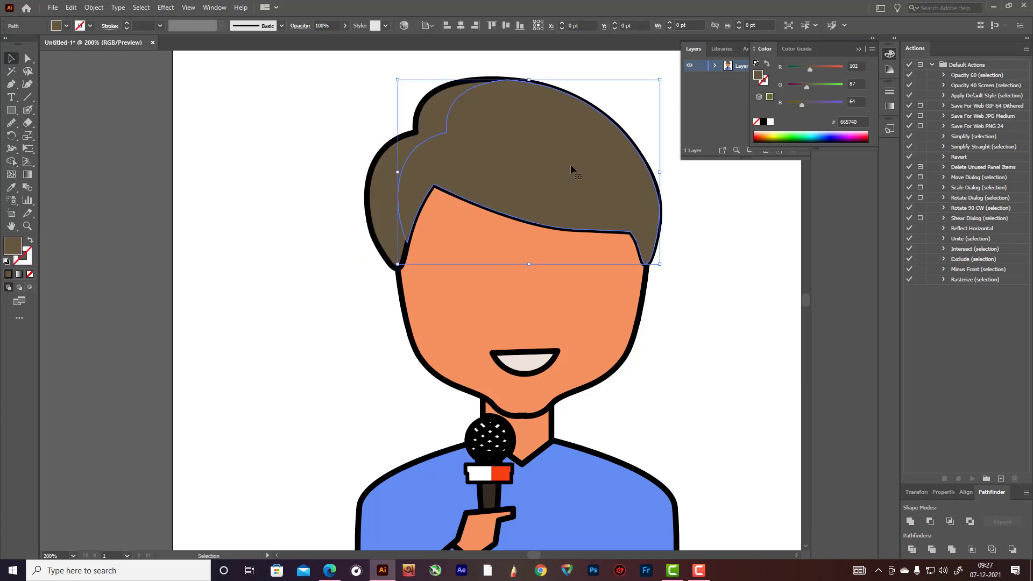
{"action": "scroll", "coordinate": [571, 167], "scroll_direction": "up", "scroll_amount": 2}
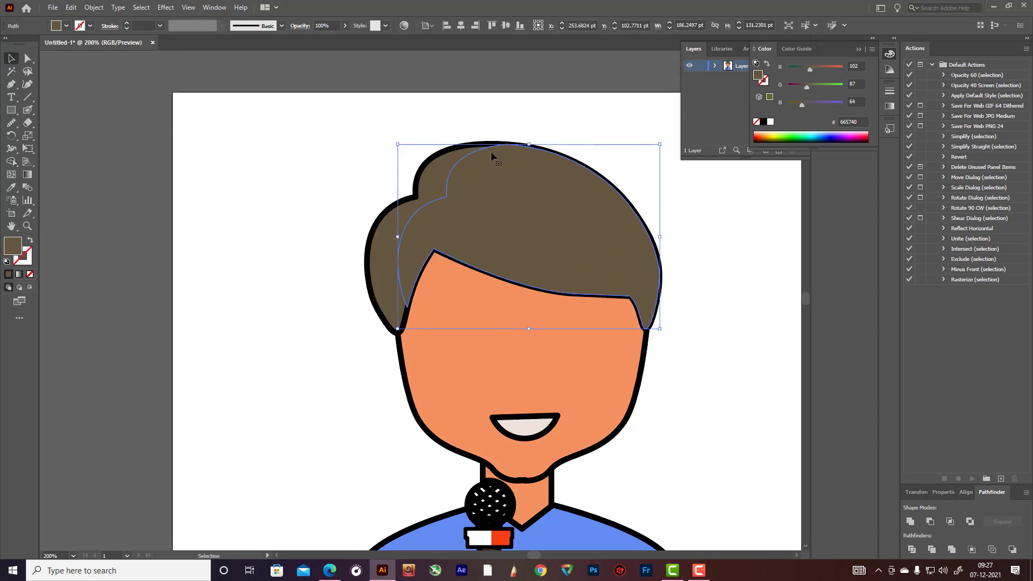
{"action": "left_click", "coordinate": [451, 154]}
{"action": "key", "text": "a"}
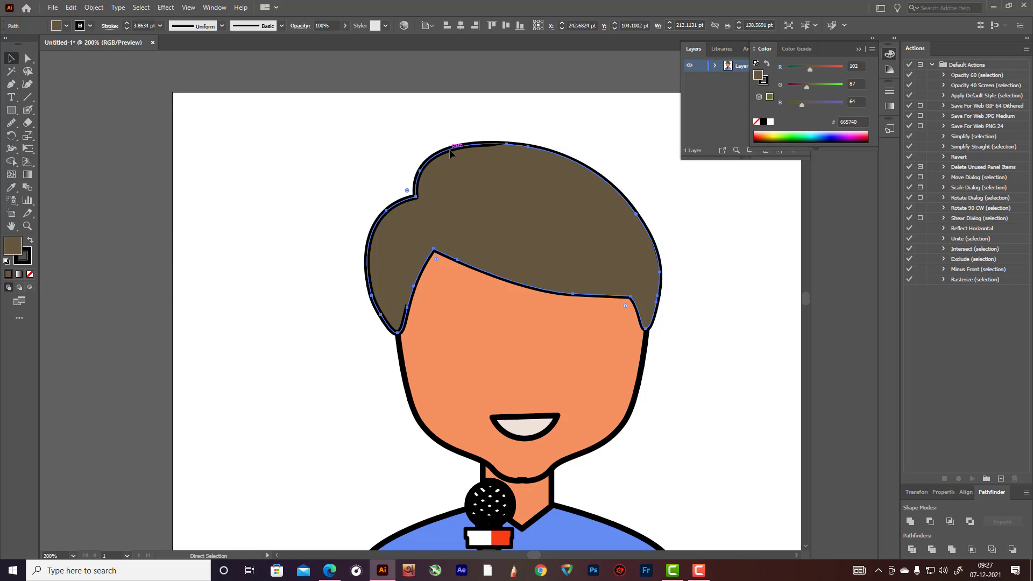
{"action": "key", "text": "v"}
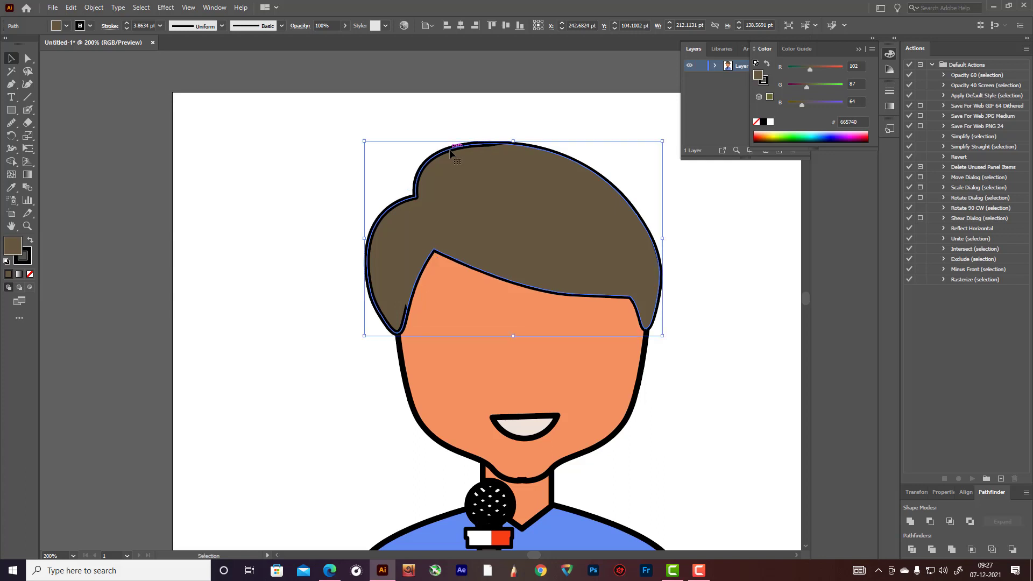
{"action": "left_click", "coordinate": [30, 276]}
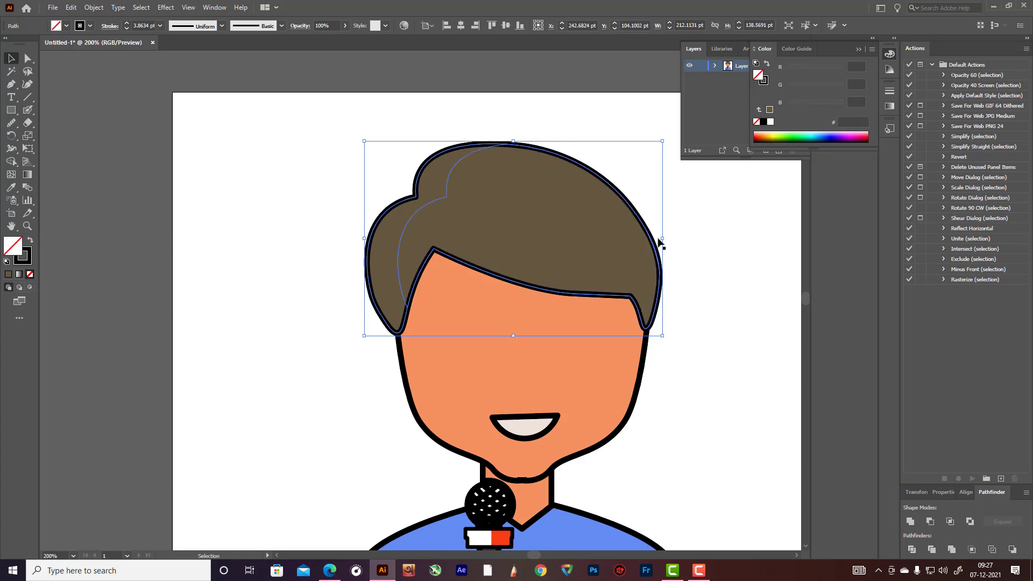
- Set the fill of the shifted hair shading shape to the dark brown 473824
{"action": "left_click", "coordinate": [581, 253]}
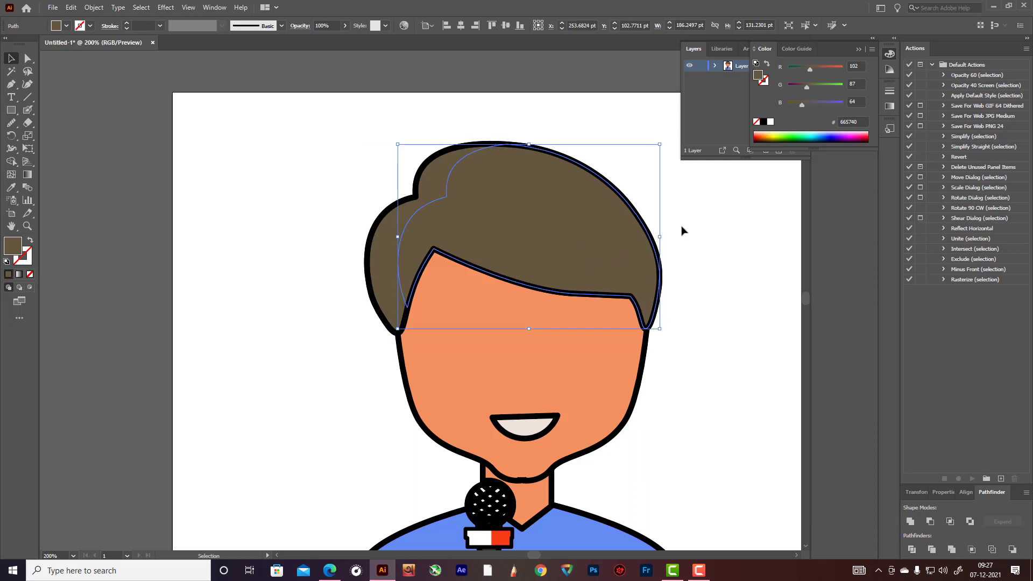
{"action": "double_click", "coordinate": [13, 247]}
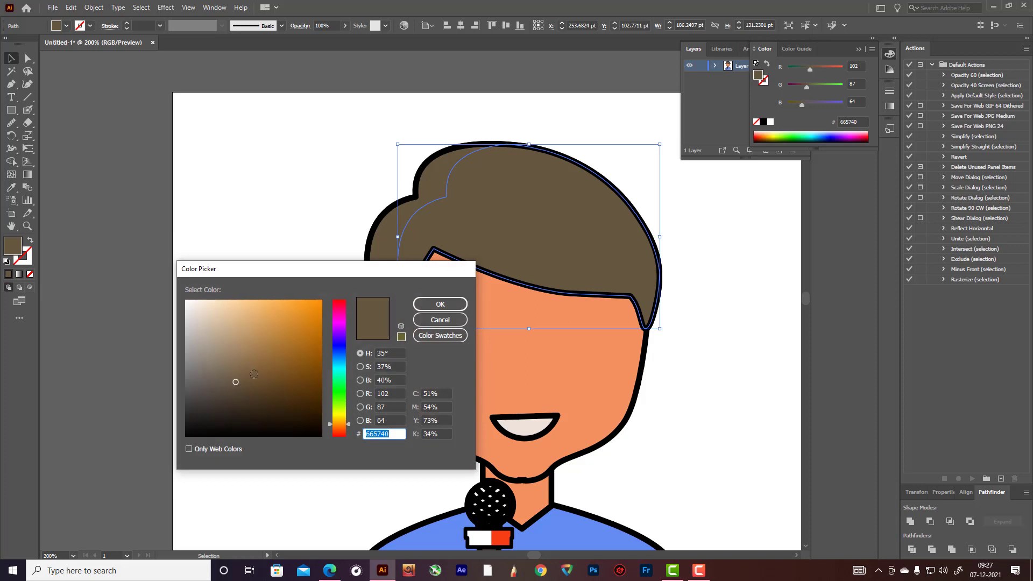
{"action": "left_click_drag", "start_coordinate": [240, 383], "coordinate": [252, 398]}
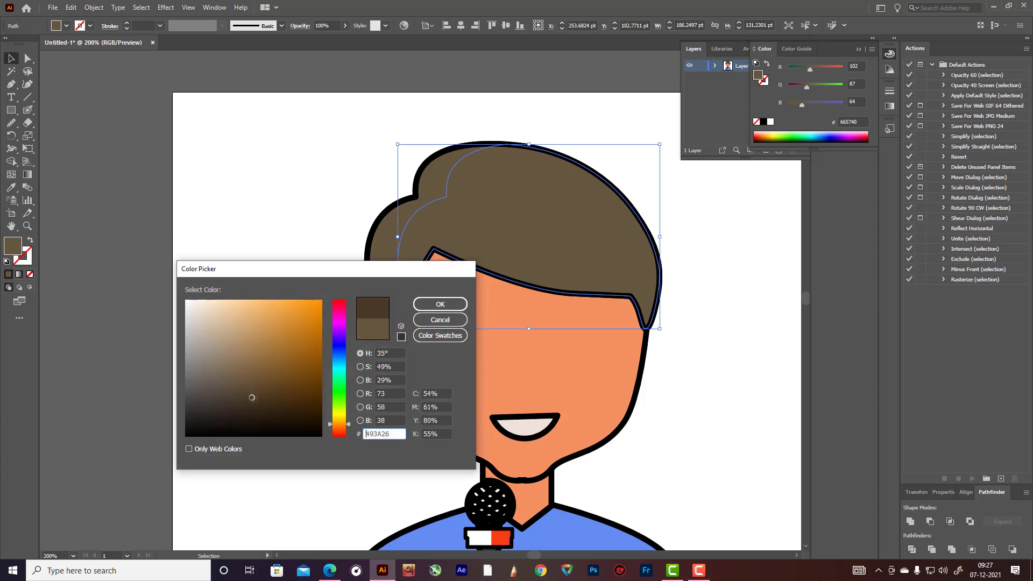
{"action": "left_click", "coordinate": [440, 305]}
{"action": "left_click", "coordinate": [694, 256]}
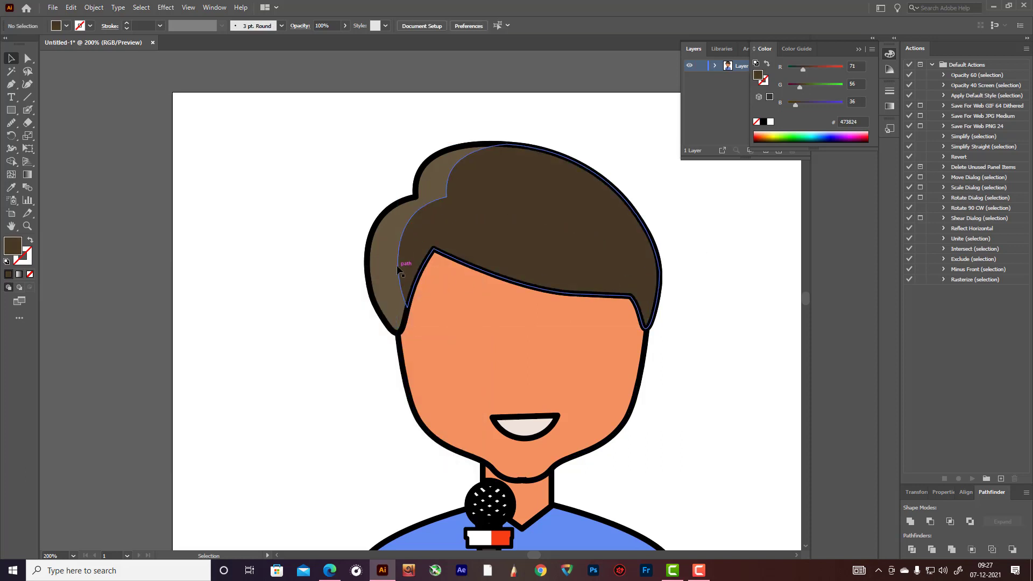
- Examine the stacked hair paths by selecting the outline, the filled base and the dark shape, locating the base within Layer 1
{"action": "left_click", "coordinate": [370, 252]}
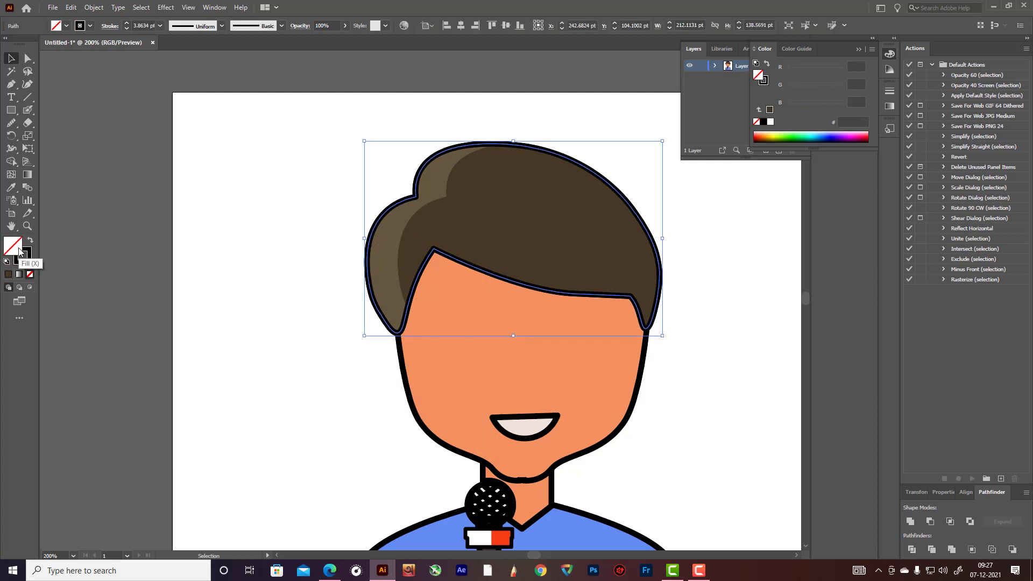
{"action": "left_click", "coordinate": [250, 210]}
{"action": "left_click", "coordinate": [382, 257]}
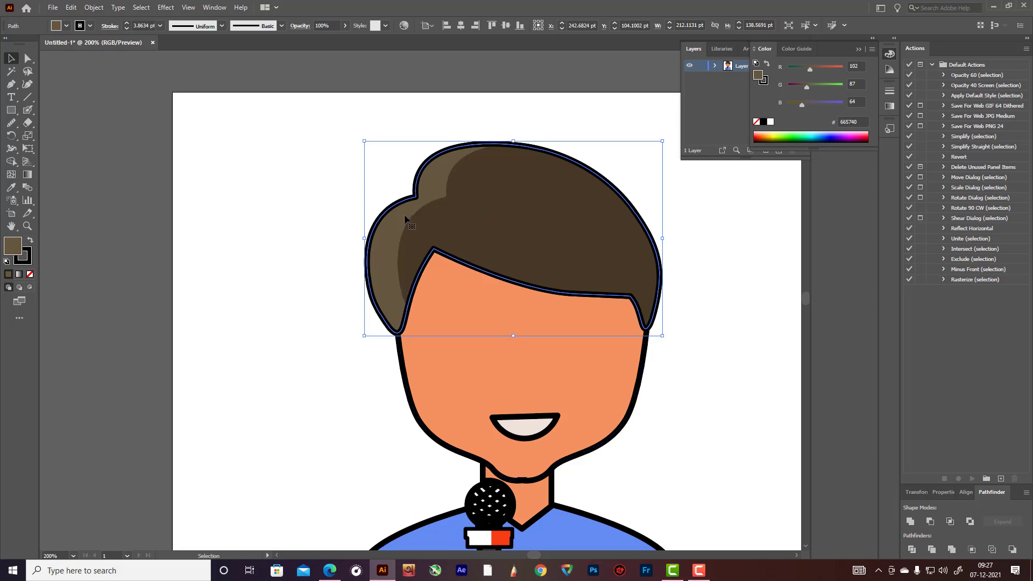
{"action": "left_click", "coordinate": [715, 66]}
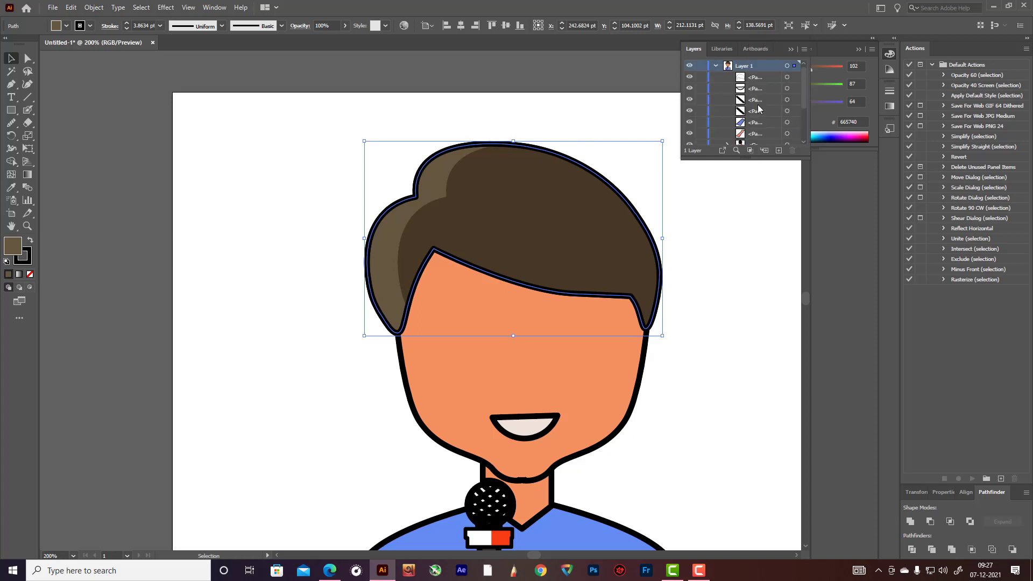
{"action": "left_click", "coordinate": [737, 150]}
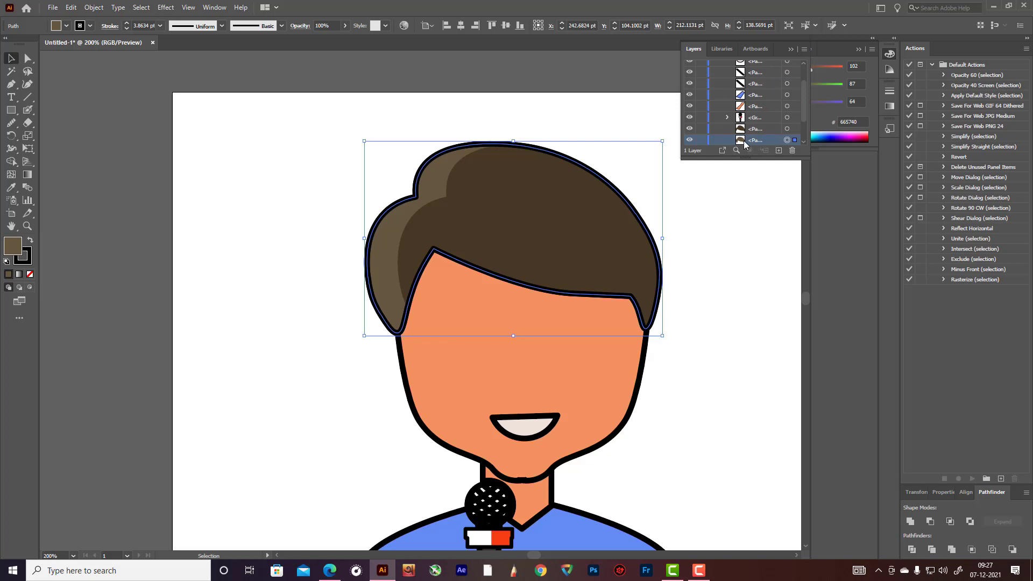
{"action": "left_click", "coordinate": [750, 130]}
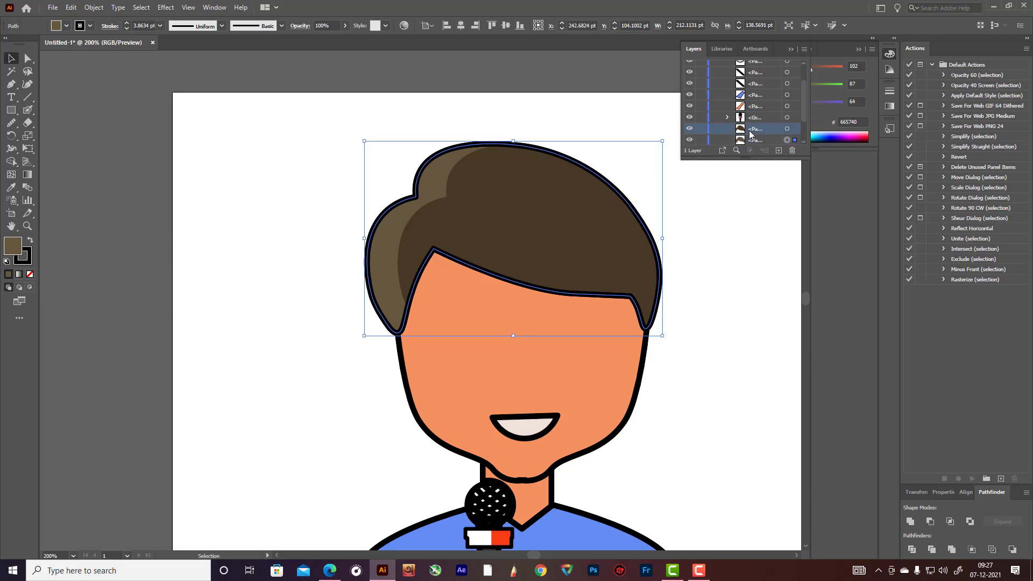
{"action": "left_click", "coordinate": [792, 129]}
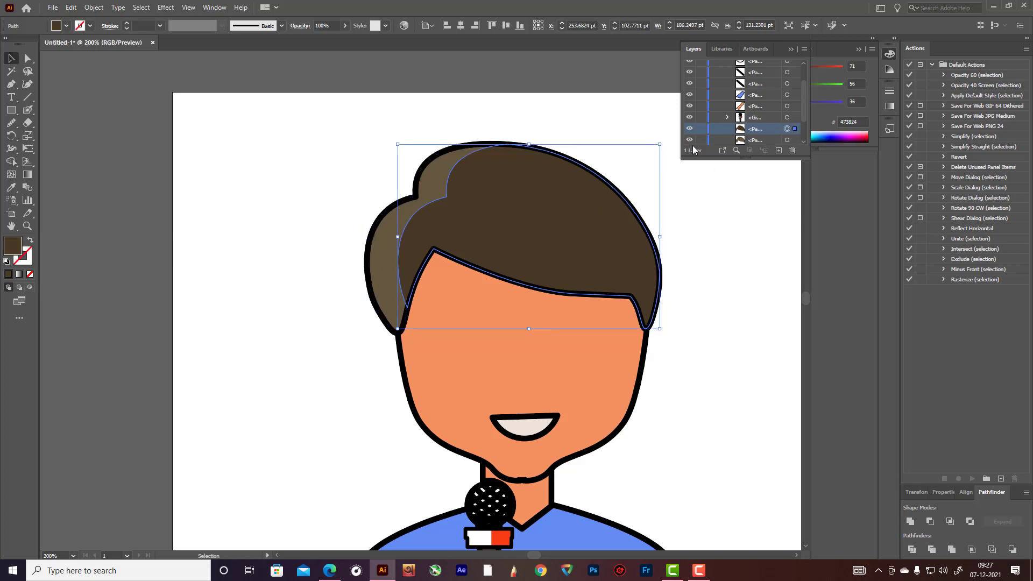
- Select the original filled hair path beneath the dark shape and set its fill to the light beige C1B7AA
{"action": "left_click", "coordinate": [744, 140]}
{"action": "scroll", "coordinate": [640, 185], "scroll_direction": "down", "scroll_amount": 1}
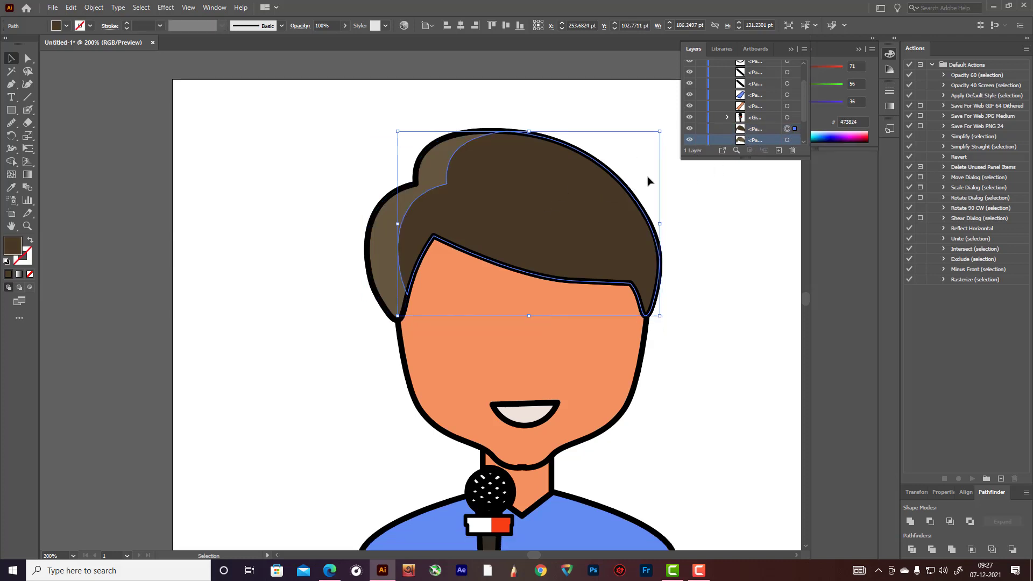
{"action": "left_click", "coordinate": [788, 141]}
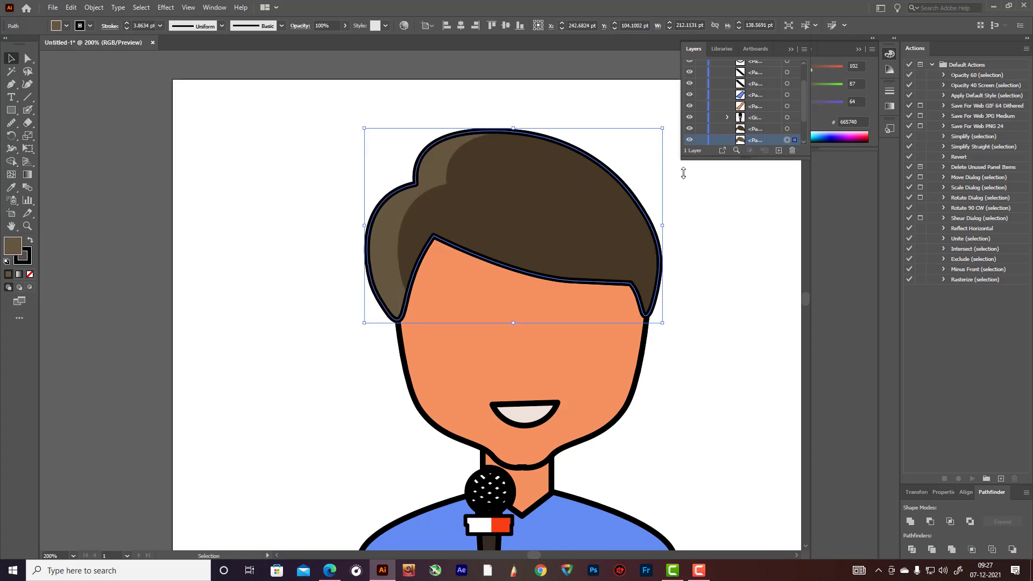
{"action": "double_click", "coordinate": [13, 246]}
{"action": "left_click_drag", "start_coordinate": [235, 381], "coordinate": [204, 334]}
{"action": "left_click", "coordinate": [438, 304]}
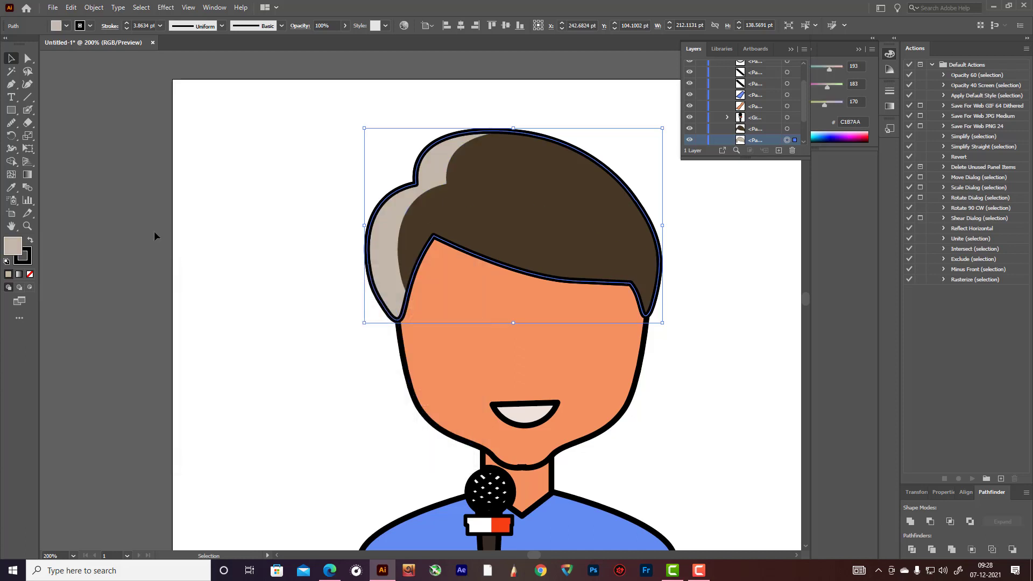
{"action": "left_click", "coordinate": [259, 169]}
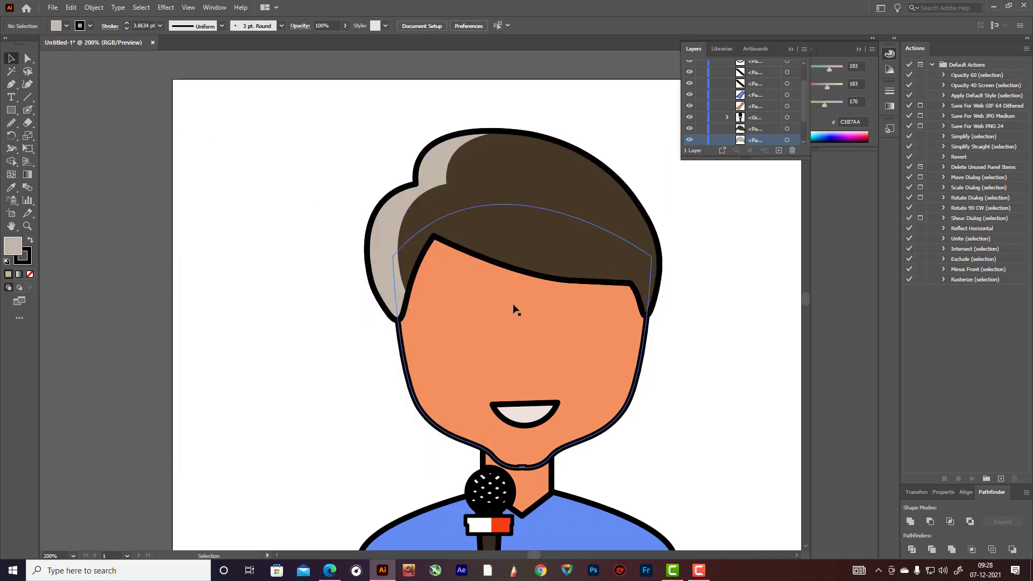
- Draw a closed patch with the Pen tool in the face's orange F49262, covering the microphone head's left side with a curved edge
{"action": "scroll", "coordinate": [544, 316], "scroll_direction": "down", "scroll_amount": 2}
{"action": "left_click", "coordinate": [579, 313]}
{"action": "left_click", "coordinate": [708, 293]}
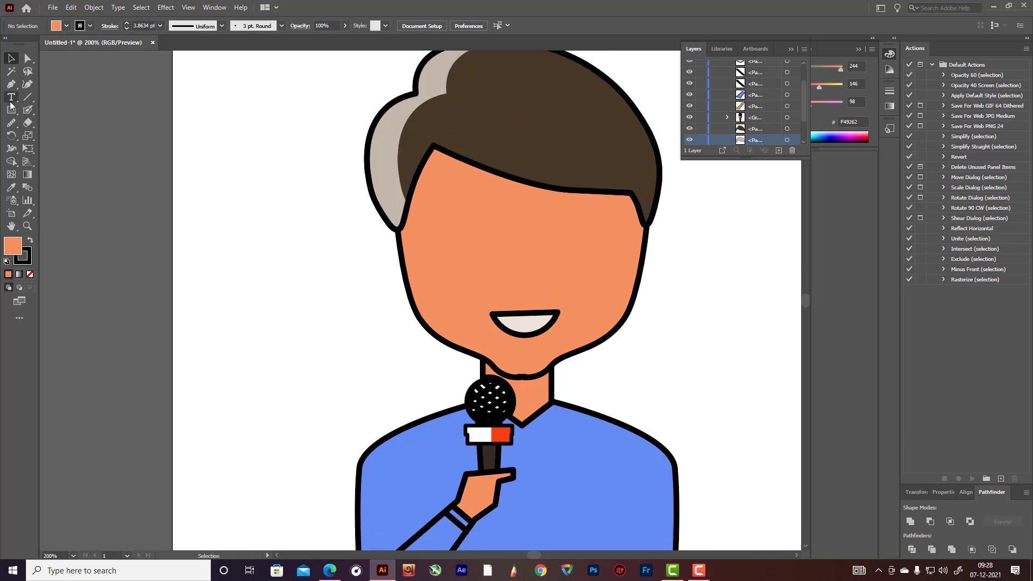
{"action": "left_click", "coordinate": [11, 83]}
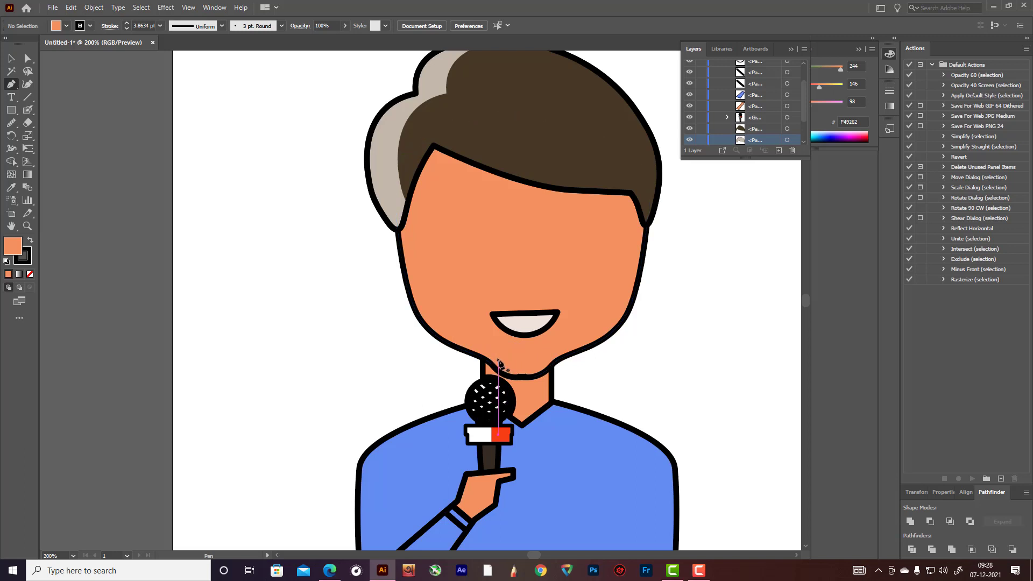
{"action": "left_click", "coordinate": [499, 360]}
{"action": "left_click_drag", "start_coordinate": [488, 403], "coordinate": [504, 443]}
{"action": "left_click", "coordinate": [433, 435]}
{"action": "left_click", "coordinate": [417, 371]}
{"action": "left_click_drag", "start_coordinate": [499, 361], "coordinate": [523, 355]}
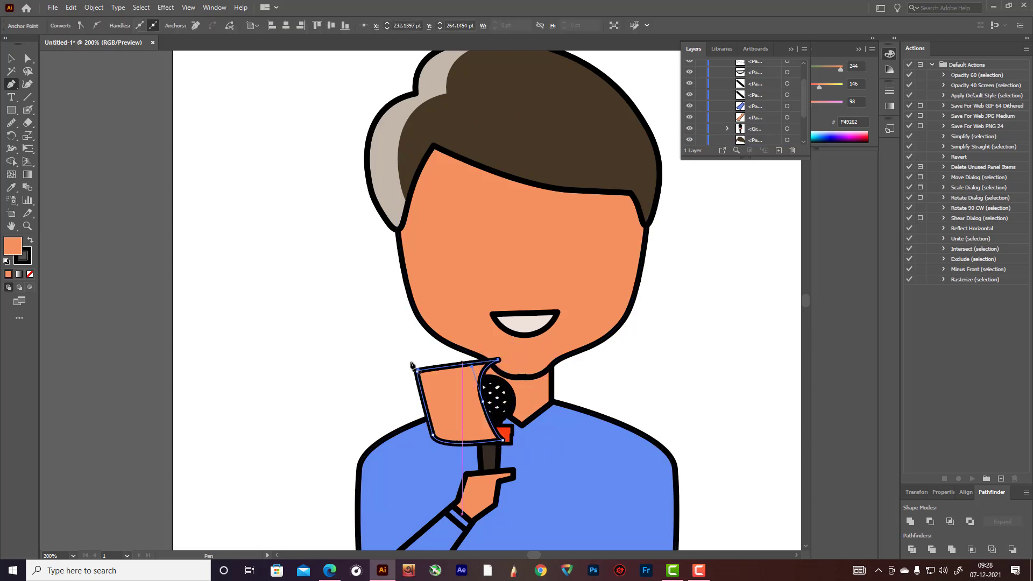
- Reshape the patch's curved edge with the Curvature tool, ending at the microphone collar's right side, making the patch about 71 pt wide
{"action": "left_click", "coordinate": [28, 84]}
{"action": "left_click_drag", "start_coordinate": [481, 411], "coordinate": [511, 439]}
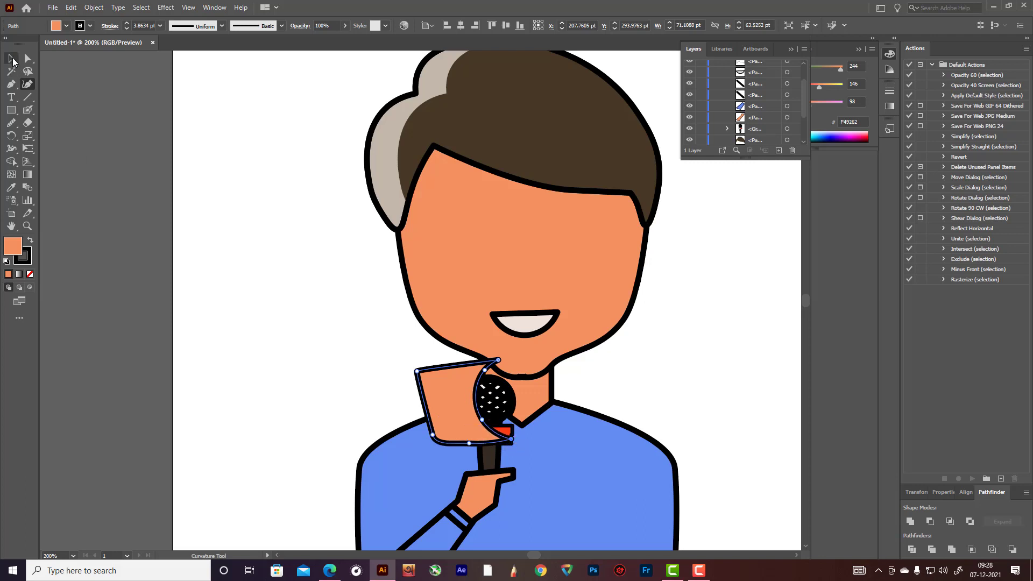
{"action": "left_click", "coordinate": [11, 58]}
{"action": "left_click", "coordinate": [221, 207]}
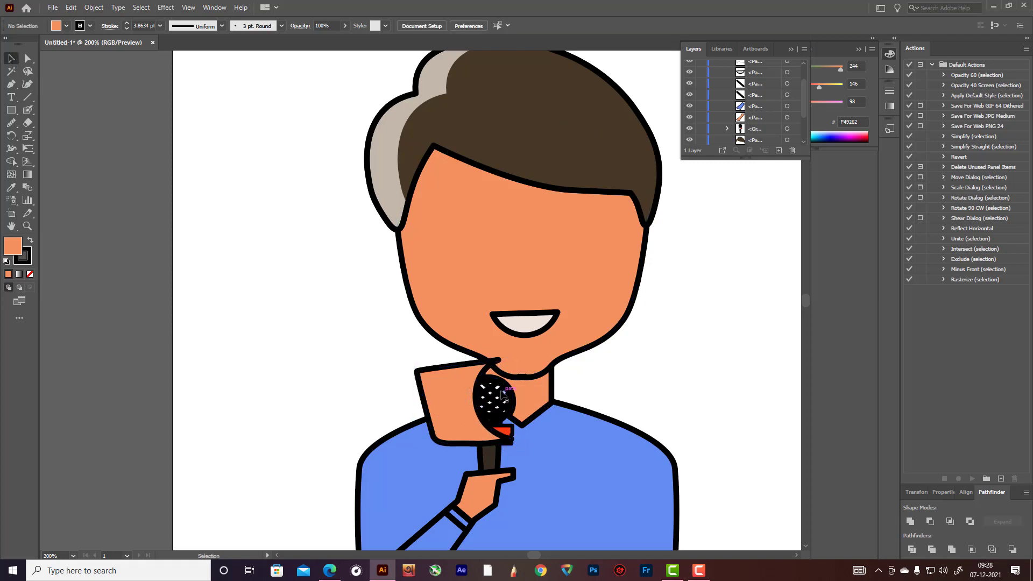
- Select the microphone and the orange patch and trim away the part outside the microphone with the Shape Builder
{"action": "left_click", "coordinate": [503, 399]}
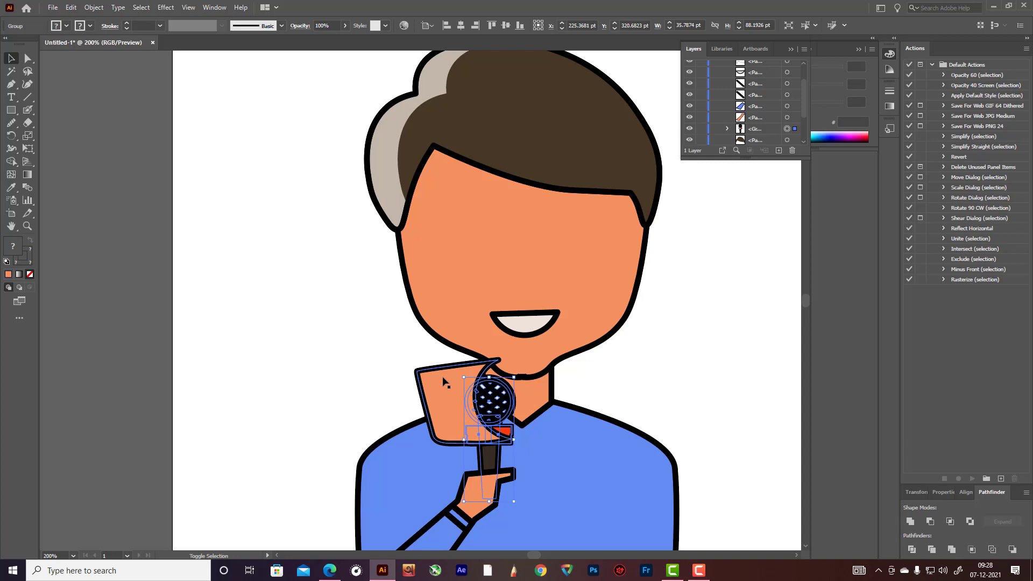
{"action": "left_click", "coordinate": [443, 380], "text": "shift"}
{"action": "key", "text": "shift+m"}
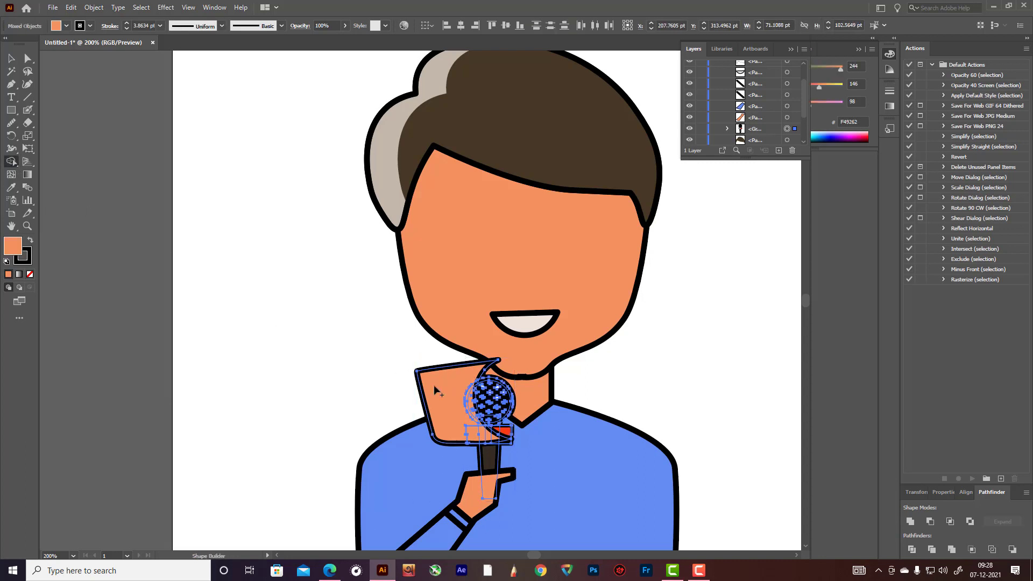
{"action": "left_click", "coordinate": [434, 387], "text": "alt"}
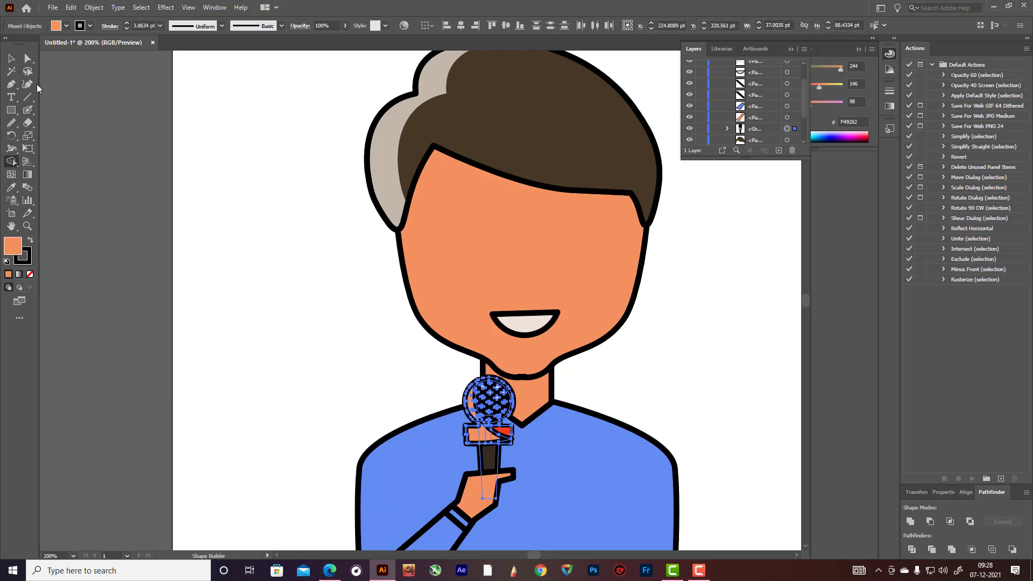
{"action": "left_click", "coordinate": [10, 58]}
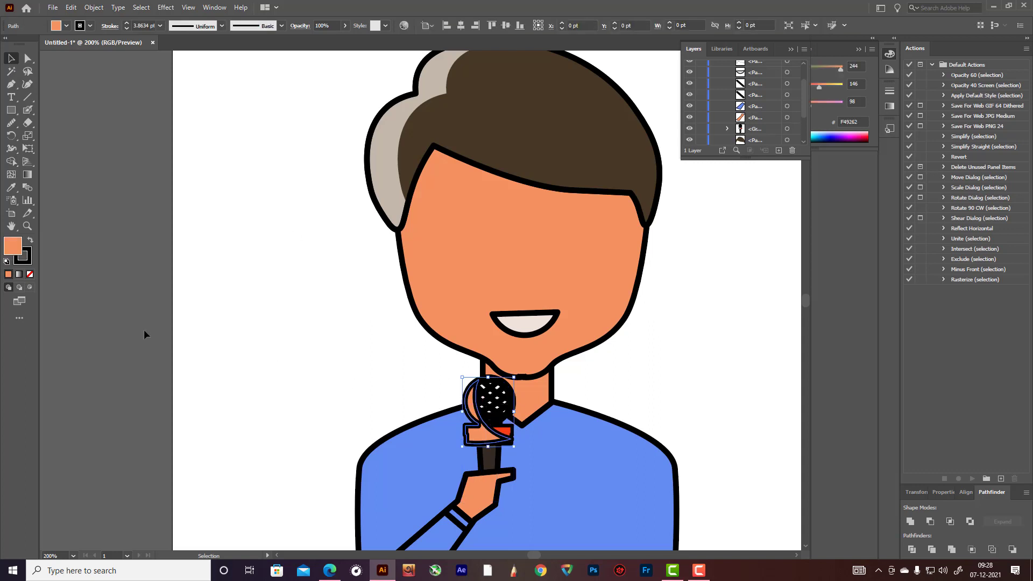
- Remove the trimmed microphone patch's stroke and set its fill to pale pink F9E4DC
{"action": "left_click", "coordinate": [29, 262]}
{"action": "left_click", "coordinate": [30, 274]}
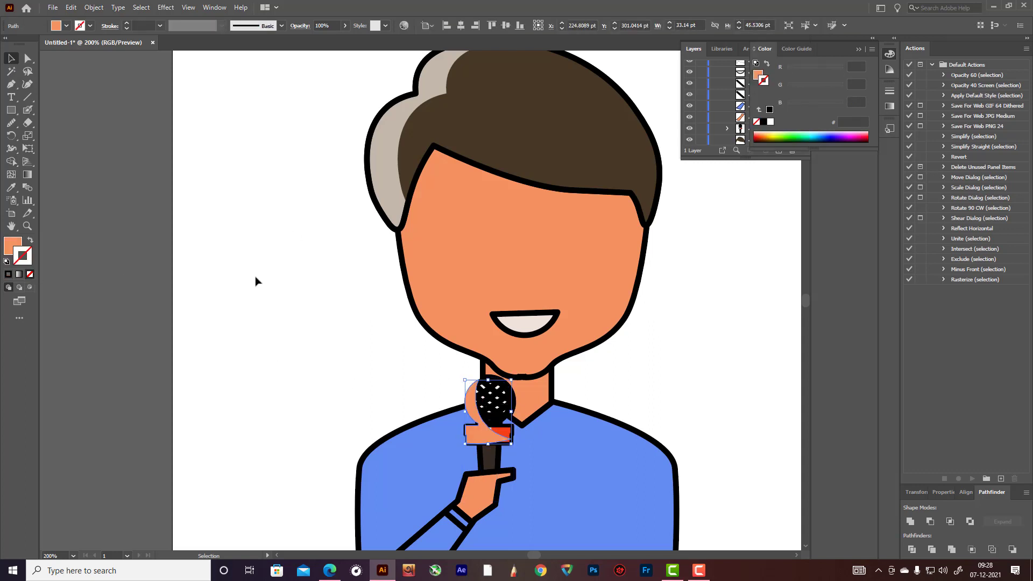
{"action": "left_click", "coordinate": [377, 350]}
{"action": "left_click", "coordinate": [469, 405]}
{"action": "double_click", "coordinate": [9, 247]}
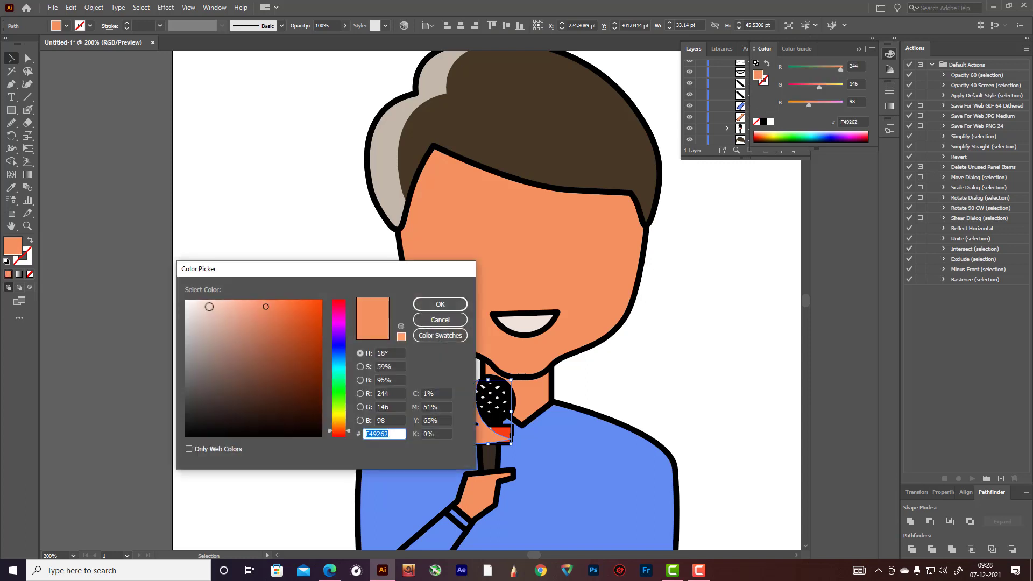
{"action": "left_click", "coordinate": [201, 303]}
{"action": "left_click", "coordinate": [415, 308]}
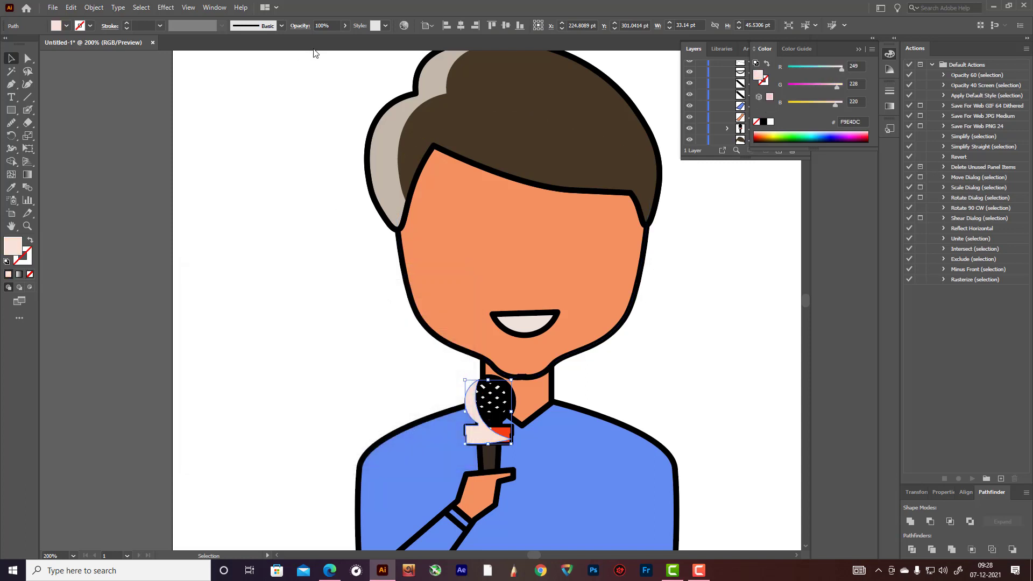
- Lower the pale microphone highlight's opacity to 38%
{"action": "left_click", "coordinate": [345, 25]}
{"action": "left_click_drag", "start_coordinate": [345, 39], "coordinate": [319, 41]}
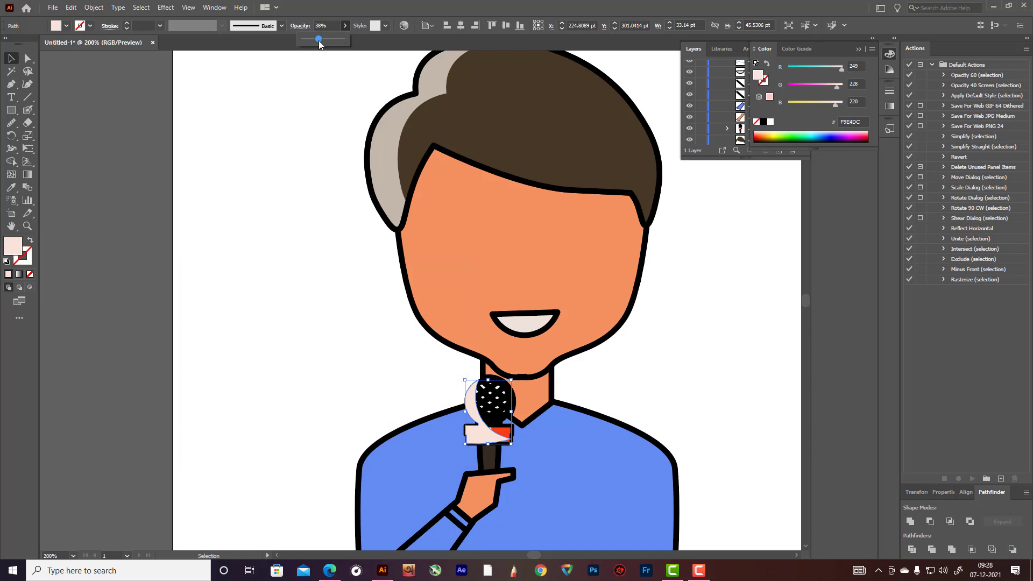
{"action": "left_click", "coordinate": [319, 156]}
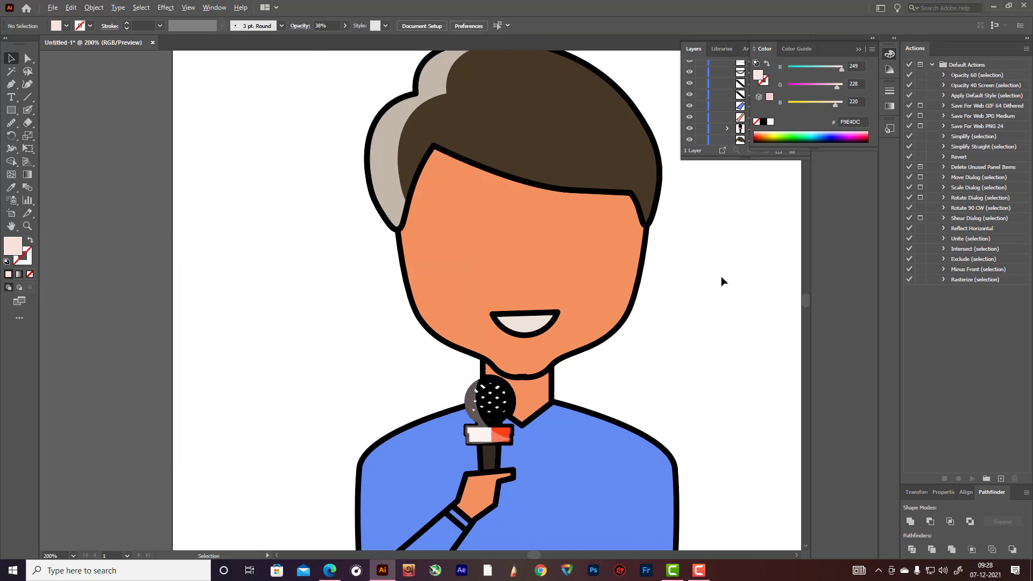
- Examine the illustration from hair to sleeve, checking the shirt and face paths in turn
{"action": "scroll", "coordinate": [728, 290], "scroll_direction": "down", "scroll_amount": 3}
{"action": "scroll", "coordinate": [729, 299], "scroll_direction": "up", "scroll_amount": 3}
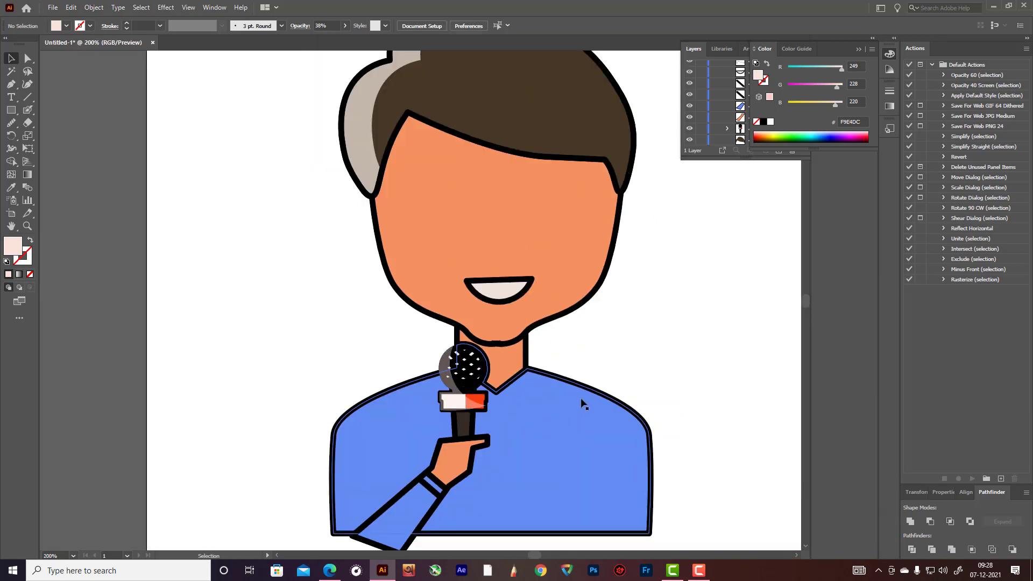
{"action": "scroll", "coordinate": [603, 382], "scroll_direction": "up", "scroll_amount": 2}
{"action": "scroll", "coordinate": [646, 355], "scroll_direction": "down", "scroll_amount": 3}
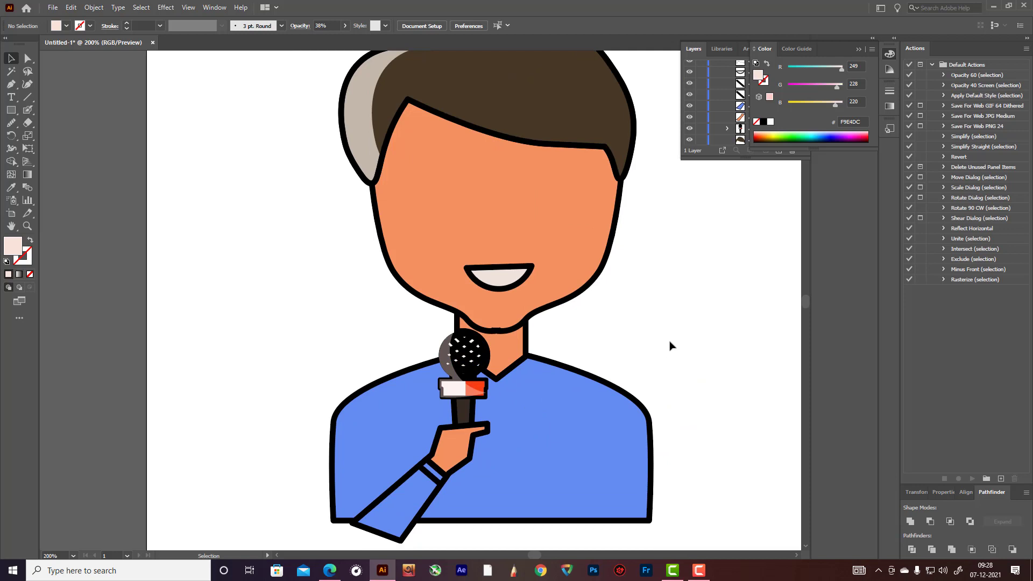
{"action": "left_click", "coordinate": [603, 420]}
{"action": "scroll", "coordinate": [602, 418], "scroll_direction": "up", "scroll_amount": 2}
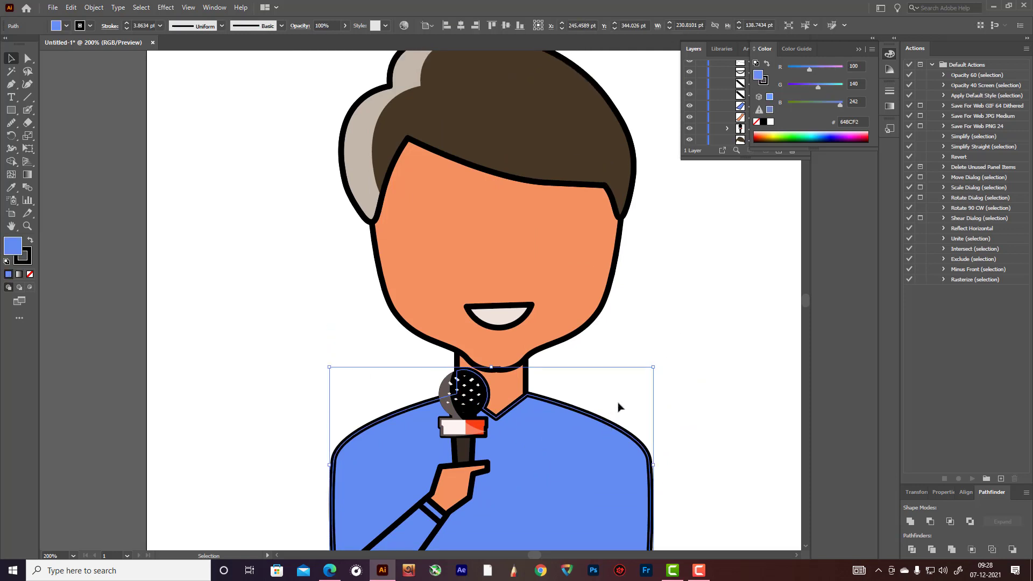
{"action": "left_click", "coordinate": [668, 358]}
{"action": "left_click", "coordinate": [486, 259]}
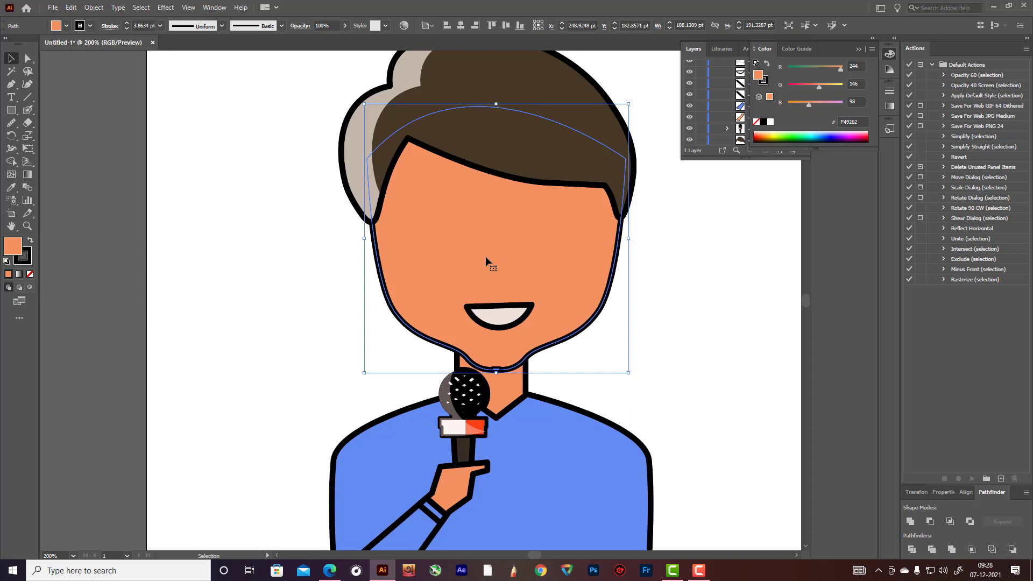
{"action": "left_click", "coordinate": [702, 320]}
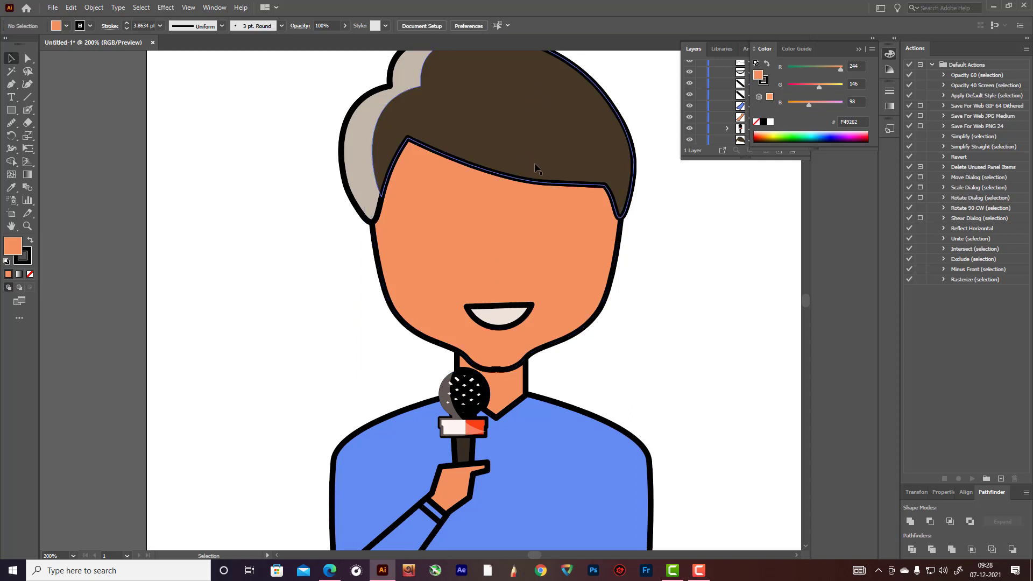
- Draw a nose above the mouth as a line bent downward with the Curvature tool, about 36 pt wide and 12 pt tall
{"action": "left_click", "coordinate": [11, 88]}
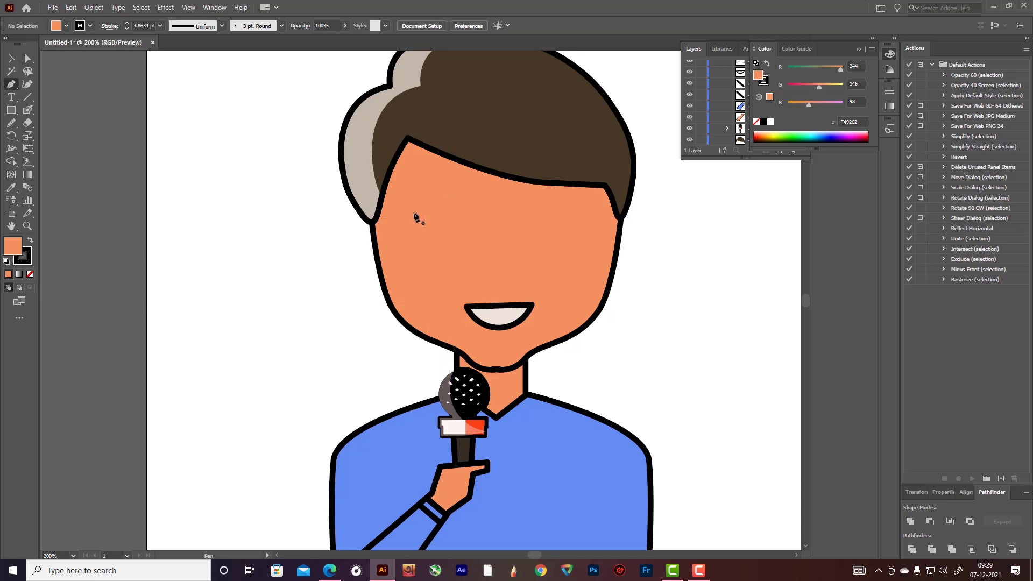
{"action": "left_click", "coordinate": [478, 269]}
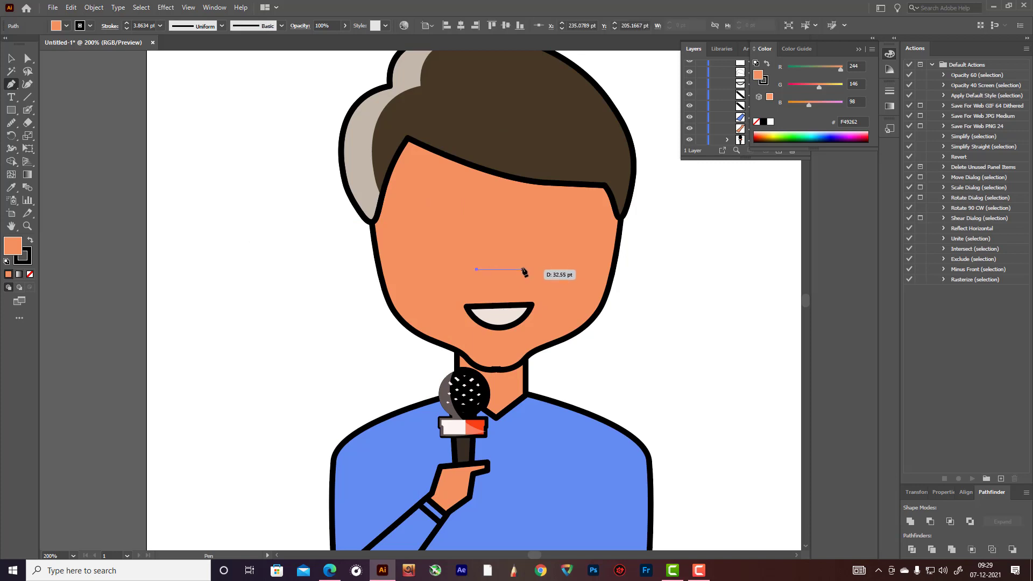
{"action": "left_click", "coordinate": [522, 269]}
{"action": "left_click", "coordinate": [28, 83]}
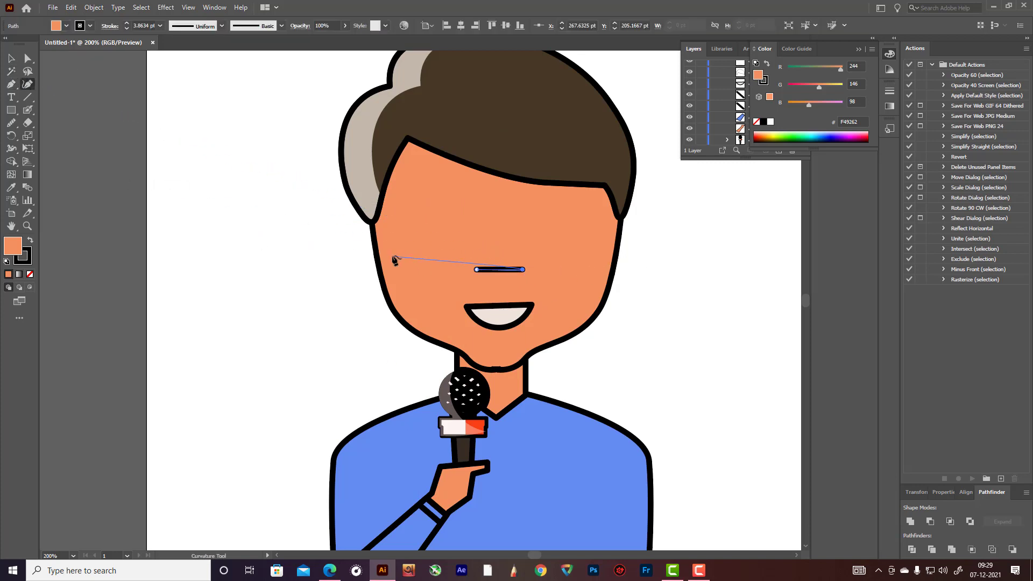
{"action": "left_click_drag", "start_coordinate": [499, 269], "coordinate": [499, 278]}
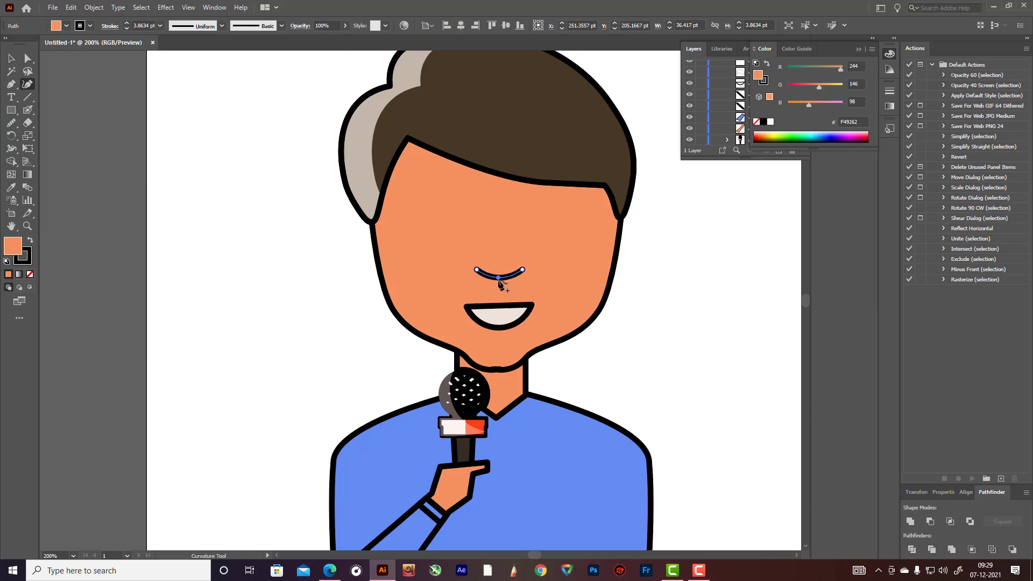
{"action": "left_click", "coordinate": [11, 58]}
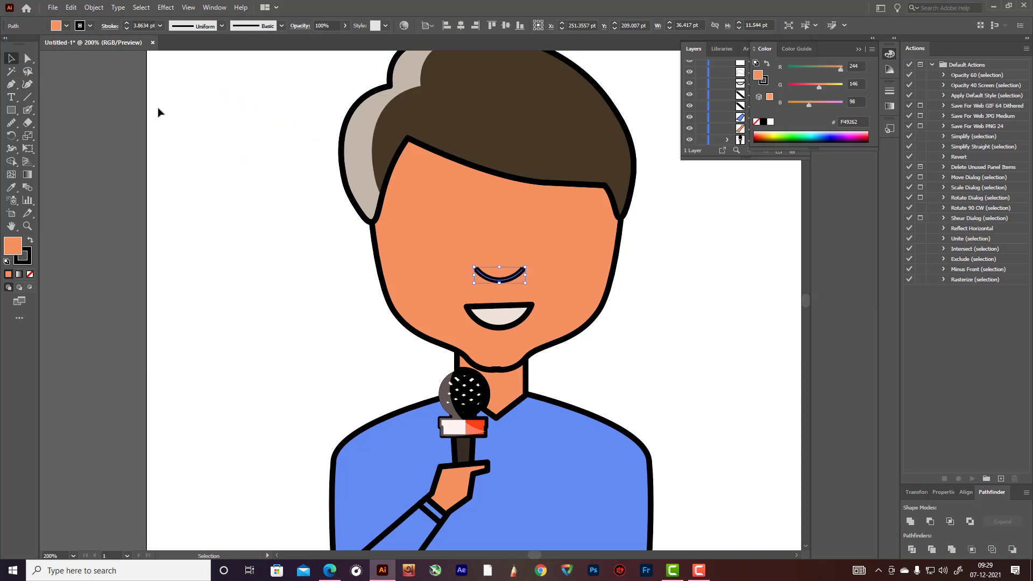
{"action": "left_click", "coordinate": [157, 112]}
- Draw an upward-arched eyebrow line about 44 pt wide in the blank area beside the head, with no fill
{"action": "scroll", "coordinate": [247, 142], "scroll_direction": "up", "scroll_amount": 1}
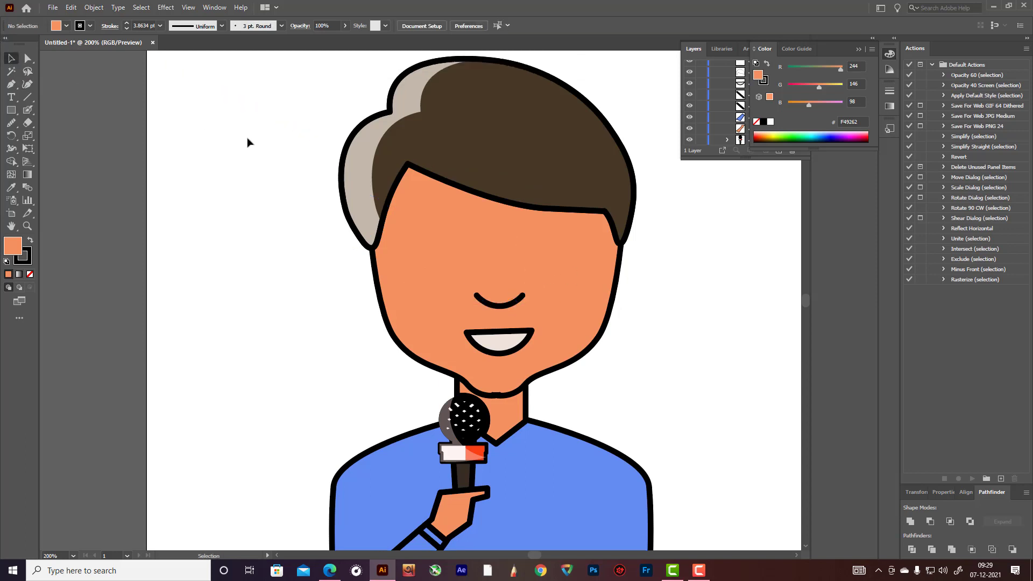
{"action": "left_click", "coordinate": [11, 86]}
{"action": "left_click", "coordinate": [195, 216]}
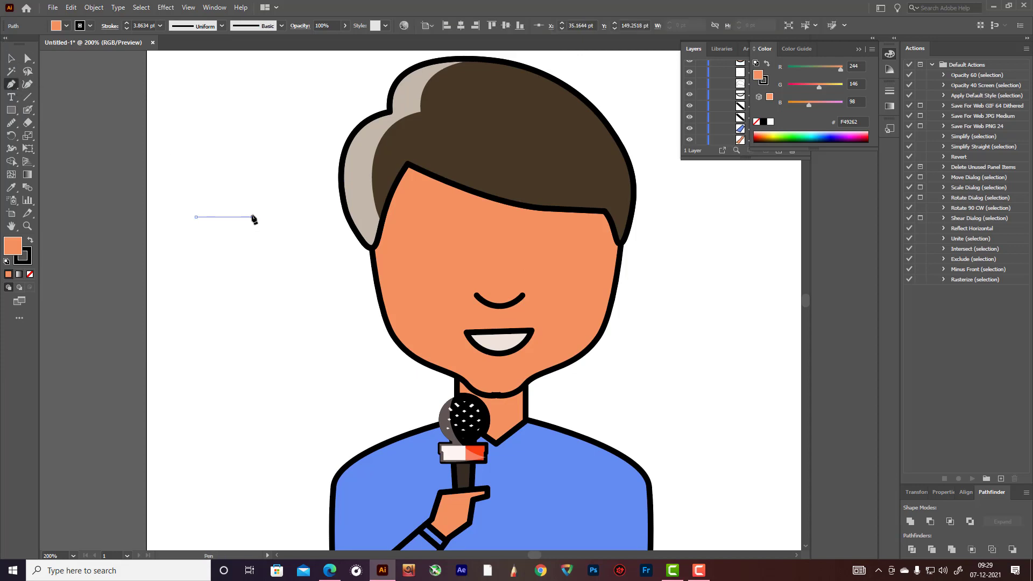
{"action": "left_click", "coordinate": [253, 217]}
{"action": "left_click", "coordinate": [28, 85]}
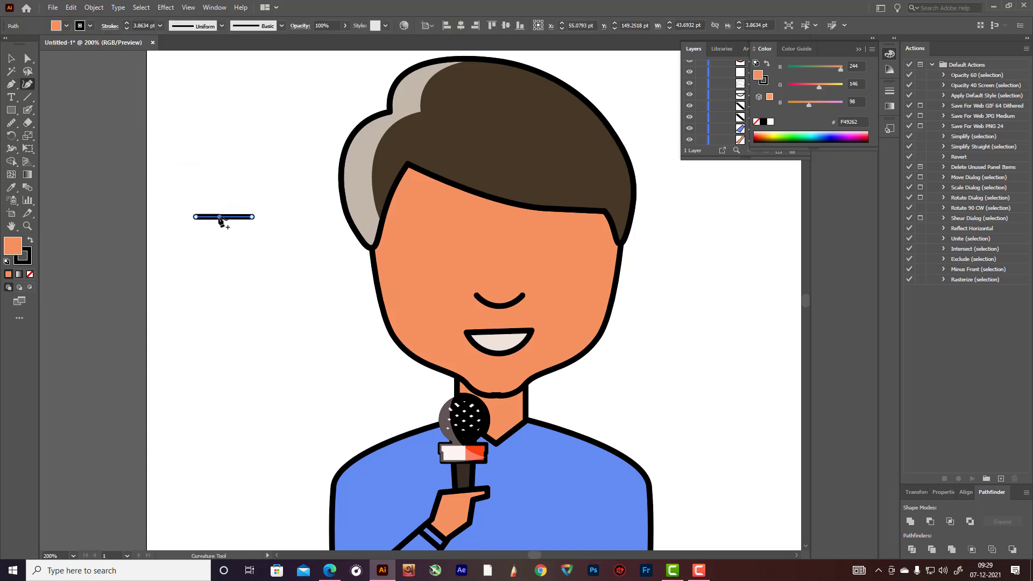
{"action": "left_click_drag", "start_coordinate": [224, 217], "coordinate": [221, 207]}
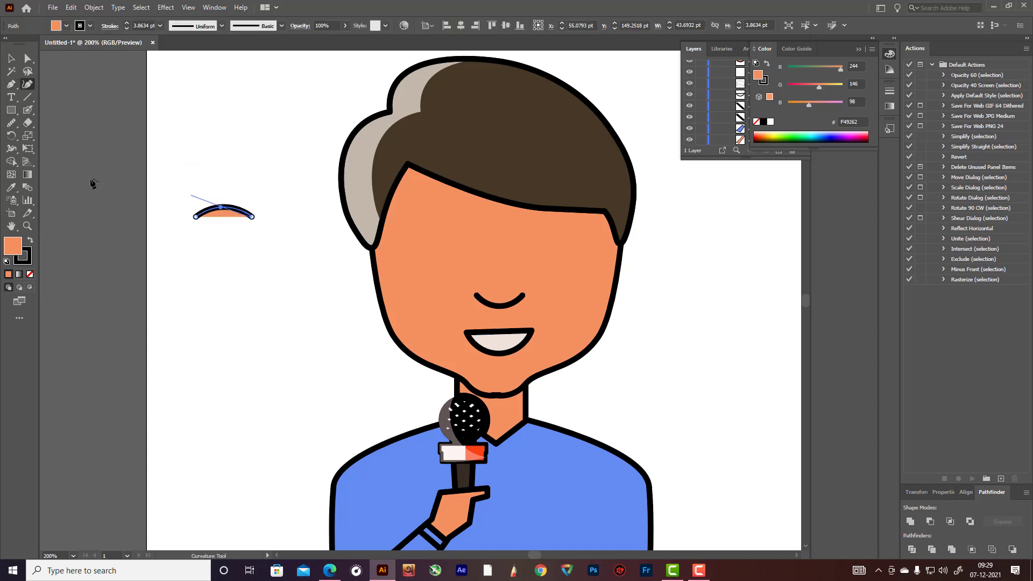
{"action": "left_click", "coordinate": [30, 275]}
{"action": "left_click", "coordinate": [11, 58]}
{"action": "left_click", "coordinate": [144, 98]}
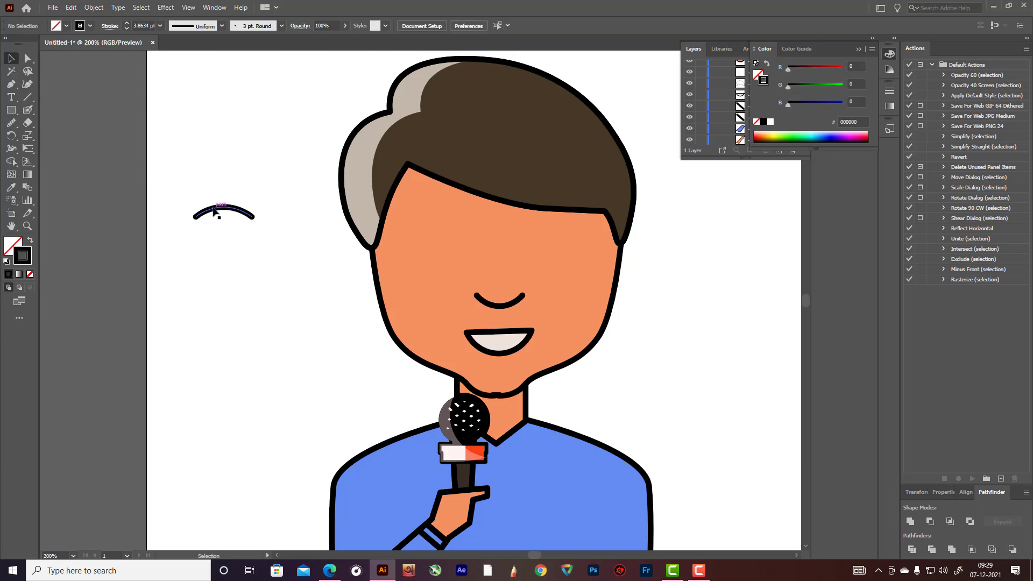
- Duplicate the eyebrow arc just below itself and scale the copy down, centred under the original, as the upper eyelid
{"action": "left_click_drag", "start_coordinate": [214, 211], "coordinate": [204, 235]}
{"action": "mouse_move", "coordinate": [212, 246]}
{"action": "left_mouse_down"}
{"action": "mouse_move", "coordinate": [217, 235]}
{"action": "mouse_move", "coordinate": [274, 227]}
{"action": "mouse_move", "coordinate": [243, 236]}
{"action": "left_mouse_up"}
{"action": "left_click", "coordinate": [237, 148]}
- Draw a rectangle about 6.5 by 10.7 pt, fill it black without a stroke, and centre it under the small arc as the pupil
{"action": "left_click", "coordinate": [11, 110]}
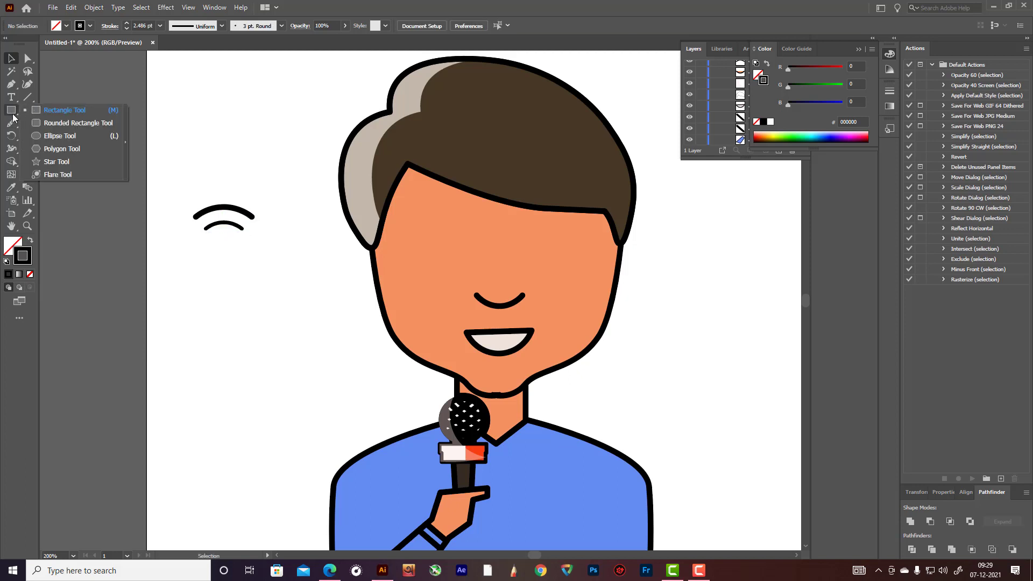
{"action": "left_click", "coordinate": [63, 110]}
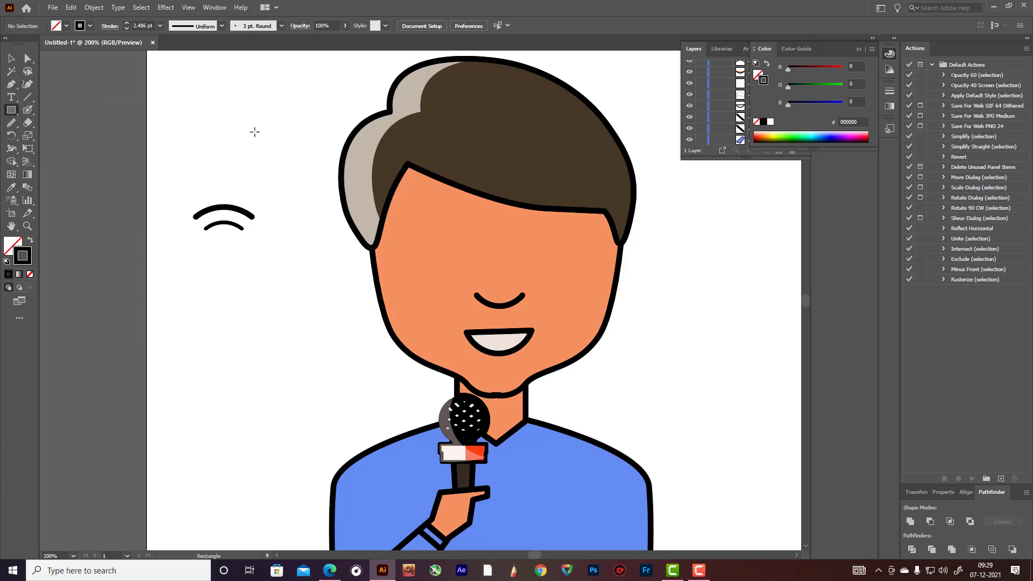
{"action": "mouse_move", "coordinate": [250, 129]}
{"action": "left_mouse_down"}
{"action": "mouse_move", "coordinate": [259, 152]}
{"action": "mouse_move", "coordinate": [262, 144]}
{"action": "left_mouse_up"}
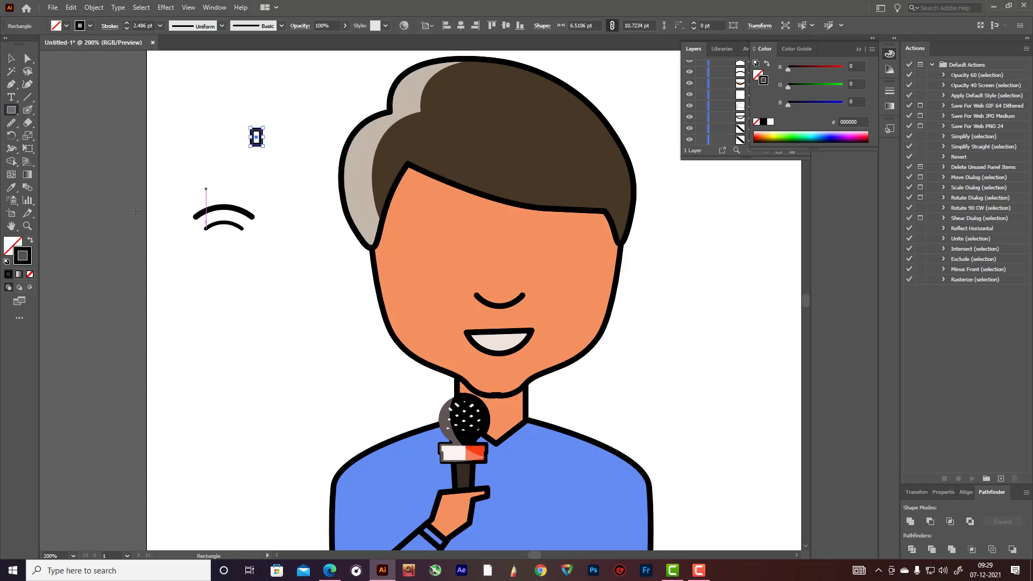
{"action": "left_click", "coordinate": [30, 244]}
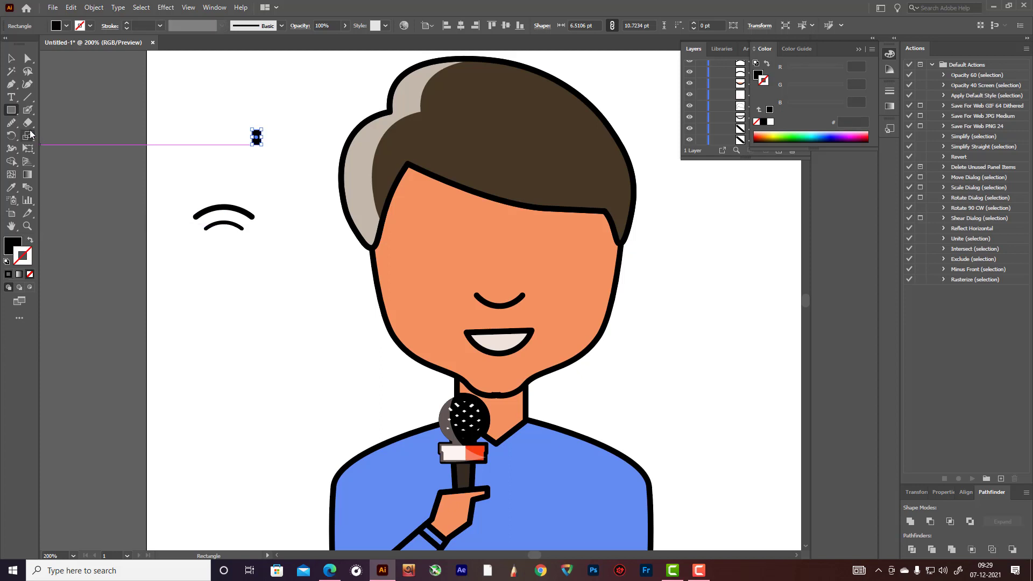
{"action": "left_click", "coordinate": [11, 58]}
{"action": "left_click", "coordinate": [215, 121]}
{"action": "left_click_drag", "start_coordinate": [261, 144], "coordinate": [231, 234]}
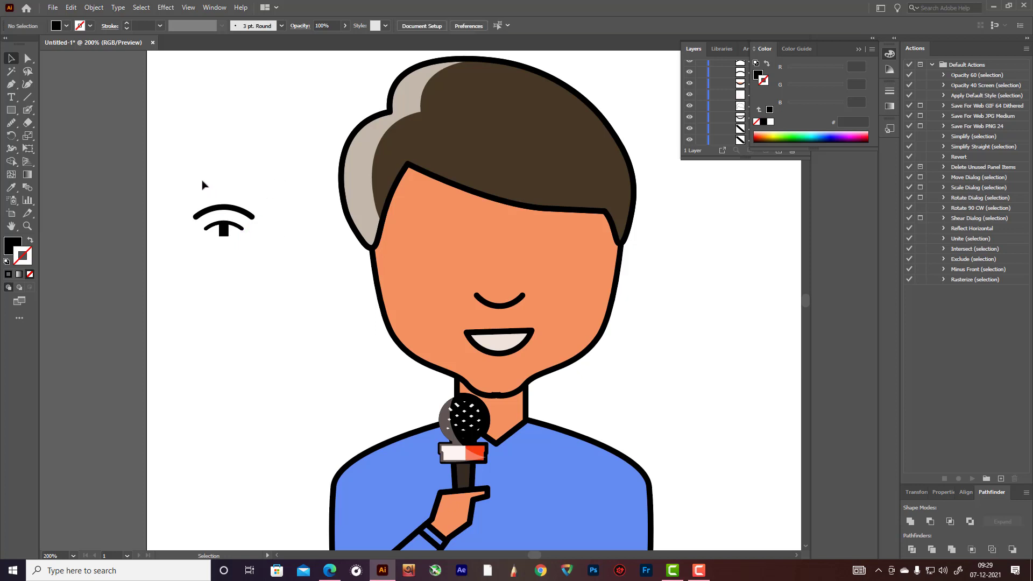
- Scale the eyebrow, eyelid and pupil together to about 34 pt wide and set their stroke weight to 4 pt
{"action": "left_click_drag", "start_coordinate": [202, 185], "coordinate": [308, 237]}
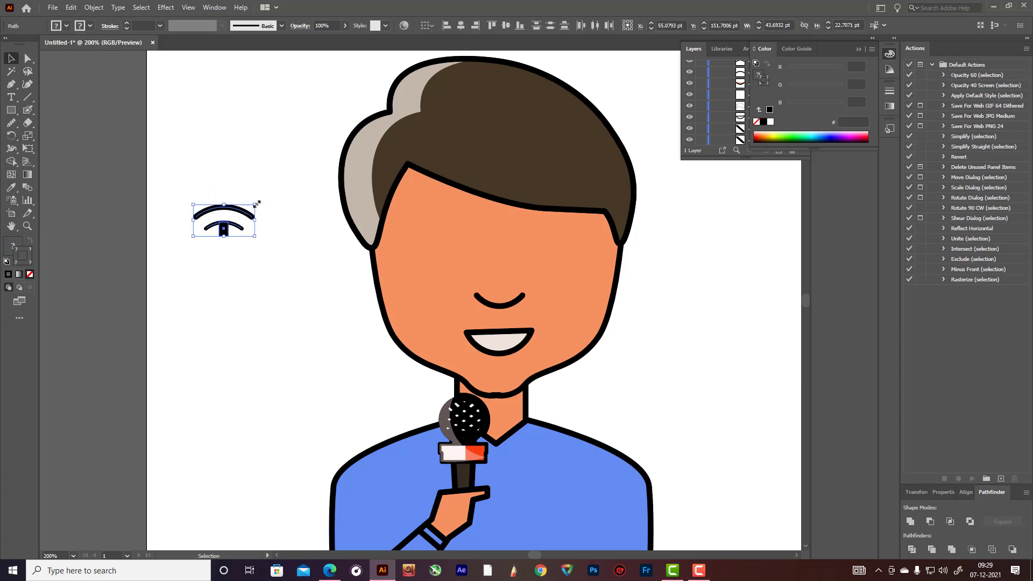
{"action": "mouse_move", "coordinate": [257, 204]}
{"action": "left_mouse_down"}
{"action": "mouse_move", "coordinate": [242, 215]}
{"action": "mouse_move", "coordinate": [248, 208]}
{"action": "left_mouse_up"}
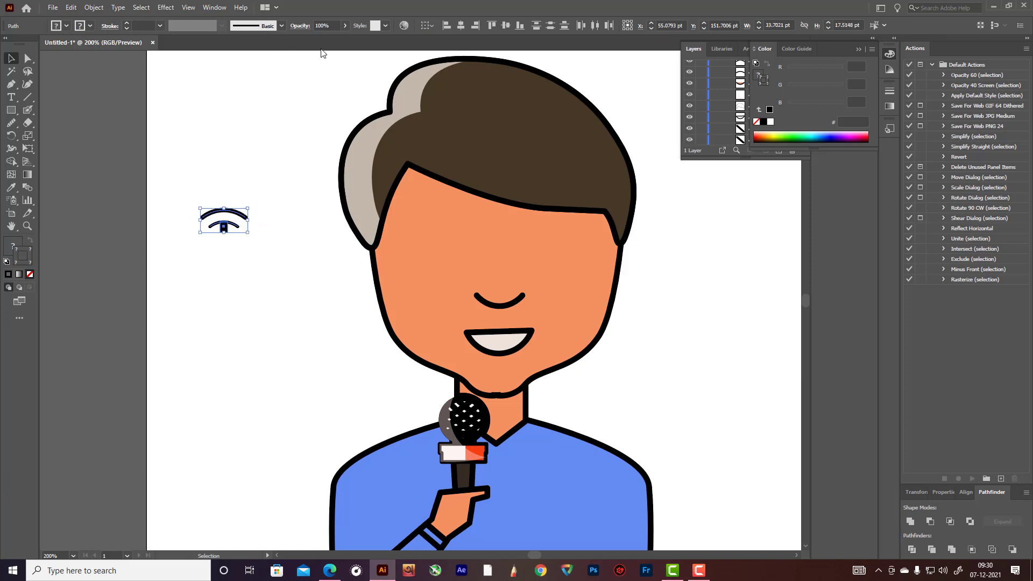
{"action": "left_click", "coordinate": [158, 27]}
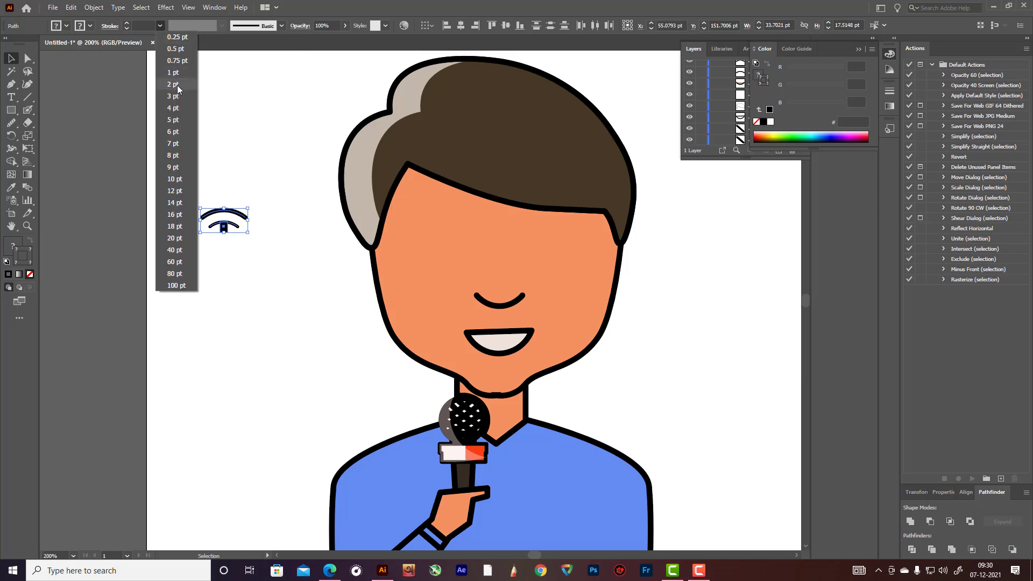
{"action": "left_click", "coordinate": [173, 111]}
{"action": "left_click", "coordinate": [248, 138]}
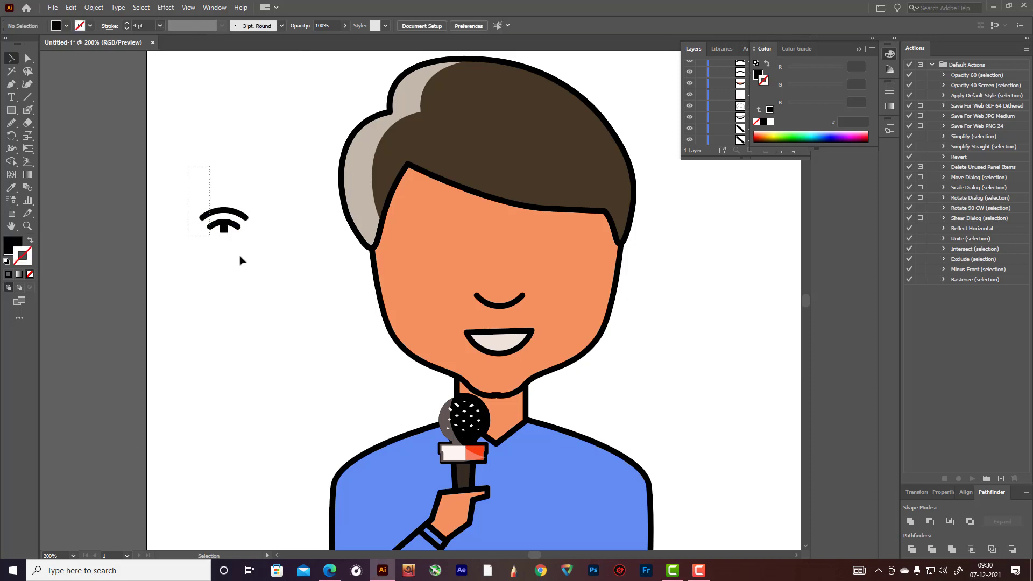
- Move the eye and eyebrow onto the face above the nose and place a copy about 81 pt to the right as the second eye
{"action": "left_click_drag", "start_coordinate": [228, 225], "coordinate": [559, 251]}
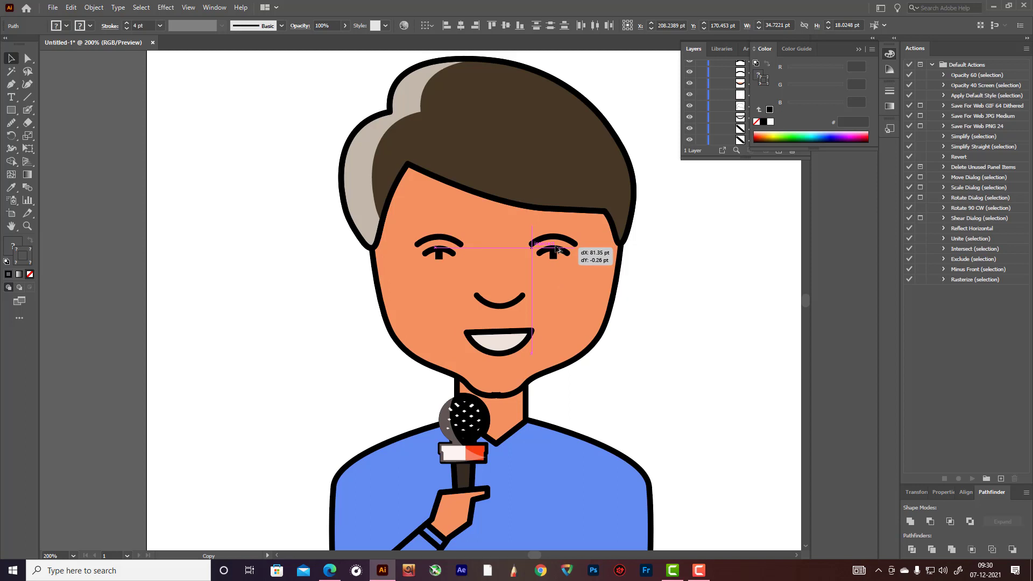
{"action": "left_click_drag", "start_coordinate": [559, 250], "coordinate": [559, 250], "text": "alt"}
{"action": "left_click", "coordinate": [656, 265]}
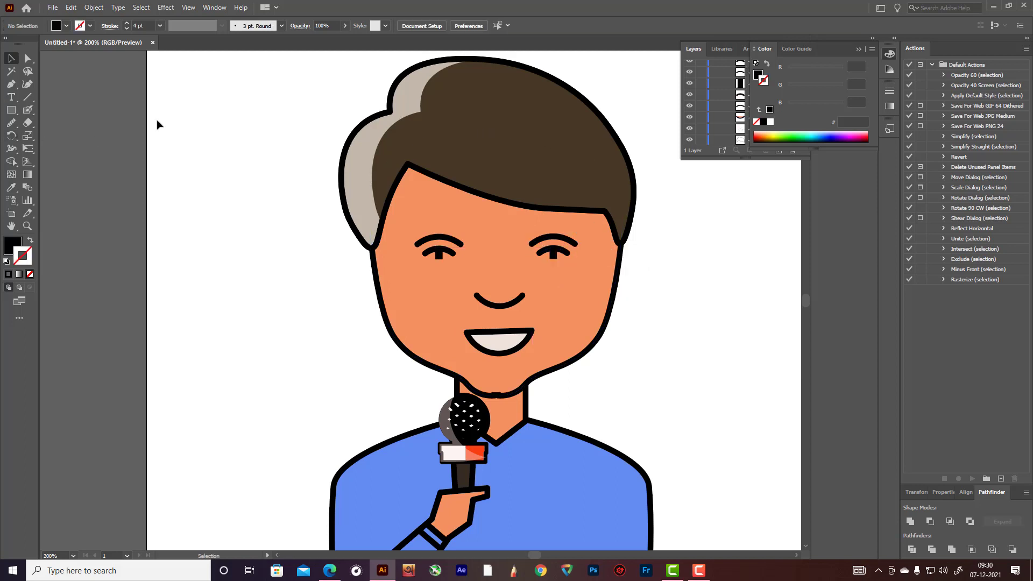
- Draw a closed curved shape about 179 by 238 pt over the left side of the face, from beside the hair down past the chin
{"action": "left_click", "coordinate": [11, 84]}
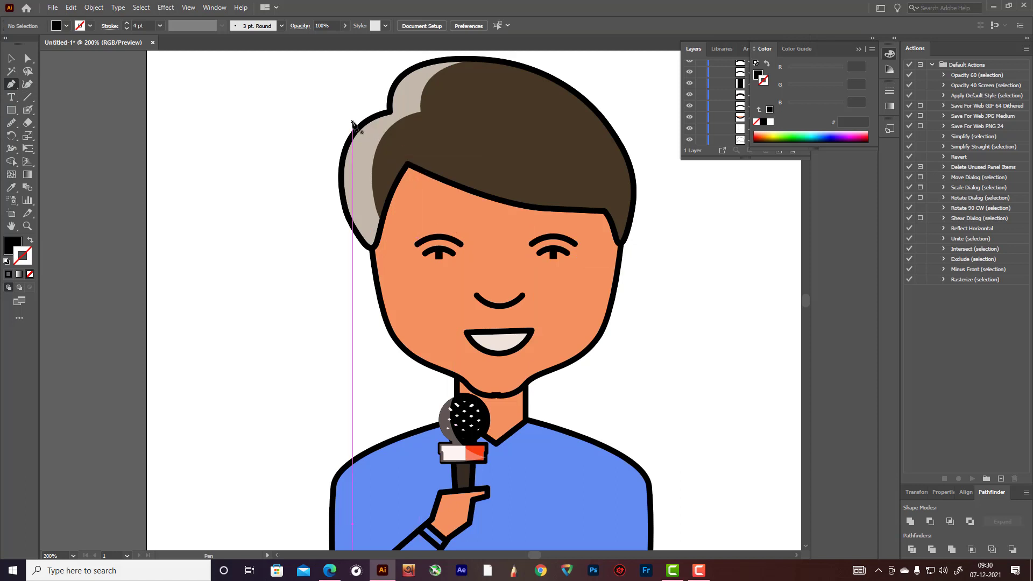
{"action": "left_click", "coordinate": [353, 101]}
{"action": "left_click_drag", "start_coordinate": [442, 199], "coordinate": [407, 277]}
{"action": "scroll", "coordinate": [438, 317], "scroll_direction": "down", "scroll_amount": 1}
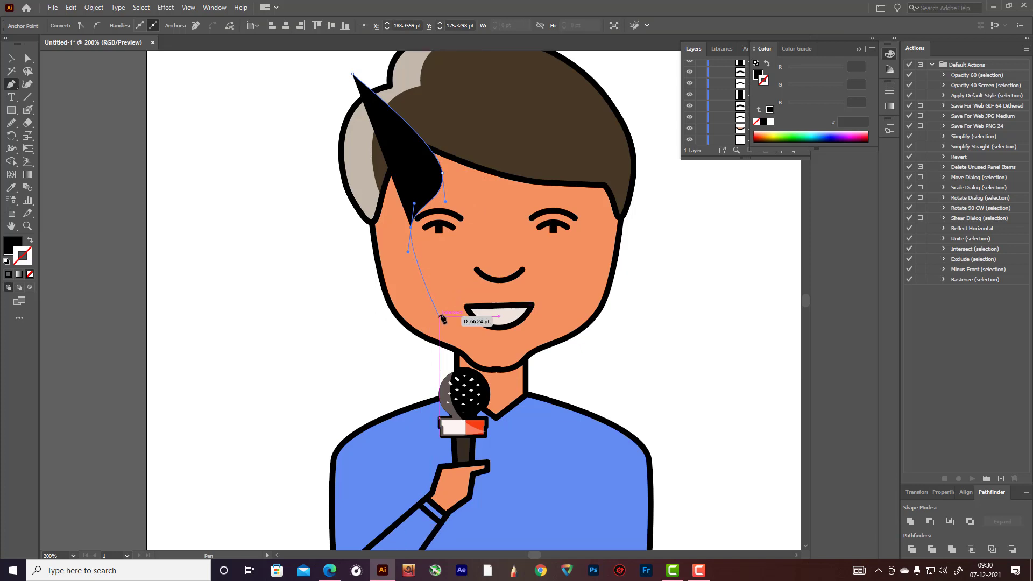
{"action": "left_click_drag", "start_coordinate": [464, 335], "coordinate": [493, 371]}
{"action": "left_click_drag", "start_coordinate": [368, 384], "coordinate": [278, 338]}
{"action": "left_click_drag", "start_coordinate": [247, 267], "coordinate": [226, 183]}
{"action": "scroll", "coordinate": [226, 183], "scroll_direction": "up", "scroll_amount": 3}
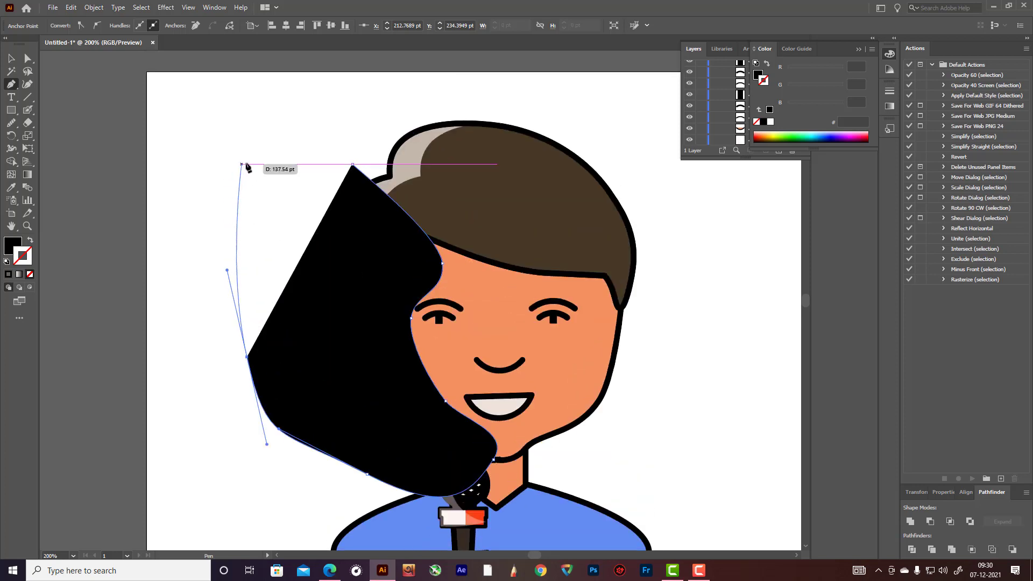
{"action": "left_click", "coordinate": [352, 165]}
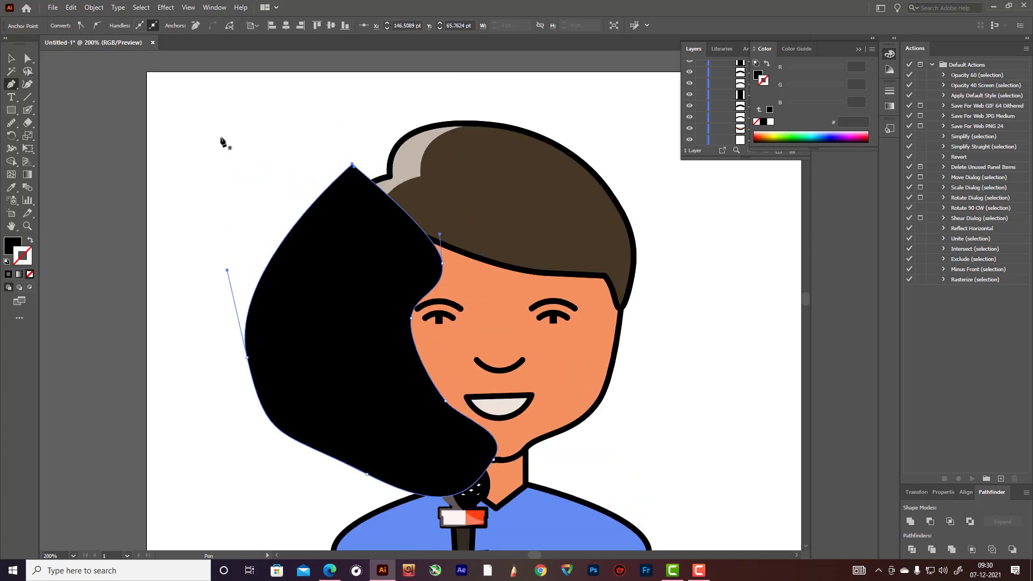
- Reshape the shape's inner edge with the Curvature tool so it curves around the eye, along the cheek and down to the chin
{"action": "left_click", "coordinate": [27, 83]}
{"action": "left_click_drag", "start_coordinate": [352, 164], "coordinate": [348, 162]}
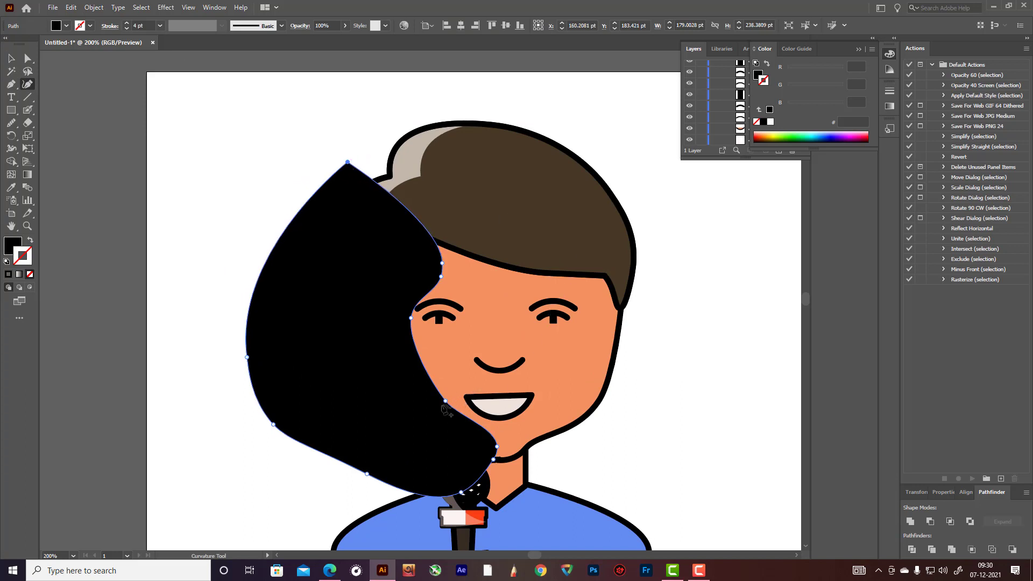
{"action": "left_click_drag", "start_coordinate": [446, 402], "coordinate": [438, 422]}
{"action": "left_click_drag", "start_coordinate": [494, 460], "coordinate": [493, 461]}
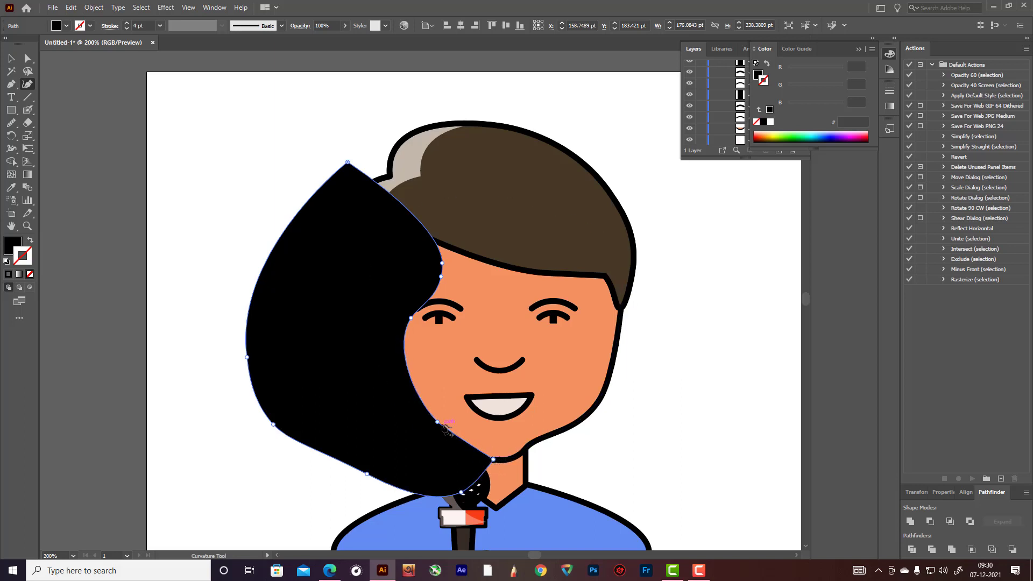
{"action": "left_click_drag", "start_coordinate": [438, 422], "coordinate": [469, 433]}
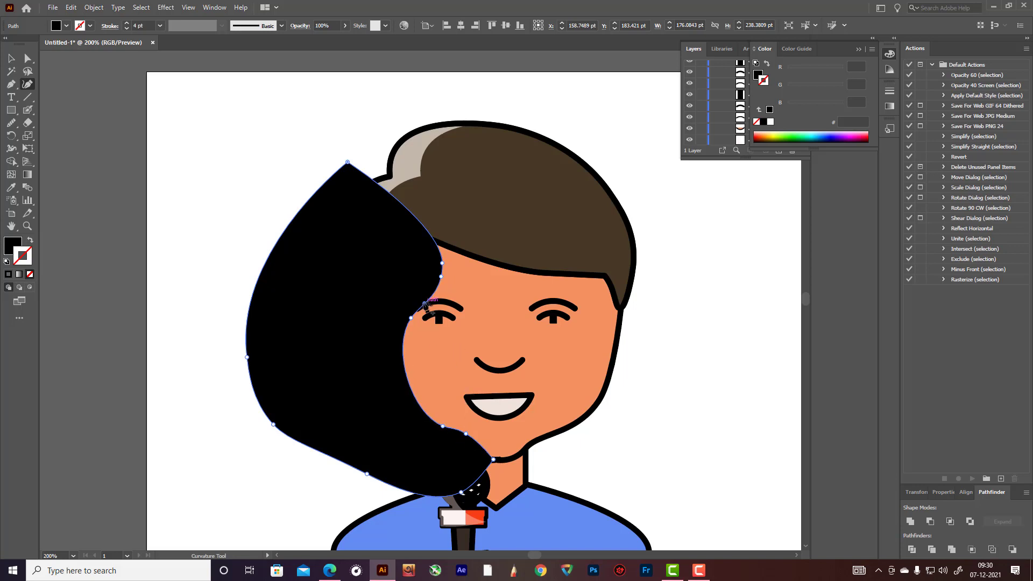
{"action": "mouse_move", "coordinate": [424, 304]}
{"action": "left_mouse_down"}
{"action": "mouse_move", "coordinate": [389, 281]}
{"action": "mouse_move", "coordinate": [420, 300]}
{"action": "left_mouse_up"}
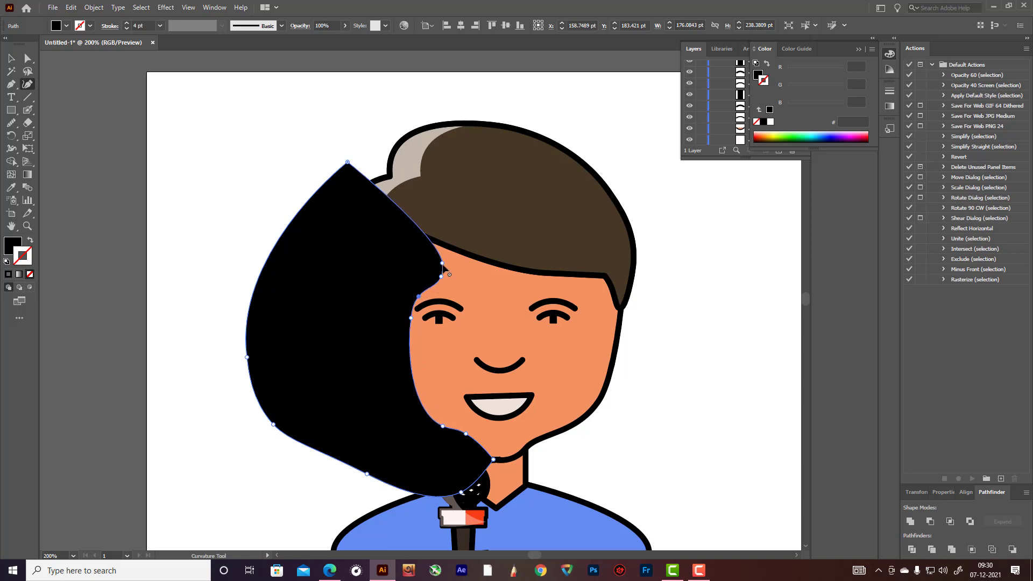
{"action": "left_click_drag", "start_coordinate": [442, 263], "coordinate": [446, 251]}
{"action": "left_click_drag", "start_coordinate": [419, 296], "coordinate": [400, 364]}
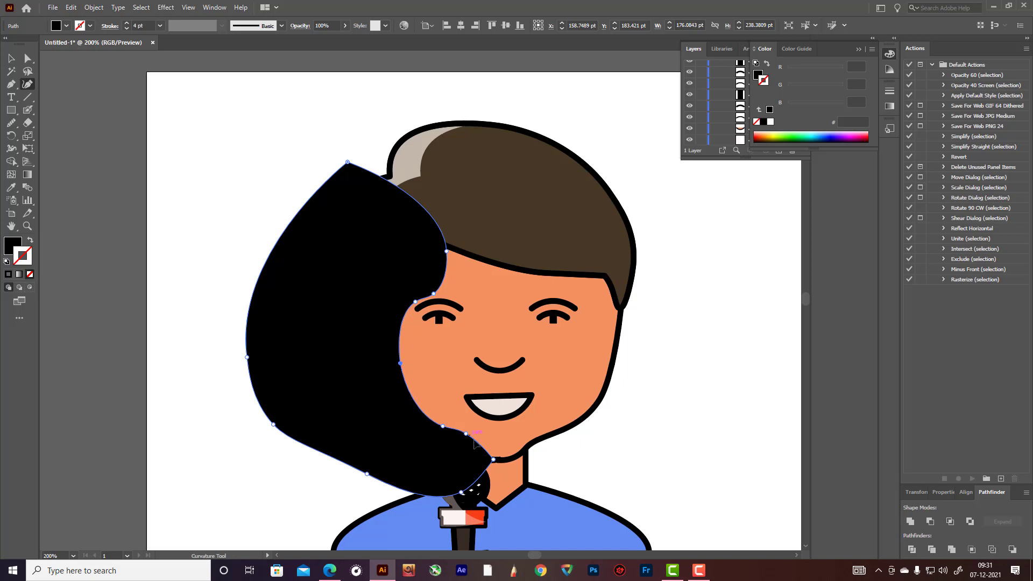
{"action": "left_click_drag", "start_coordinate": [467, 433], "coordinate": [488, 446]}
{"action": "left_click", "coordinate": [11, 58]}
{"action": "key", "text": "ctrl+shift+a"}
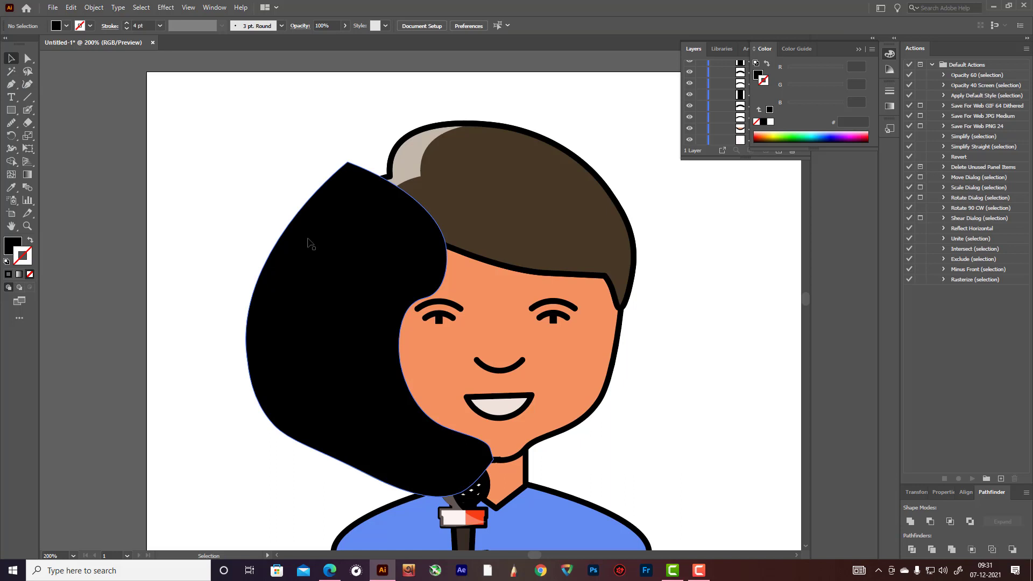
- Give the new shape the face's skin colour with the Eyedropper and remove its stroke
{"action": "left_click", "coordinate": [339, 284]}
{"action": "left_click", "coordinate": [10, 188]}
{"action": "left_click", "coordinate": [487, 291]}
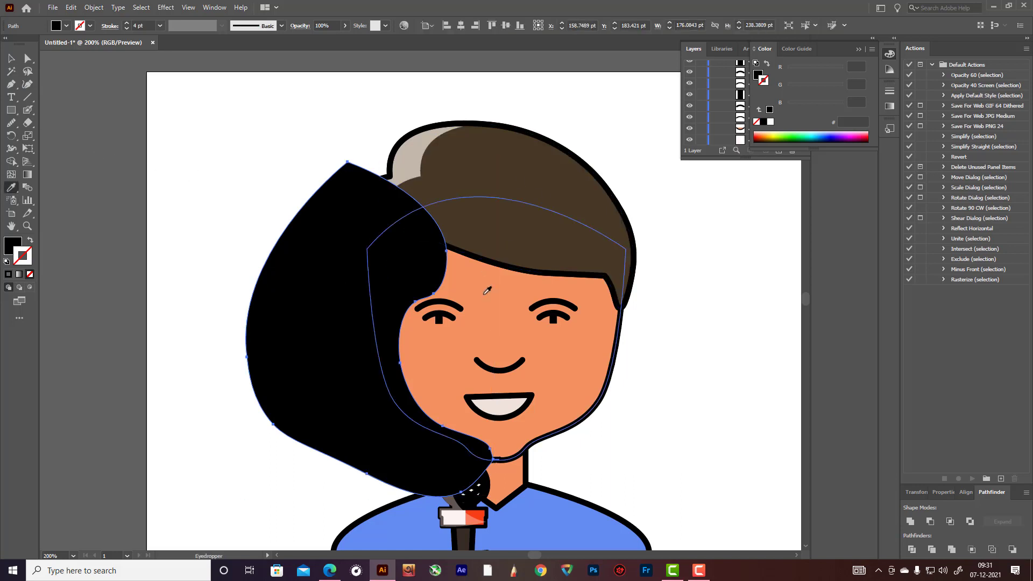
{"action": "left_click", "coordinate": [487, 290]}
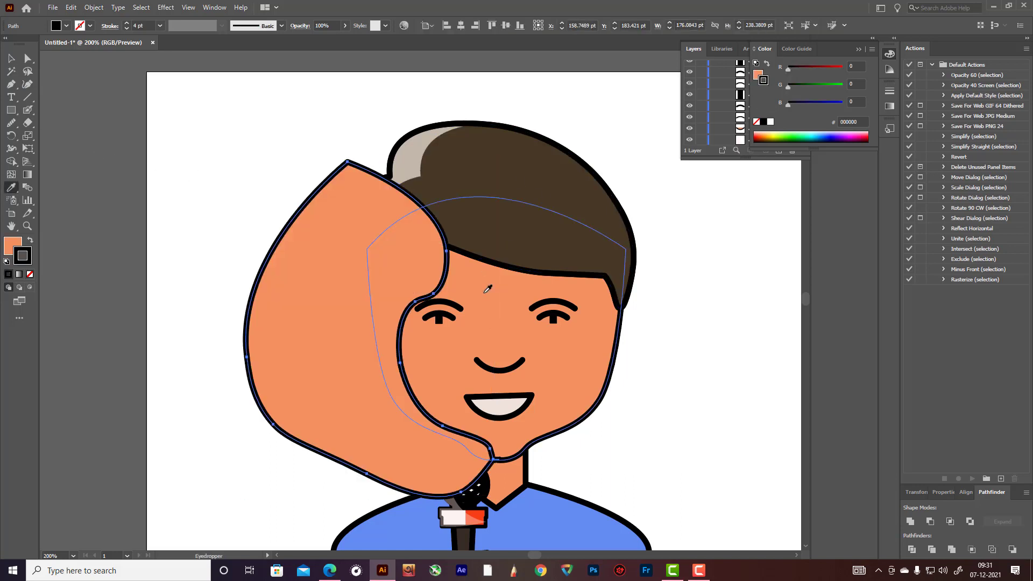
{"action": "left_click", "coordinate": [30, 274]}
{"action": "left_click", "coordinate": [8, 249]}
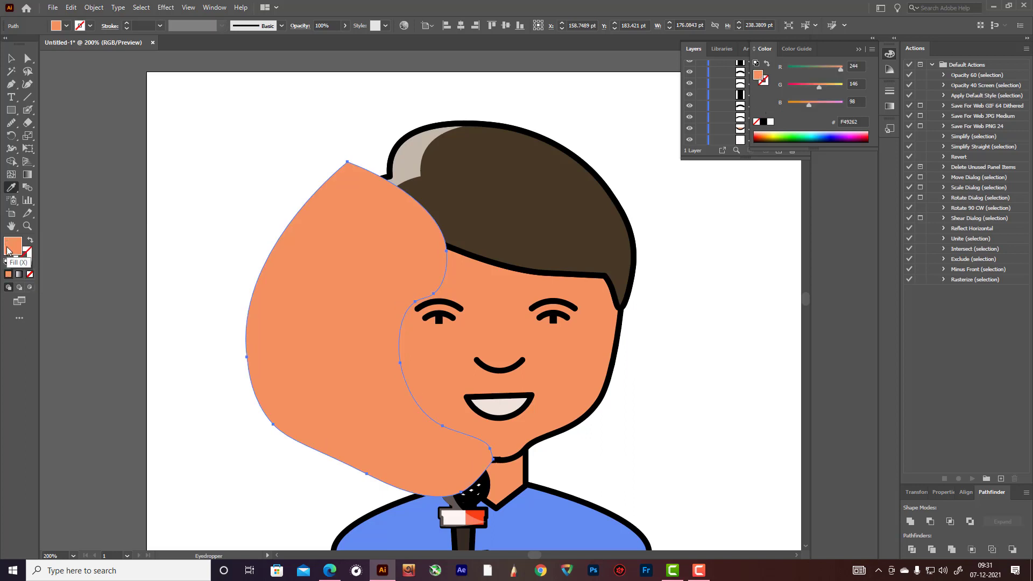
- Set the shape's fill to the light skin tone F7D0C1
{"action": "double_click", "coordinate": [8, 249]}
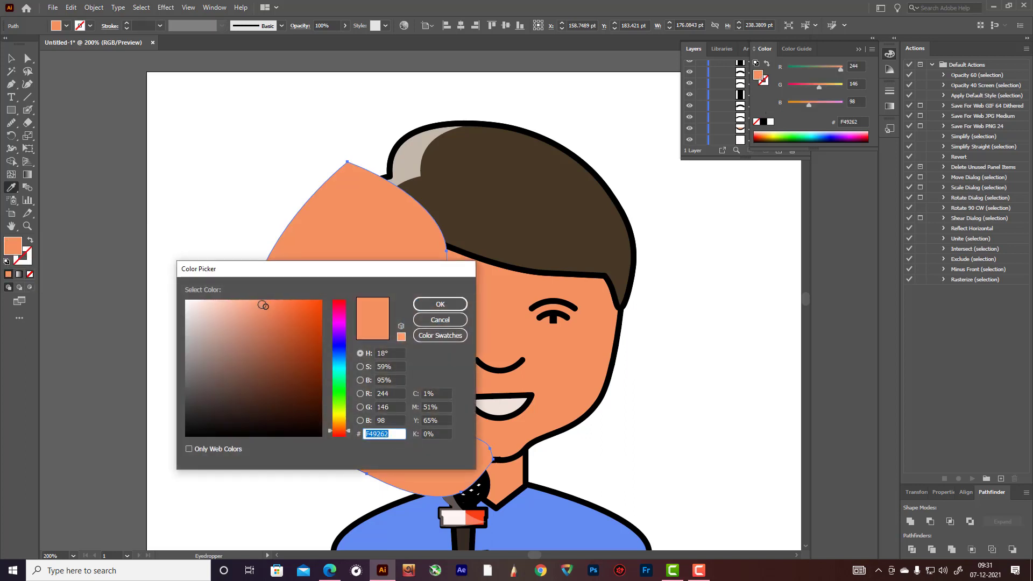
{"action": "left_click_drag", "start_coordinate": [263, 305], "coordinate": [216, 304]}
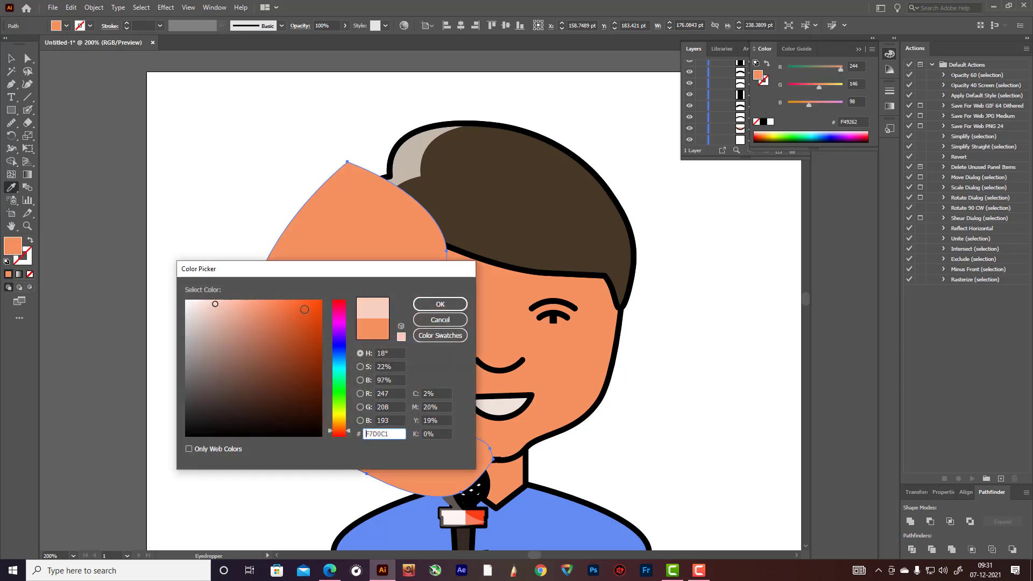
{"action": "left_click", "coordinate": [440, 304]}
{"action": "key", "text": "v"}
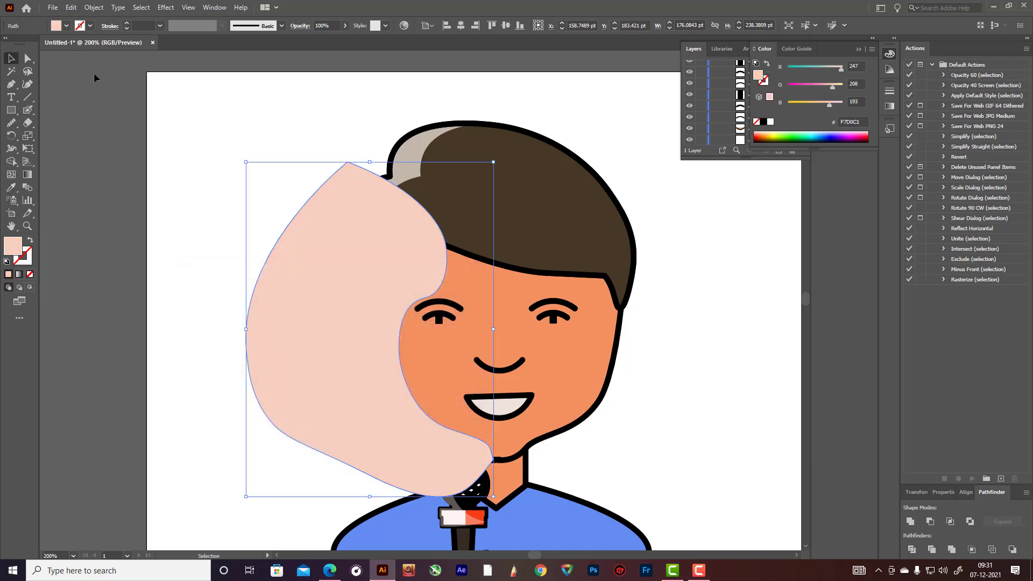
{"action": "left_click", "coordinate": [94, 78]}
- Trim away the part of the light shape lying outside the face outline with the Shape Builder
{"action": "left_click", "coordinate": [498, 308]}
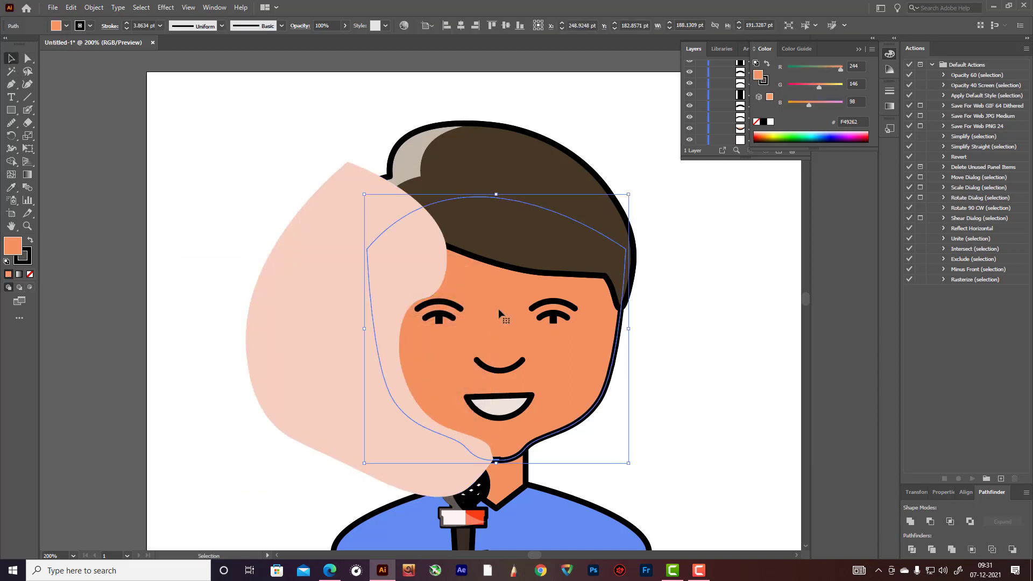
{"action": "left_click", "coordinate": [286, 274], "text": "shift"}
{"action": "left_click", "coordinate": [11, 160]}
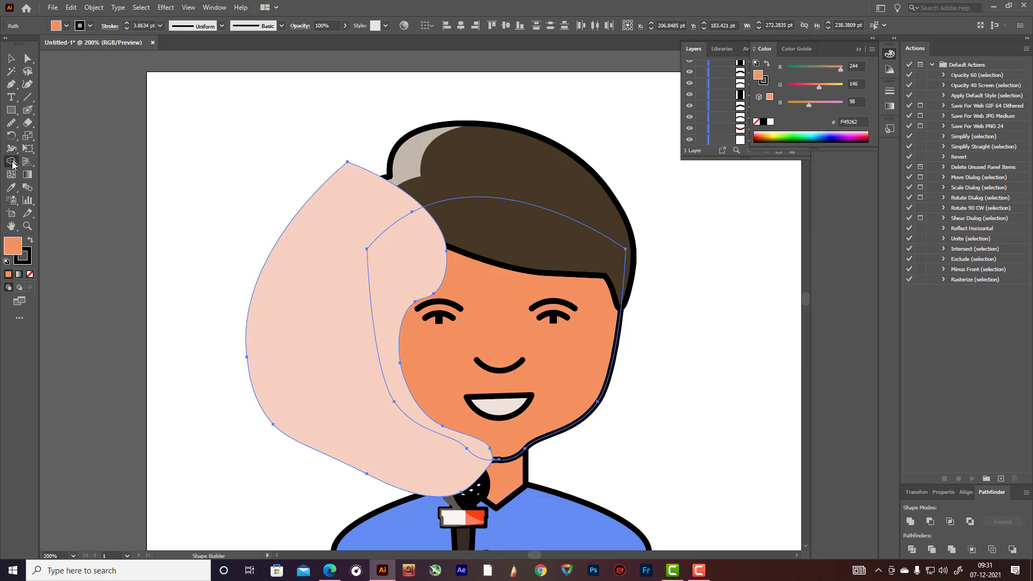
{"action": "left_click", "coordinate": [321, 351], "text": "alt"}
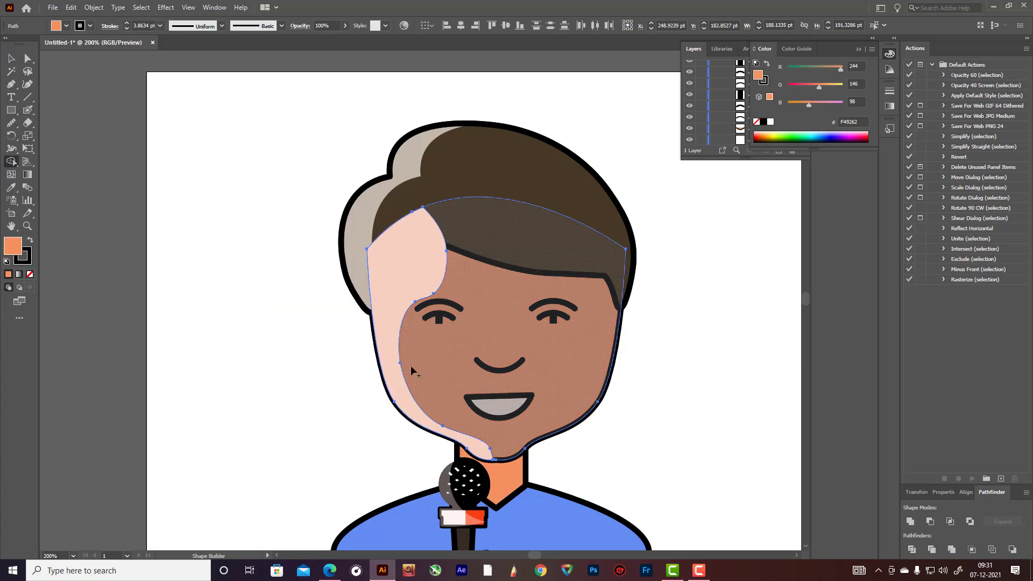
{"action": "left_click", "coordinate": [11, 58]}
{"action": "left_click", "coordinate": [150, 99]}
- Send the light face highlight backward through the stacking order, behind the hair and facial features
{"action": "left_click", "coordinate": [421, 267]}
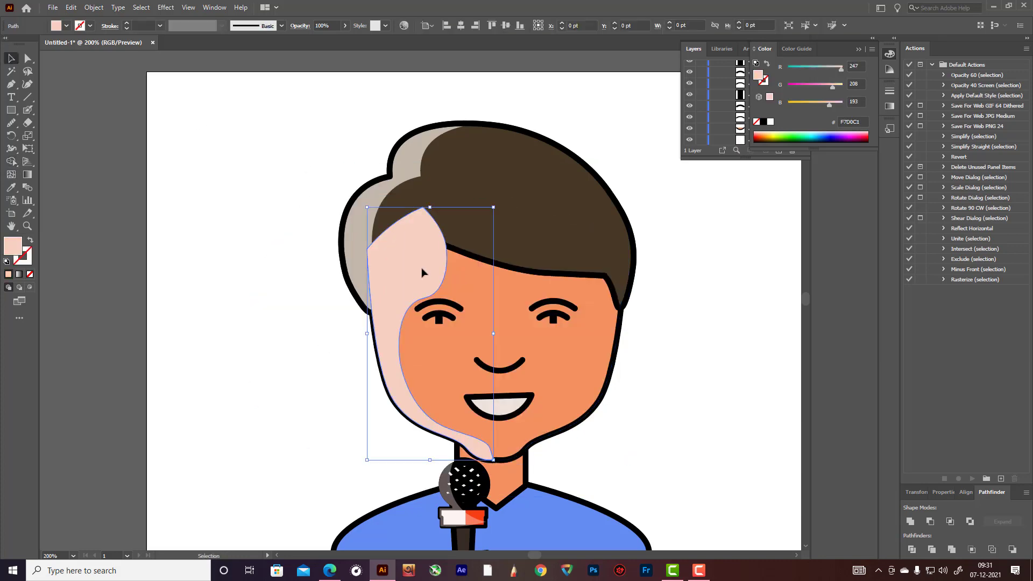
{"action": "key", "text": "a"}
{"action": "key", "text": "ctrl+bracketleft"}
{"action": "key", "text": "ctrl+bracketleft"}
{"action": "key", "text": "ctrl+bracketleft"}
{"action": "key", "text": "ctrl+bracketleft"}
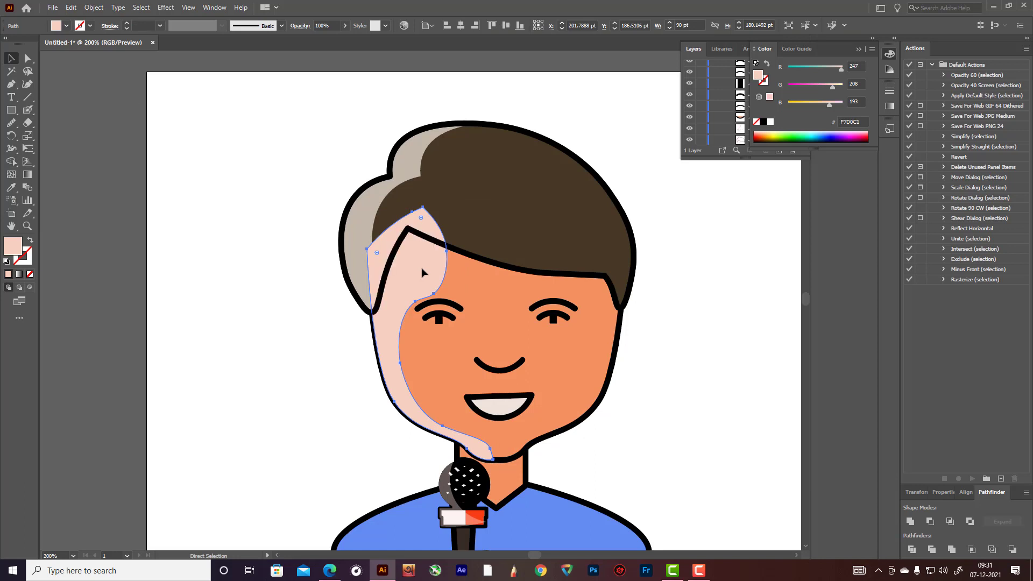
{"action": "key", "text": "ctrl+bracketleft"}
{"action": "key", "text": "ctrl+bracketleft"}
{"action": "key", "text": "ctrl+bracketleft"}
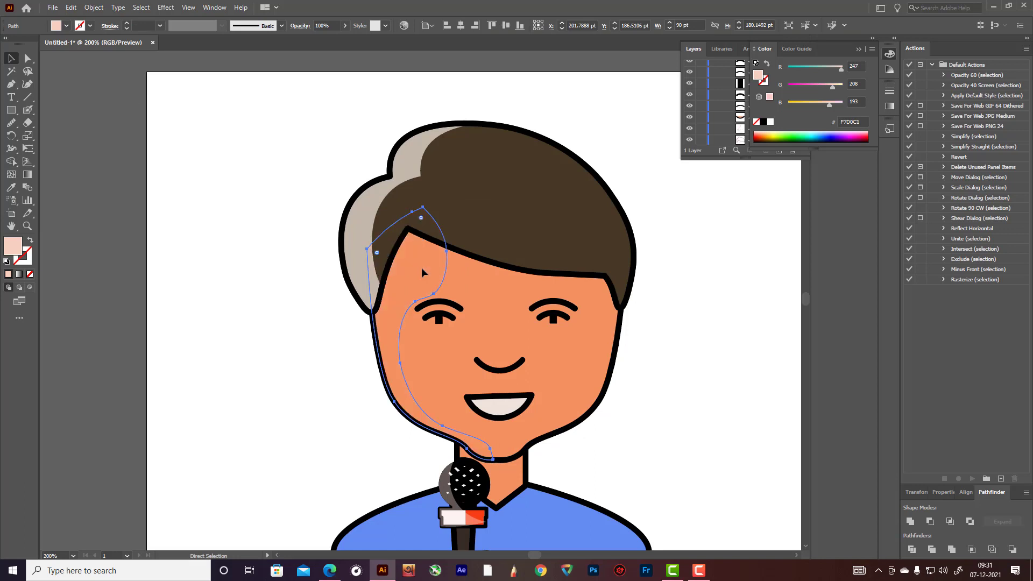
- Send the face shape backward behind the highlight while keeping it in front of the neck
{"action": "key", "text": "v"}
{"action": "left_click", "coordinate": [745, 339]}
{"action": "left_click", "coordinate": [570, 357]}
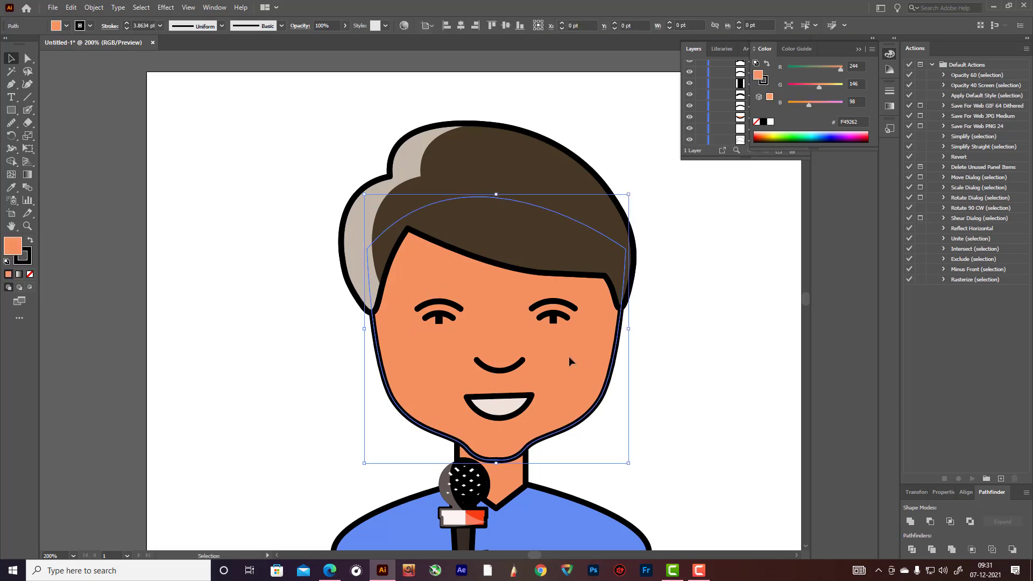
{"action": "key", "text": "ctrl+bracketleft"}
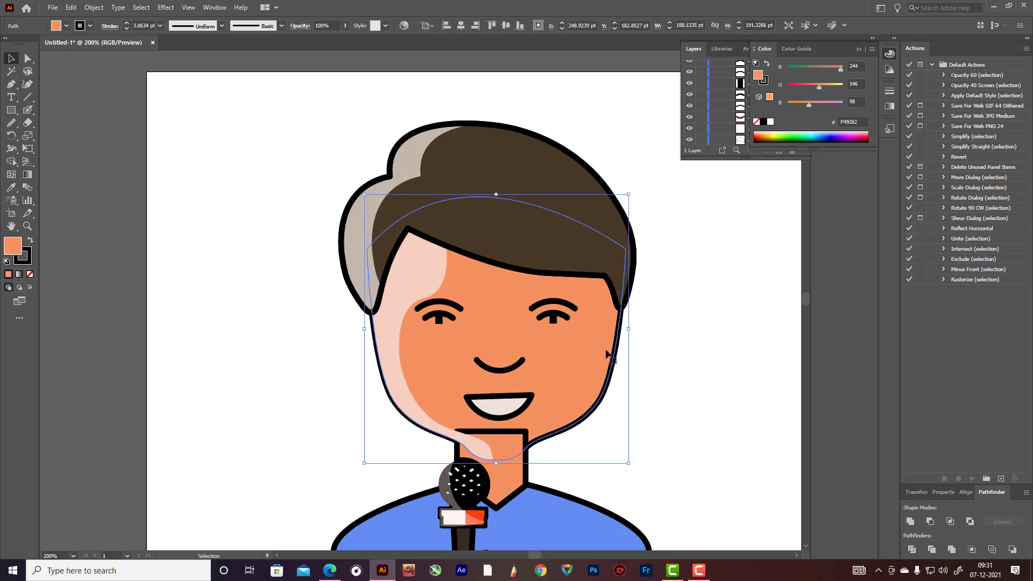
{"action": "left_click", "coordinate": [663, 380]}
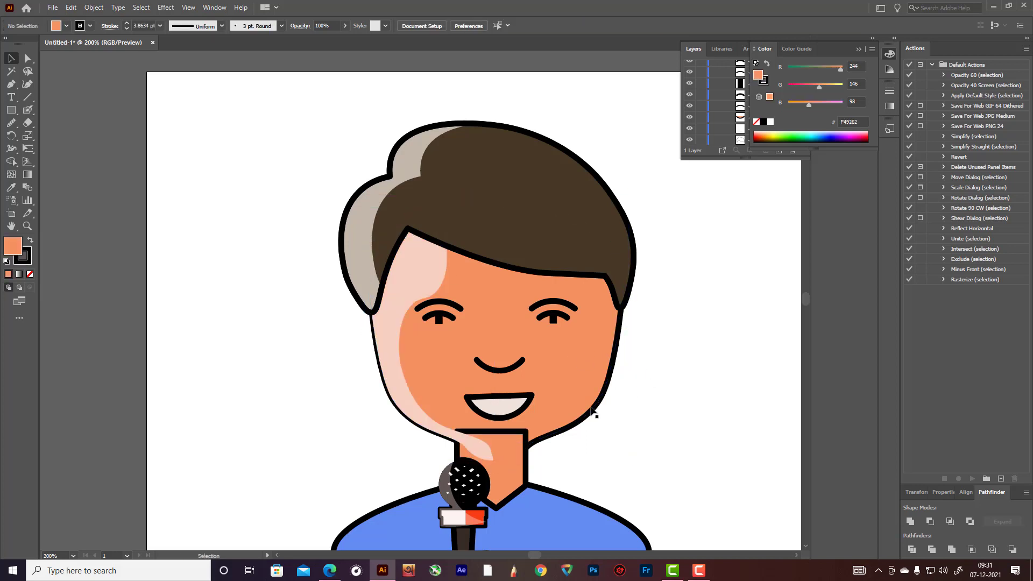
{"action": "key", "text": "ctrl+z"}
{"action": "left_click", "coordinate": [649, 404]}
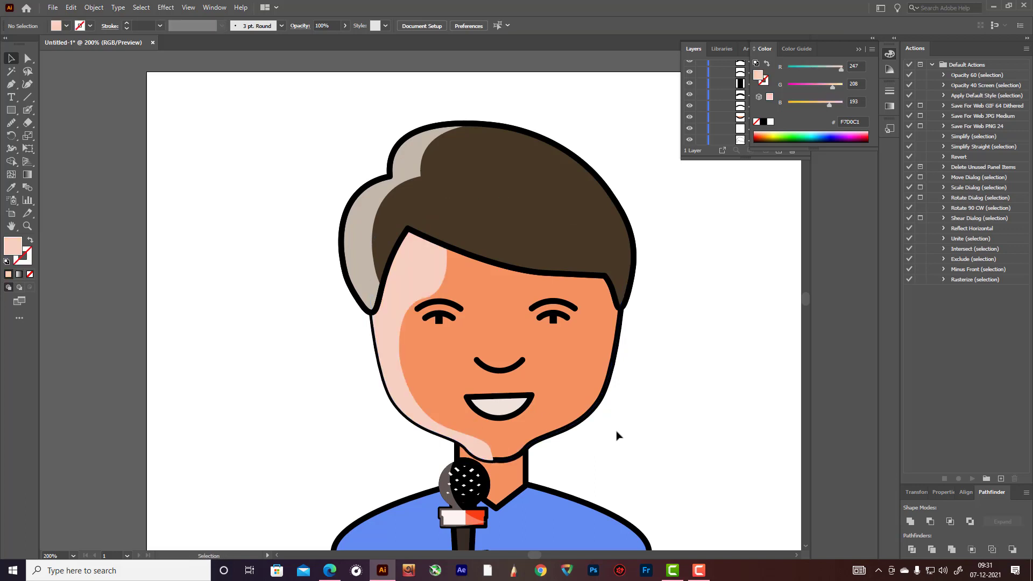
- Duplicate the face shape in place in front of the highlight and remove the copy's fill, keeping only its black outline
{"action": "left_click", "coordinate": [603, 391]}
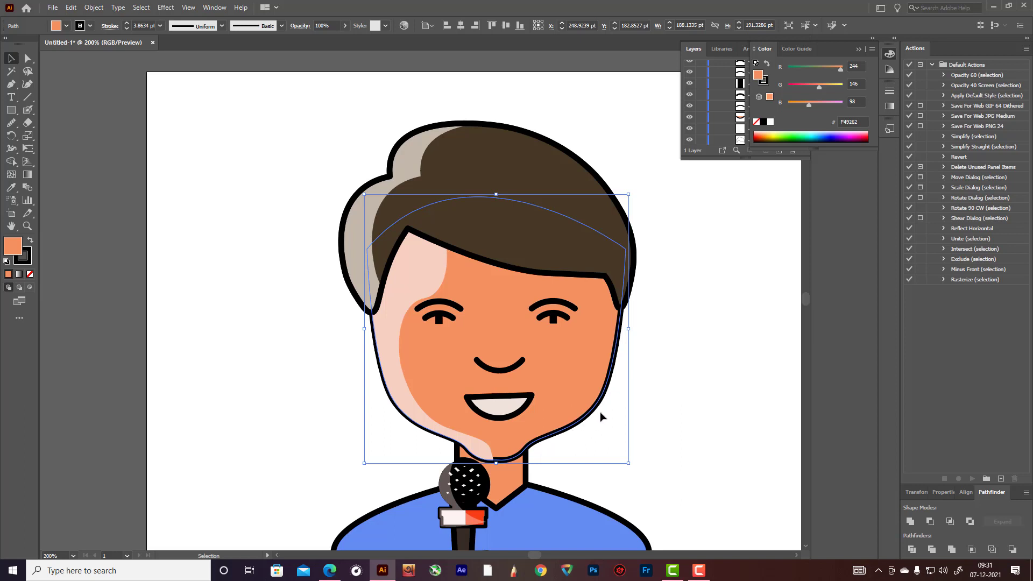
{"action": "key", "text": "a"}
{"action": "key", "text": "v"}
{"action": "left_click", "coordinate": [30, 275]}
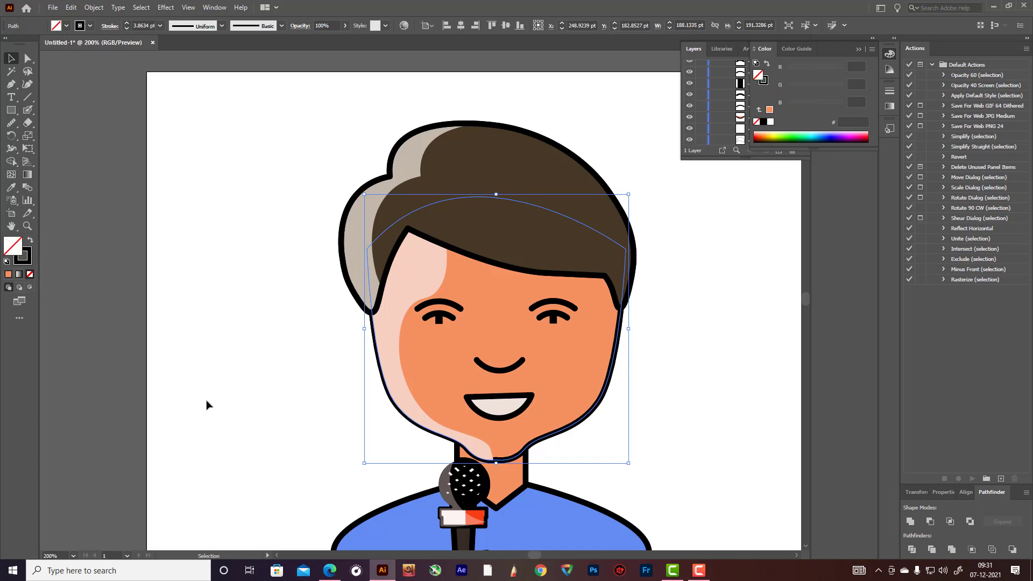
{"action": "key", "text": "a"}
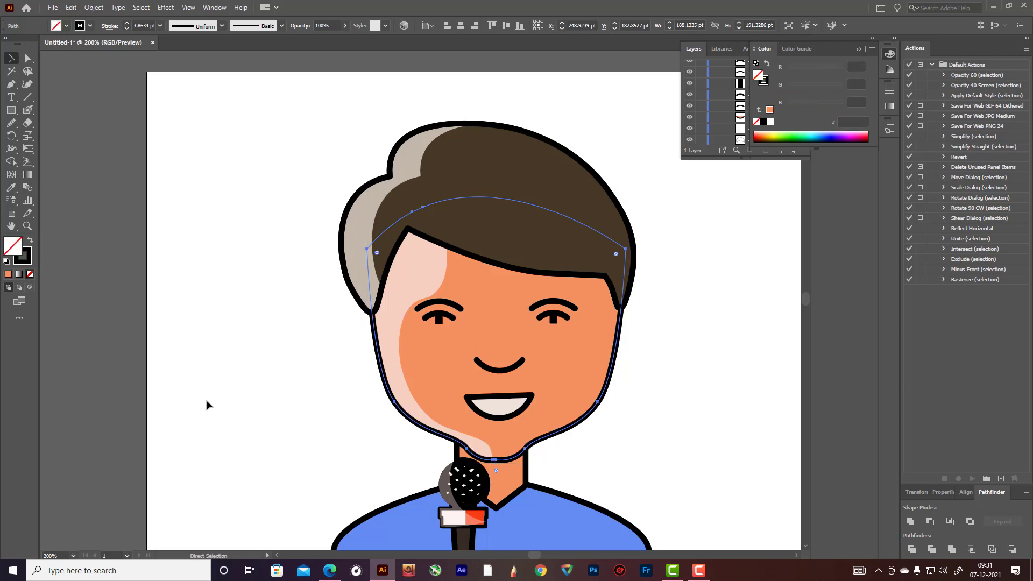
{"action": "key", "text": "v"}
{"action": "left_click", "coordinate": [742, 366]}
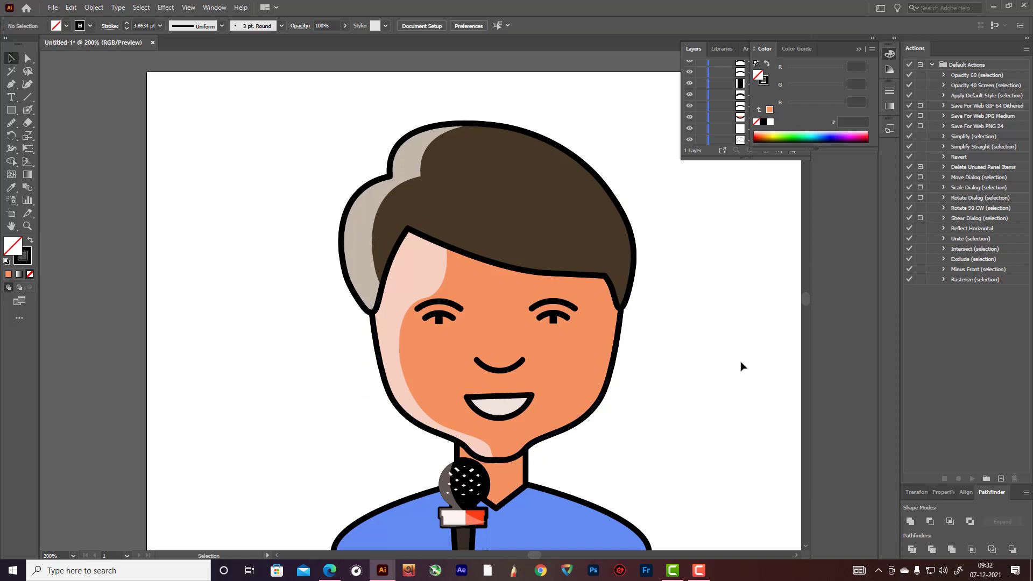
- Outline an ear against the left side of the face with the Pen tool and round it with the Curvature tool
{"action": "scroll", "coordinate": [724, 376], "scroll_direction": "down", "scroll_amount": 2}
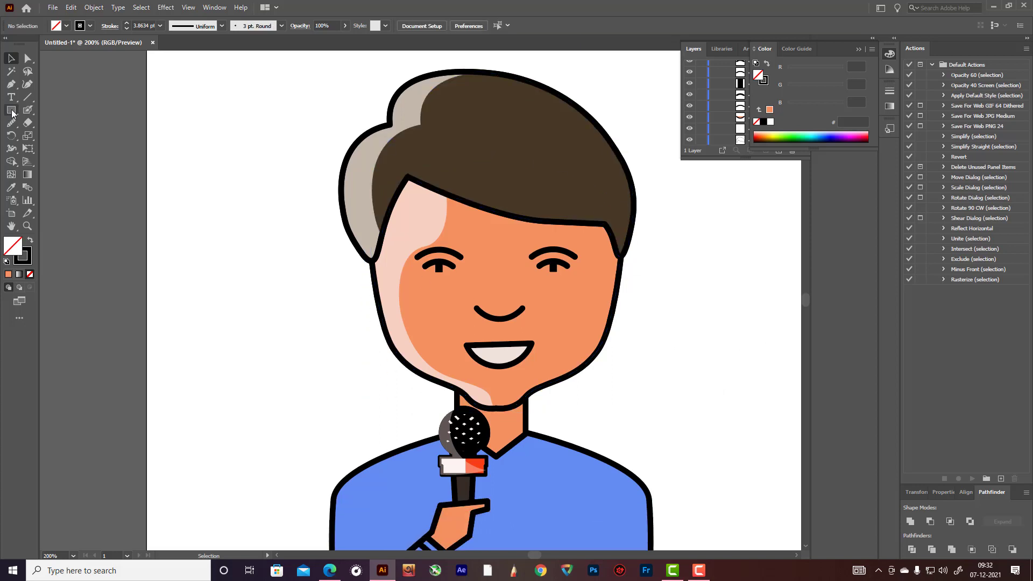
{"action": "left_click", "coordinate": [10, 84]}
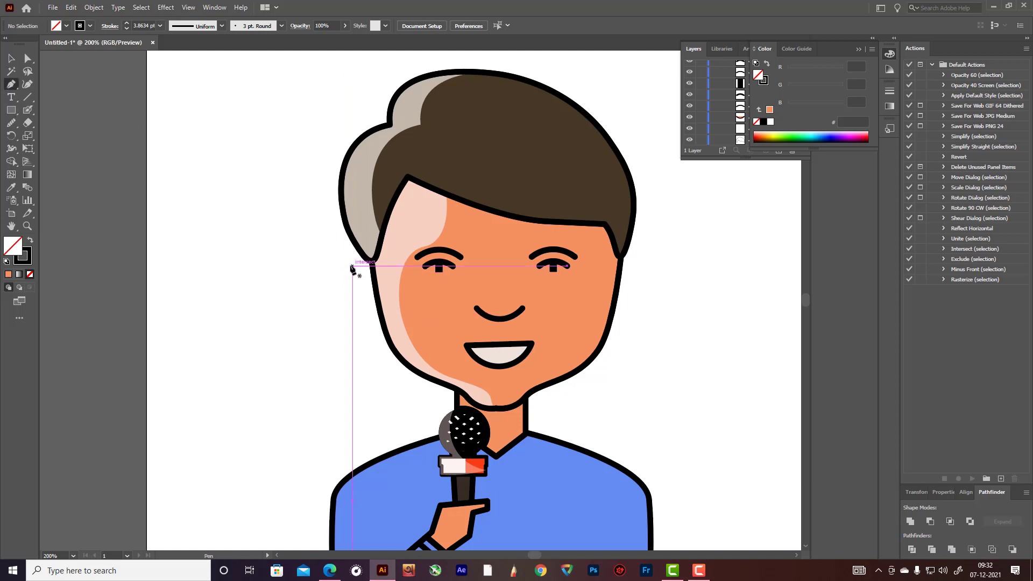
{"action": "left_click", "coordinate": [371, 261]}
{"action": "left_click_drag", "start_coordinate": [349, 276], "coordinate": [358, 291]}
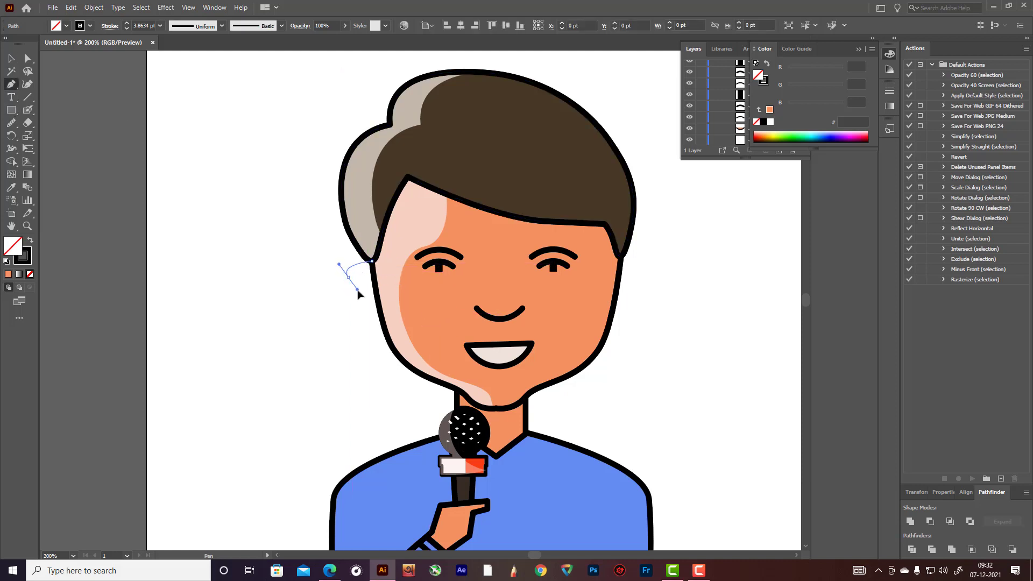
{"action": "left_click", "coordinate": [378, 295]}
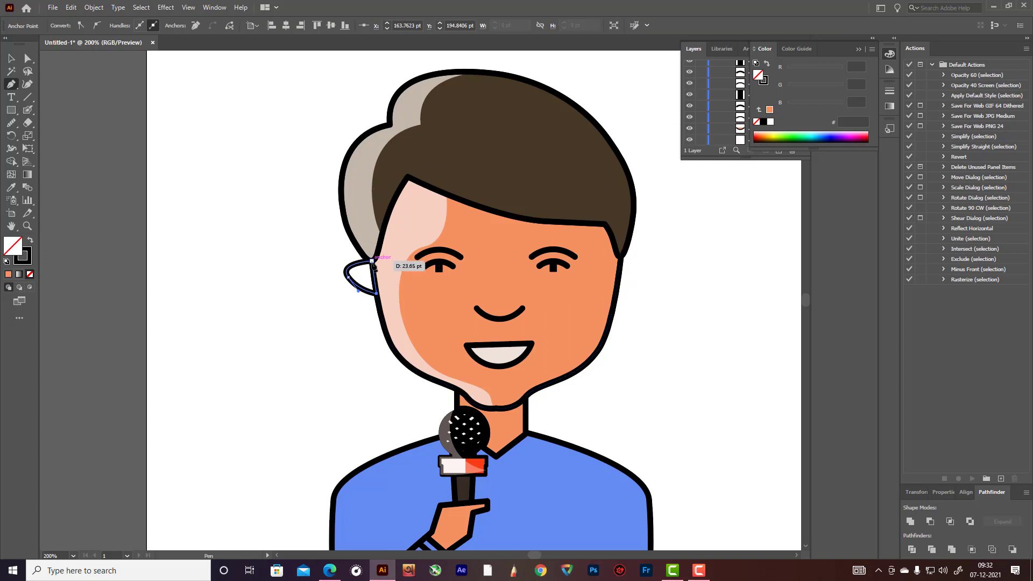
{"action": "left_click", "coordinate": [27, 84]}
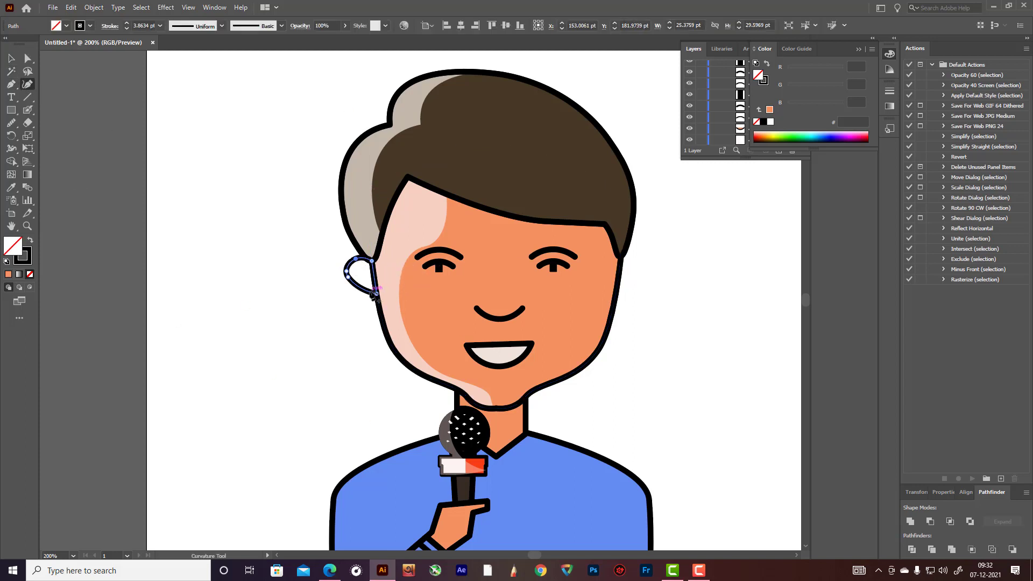
{"action": "left_click_drag", "start_coordinate": [377, 295], "coordinate": [351, 273]}
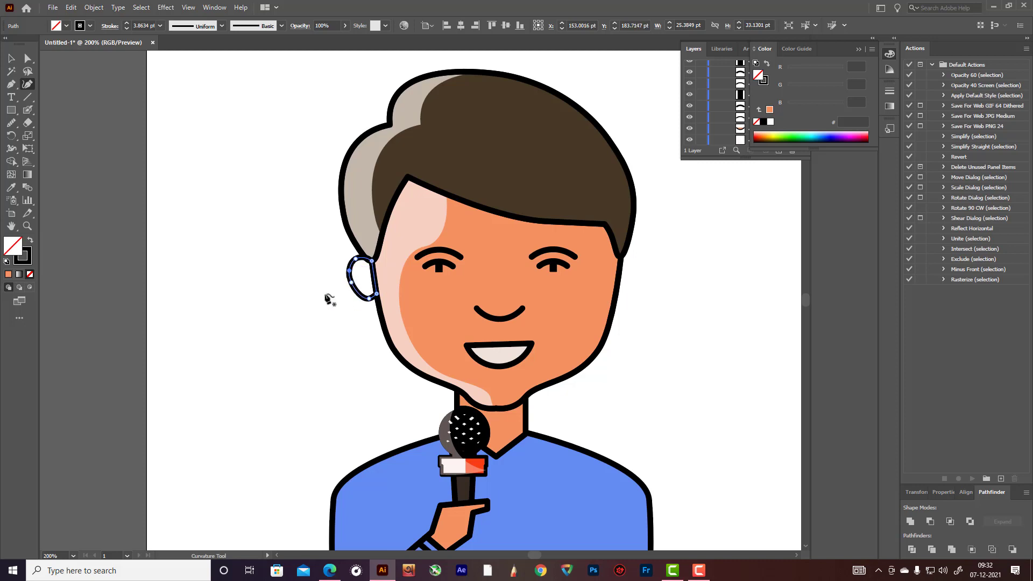
- Fill the left ear with the orange skin colour F49262 and smooth its lower outline with the Smooth tool
{"action": "left_click", "coordinate": [8, 275]}
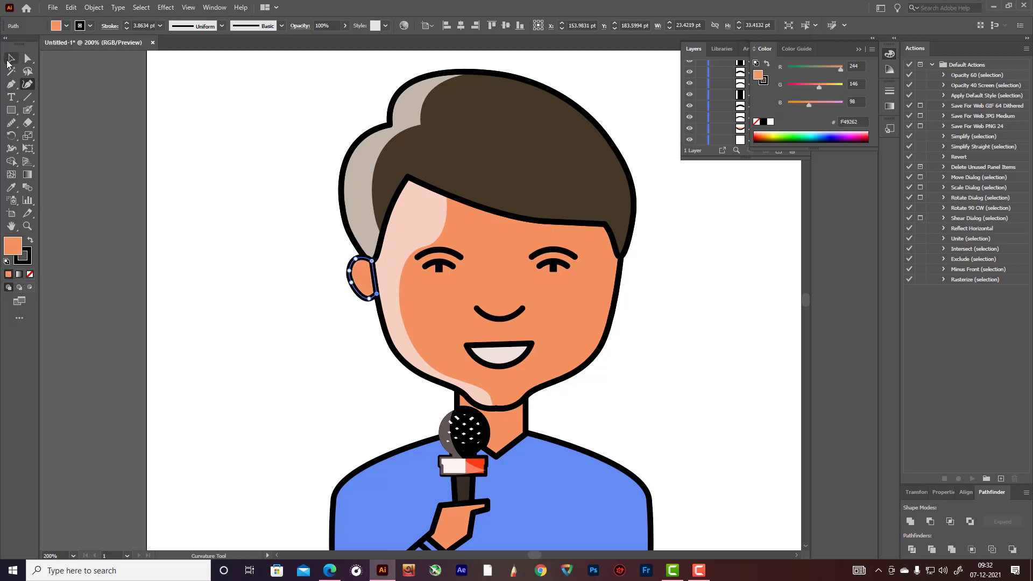
{"action": "left_click", "coordinate": [12, 123]}
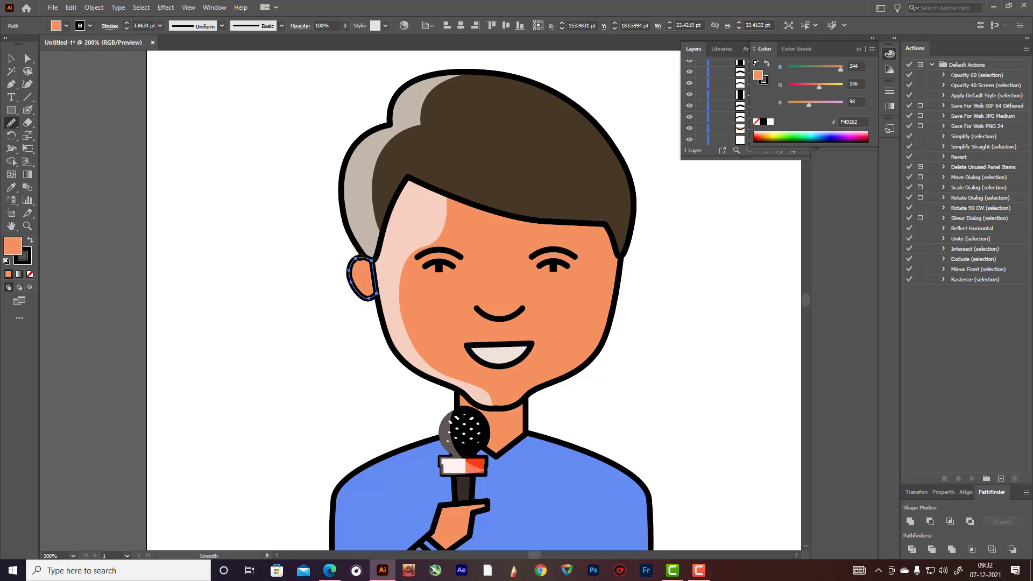
{"action": "left_click_drag", "start_coordinate": [363, 293], "coordinate": [366, 307]}
{"action": "key", "text": "v"}
{"action": "key", "text": "ctrl+shift+a"}
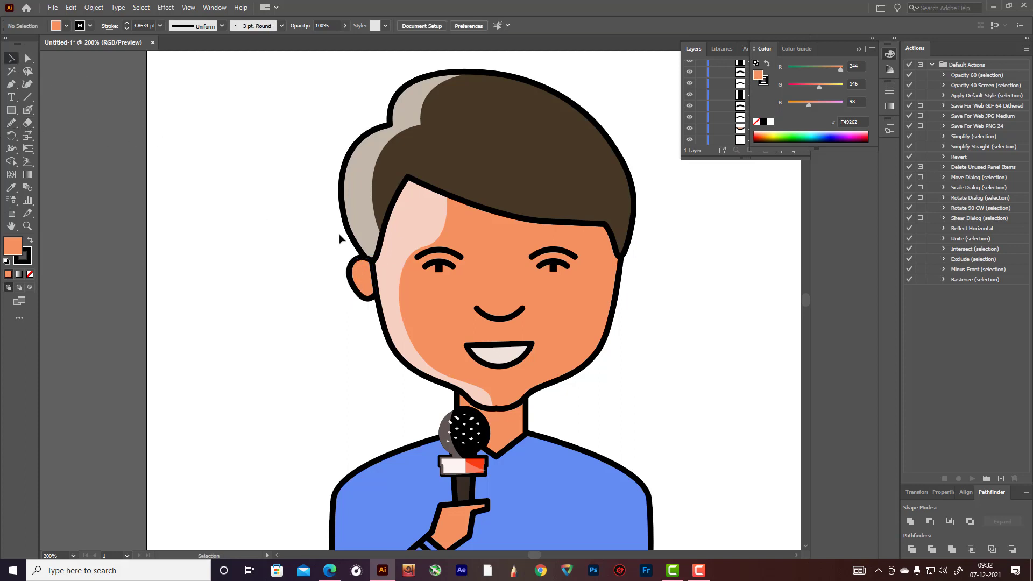
- Draw a short diagonal black line inside the left ear as its inner fold
{"action": "left_click", "coordinate": [12, 87]}
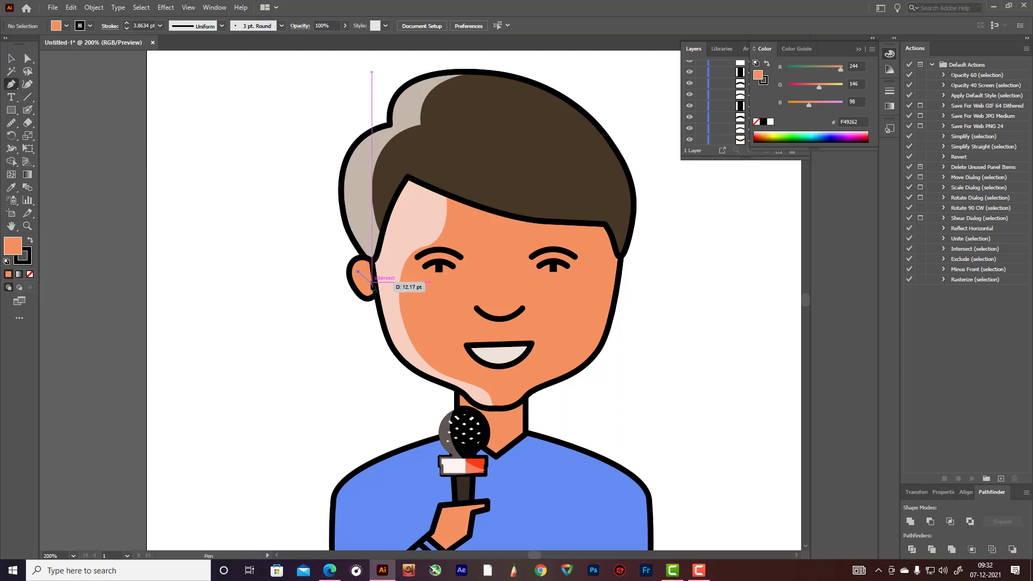
{"action": "left_click_drag", "start_coordinate": [359, 272], "coordinate": [375, 291]}
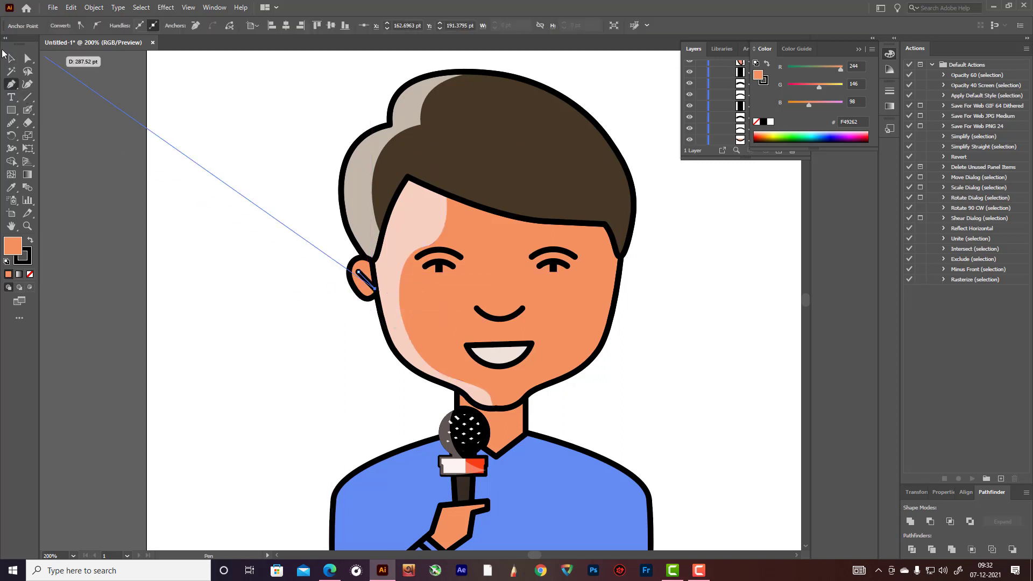
{"action": "left_click", "coordinate": [12, 58]}
{"action": "left_click", "coordinate": [305, 227]}
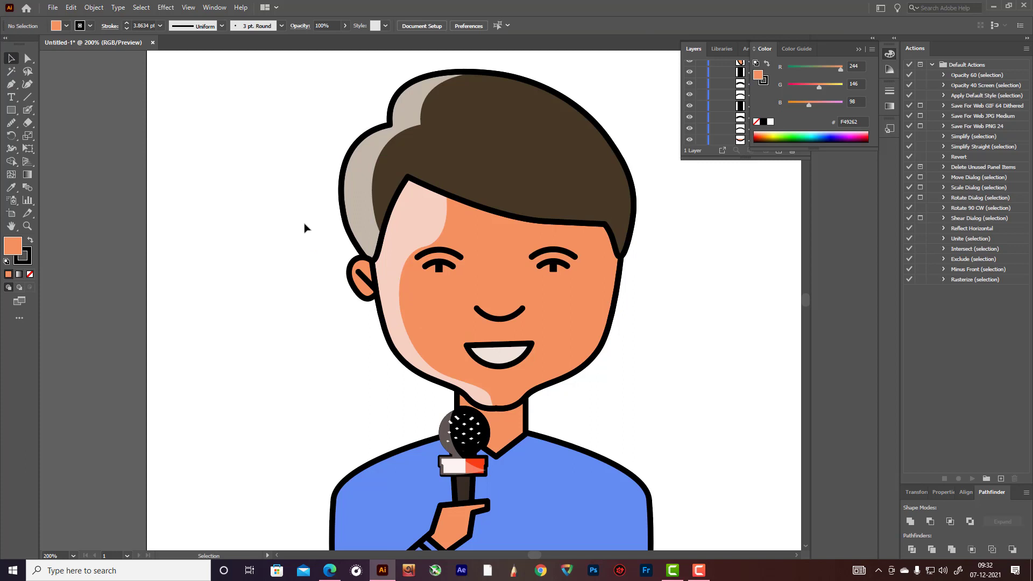
- Duplicate the left ear with its inner line, reflect the copy across the vertical axis and place it on the right side of the face
{"action": "left_click", "coordinate": [357, 284]}
{"action": "key", "text": "a"}
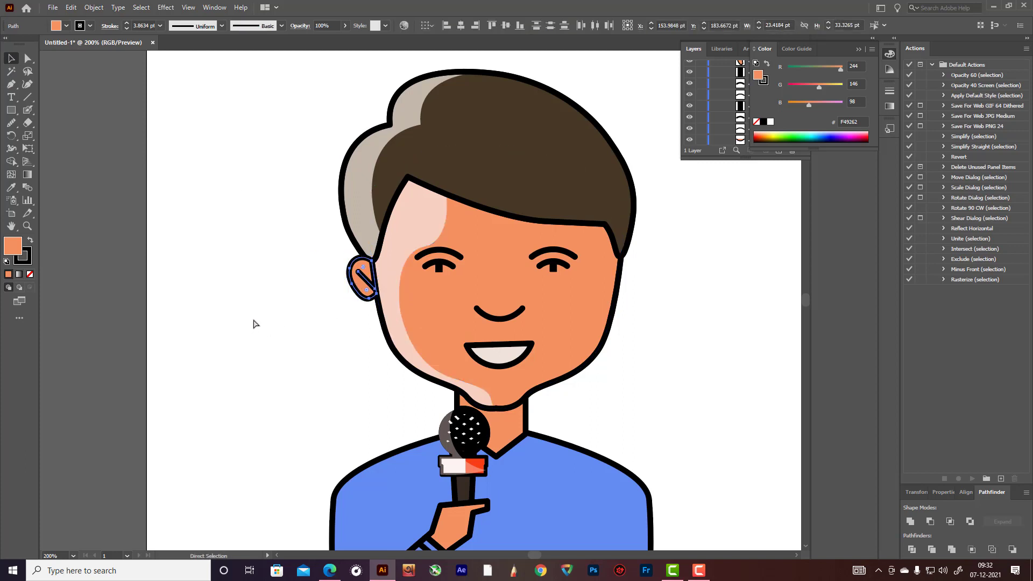
{"action": "key", "text": "v"}
{"action": "right_click", "coordinate": [358, 271]}
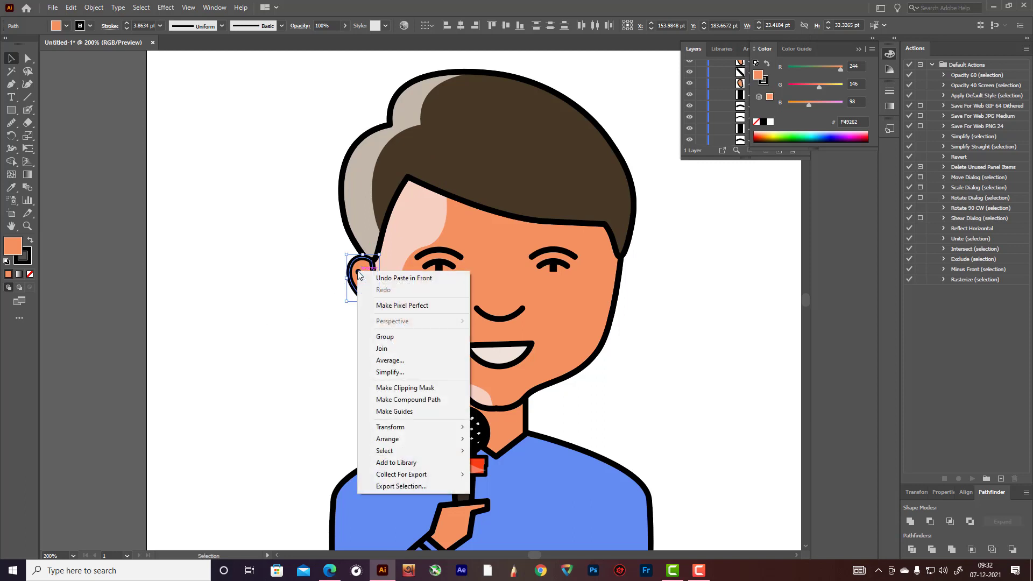
{"action": "mouse_move", "coordinate": [408, 428]}
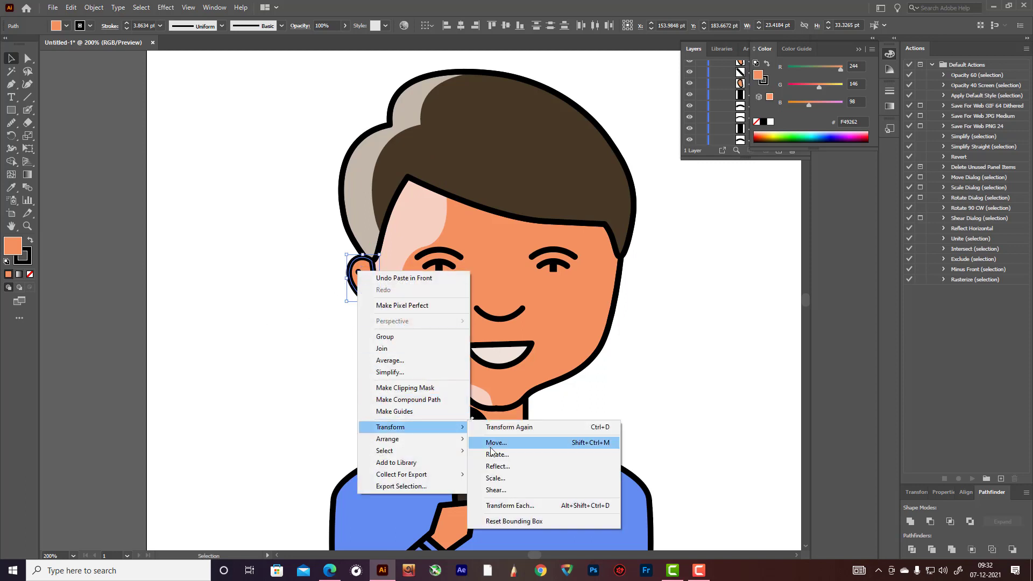
{"action": "left_click", "coordinate": [500, 466]}
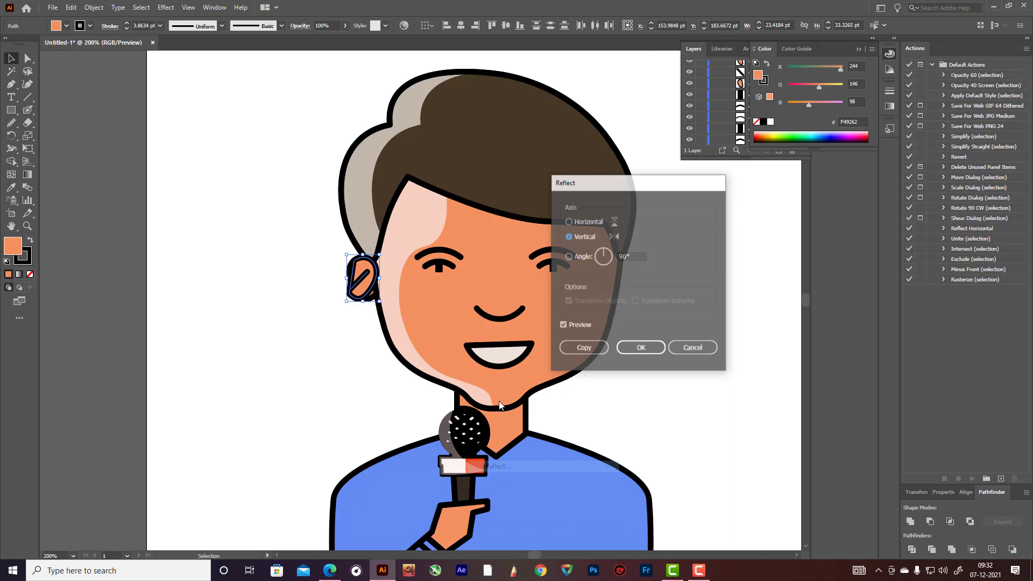
{"action": "left_click", "coordinate": [641, 347]}
{"action": "left_click_drag", "start_coordinate": [371, 285], "coordinate": [631, 276]}
{"action": "left_click", "coordinate": [669, 306]}
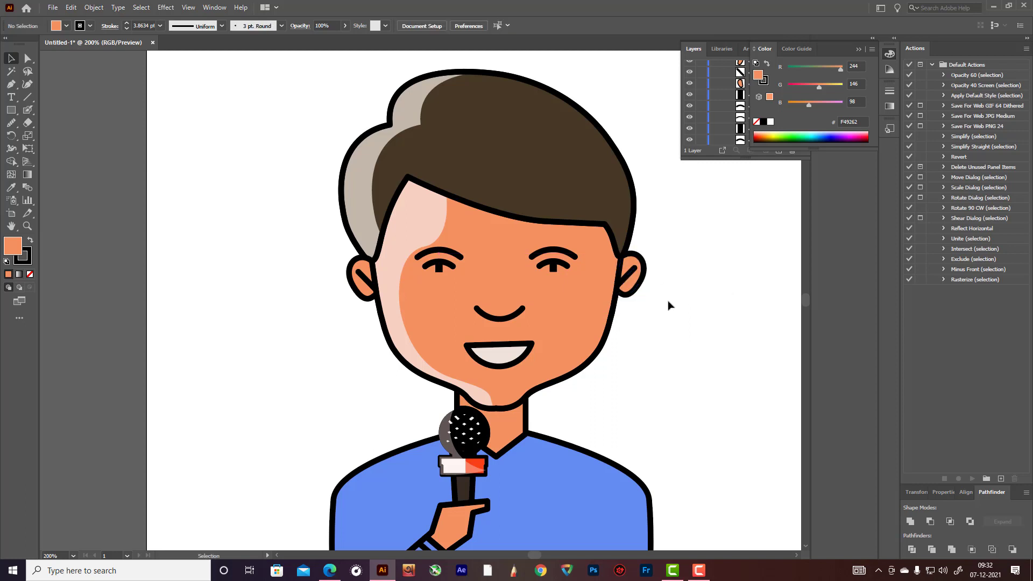
- Add two anchor points on the bottom edge of the blue shirt, near its middle and slightly further right
{"action": "scroll", "coordinate": [700, 304], "scroll_direction": "down", "scroll_amount": 3}
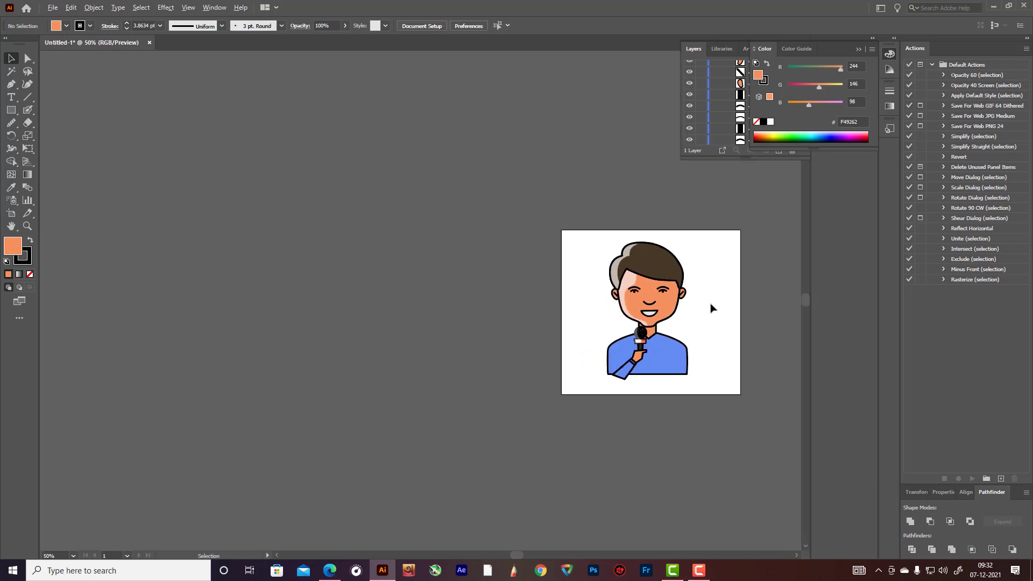
{"action": "scroll", "coordinate": [710, 305], "scroll_direction": "up", "scroll_amount": 1}
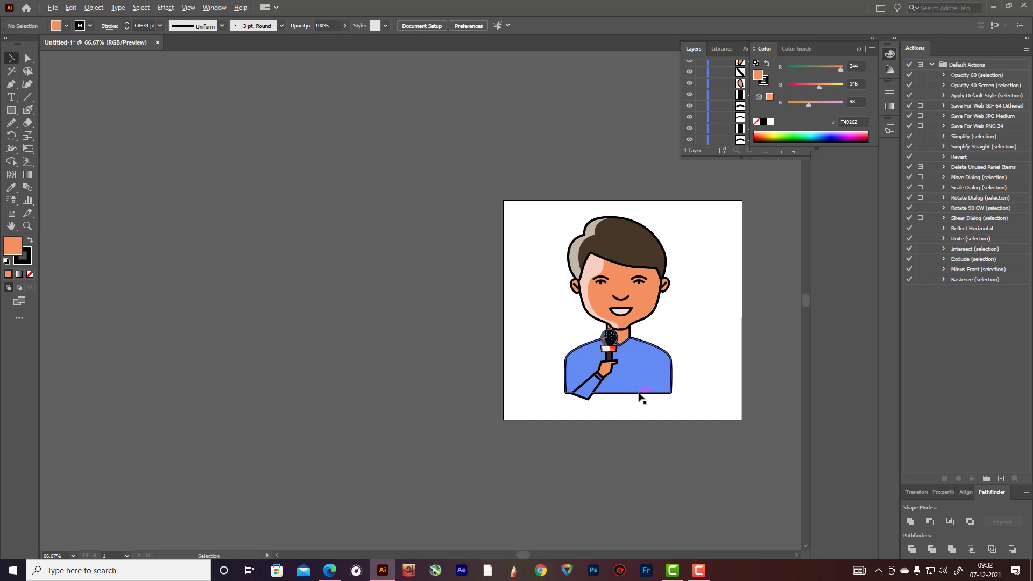
{"action": "scroll", "coordinate": [694, 417], "scroll_direction": "up", "scroll_amount": 2}
{"action": "left_click", "coordinate": [565, 369]}
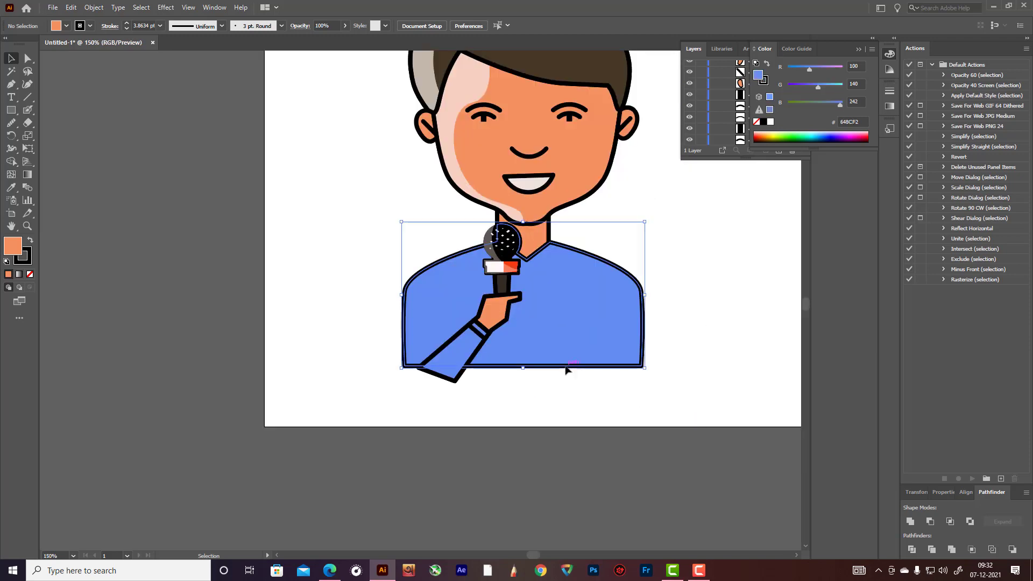
{"action": "key", "text": "a"}
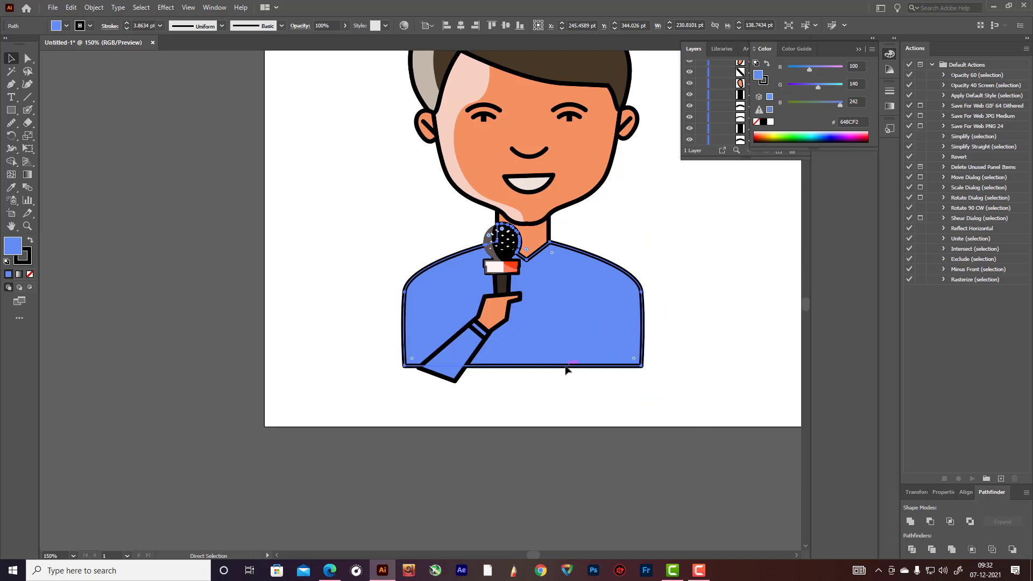
{"action": "key", "text": "v"}
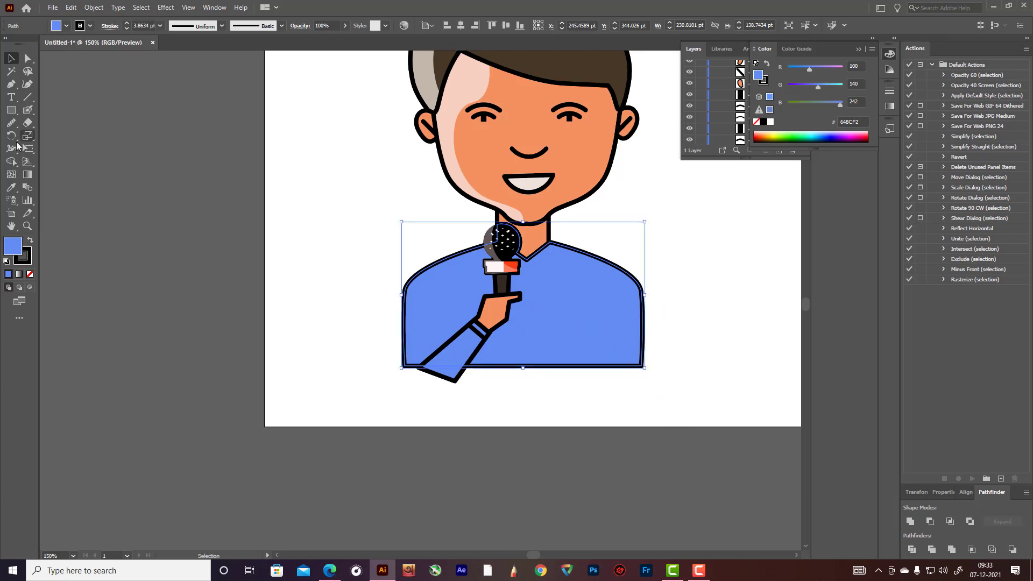
{"action": "right_click", "coordinate": [14, 89]}
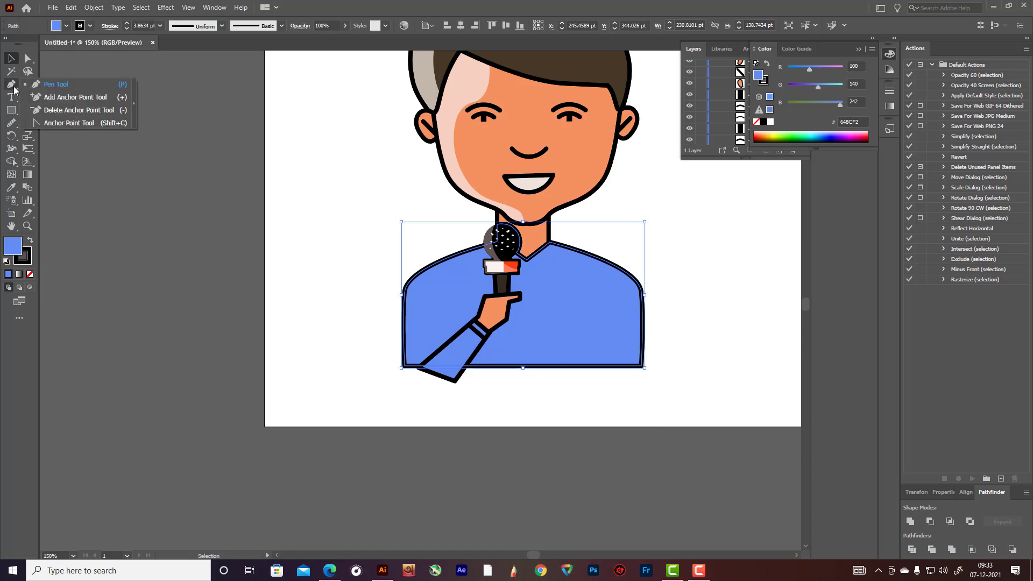
{"action": "left_click", "coordinate": [44, 98]}
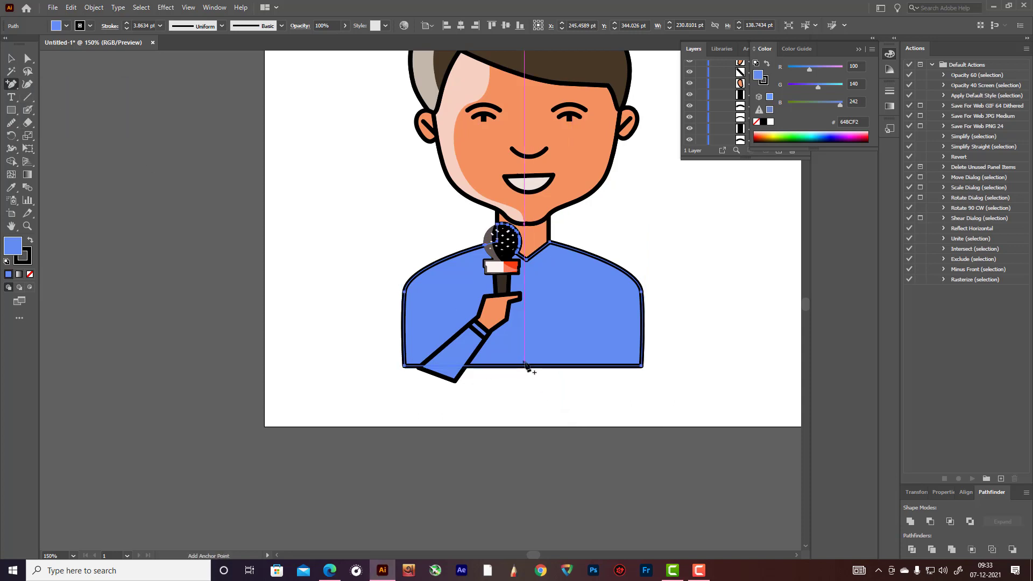
{"action": "left_click", "coordinate": [529, 368]}
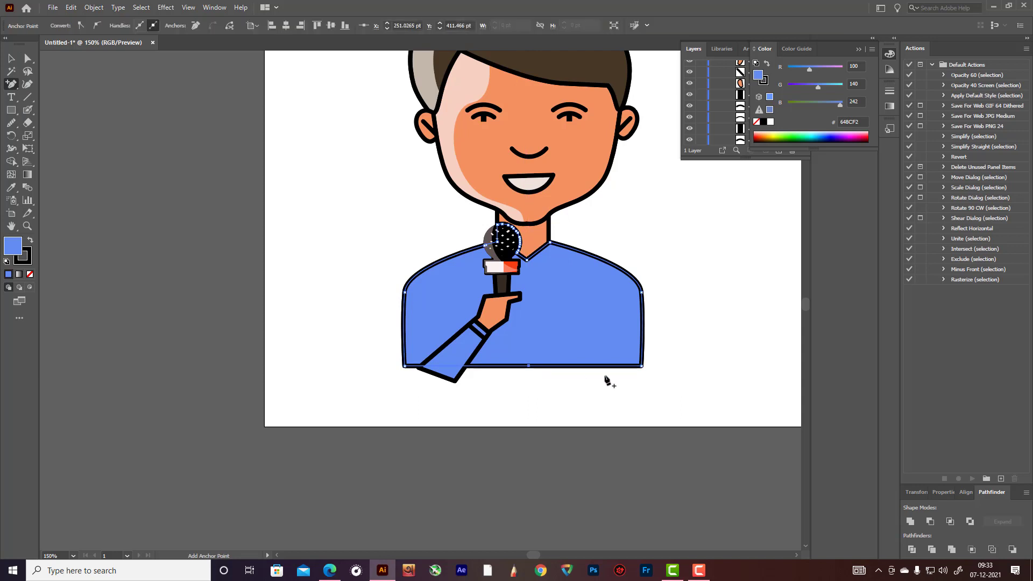
{"action": "left_click", "coordinate": [572, 367]}
{"action": "key", "text": "v"}
{"action": "left_click", "coordinate": [559, 372]}
{"action": "left_click", "coordinate": [558, 369]}
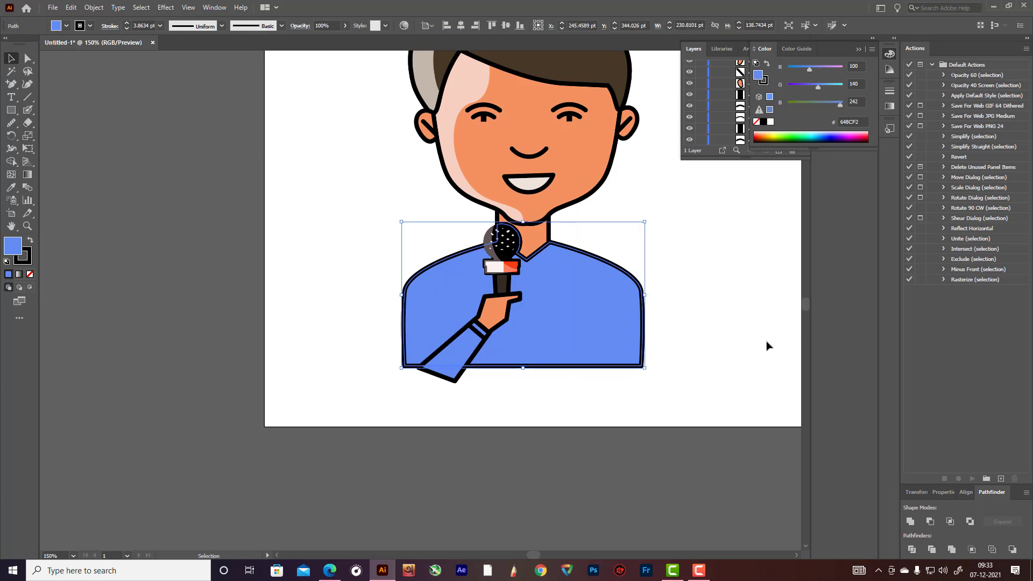
- Try to erase part of the shirt's bottom outline between the two added anchor points
{"action": "left_click", "coordinate": [29, 122]}
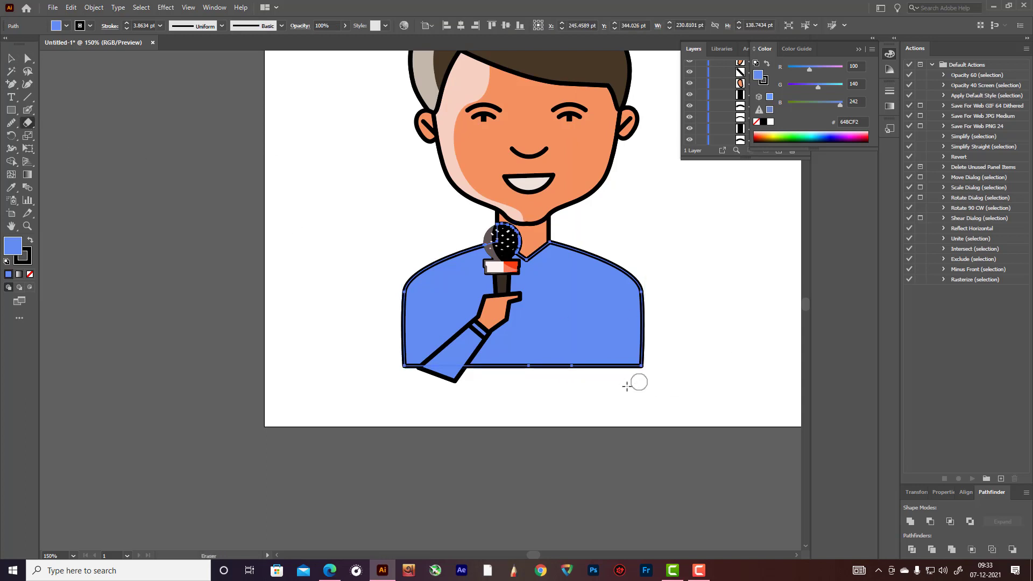
{"action": "left_click", "coordinate": [547, 360]}
{"action": "key", "text": "ctrl+z"}
{"action": "left_click", "coordinate": [11, 57]}
{"action": "left_click", "coordinate": [333, 323]}
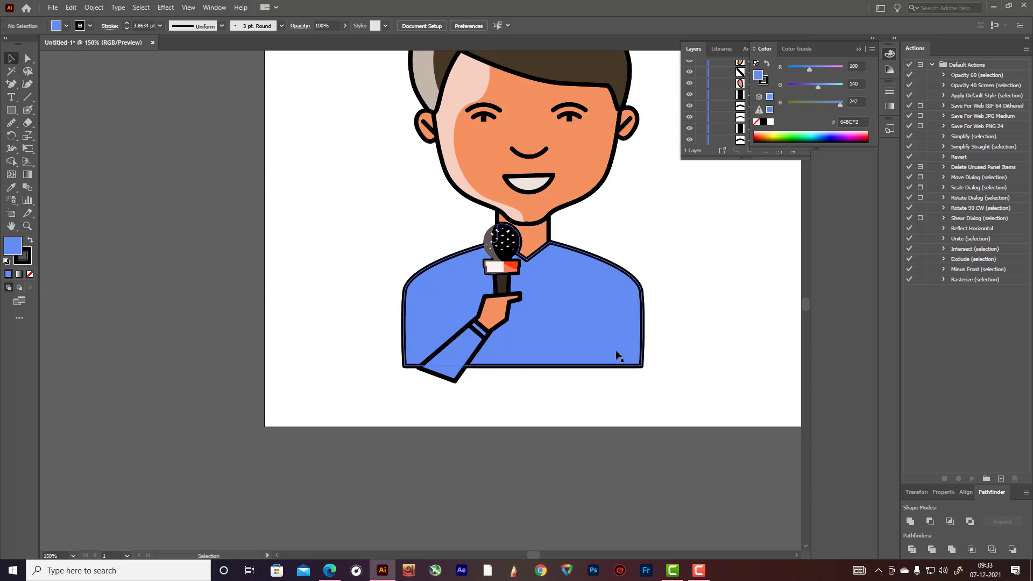
{"action": "left_click", "coordinate": [573, 370]}
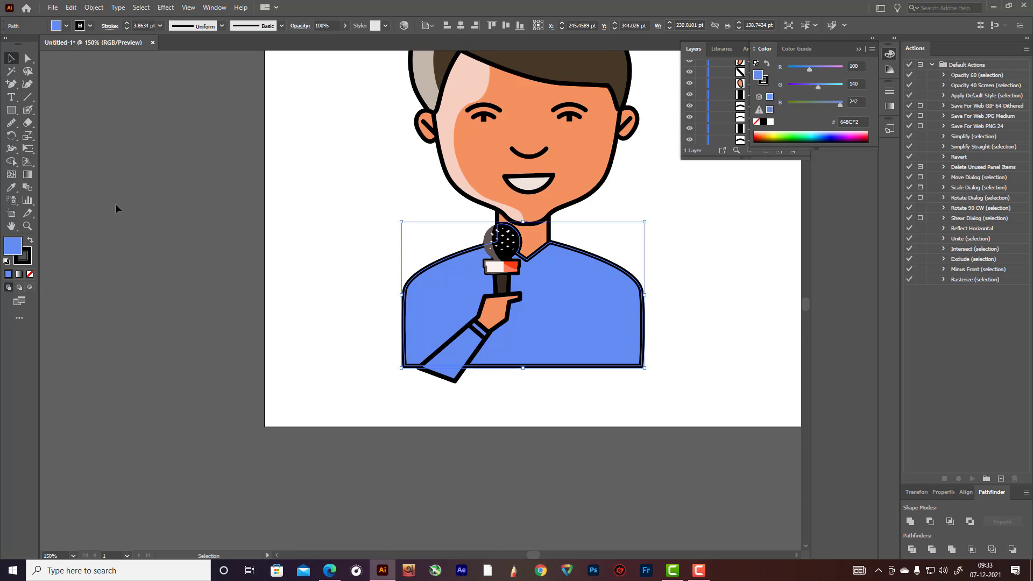
{"action": "left_click", "coordinate": [169, 131]}
- Draw a short, nearly vertical crease line on the shirt, ending at the upper edge of the raised forearm
{"action": "left_click", "coordinate": [9, 85]}
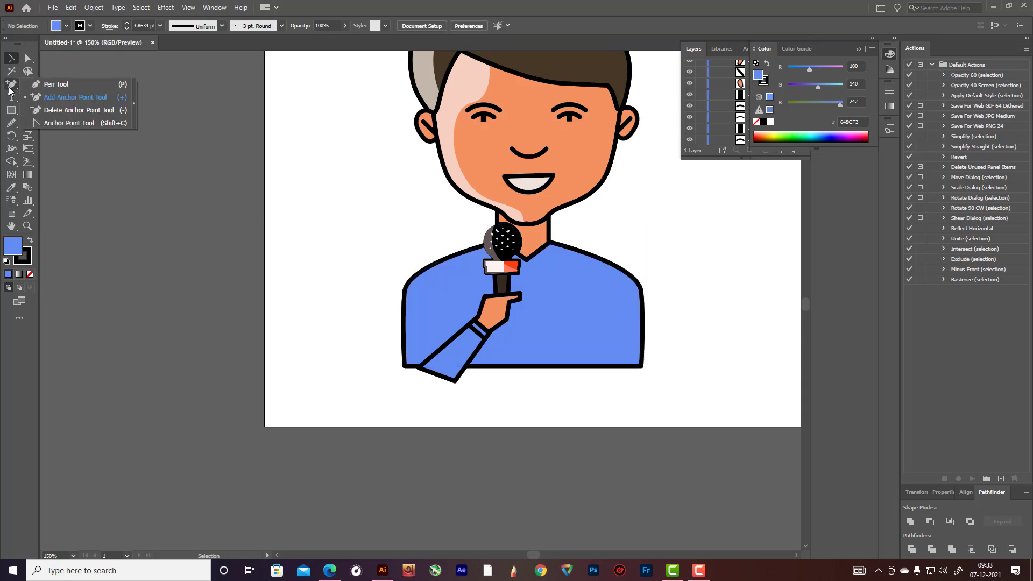
{"action": "left_click", "coordinate": [54, 84]}
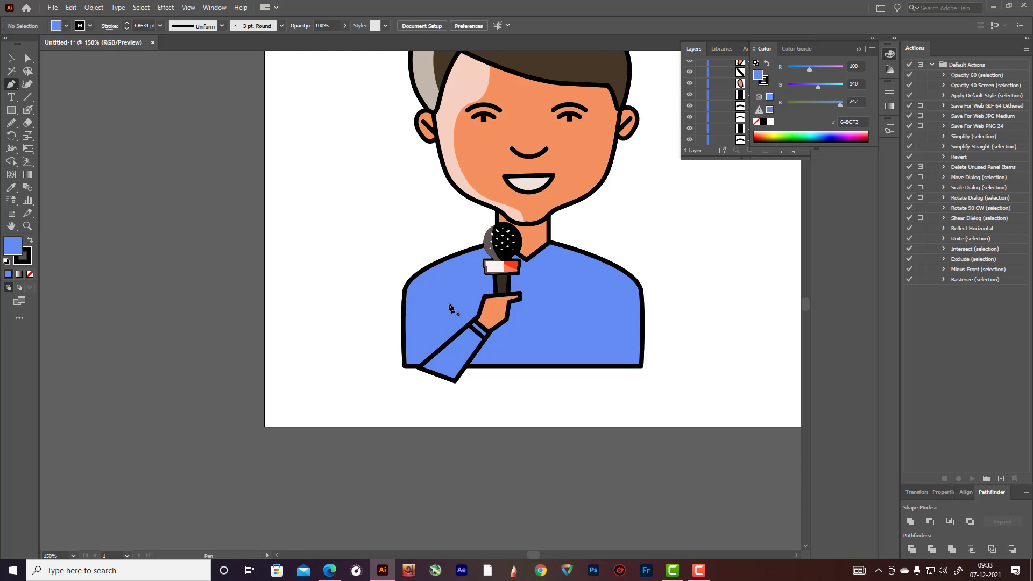
{"action": "left_click", "coordinate": [441, 310]}
{"action": "left_click", "coordinate": [442, 343]}
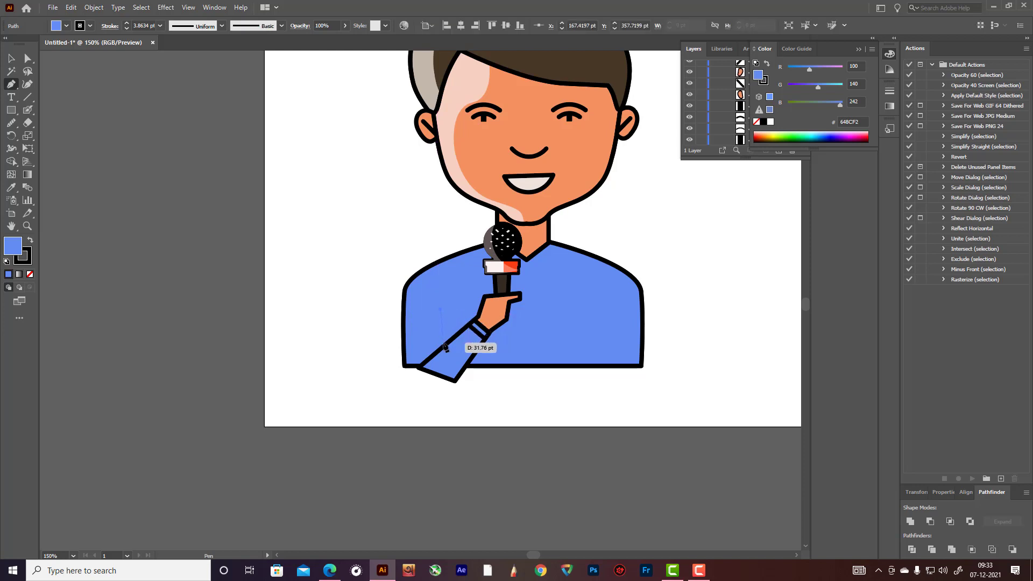
{"action": "left_click", "coordinate": [11, 58]}
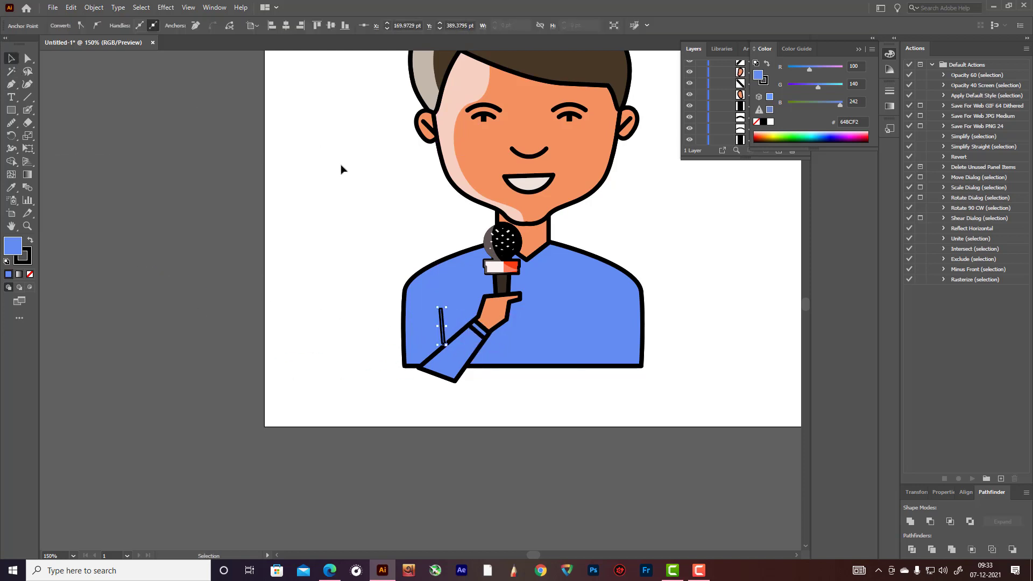
- Examine the crease line on the shirt where it meets the raised forearm, and check the whole character
{"action": "scroll", "coordinate": [487, 292], "scroll_direction": "up", "scroll_amount": 5}
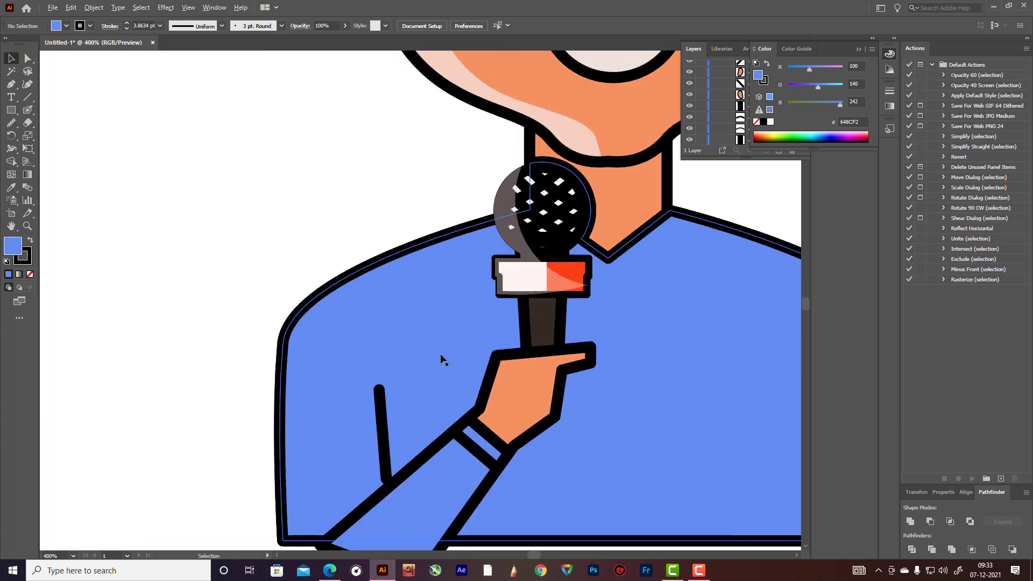
{"action": "left_click", "coordinate": [386, 457]}
{"action": "left_click", "coordinate": [27, 84]}
{"action": "scroll", "coordinate": [401, 345], "scroll_direction": "down", "scroll_amount": 2}
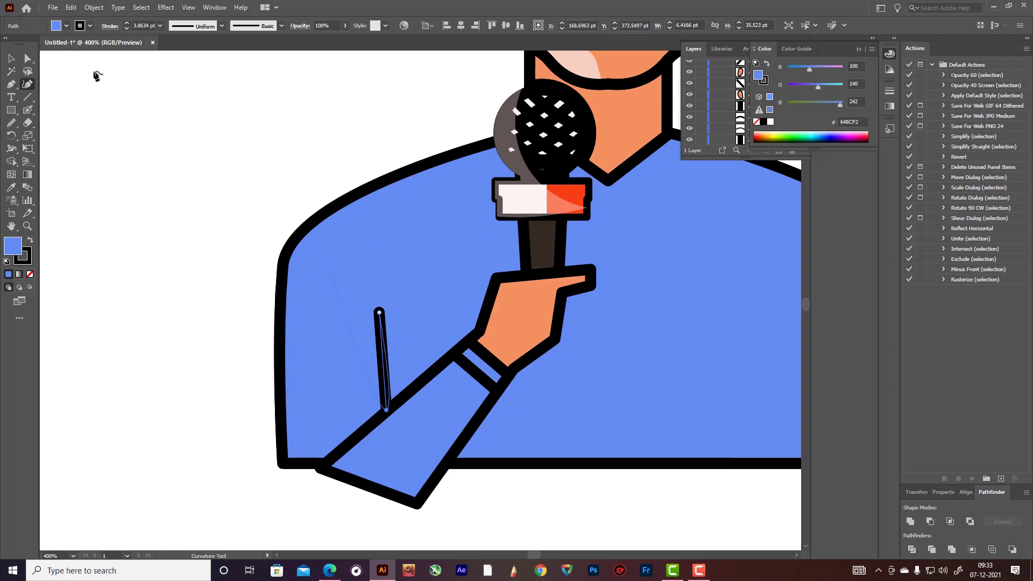
{"action": "left_click", "coordinate": [11, 58]}
{"action": "left_click", "coordinate": [335, 146]}
{"action": "scroll", "coordinate": [430, 168], "scroll_direction": "down", "scroll_amount": 5}
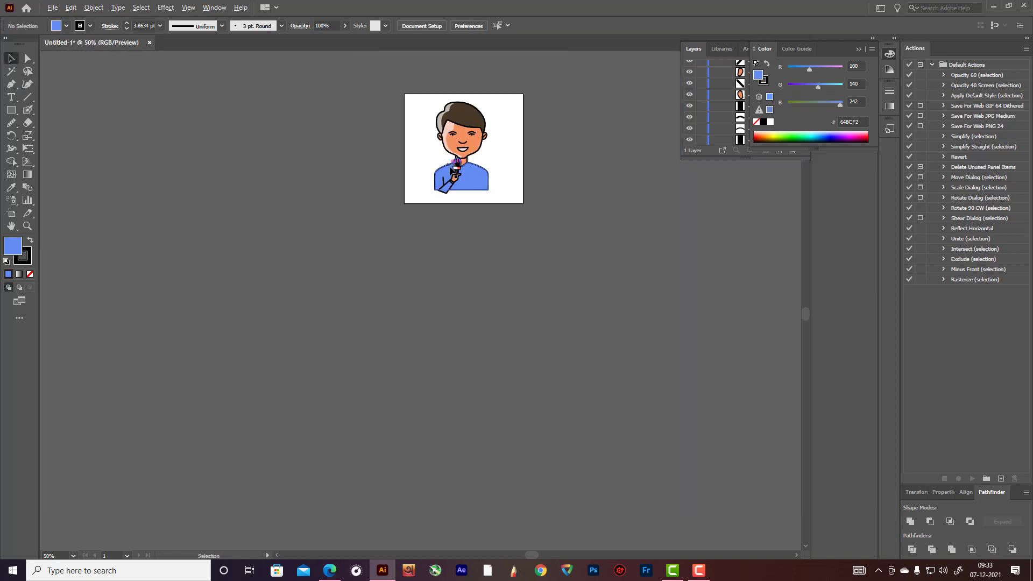
{"action": "scroll", "coordinate": [499, 157], "scroll_direction": "up", "scroll_amount": 2}
{"action": "scroll", "coordinate": [502, 134], "scroll_direction": "up", "scroll_amount": 1}
{"action": "scroll", "coordinate": [502, 135], "scroll_direction": "up", "scroll_amount": 3}
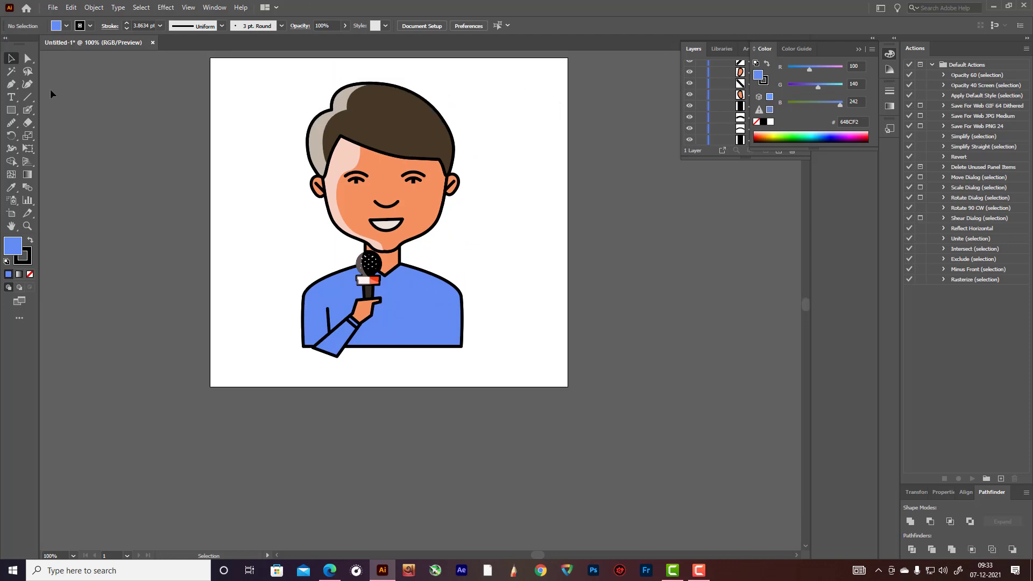
- Convert all strokes of the whole character to filled outlines with Outline Stroke
{"action": "left_click_drag", "start_coordinate": [259, 65], "coordinate": [518, 359]}
{"action": "left_click", "coordinate": [90, 7]}
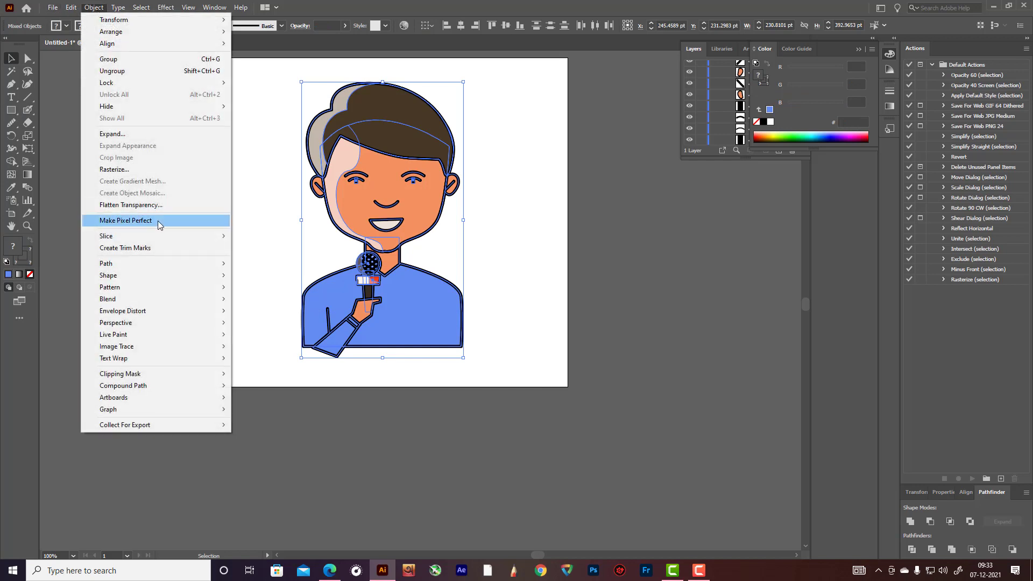
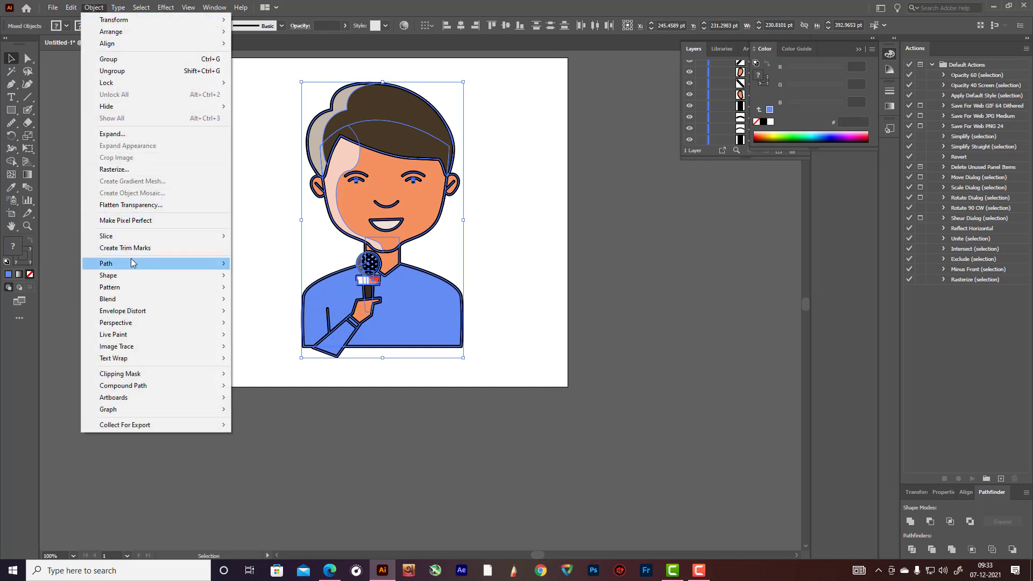
{"action": "mouse_move", "coordinate": [128, 266]}
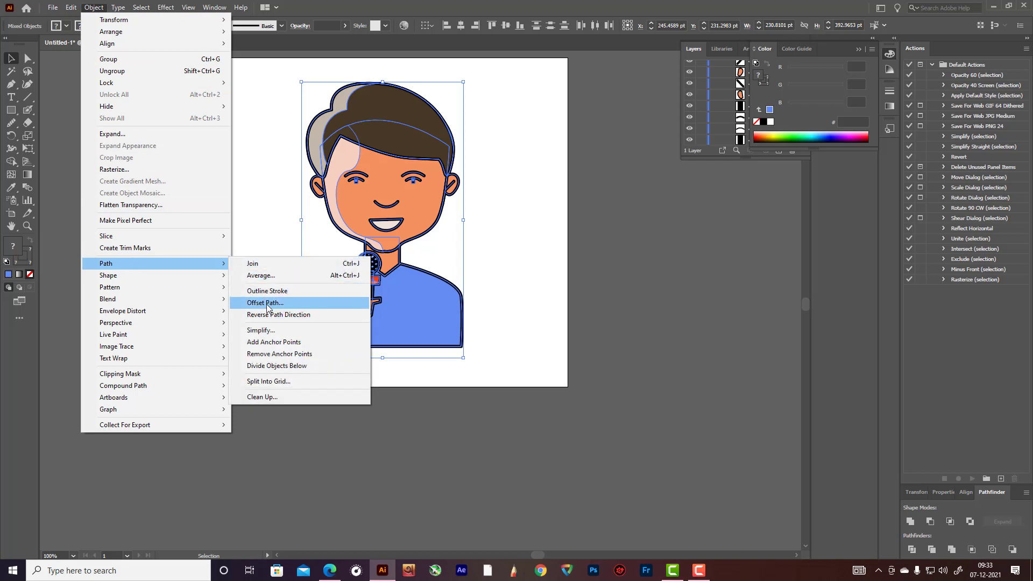
{"action": "left_click", "coordinate": [279, 291]}
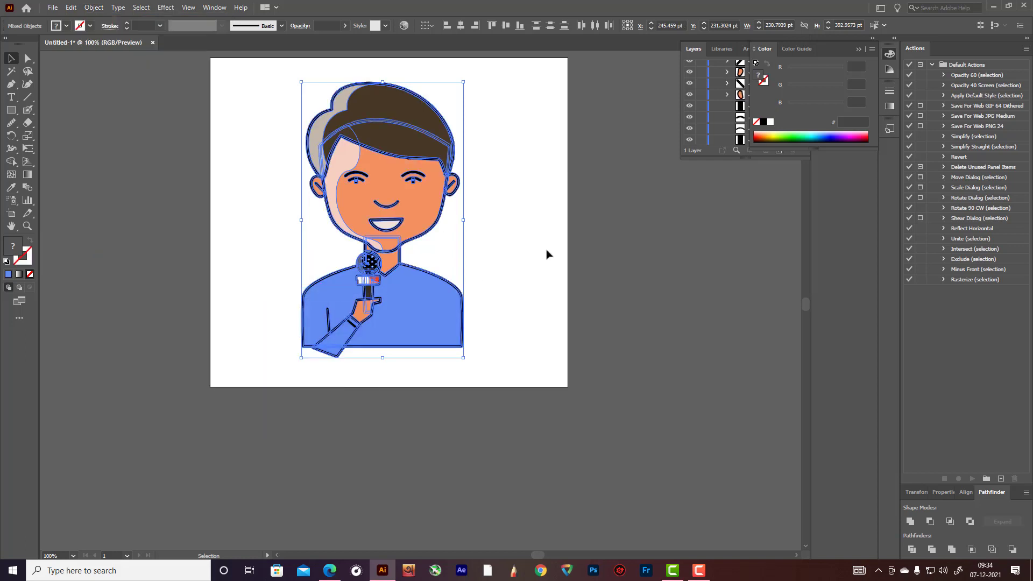
{"action": "left_click", "coordinate": [249, 112]}
{"action": "scroll", "coordinate": [499, 350], "scroll_direction": "up", "scroll_amount": 2}
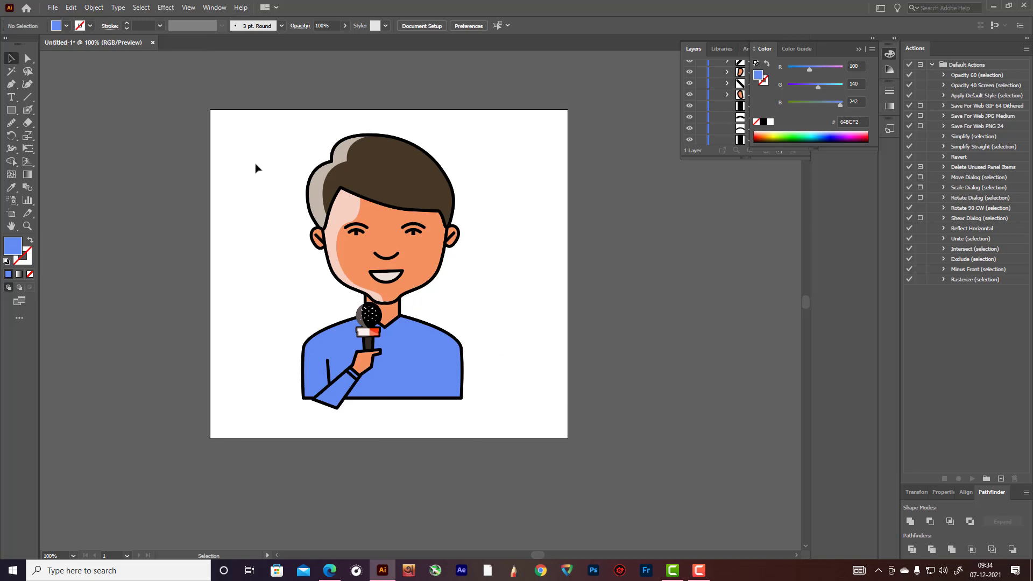
- Erase the part of the forearm that extends below the shirt's bottom edge, using a rectangular Eraser area across the full artwork
{"action": "left_click_drag", "start_coordinate": [239, 123], "coordinate": [571, 492]}
{"action": "scroll", "coordinate": [506, 387], "scroll_direction": "down", "scroll_amount": 2}
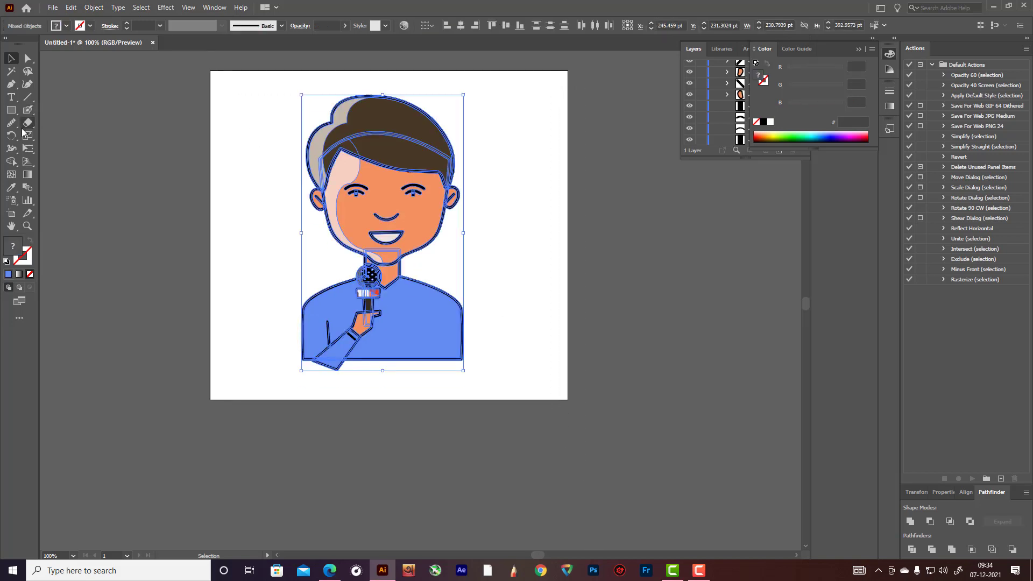
{"action": "mouse_move", "coordinate": [27, 122]}
{"action": "left_mouse_down"}
{"action": "mouse_move", "coordinate": [86, 137]}
{"action": "mouse_move", "coordinate": [72, 123]}
{"action": "left_mouse_up"}
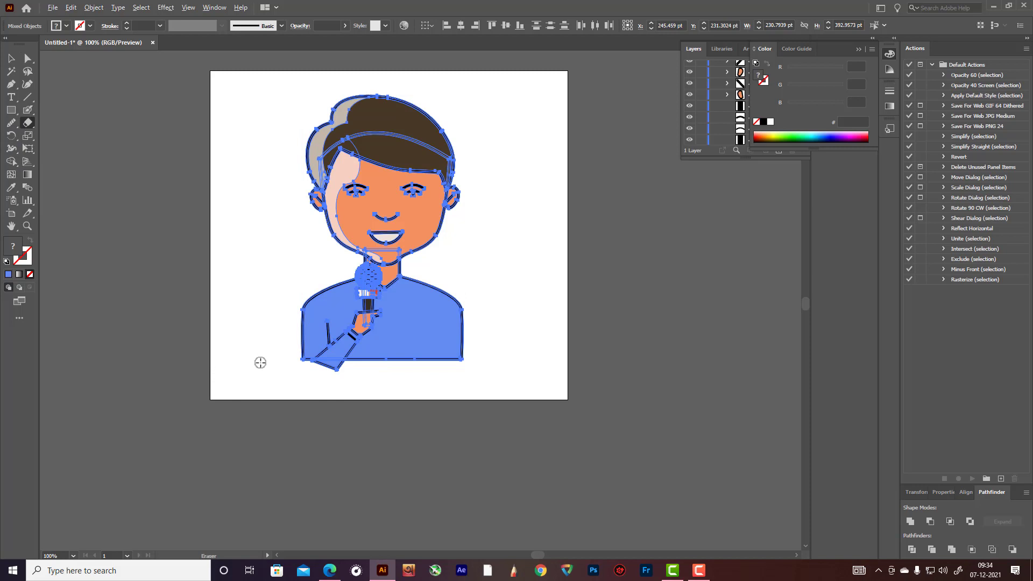
{"action": "mouse_move", "coordinate": [272, 360]}
{"action": "left_mouse_down", "text": "alt"}
{"action": "mouse_move", "coordinate": [329, 390]}
{"action": "mouse_move", "coordinate": [523, 437]}
{"action": "left_mouse_up", "text": "alt"}
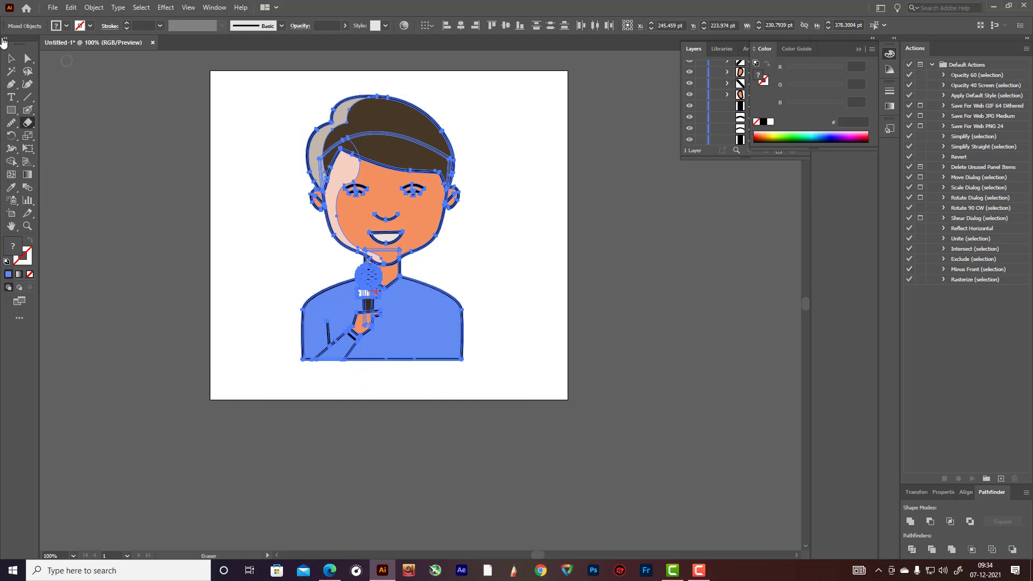
{"action": "left_click", "coordinate": [11, 57]}
{"action": "left_click", "coordinate": [244, 154]}
{"action": "scroll", "coordinate": [464, 219], "scroll_direction": "up", "scroll_amount": 2}
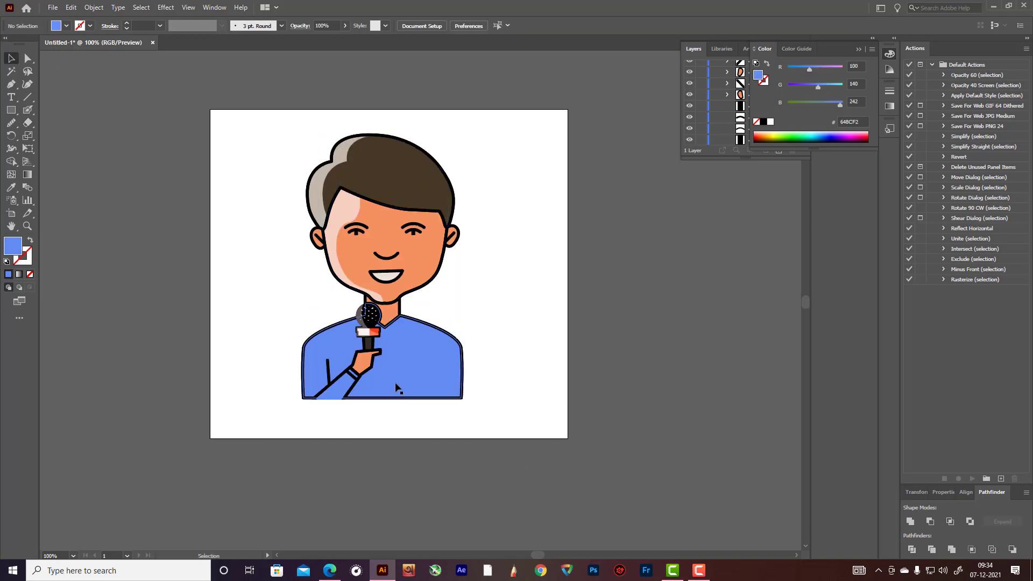
{"action": "scroll", "coordinate": [537, 374], "scroll_direction": "up", "scroll_amount": 2}
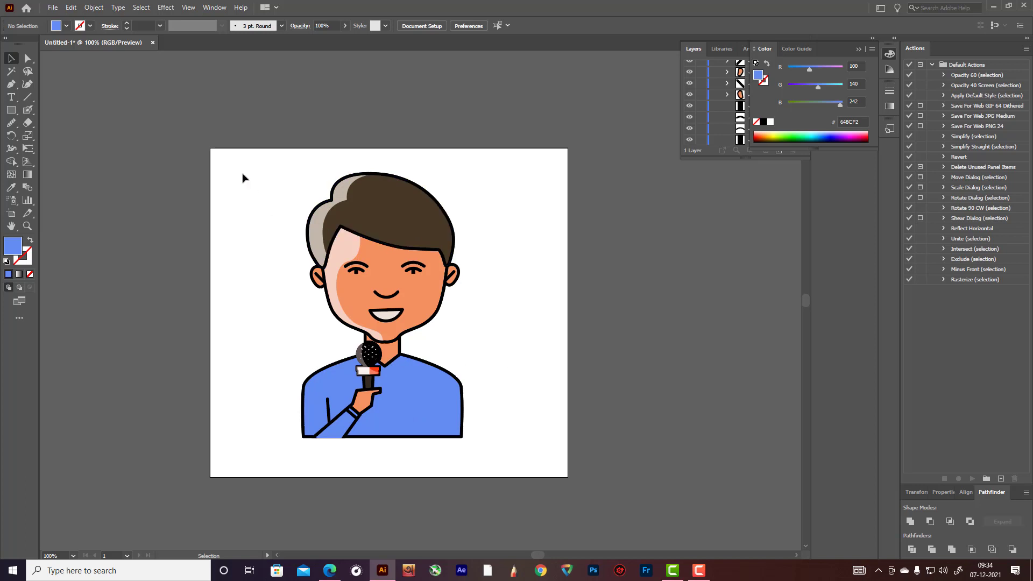
- Move the entire character slightly to the right, toward the horizontal center of the artboard
{"action": "left_click_drag", "start_coordinate": [245, 176], "coordinate": [608, 481]}
{"action": "left_click", "coordinate": [524, 398]}
{"action": "left_click_drag", "start_coordinate": [249, 181], "coordinate": [703, 518]}
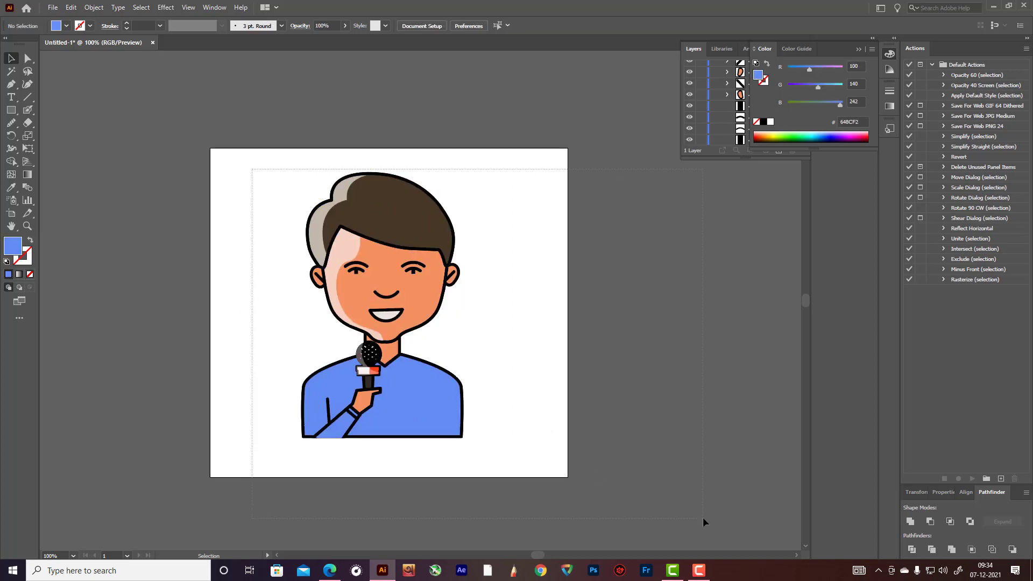
{"action": "left_click_drag", "start_coordinate": [425, 373], "coordinate": [445, 368]}
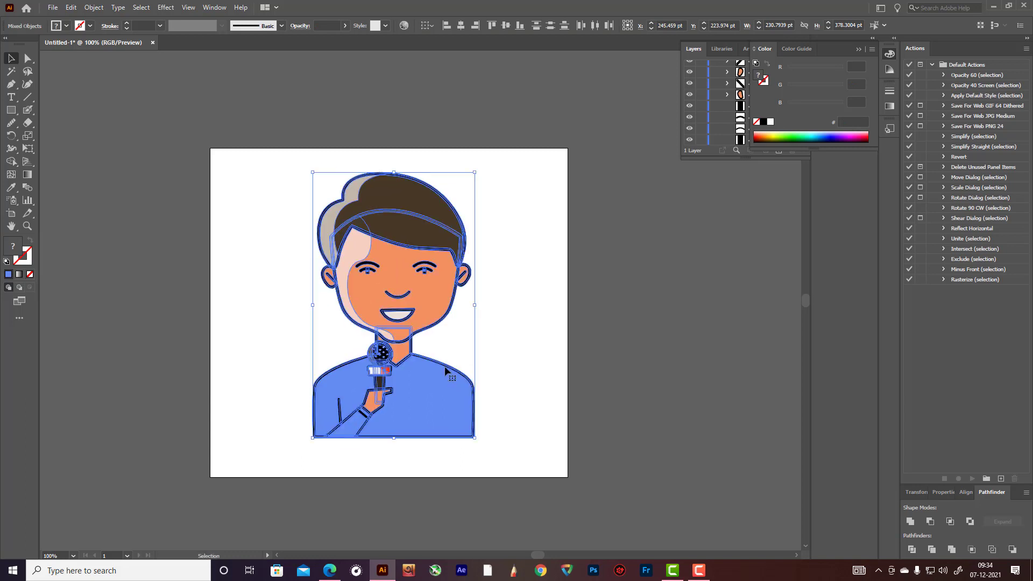
{"action": "left_click", "coordinate": [498, 361]}
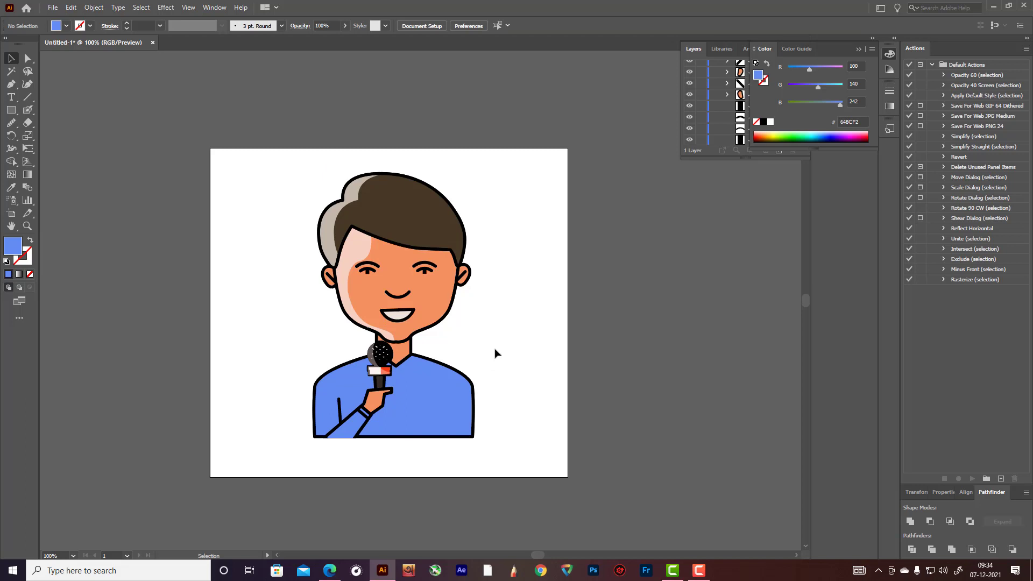
- Draw a closed blue shape with the Pen tool that overlaps the shirt's left shoulder and side and extends beyond its outline
{"action": "left_click", "coordinate": [336, 383]}
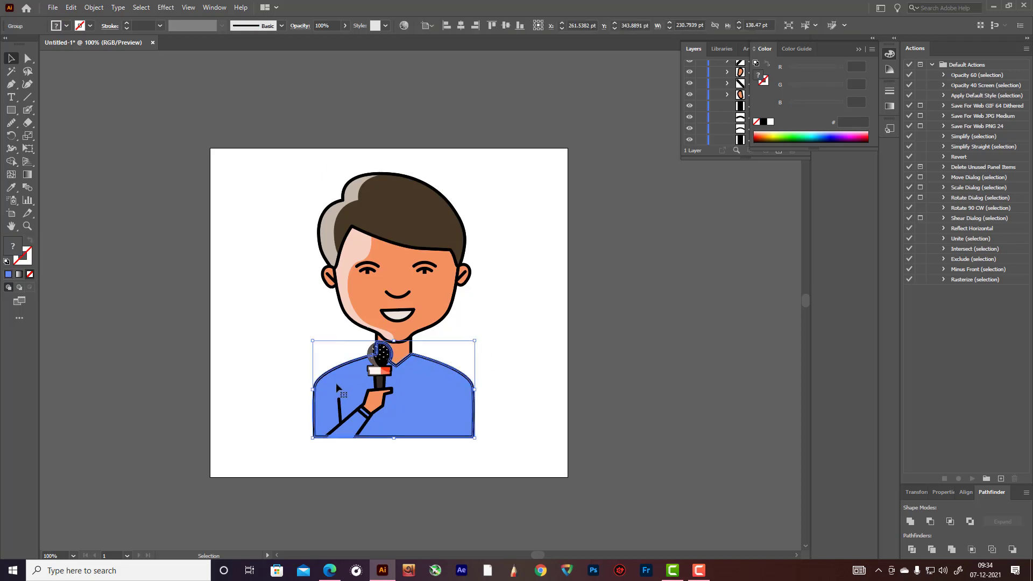
{"action": "scroll", "coordinate": [462, 432], "scroll_direction": "up", "scroll_amount": 2}
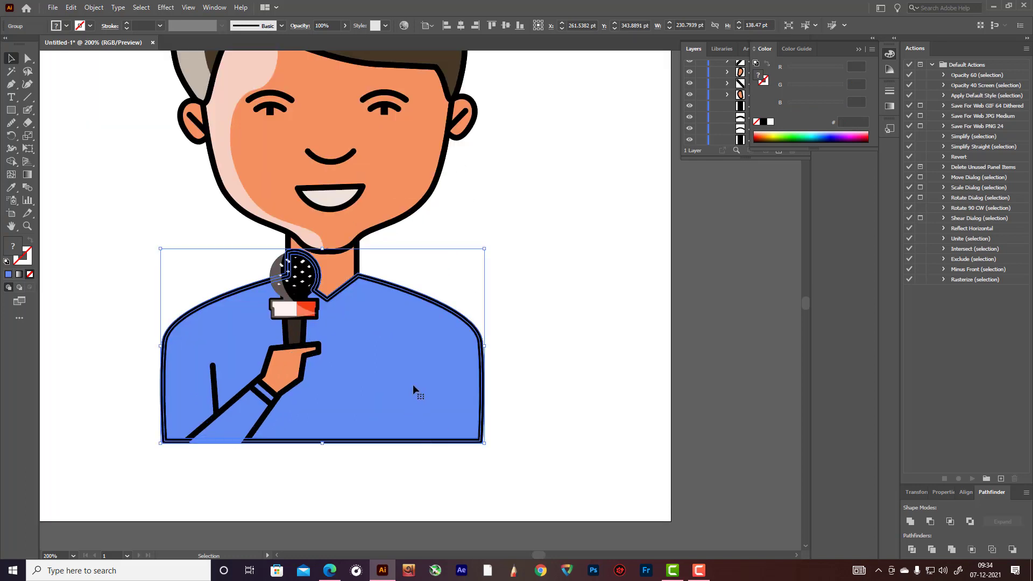
{"action": "left_click", "coordinate": [574, 380]}
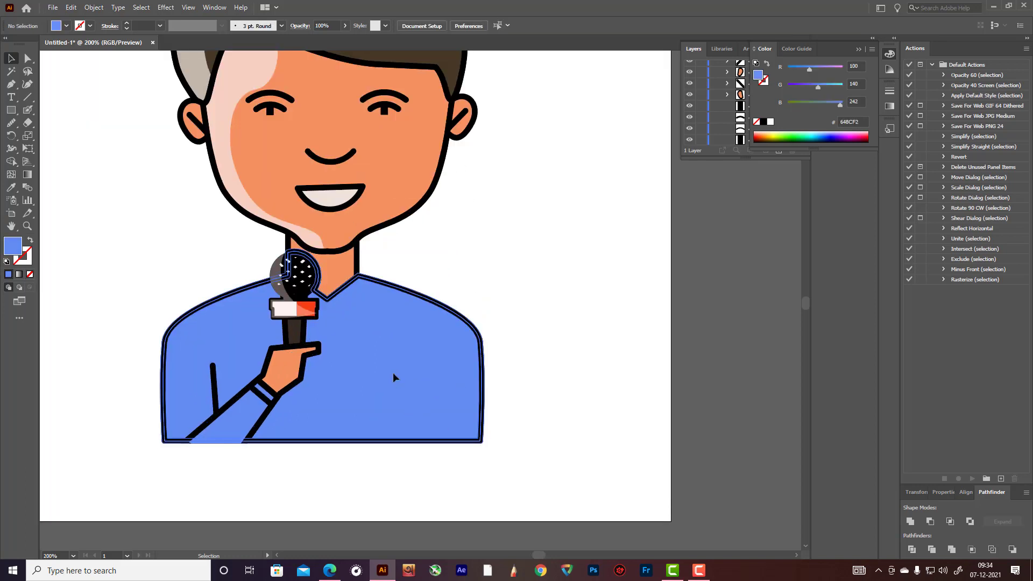
{"action": "left_click", "coordinate": [393, 372]}
{"action": "left_click", "coordinate": [103, 180]}
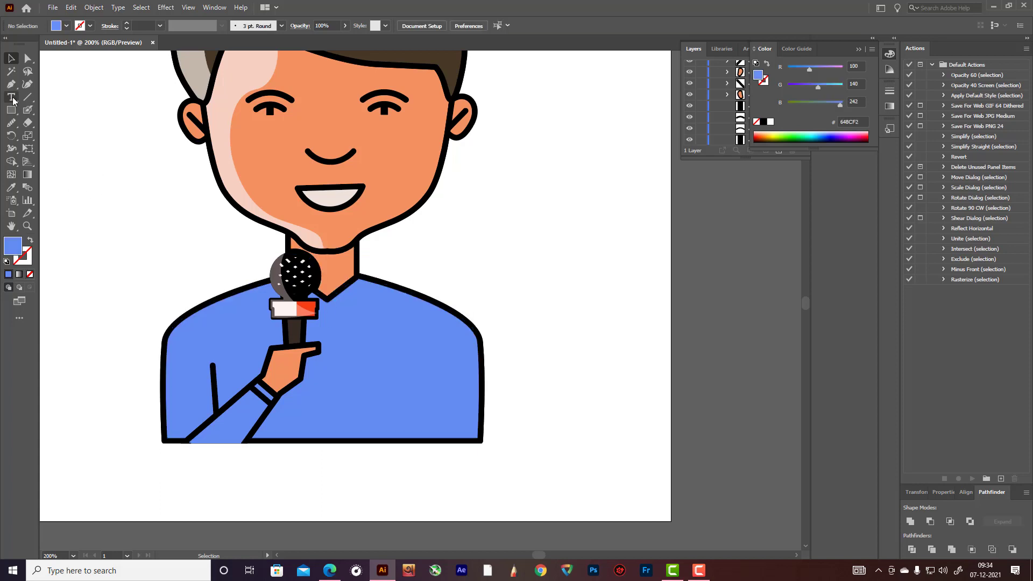
{"action": "left_click", "coordinate": [12, 84]}
{"action": "left_click_drag", "start_coordinate": [261, 241], "coordinate": [270, 247]}
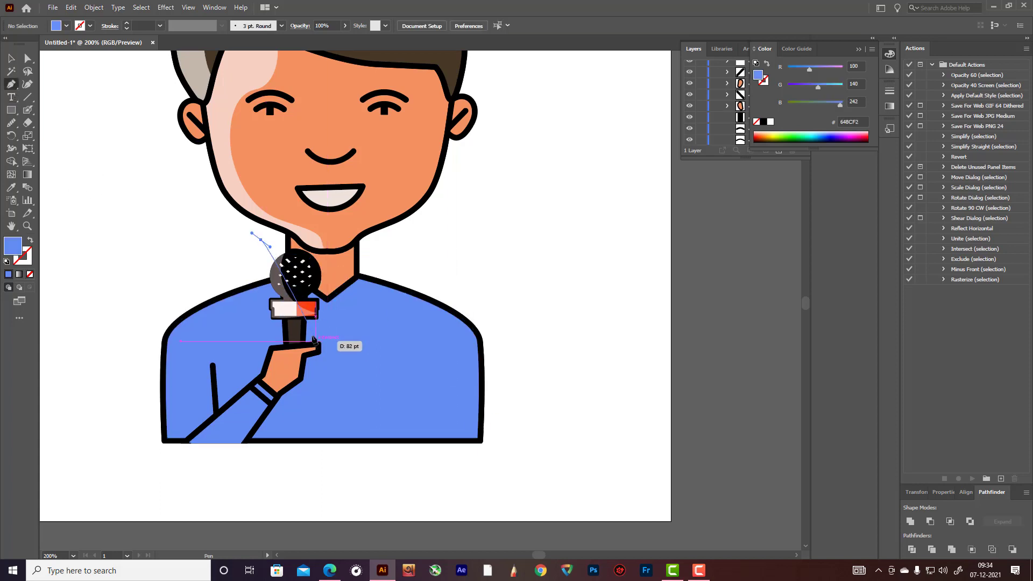
{"action": "mouse_move", "coordinate": [290, 317]}
{"action": "left_mouse_down"}
{"action": "mouse_move", "coordinate": [278, 348]}
{"action": "mouse_move", "coordinate": [196, 353]}
{"action": "mouse_move", "coordinate": [174, 397]}
{"action": "mouse_move", "coordinate": [183, 421]}
{"action": "left_mouse_up"}
{"action": "left_click", "coordinate": [196, 470]}
{"action": "left_click", "coordinate": [111, 444]}
{"action": "left_click", "coordinate": [84, 323]}
{"action": "left_click_drag", "start_coordinate": [115, 271], "coordinate": [128, 261]}
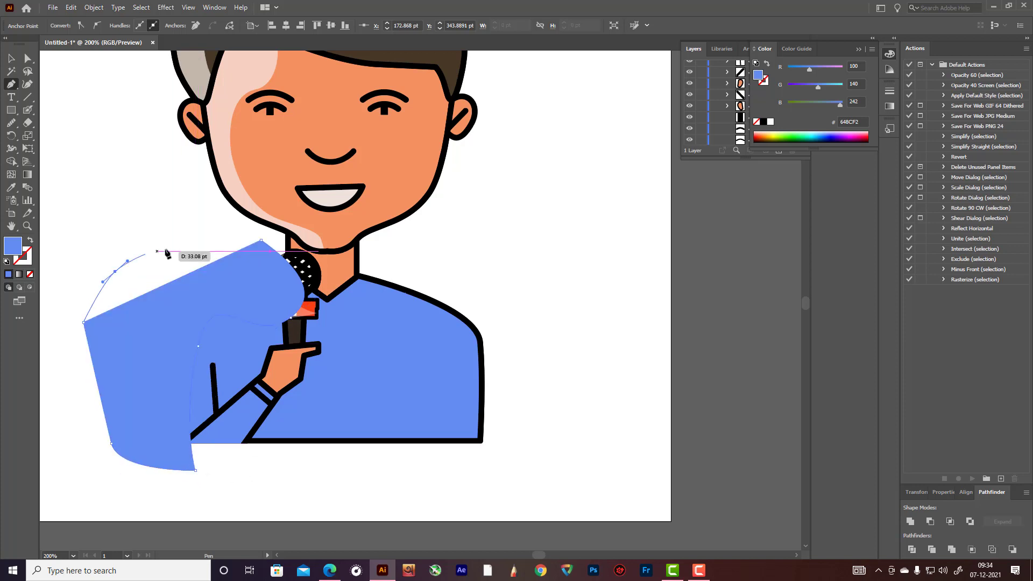
{"action": "left_click", "coordinate": [260, 242]}
- Reshape the overlapping shape's inner edge with the Curvature tool so it follows the left shoulder and side in a narrow band beside the microphone
{"action": "key", "text": "shift+grave"}
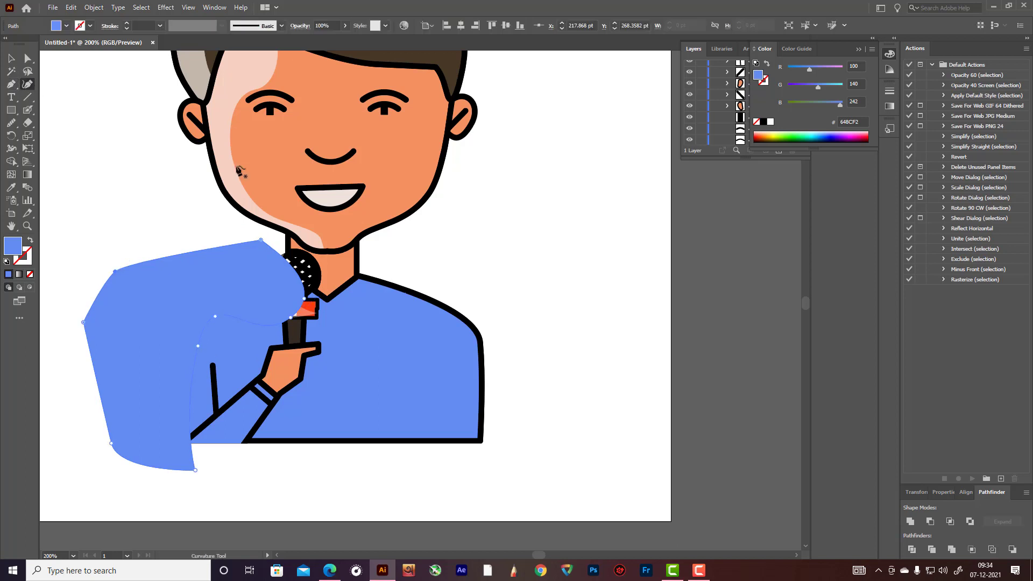
{"action": "left_click_drag", "start_coordinate": [291, 317], "coordinate": [242, 309]}
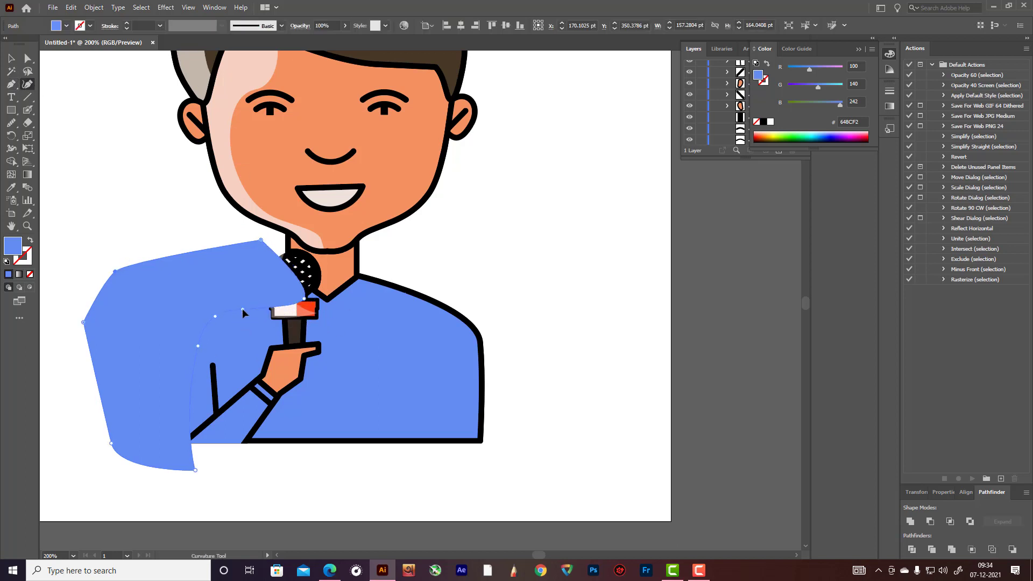
{"action": "left_click_drag", "start_coordinate": [198, 346], "coordinate": [186, 346]}
{"action": "left_click_drag", "start_coordinate": [304, 298], "coordinate": [277, 288]}
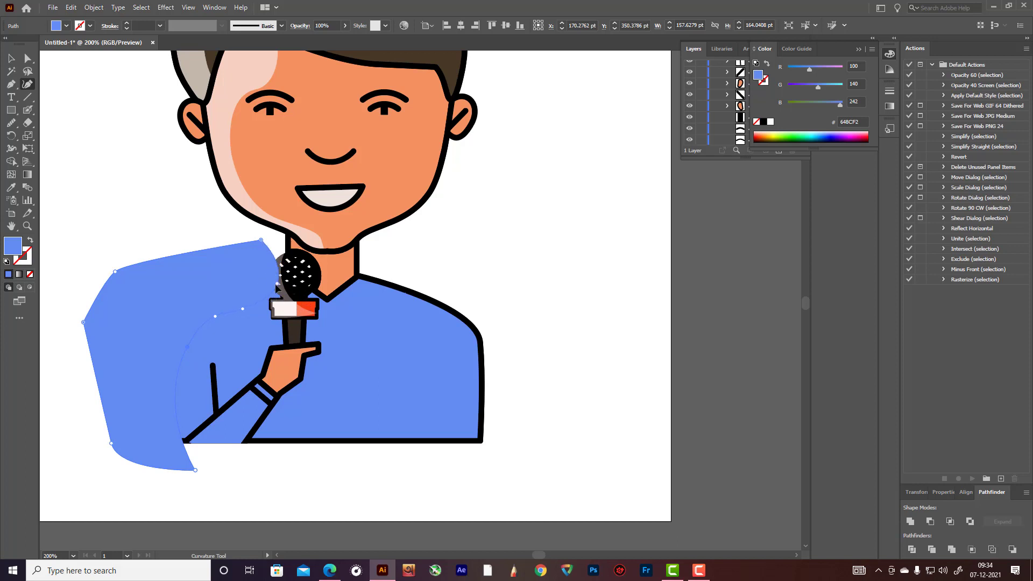
{"action": "left_click_drag", "start_coordinate": [186, 345], "coordinate": [180, 341]}
{"action": "mouse_move", "coordinate": [187, 460]}
{"action": "left_mouse_down"}
{"action": "mouse_move", "coordinate": [192, 482]}
{"action": "mouse_move", "coordinate": [189, 455]}
{"action": "left_mouse_up"}
{"action": "left_click", "coordinate": [13, 58]}
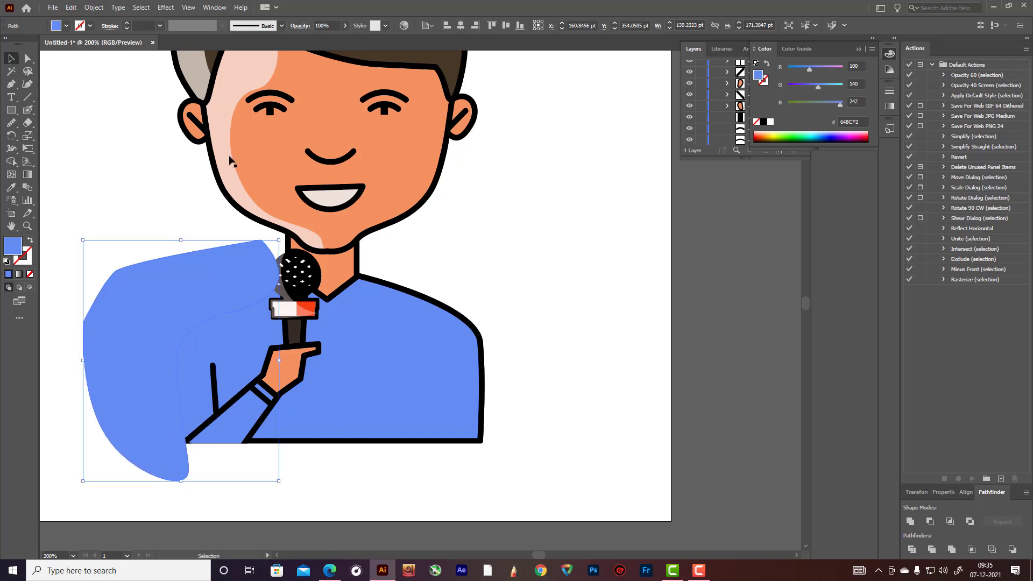
{"action": "left_click", "coordinate": [157, 194]}
- Remove the part of the overlapping shape outside the shirt with the Shape Builder, keeping only the band along the left side
{"action": "left_click", "coordinate": [419, 351]}
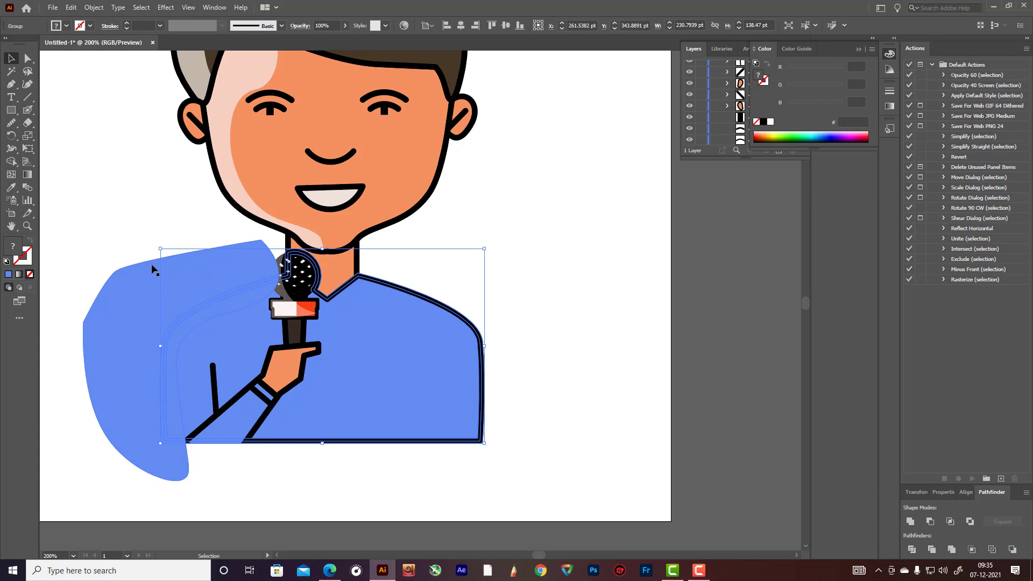
{"action": "left_click", "coordinate": [135, 285], "text": "shift"}
{"action": "key", "text": "shift+m"}
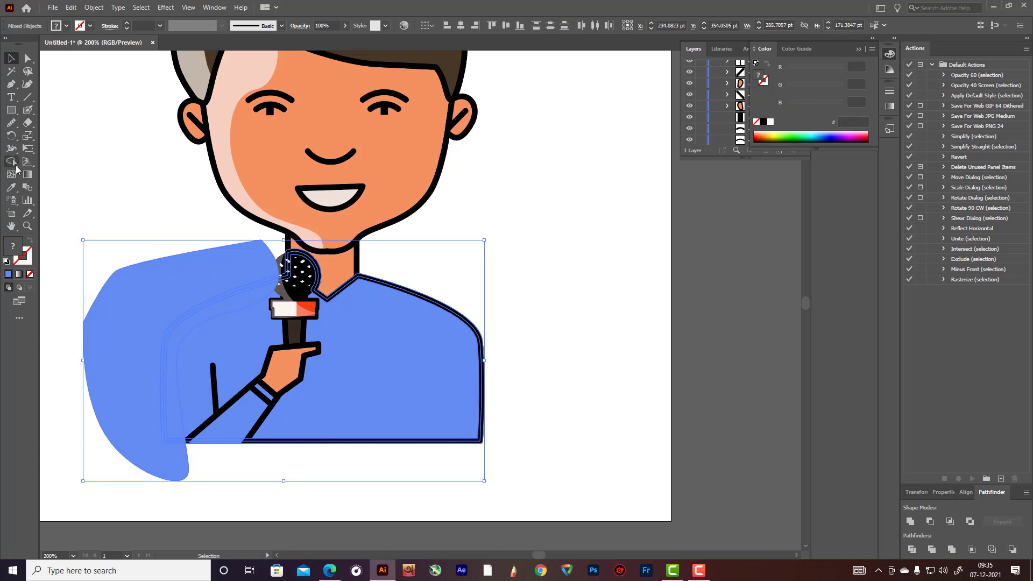
{"action": "left_click", "coordinate": [157, 291], "text": "alt"}
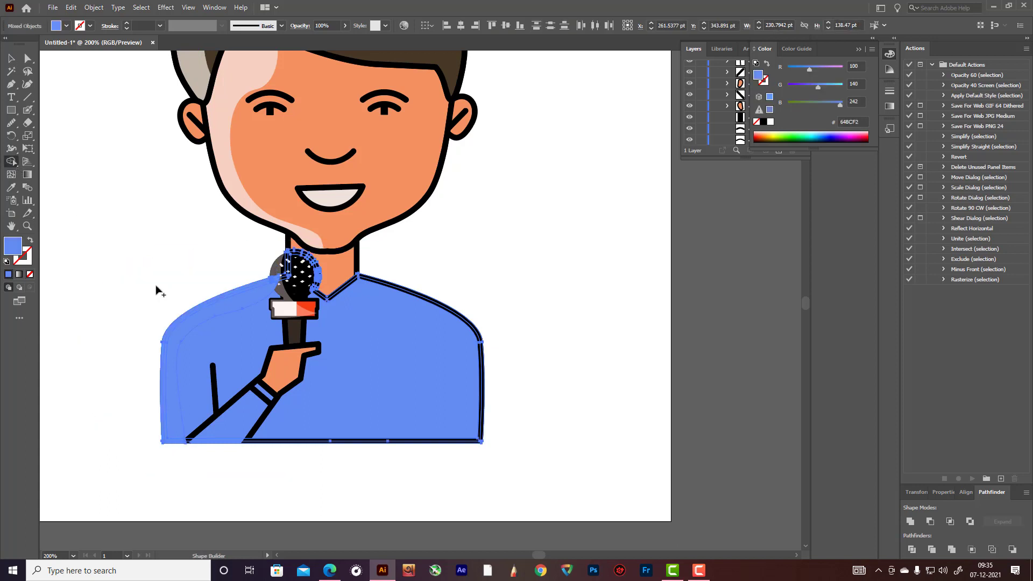
{"action": "left_click", "coordinate": [12, 58]}
{"action": "key", "text": "ctrl+shift+a"}
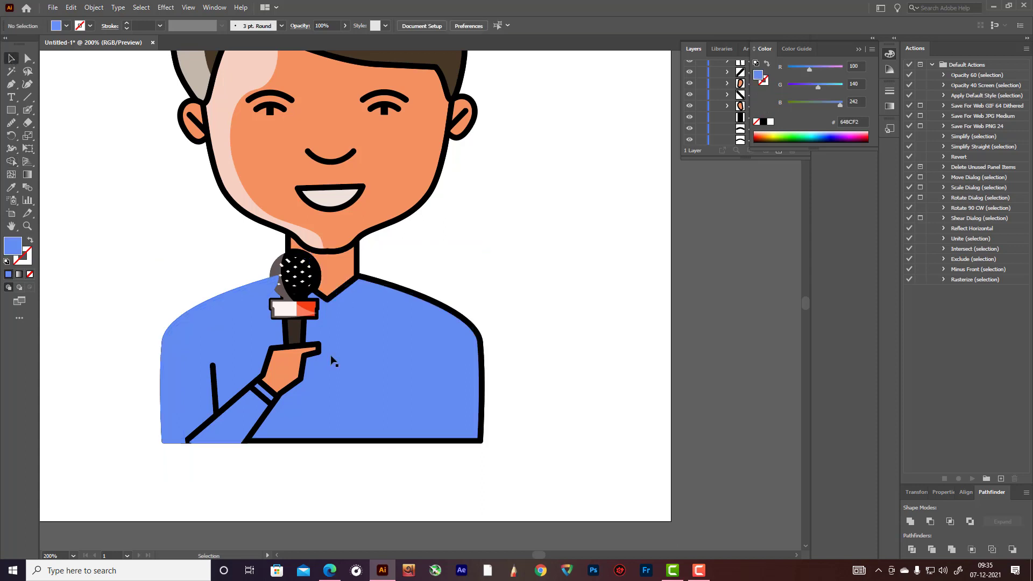
- Fill the band along the shirt's left shoulder and side with light blue B8CBF4
{"action": "left_click", "coordinate": [237, 305]}
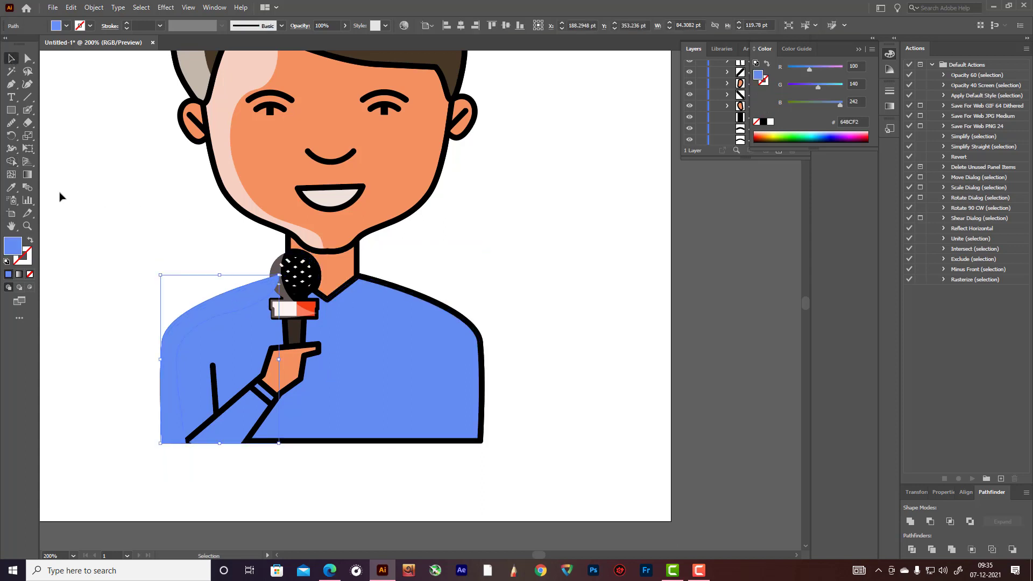
{"action": "left_click", "coordinate": [12, 187]}
{"action": "left_click", "coordinate": [436, 375]}
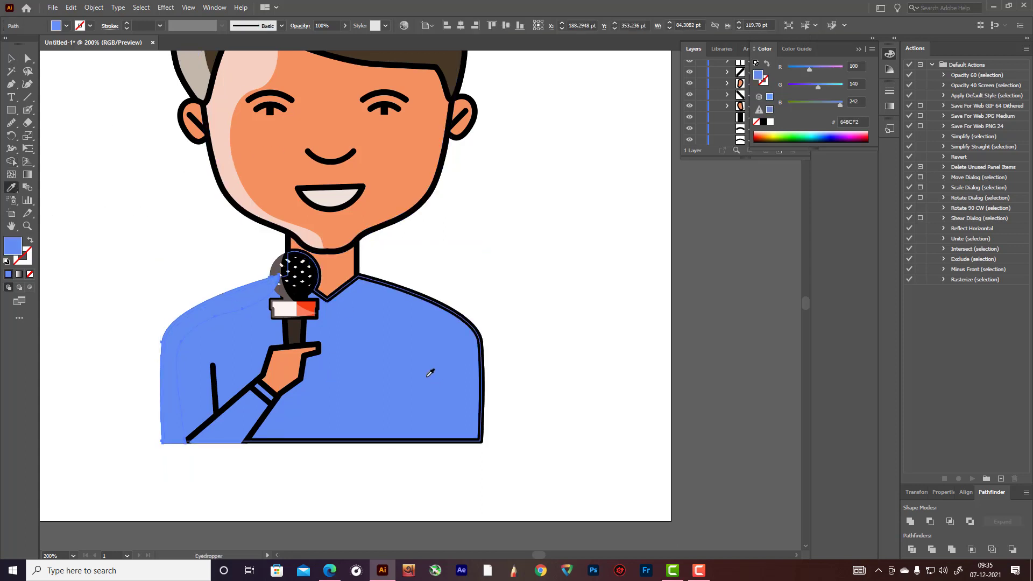
{"action": "double_click", "coordinate": [13, 246]}
{"action": "left_click_drag", "start_coordinate": [265, 309], "coordinate": [219, 306]}
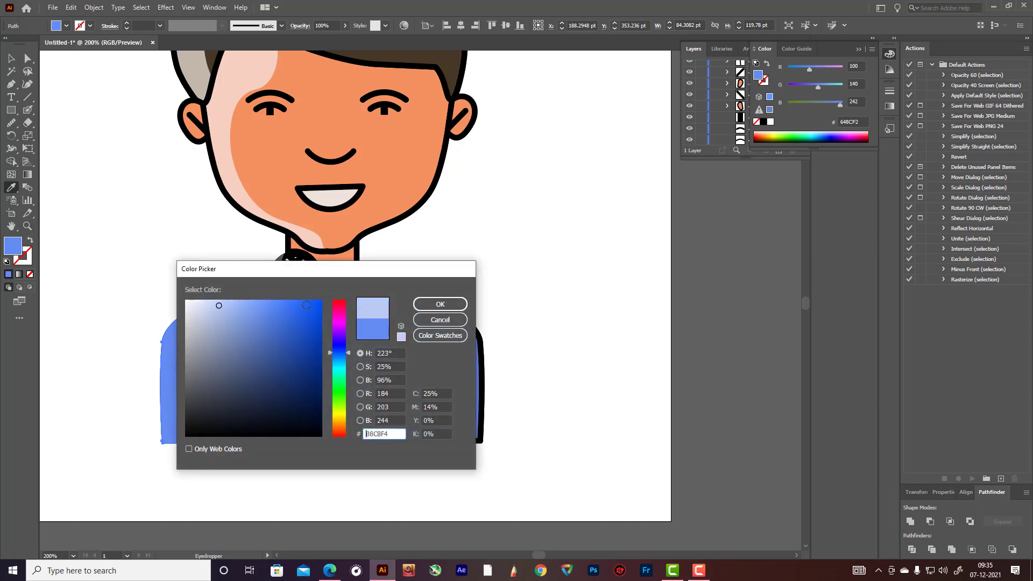
{"action": "left_click", "coordinate": [439, 305]}
{"action": "key", "text": "v"}
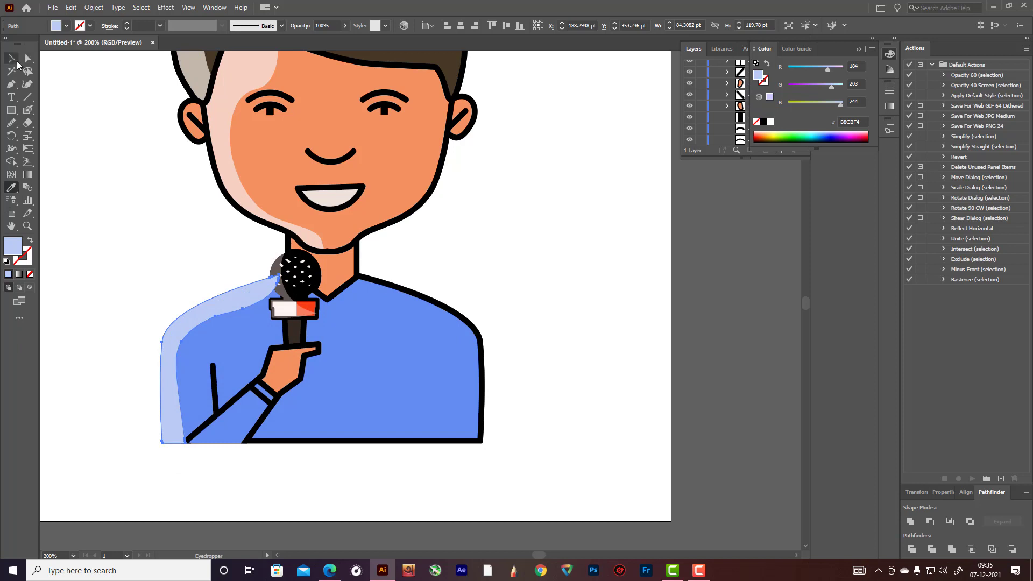
- Send the light blue shoulder band backward in the stacking order until it sits behind the shirt's outline and fill
{"action": "left_click", "coordinate": [120, 143]}
{"action": "left_click", "coordinate": [242, 304]}
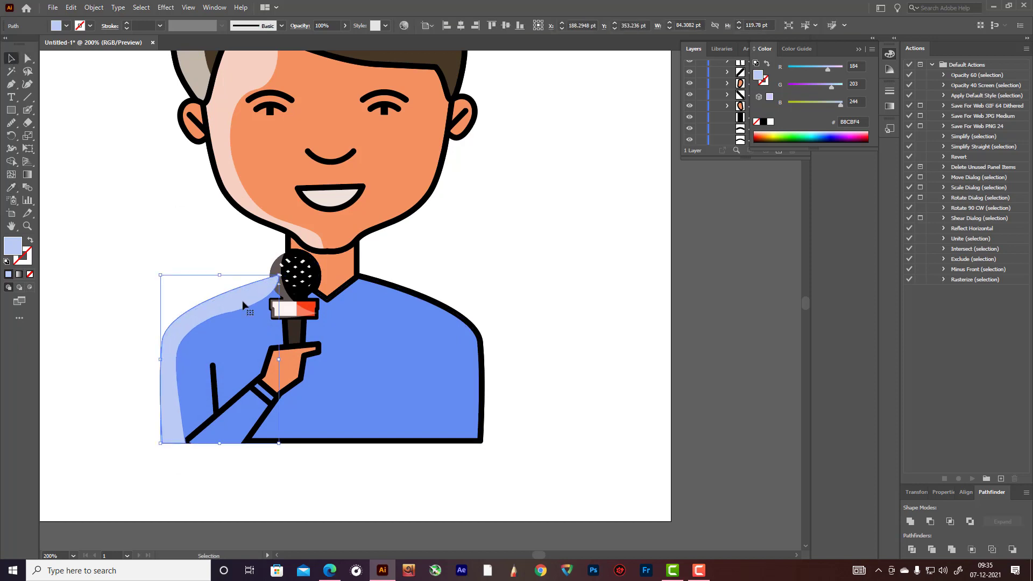
{"action": "key", "text": "a"}
{"action": "key", "text": "ctrl+["}
{"action": "key", "text": "ctrl+["}
{"action": "key", "text": "ctrl+["}
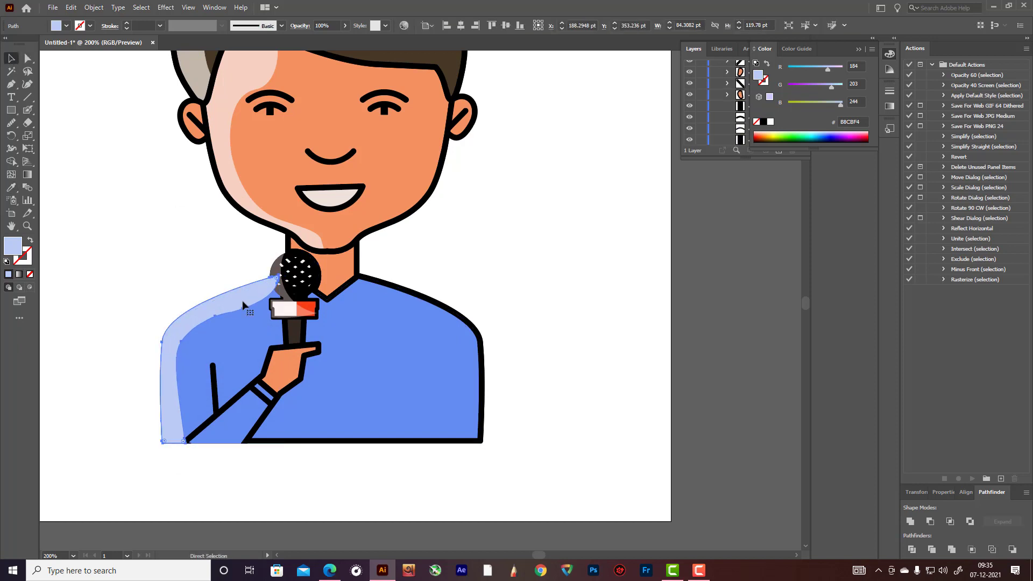
{"action": "key", "text": "ctrl+["}
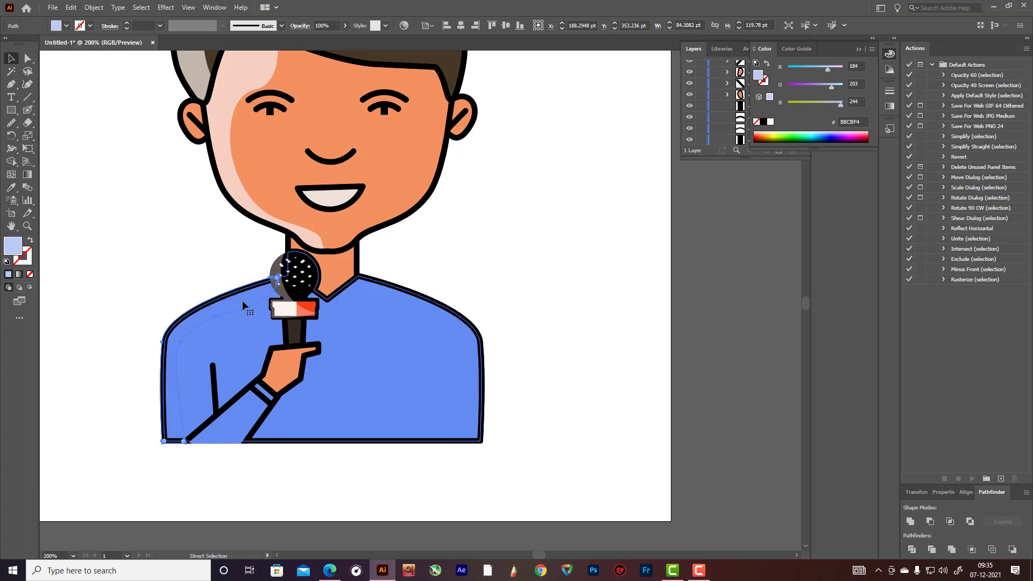
{"action": "key", "text": "ctrl+]"}
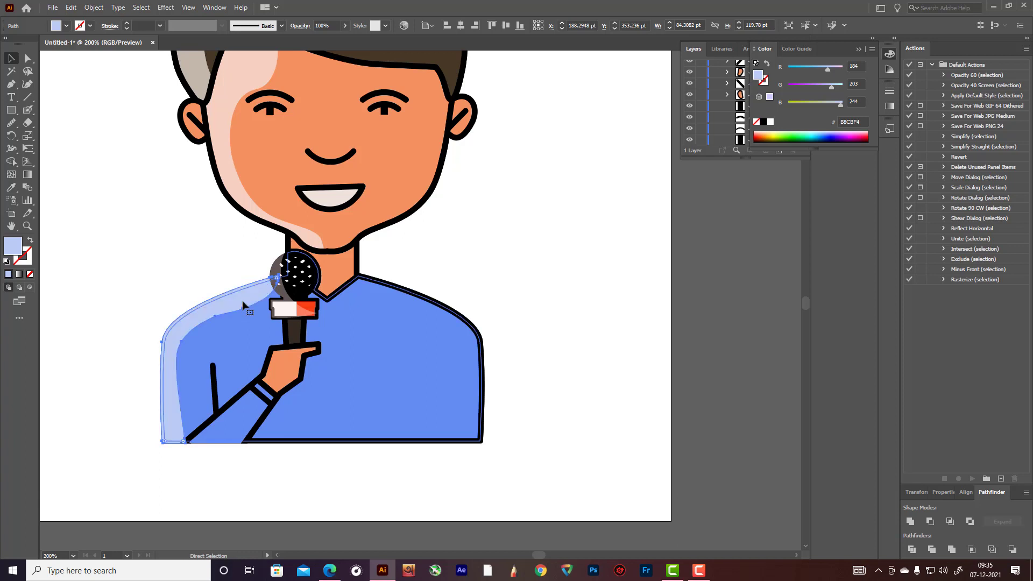
{"action": "key", "text": "ctrl+["}
{"action": "key", "text": "v"}
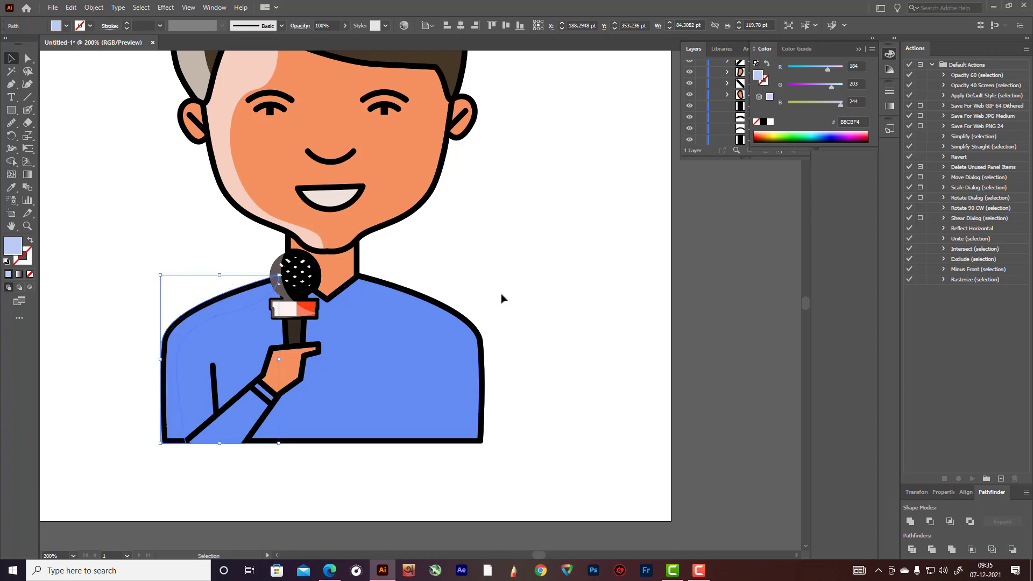
{"action": "left_click", "coordinate": [523, 285]}
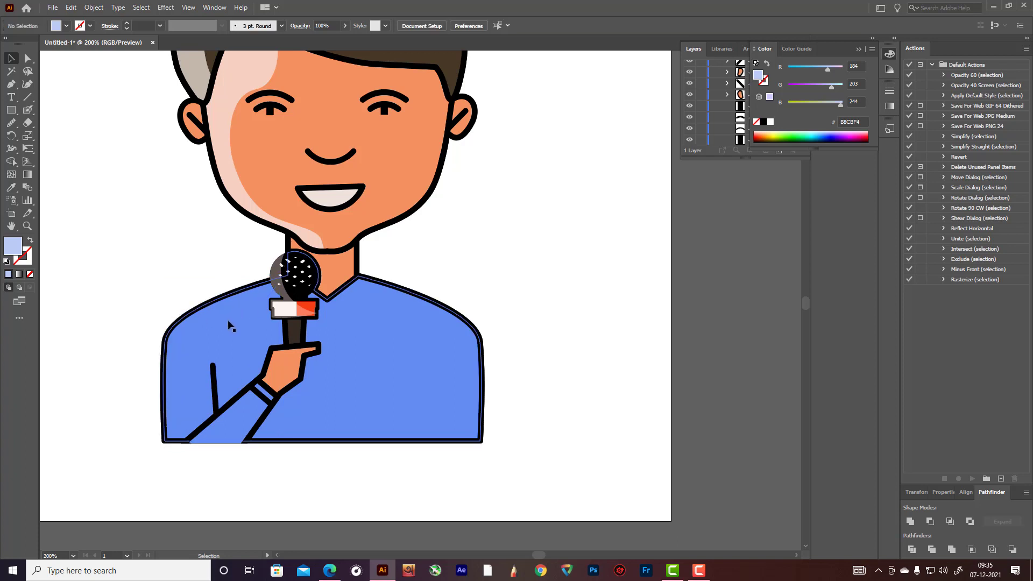
- Ungroup the shirt's outline and fill, and send the blue fill to the back behind the light band
{"action": "left_click", "coordinate": [228, 322]}
{"action": "right_click", "coordinate": [228, 323]}
{"action": "left_click", "coordinate": [261, 412]}
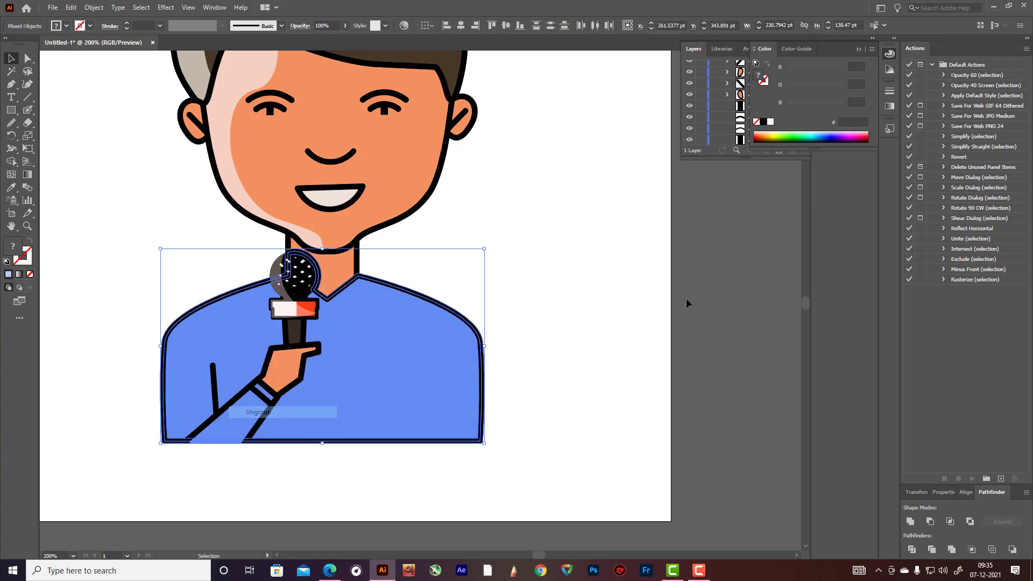
{"action": "left_click", "coordinate": [686, 303]}
{"action": "left_click", "coordinate": [418, 385]}
{"action": "key", "text": "a"}
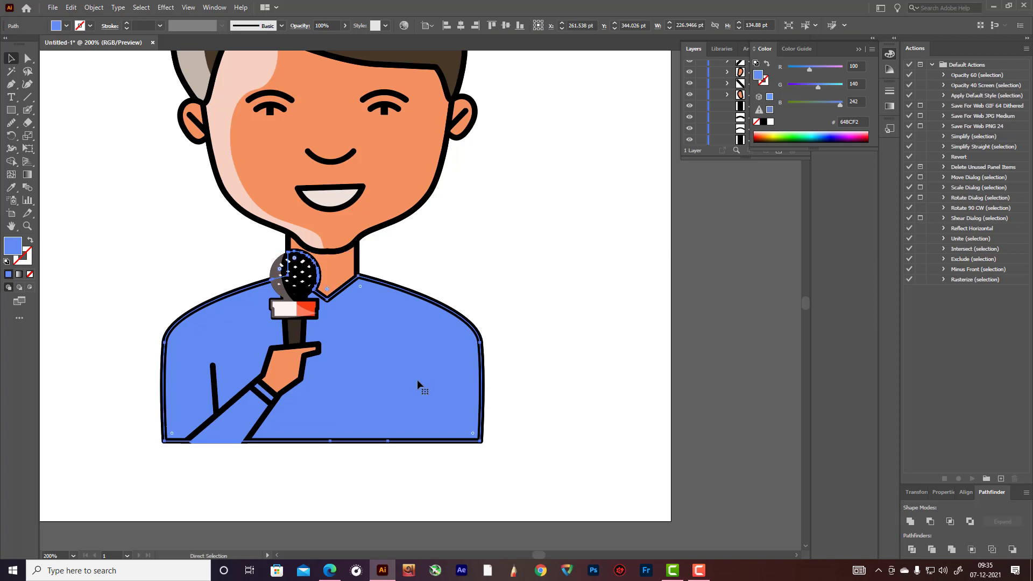
{"action": "key", "text": "v"}
{"action": "key", "text": "ctrl+shift+bracketleft"}
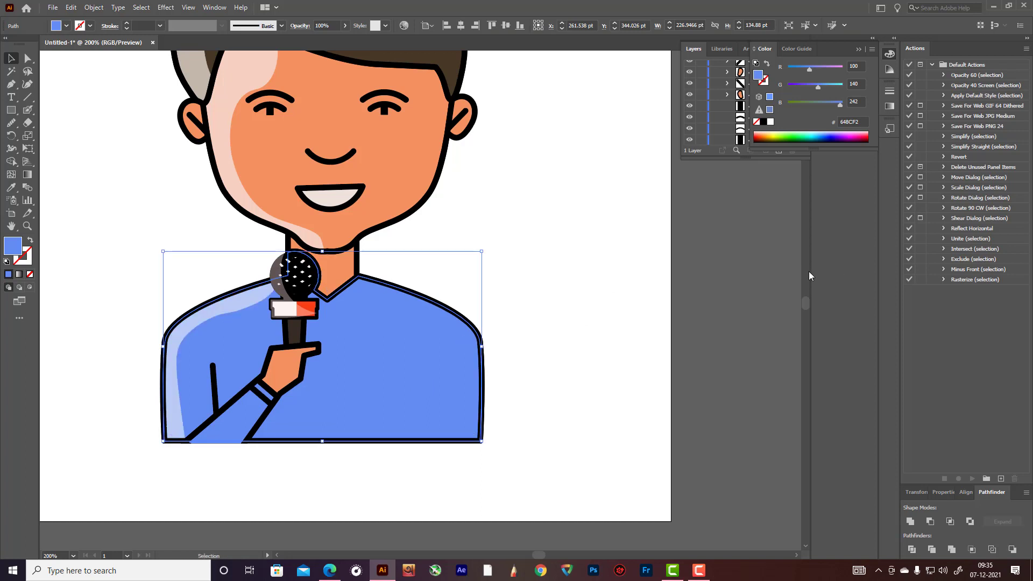
{"action": "left_click", "coordinate": [618, 340]}
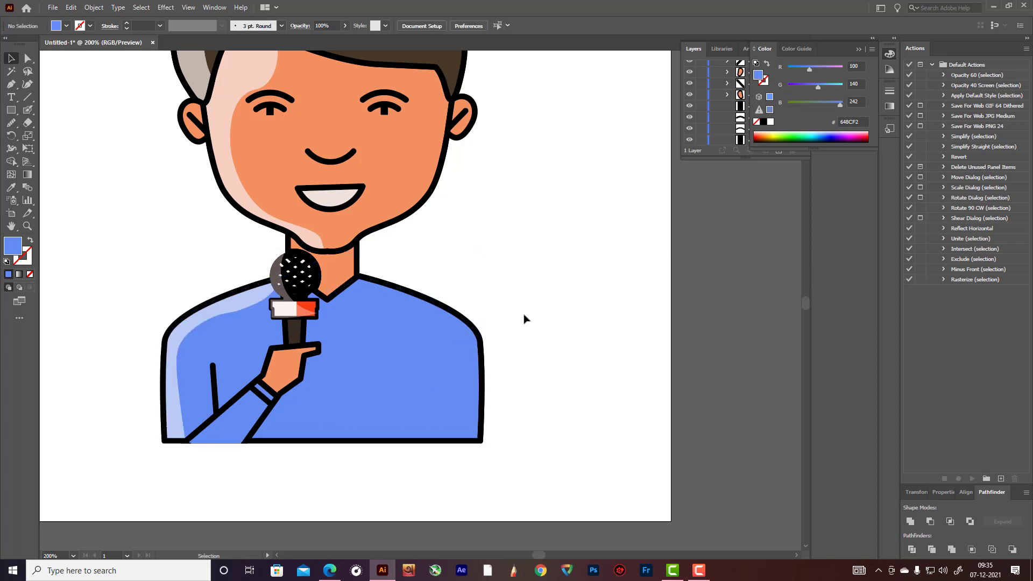
- Widen the light band slightly at the shoulder bend with the Curvature tool and smooth its lower inner corner
{"action": "left_click", "coordinate": [211, 309]}
{"action": "left_click", "coordinate": [31, 85]}
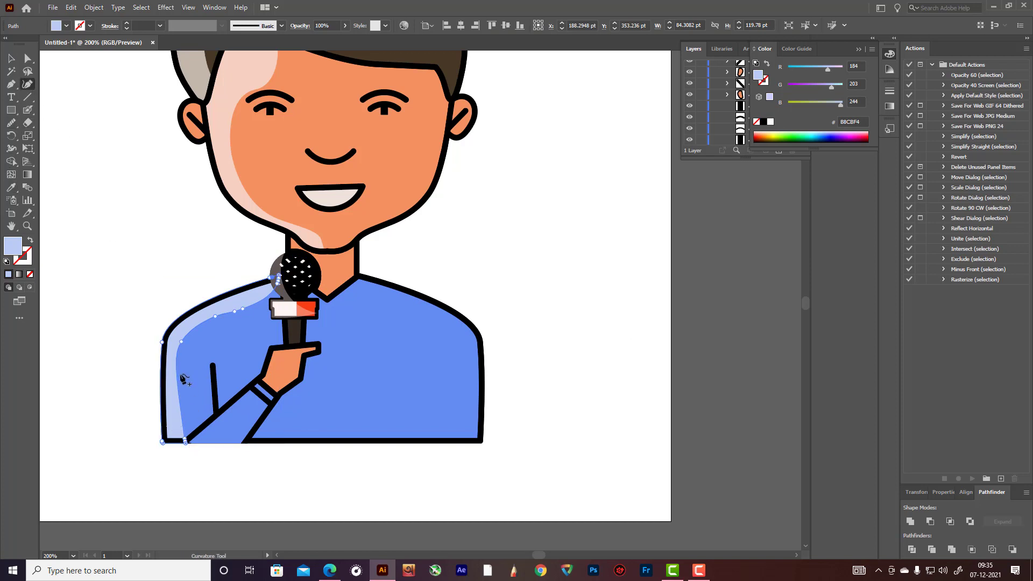
{"action": "left_click_drag", "start_coordinate": [182, 342], "coordinate": [188, 341]}
{"action": "left_click", "coordinate": [11, 123]}
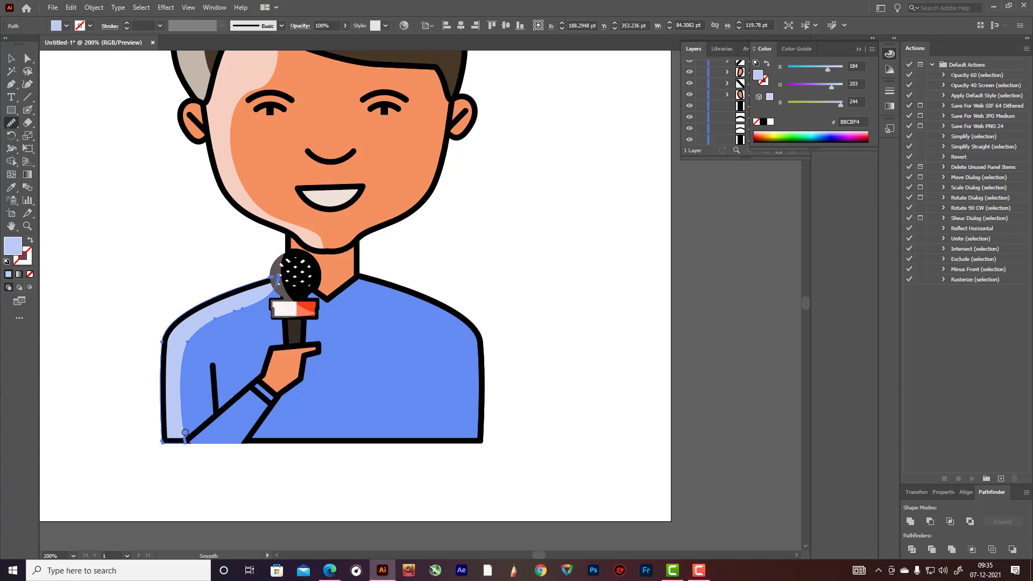
{"action": "left_click_drag", "start_coordinate": [185, 432], "coordinate": [183, 448]}
- Reshape the lower end of the band's inner edge with the Curvature tool and smooth it beside the sleeve
{"action": "left_click", "coordinate": [27, 84]}
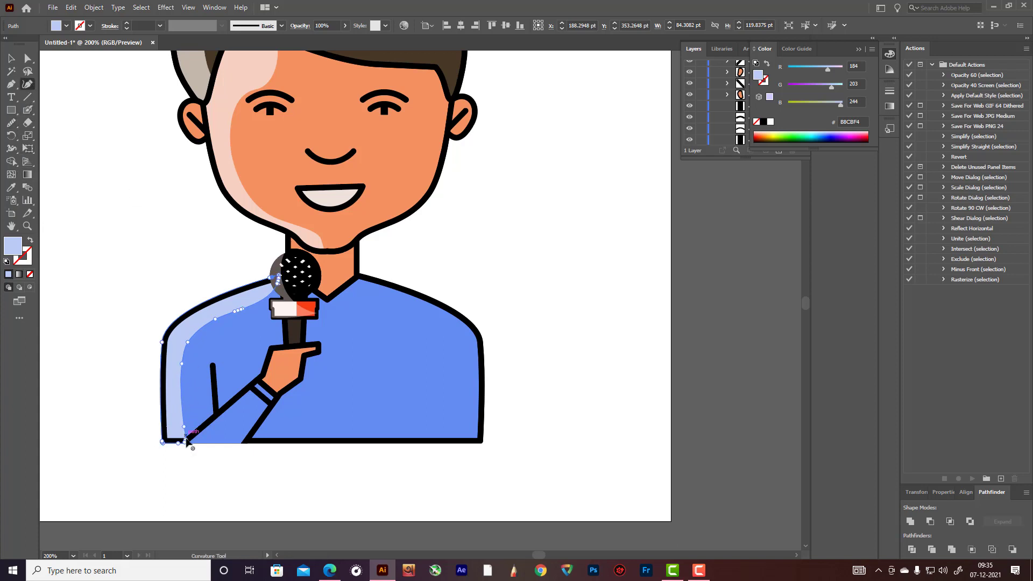
{"action": "mouse_move", "coordinate": [185, 438]}
{"action": "left_mouse_down"}
{"action": "mouse_move", "coordinate": [181, 427]}
{"action": "mouse_move", "coordinate": [185, 439]}
{"action": "left_mouse_up"}
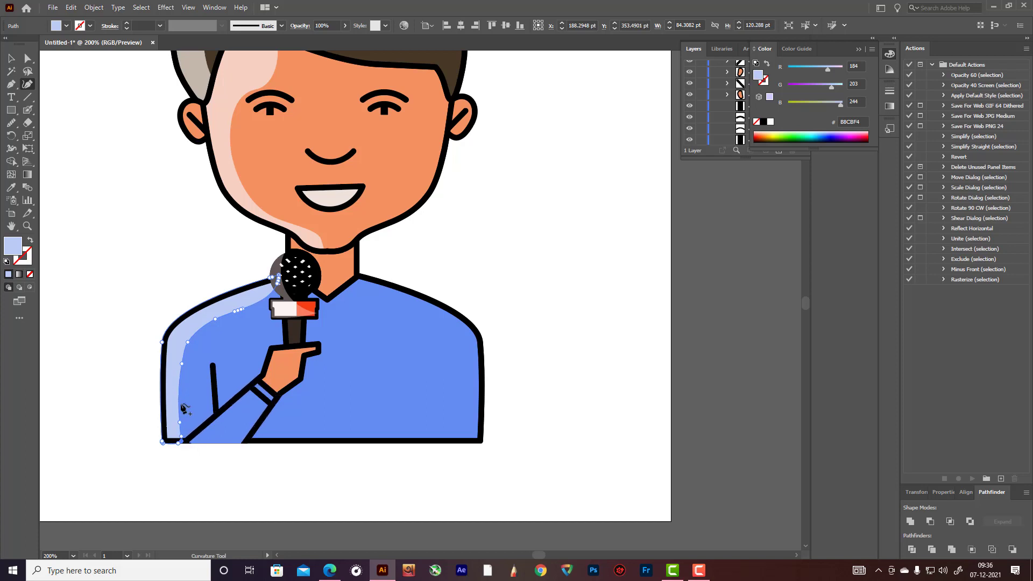
{"action": "left_click", "coordinate": [12, 124]}
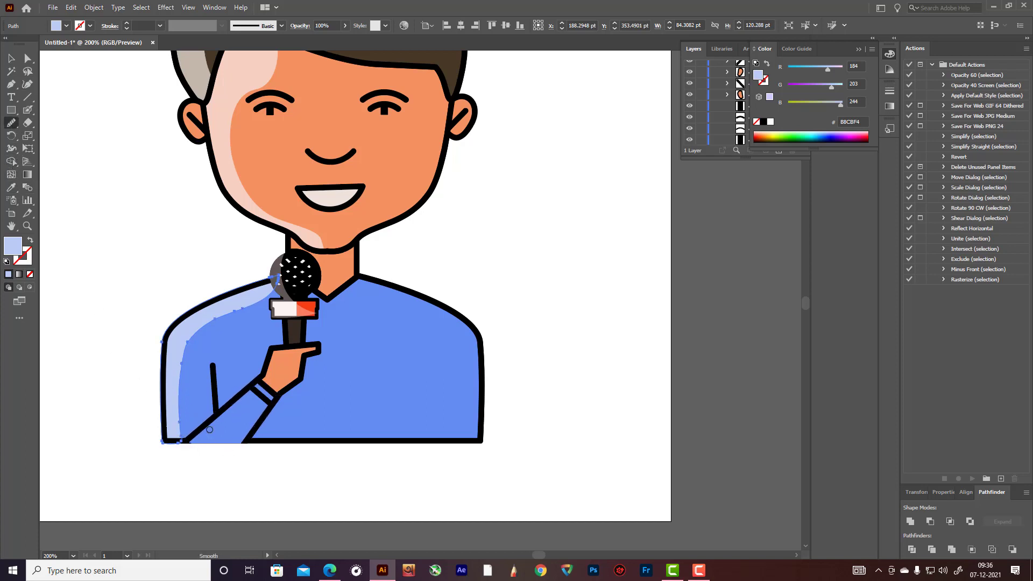
{"action": "mouse_move", "coordinate": [183, 417]}
{"action": "left_mouse_down"}
{"action": "mouse_move", "coordinate": [180, 485]}
{"action": "mouse_move", "coordinate": [185, 435]}
{"action": "left_mouse_up"}
{"action": "left_click", "coordinate": [26, 84]}
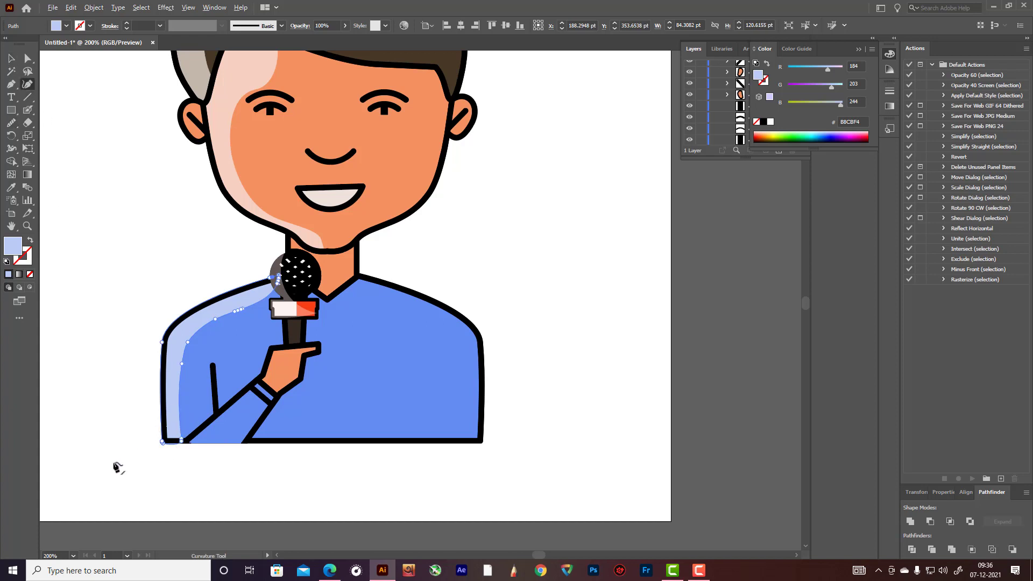
- Pull the band's bulging bottom edge up with the Curvature tool so it stays within the shirt's lower outline
{"action": "scroll", "coordinate": [148, 469], "scroll_direction": "down", "scroll_amount": 1}
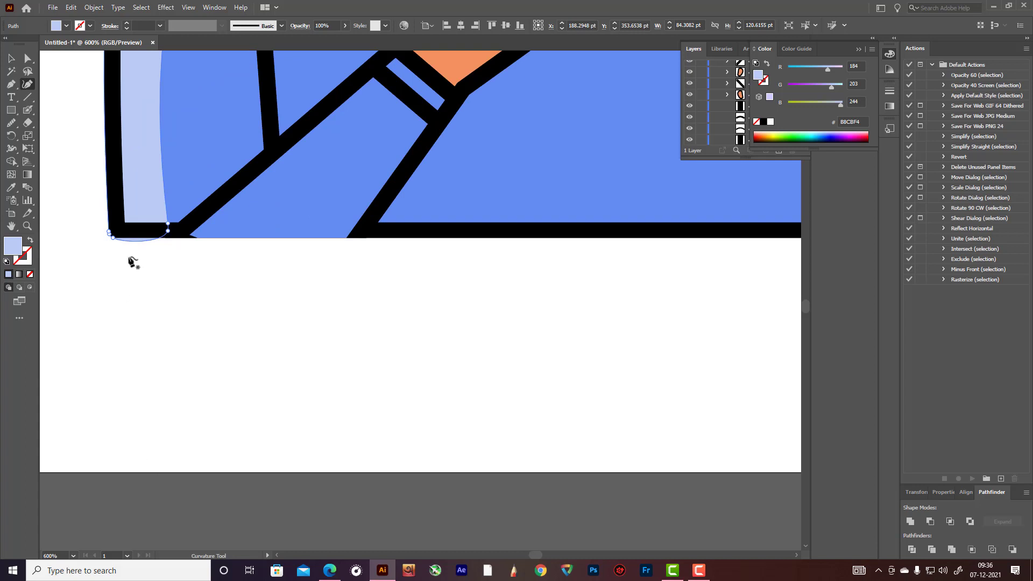
{"action": "left_click_drag", "start_coordinate": [133, 241], "coordinate": [123, 233]}
{"action": "left_click", "coordinate": [10, 57]}
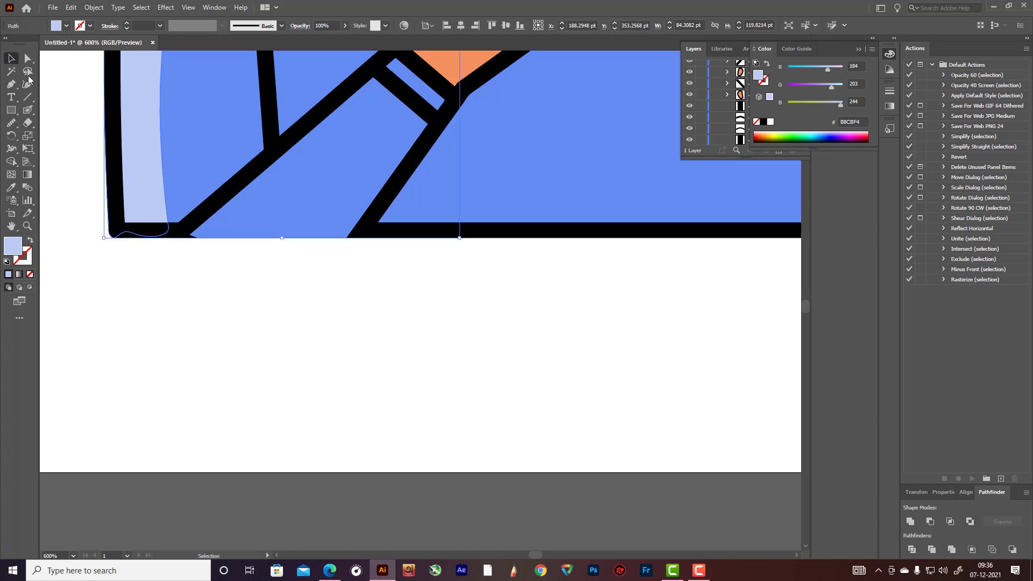
{"action": "left_click", "coordinate": [95, 189]}
{"action": "scroll", "coordinate": [195, 361], "scroll_direction": "down", "scroll_amount": 7}
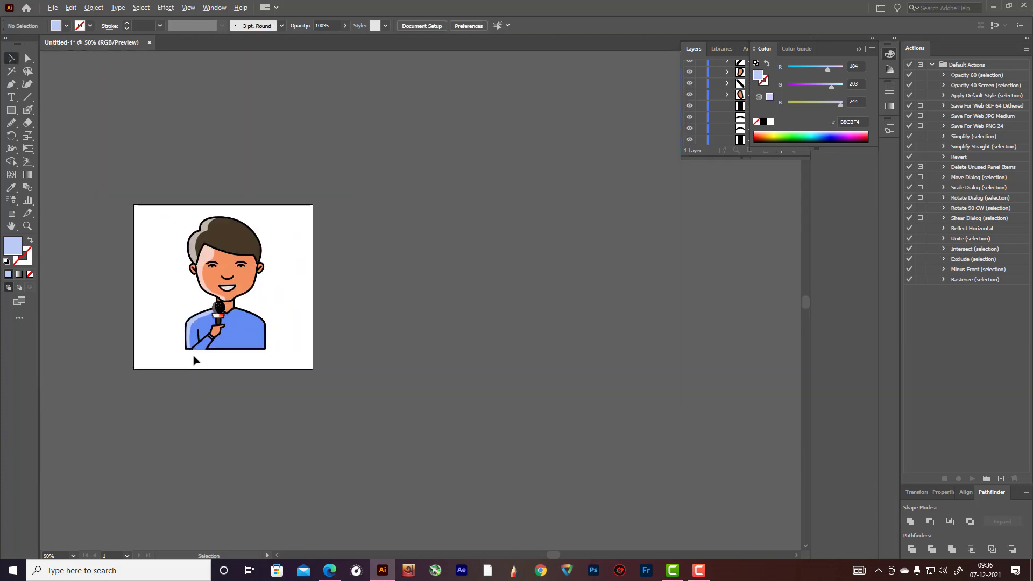
{"action": "scroll", "coordinate": [210, 353], "scroll_direction": "up", "scroll_amount": 1}
{"action": "left_click", "coordinate": [204, 293]}
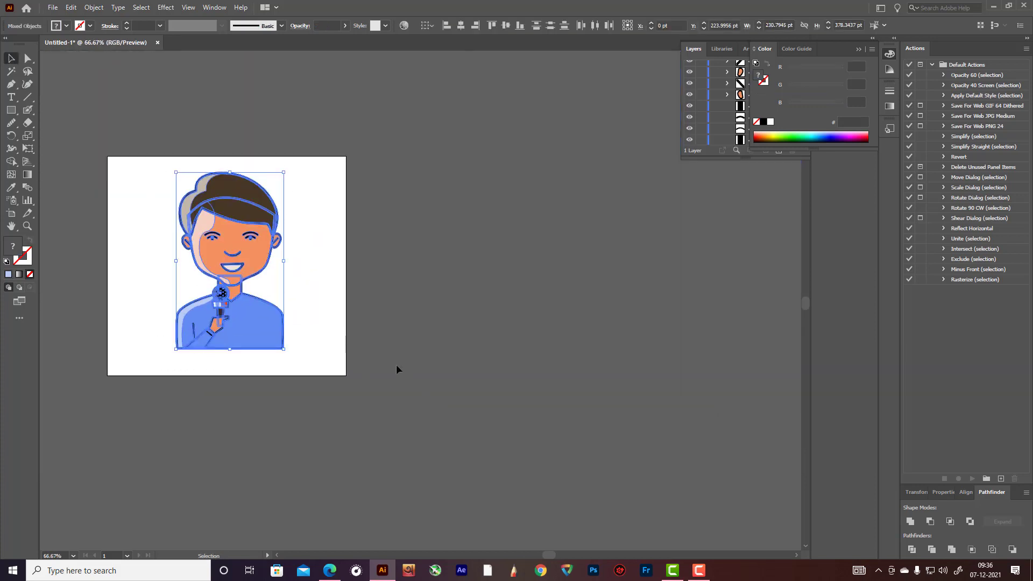
{"action": "left_click", "coordinate": [405, 354]}
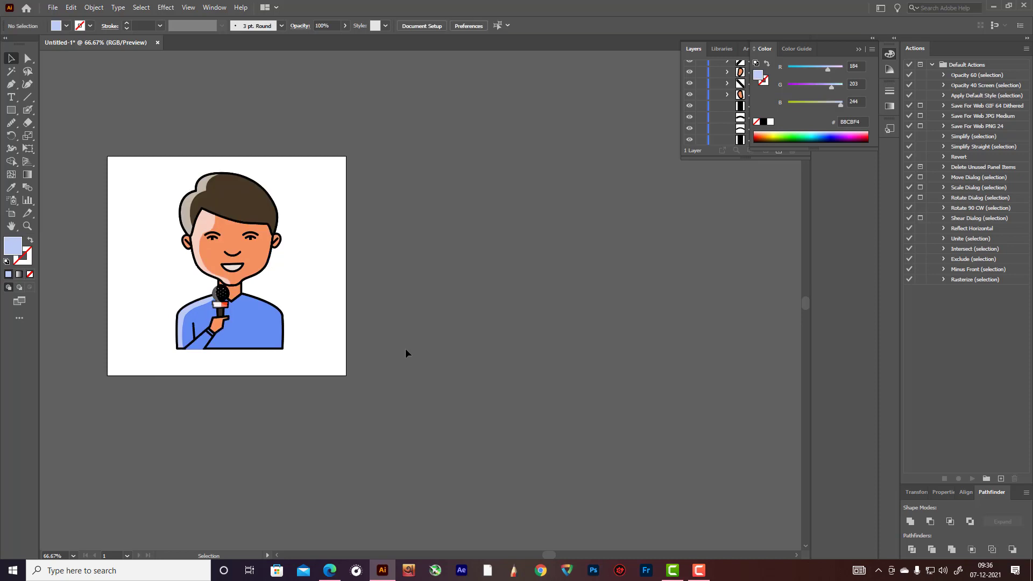
- Align the reporter's two ears with each other at the same height
{"action": "left_click", "coordinate": [281, 244]}
{"action": "scroll", "coordinate": [291, 264], "scroll_direction": "up", "scroll_amount": 4}
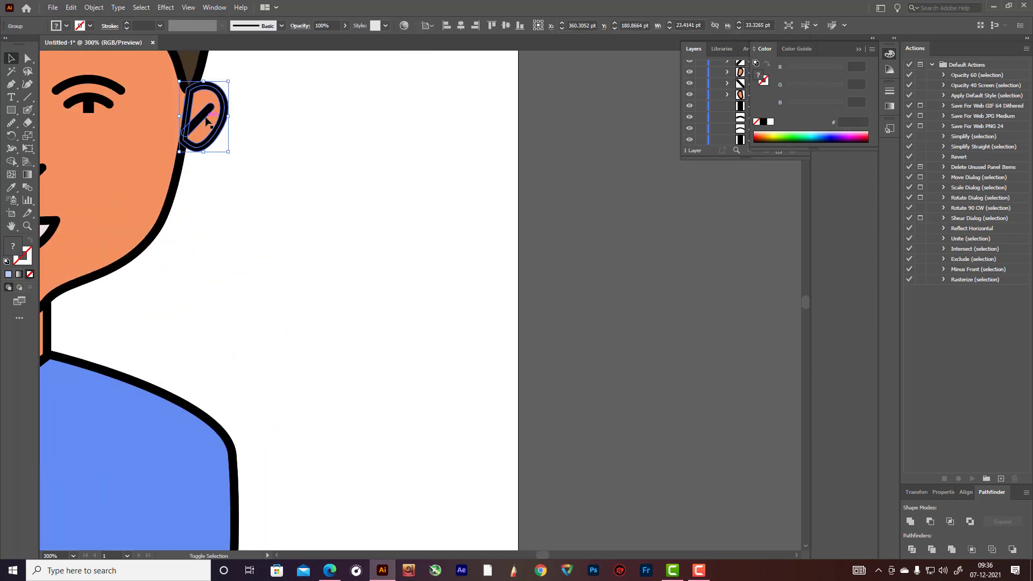
{"action": "scroll", "coordinate": [222, 226], "scroll_direction": "down", "scroll_amount": 4}
{"action": "scroll", "coordinate": [100, 196], "scroll_direction": "up", "scroll_amount": 4}
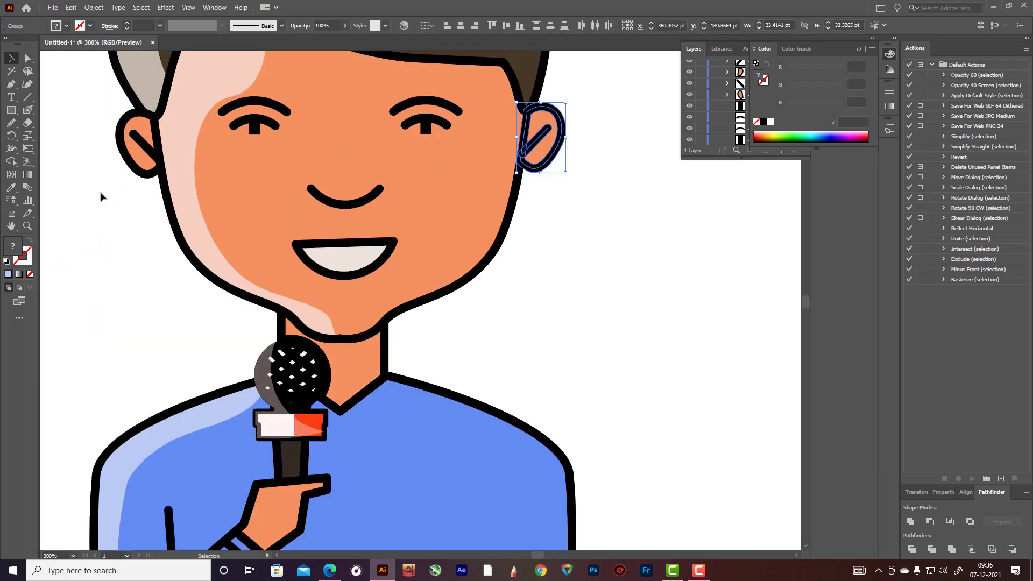
{"action": "left_click", "coordinate": [141, 145], "text": "shift"}
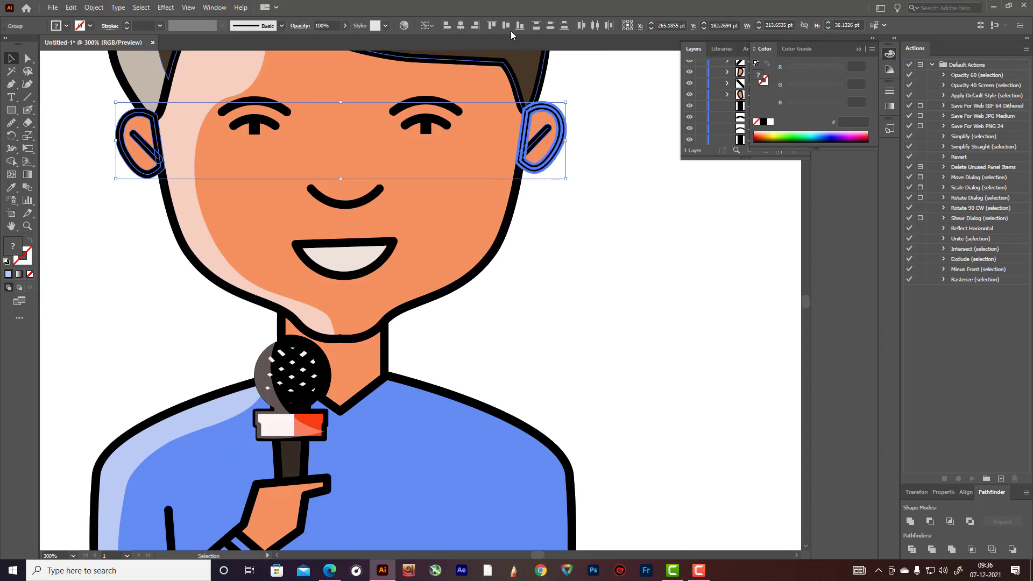
{"action": "left_click", "coordinate": [634, 218]}
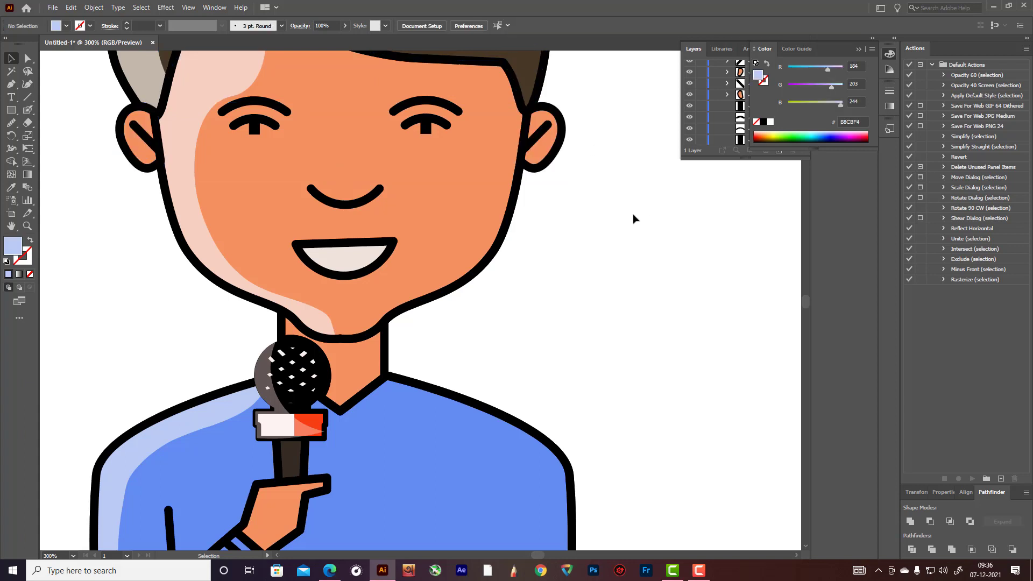
- Collapse the color settings and fold up the list of objects inside Layer 1
{"action": "scroll", "coordinate": [634, 218], "scroll_direction": "up", "scroll_amount": 2}
{"action": "scroll", "coordinate": [635, 222], "scroll_direction": "down", "scroll_amount": 5}
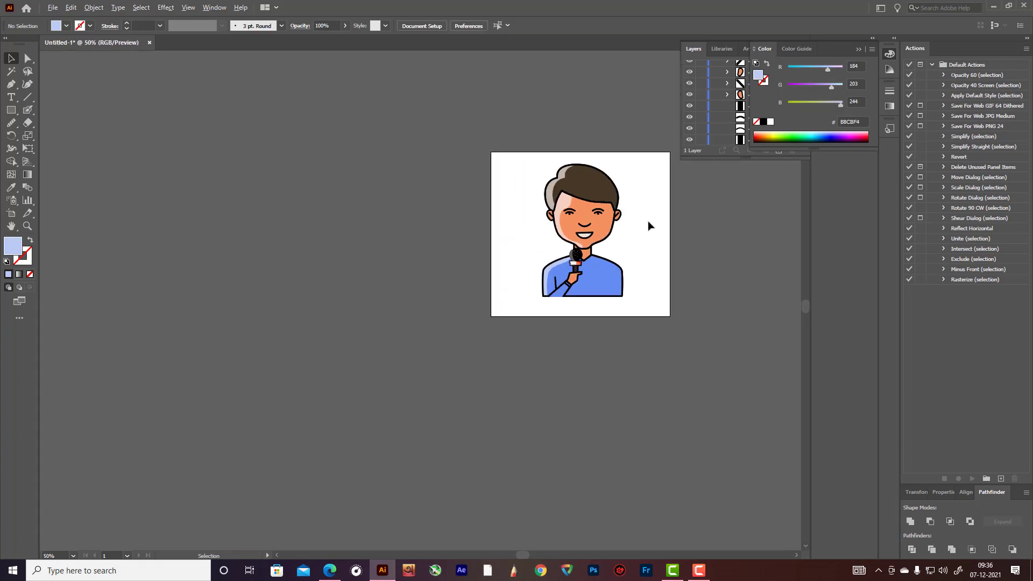
{"action": "scroll", "coordinate": [639, 225], "scroll_direction": "up", "scroll_amount": 3}
{"action": "scroll", "coordinate": [407, 152], "scroll_direction": "up", "scroll_amount": 6}
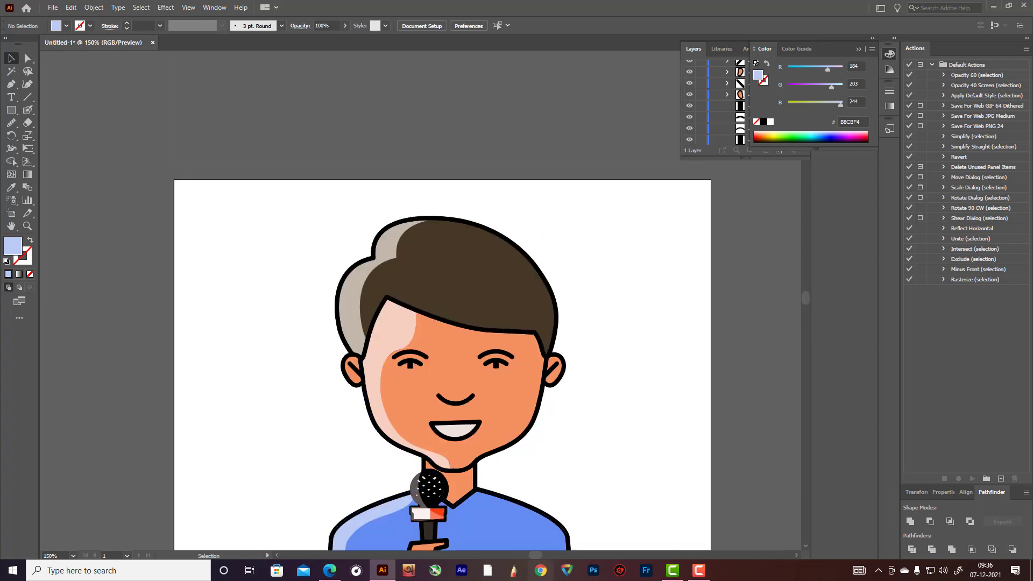
{"action": "scroll", "coordinate": [690, 305], "scroll_direction": "down", "scroll_amount": 3}
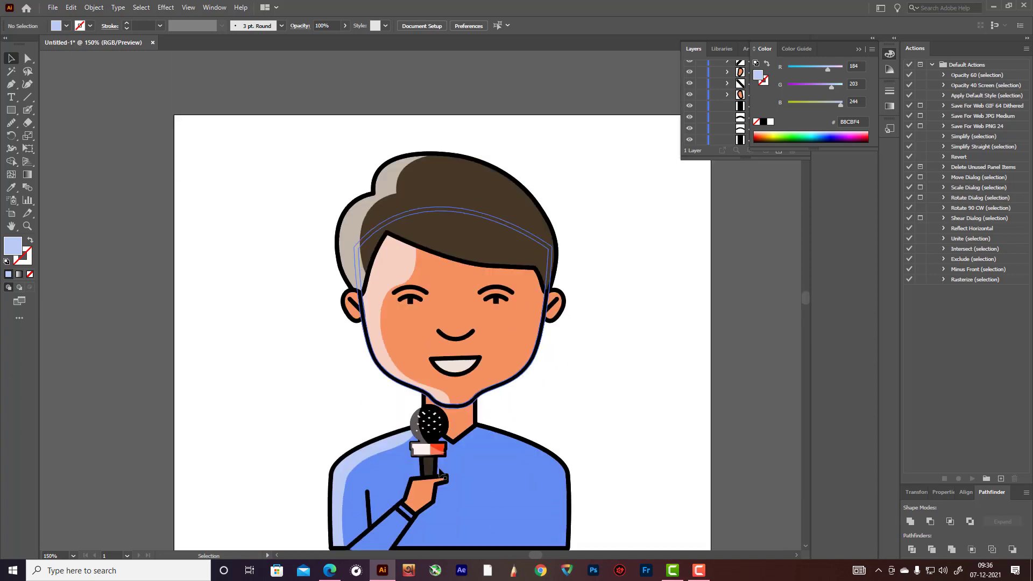
{"action": "left_click", "coordinate": [858, 49]}
{"action": "scroll", "coordinate": [789, 109], "scroll_direction": "up", "scroll_amount": 2}
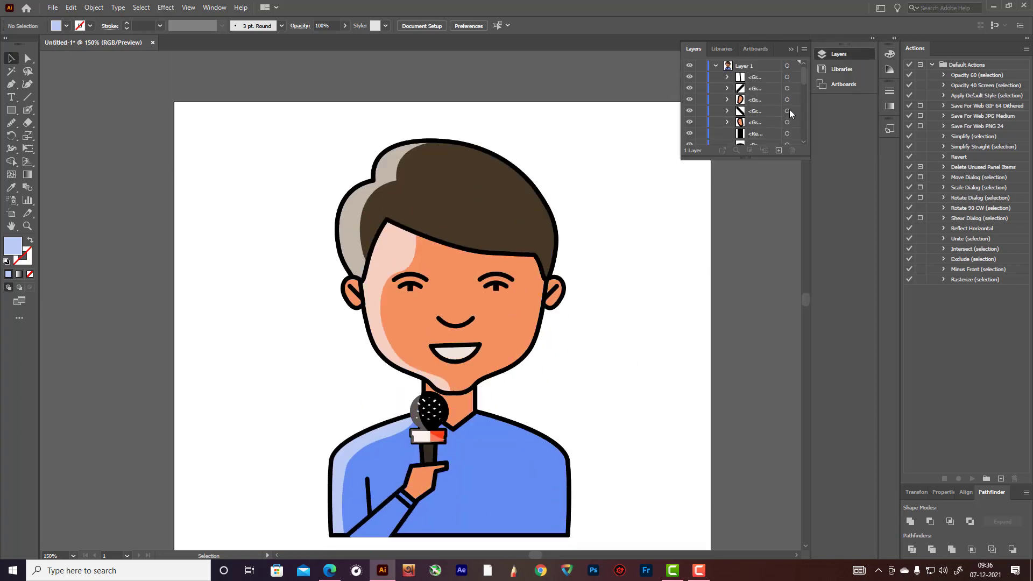
{"action": "left_click", "coordinate": [716, 66]}
{"action": "scroll", "coordinate": [622, 218], "scroll_direction": "down", "scroll_amount": 2}
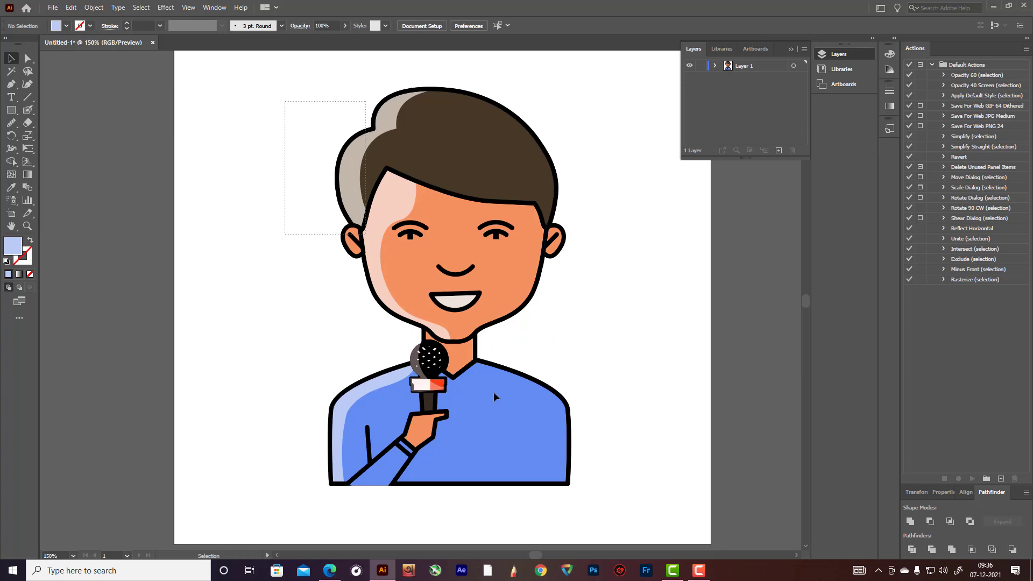
{"action": "left_click", "coordinate": [493, 396]}
{"action": "left_click", "coordinate": [634, 434]}
{"action": "scroll", "coordinate": [634, 433], "scroll_direction": "up", "scroll_amount": 3}
{"action": "scroll", "coordinate": [637, 440], "scroll_direction": "down", "scroll_amount": 1}
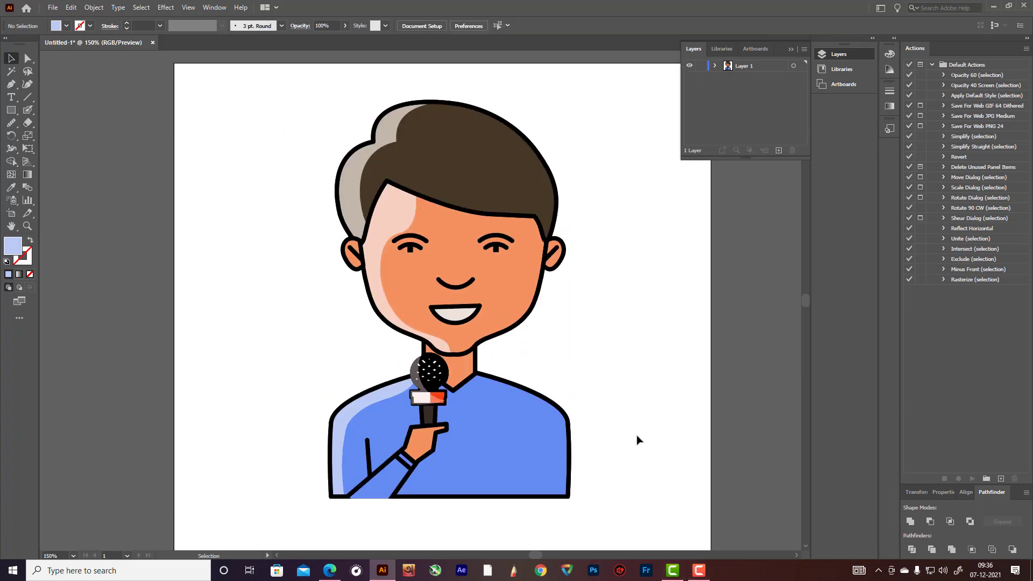